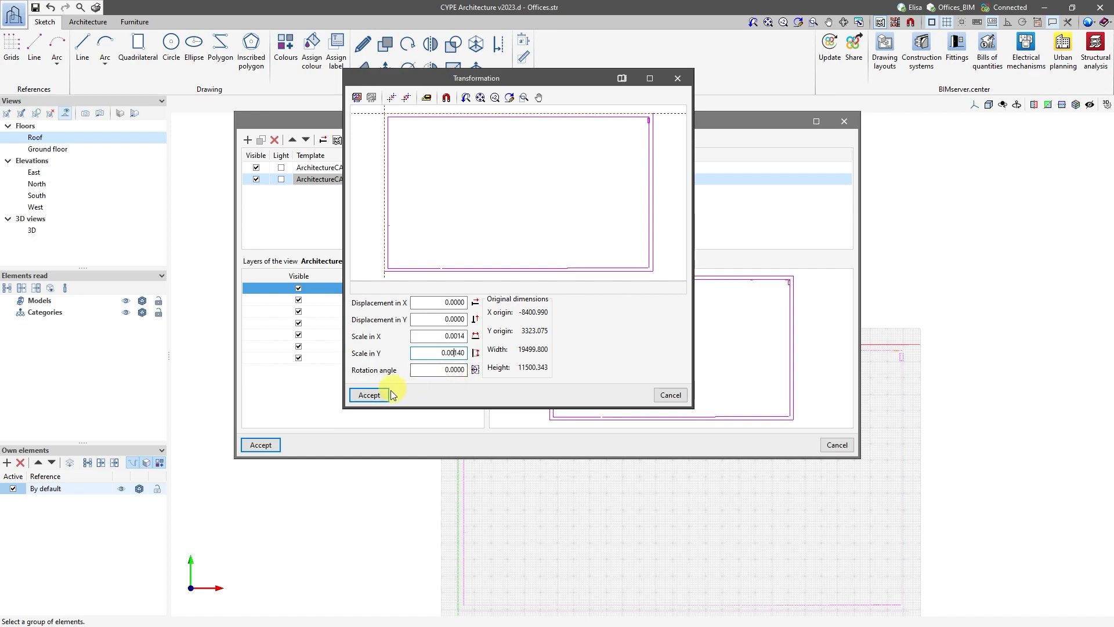
Apply the roof template's scale transformation and accept the changes to the template views.
left_click(377, 394)
left_click(270, 450)
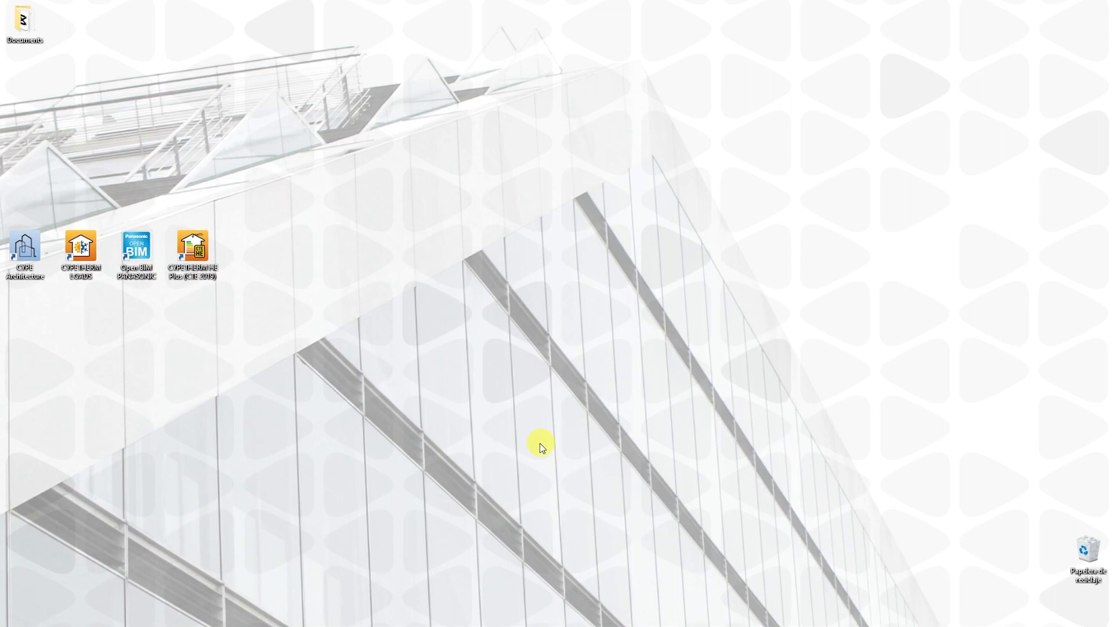
Open CYPE Architecture and create a new job named Offices in the PROJECTS\Offices folder.
double_click(33, 254)
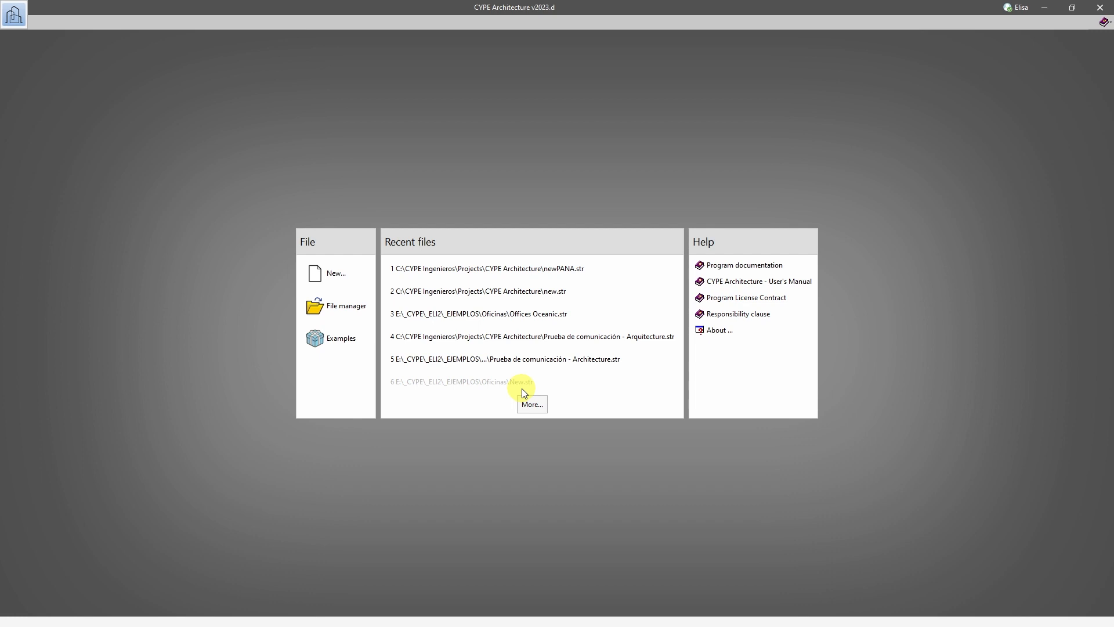
left_click(328, 274)
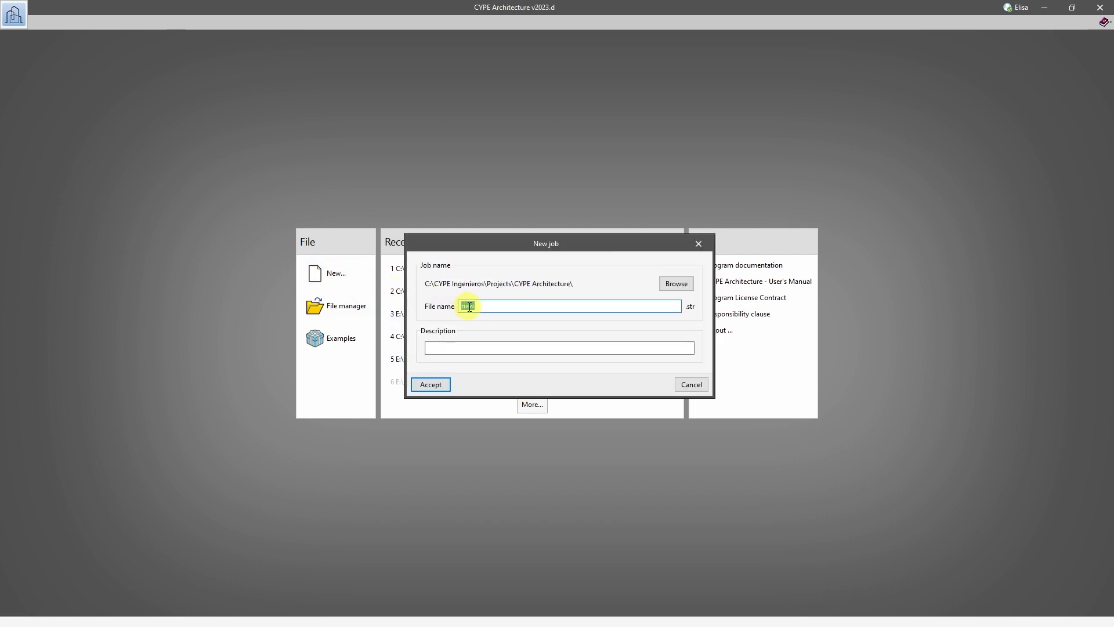
type("Offices")
left_click(680, 288)
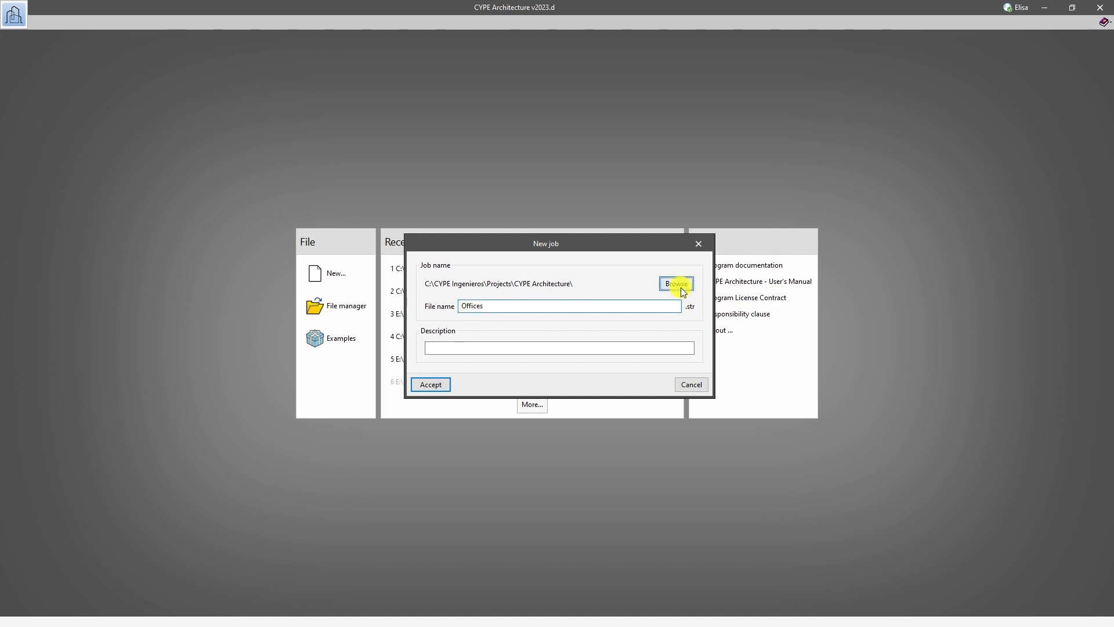
left_click(482, 215)
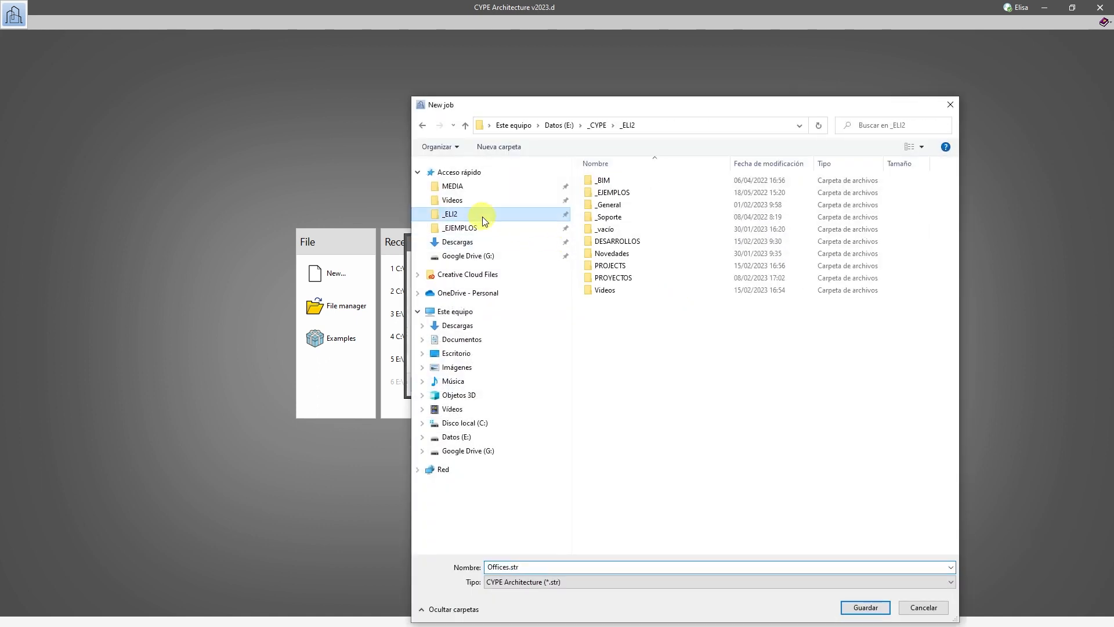
double_click(604, 267)
double_click(614, 193)
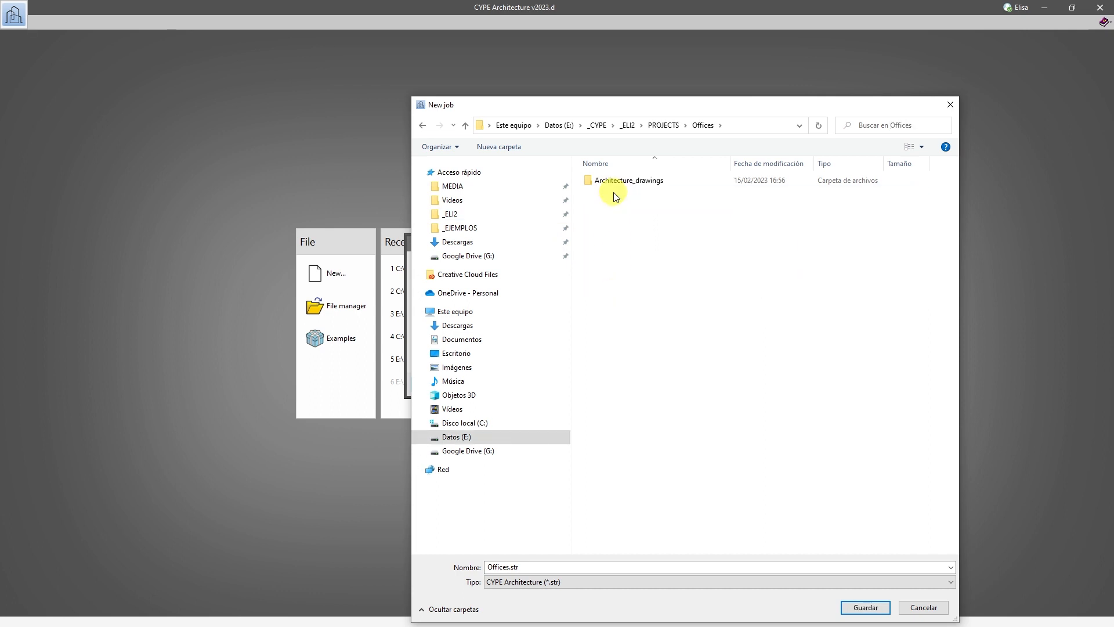
left_click(850, 606)
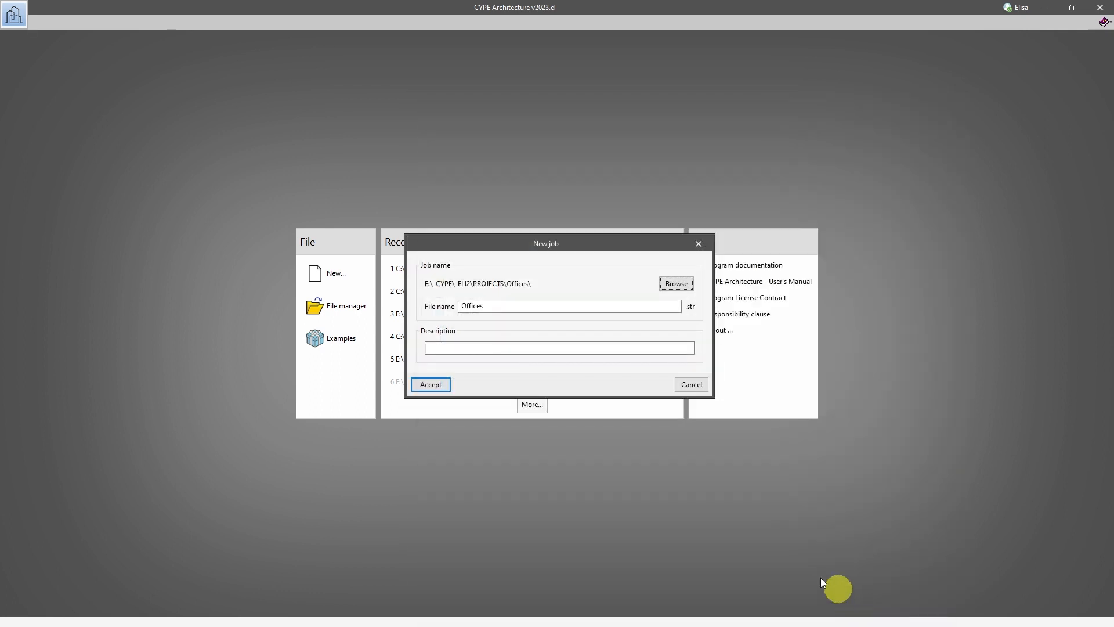
left_click(445, 385)
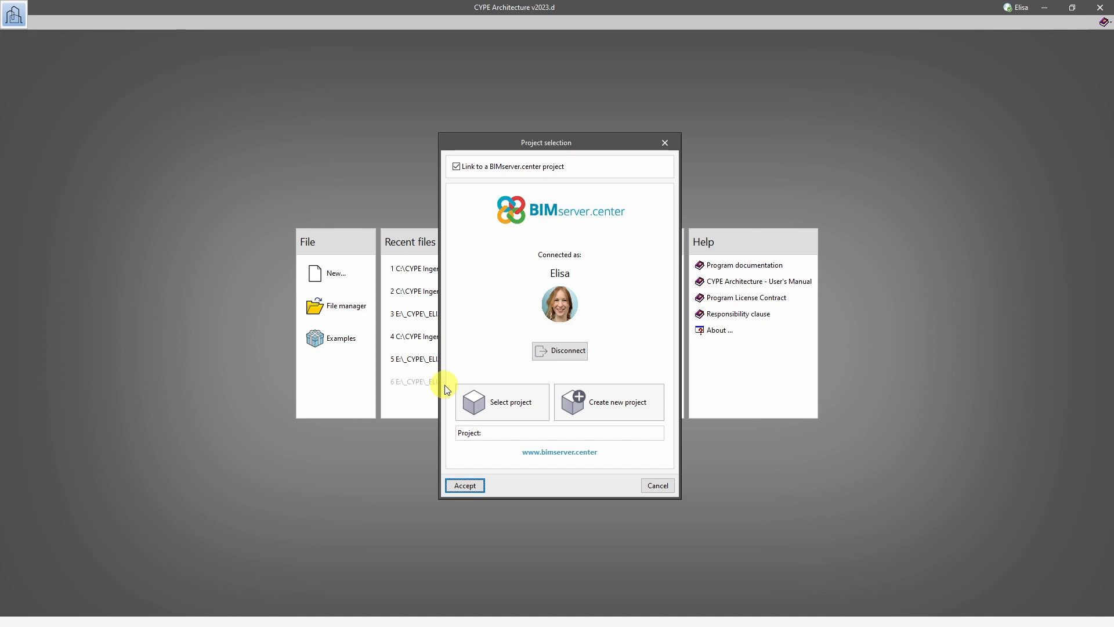
Create and link a BIMserver.center project named Offices_BIM, type Professional and view option Not visible, and accept the BIM model import.
left_click(579, 406)
left_click(492, 269)
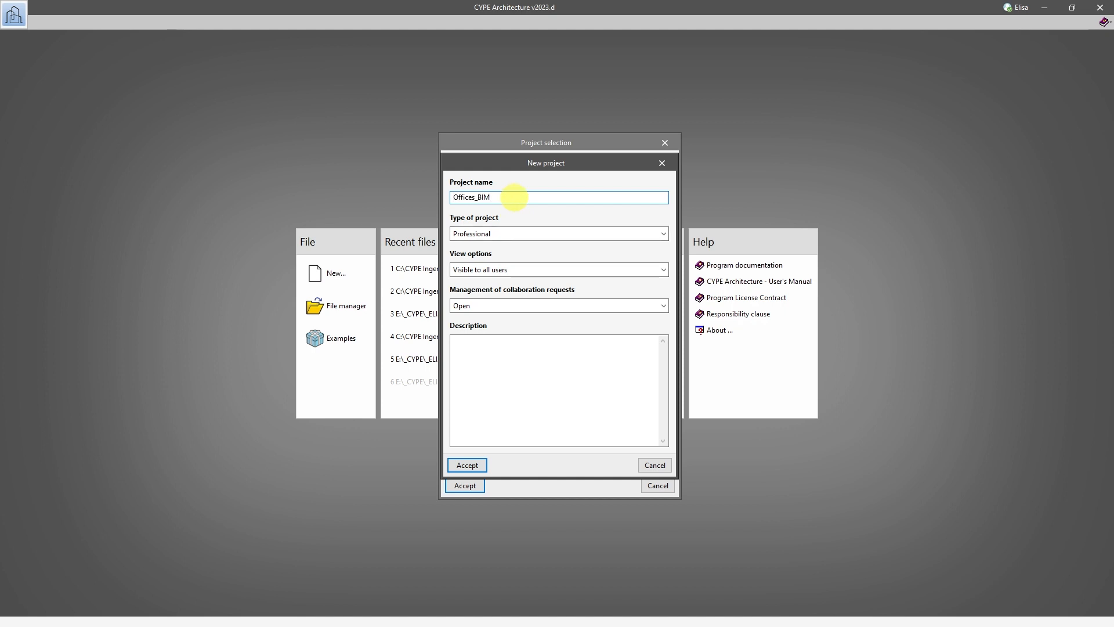
left_click(499, 234)
left_click(499, 235)
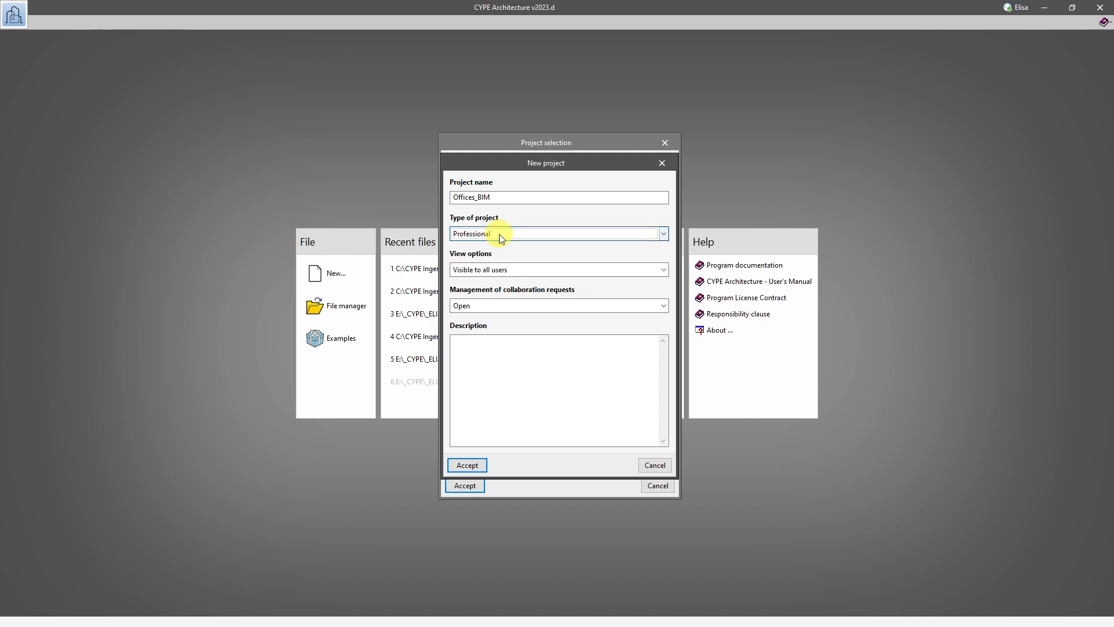
left_click(497, 269)
left_click(495, 293)
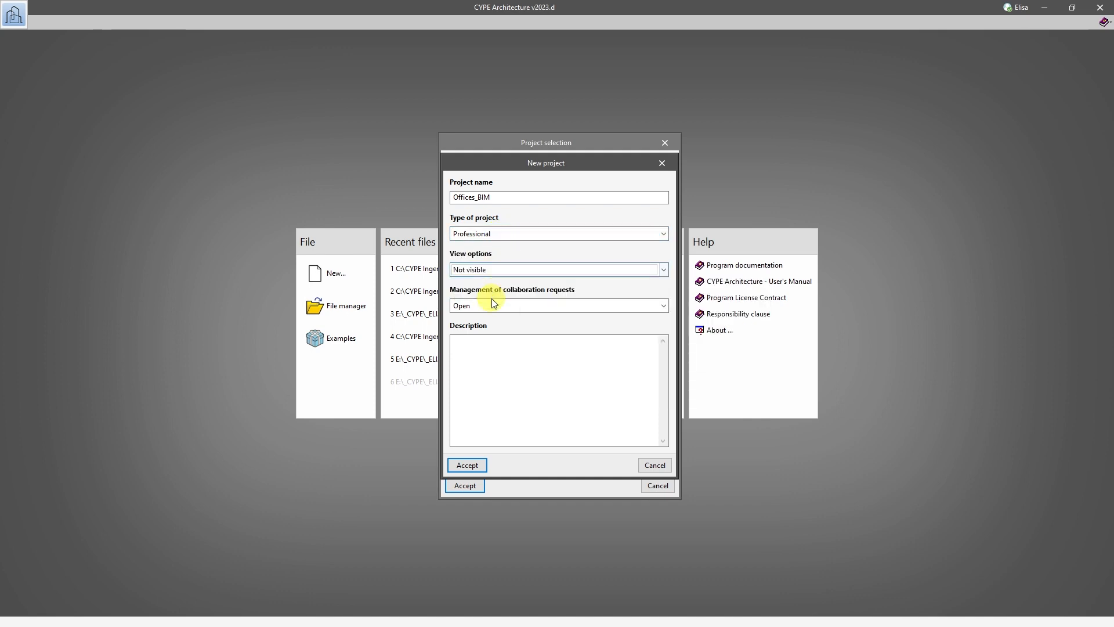
left_click(471, 462)
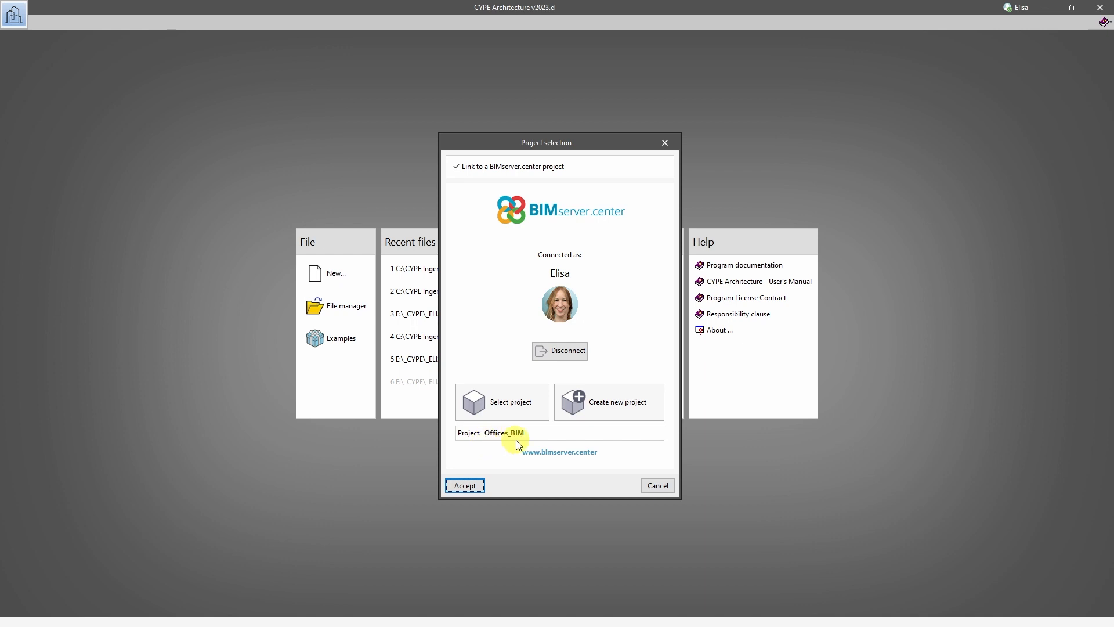
left_click(467, 484)
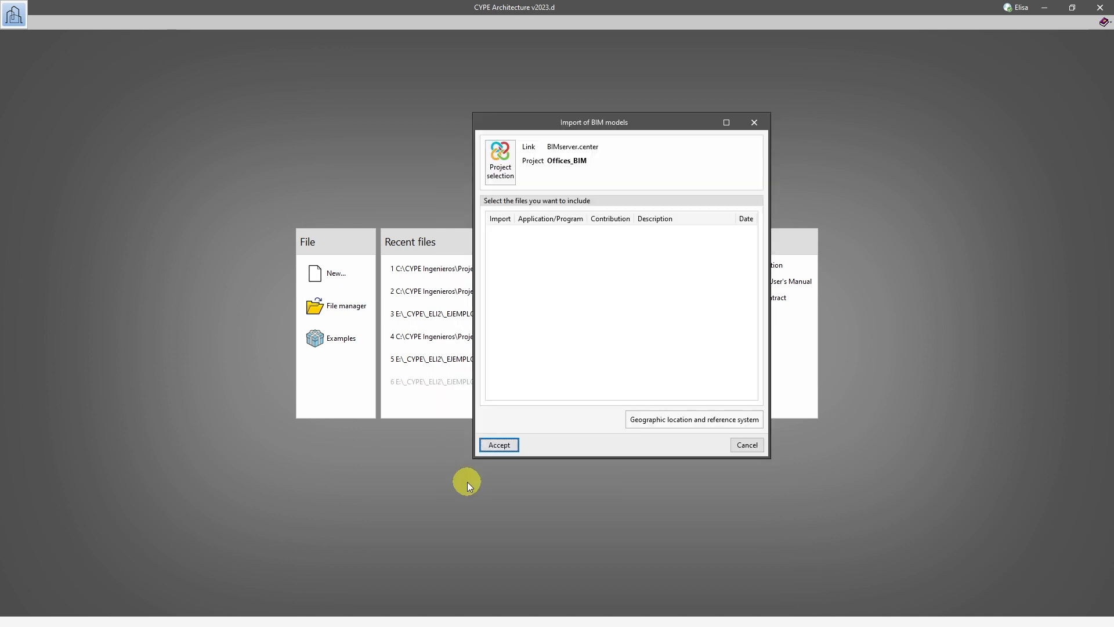
left_click(500, 445)
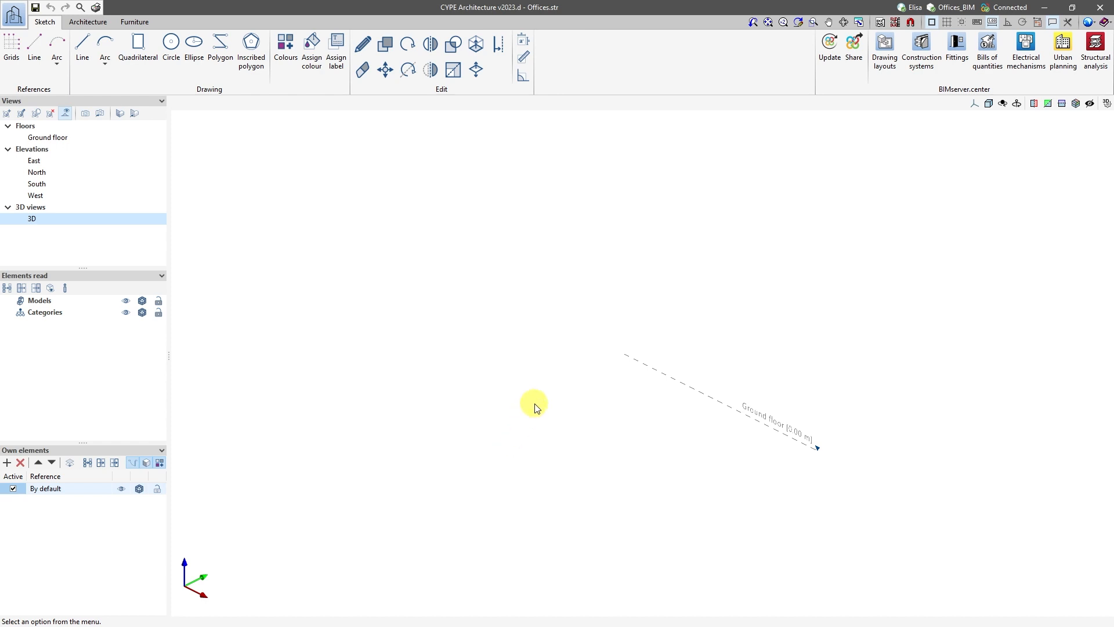
Open the ground floor plan view and turn on the reference grid.
middle_click_drag(535, 405, 562, 380)
middle_click_drag(563, 381, 726, 374)
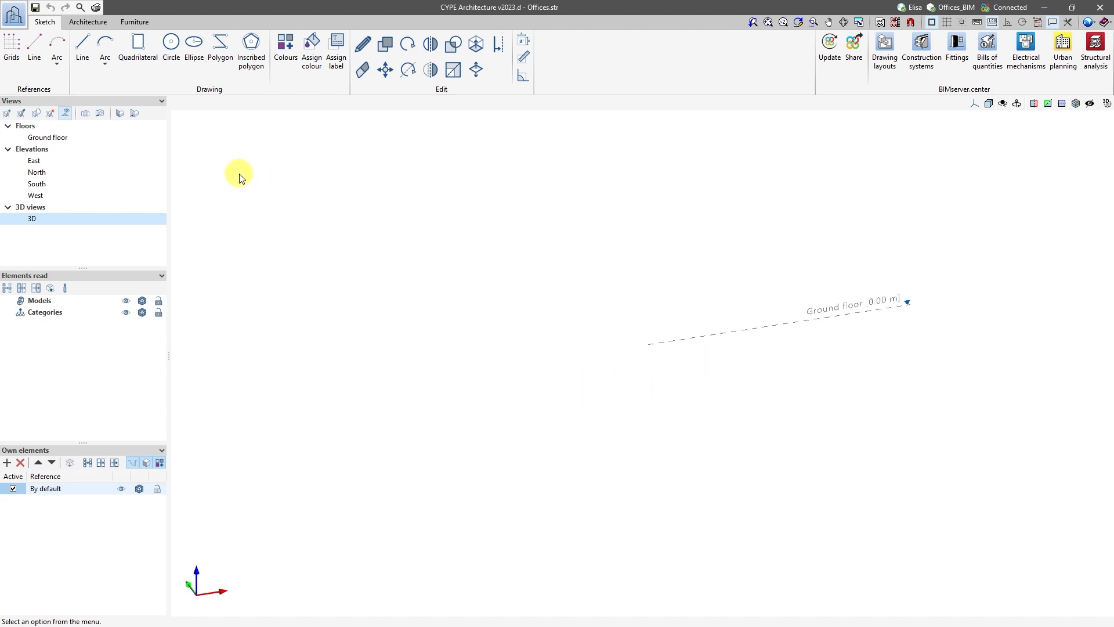
left_click(53, 139)
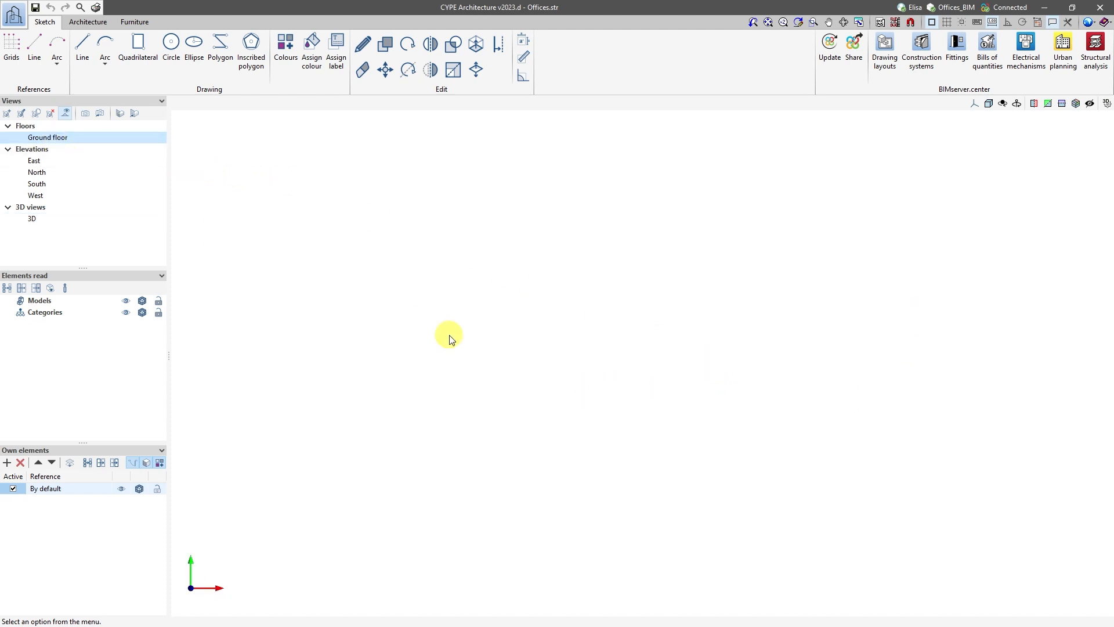
left_click(948, 22)
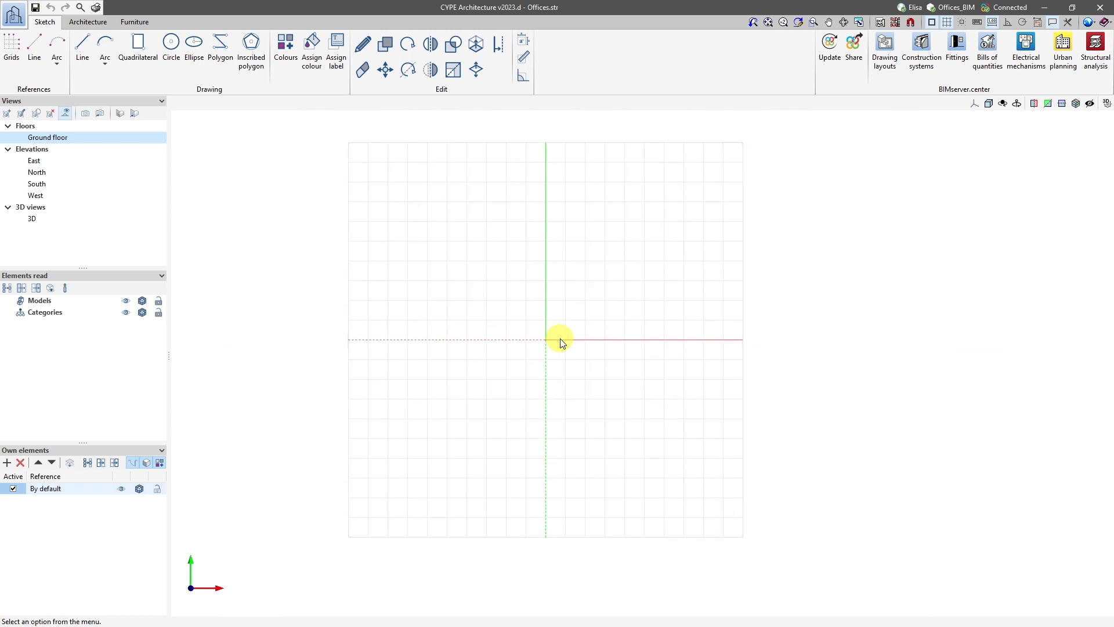
Import the DWG templates ArchitectureCAD_template_floor0_2007 and ArchitectureCAD_template_roof_2007 from the Architecture_drawings folder.
scroll(520, 338, "up", 1)
middle_click_drag(526, 329, 483, 363)
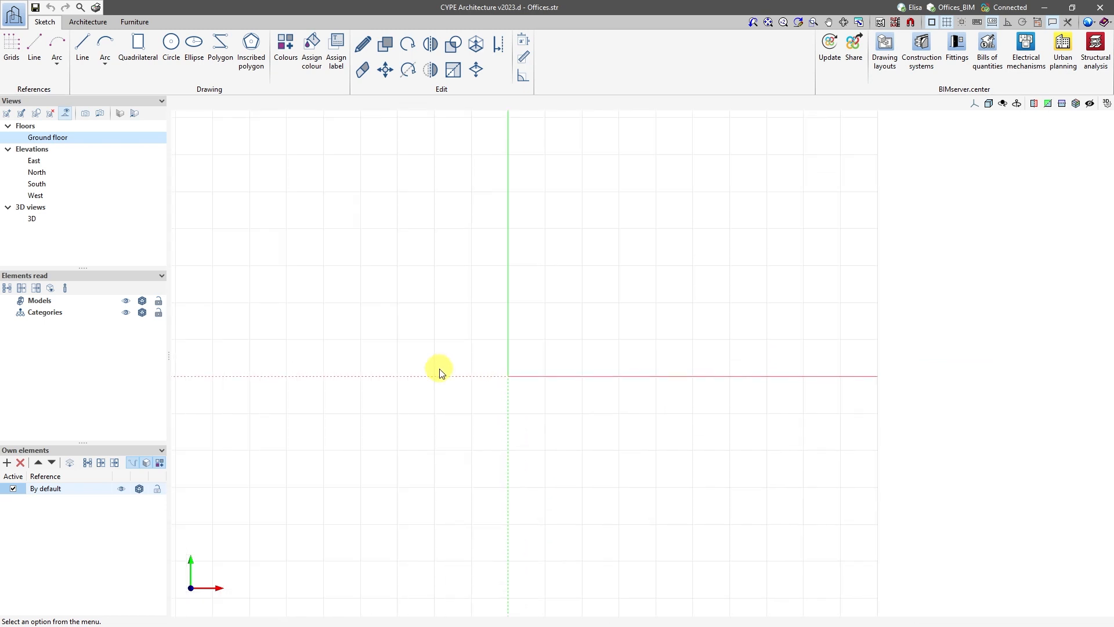
left_click(879, 23)
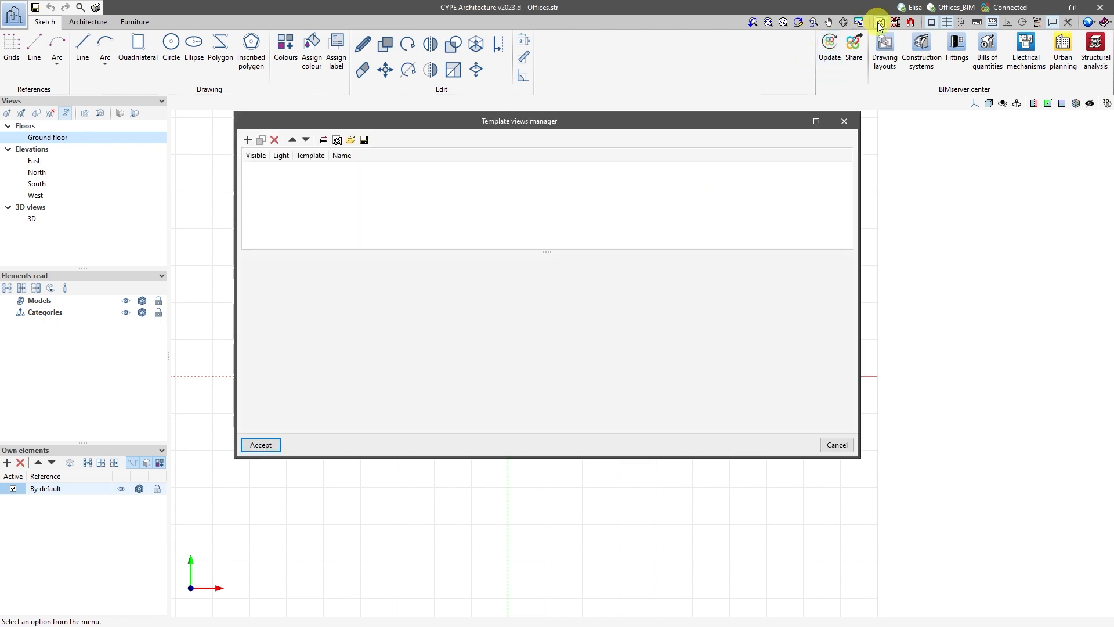
left_click(248, 140)
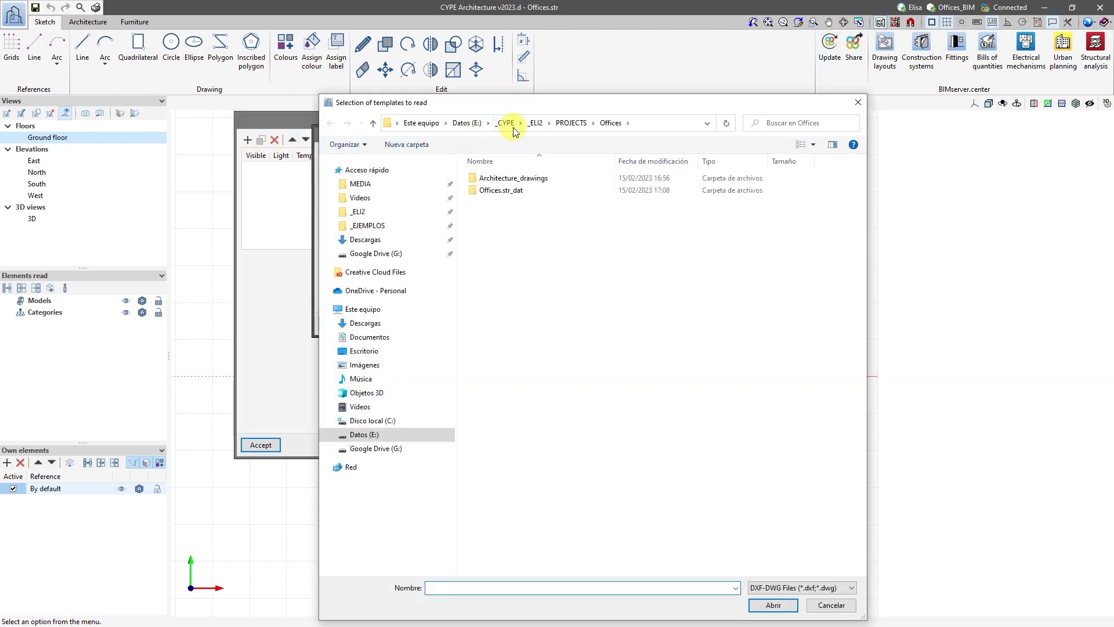
double_click(511, 178)
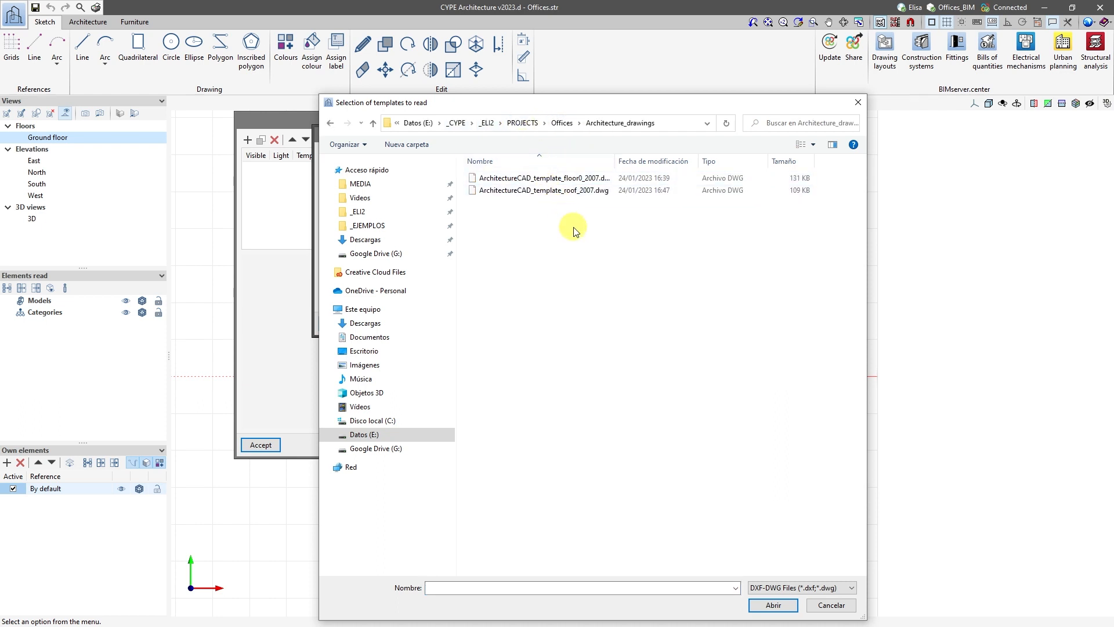
left_click_drag(574, 228, 530, 178)
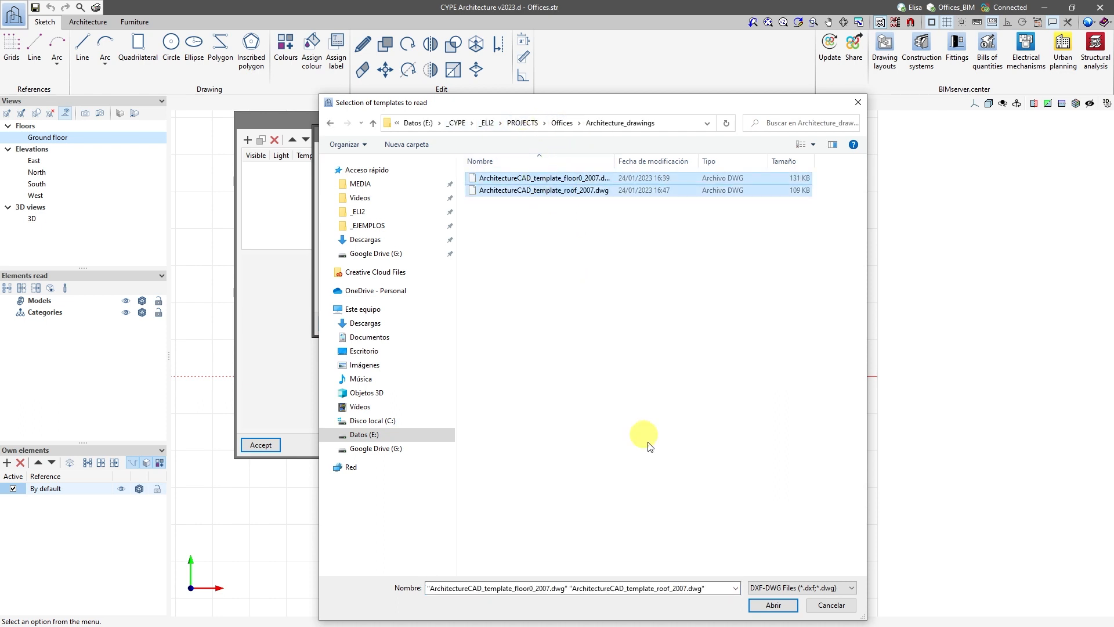
left_click(775, 605)
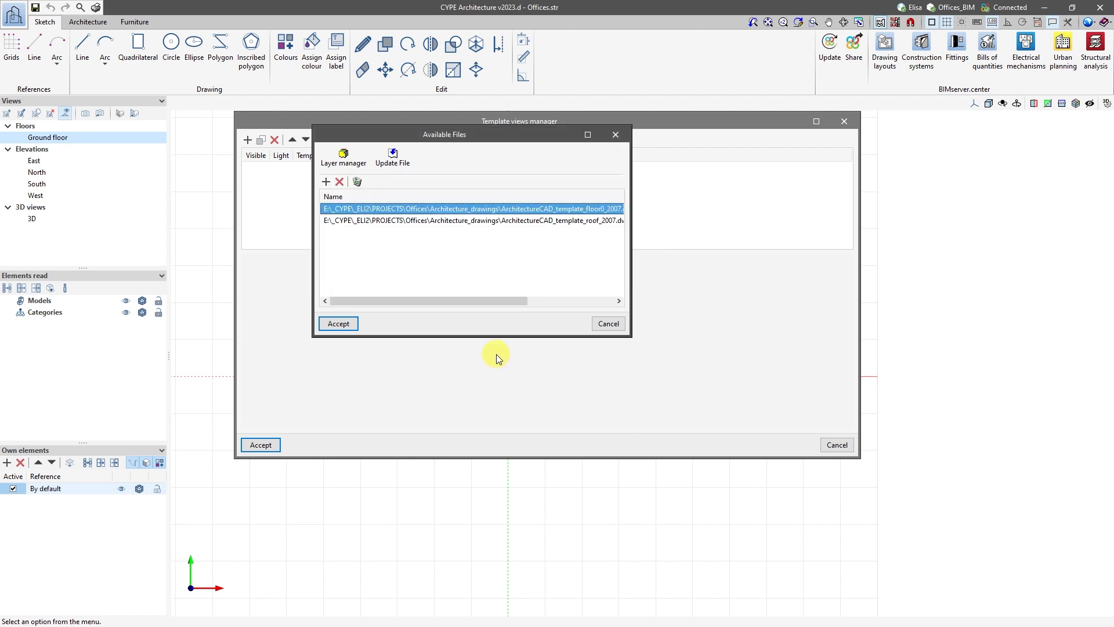
left_click(339, 324)
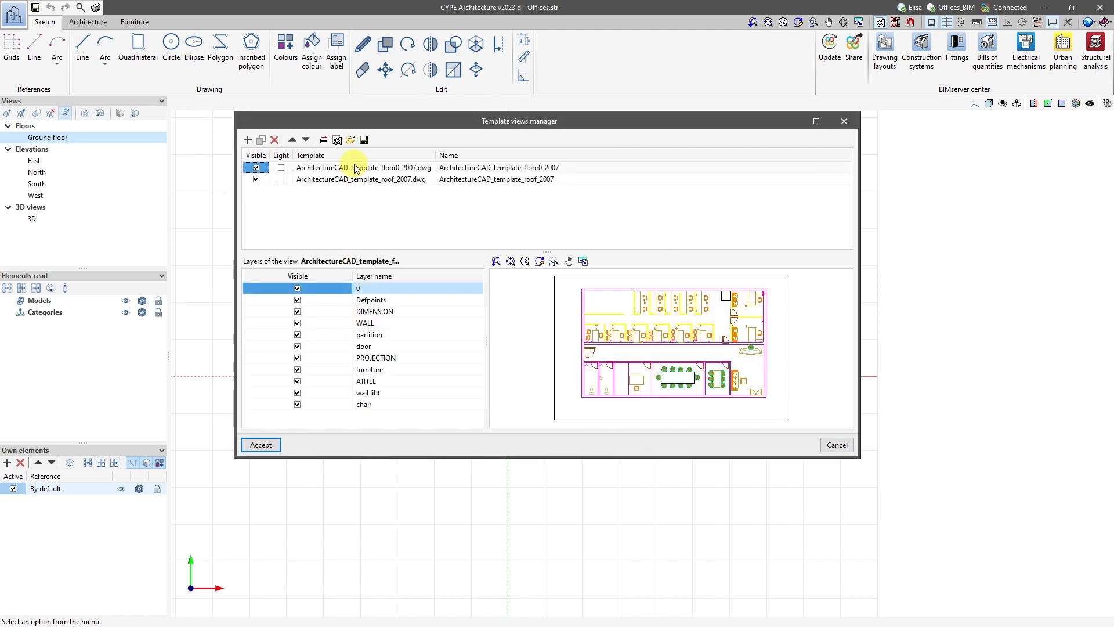
Set the floor0 template's coordinate origin at the upper-left outer corner of the building walls.
left_click(355, 167)
left_click(351, 180)
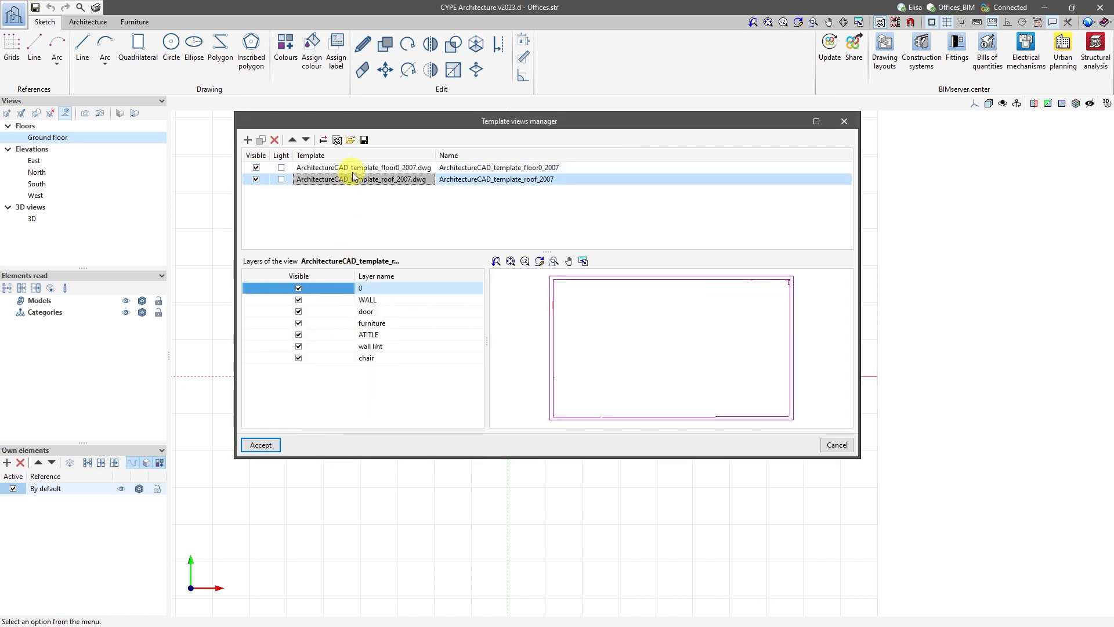
left_click(356, 168)
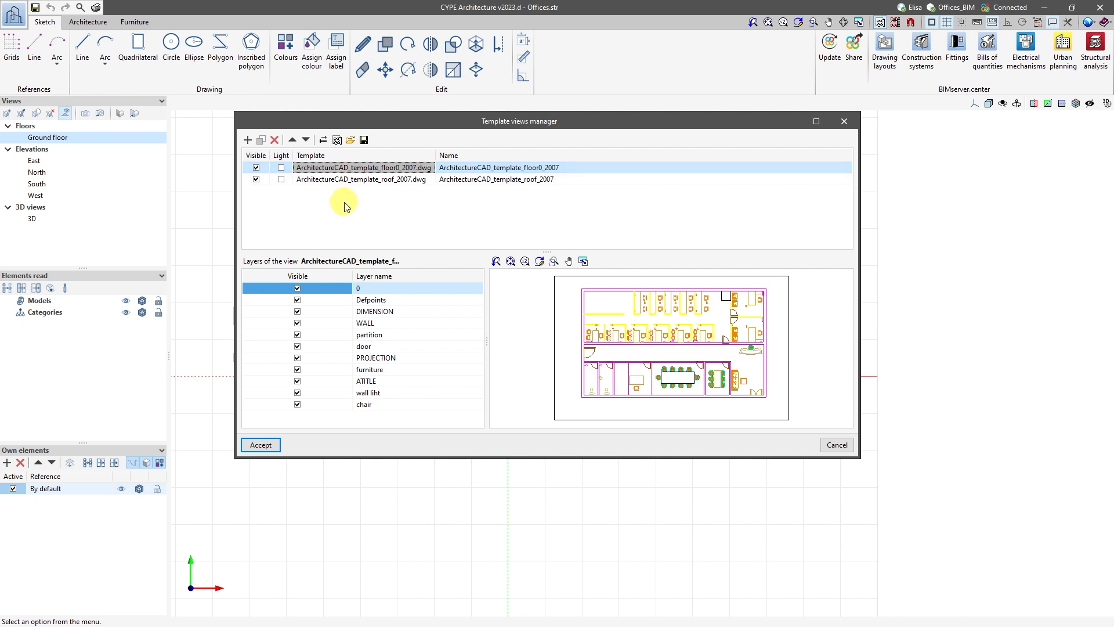
left_click(324, 140)
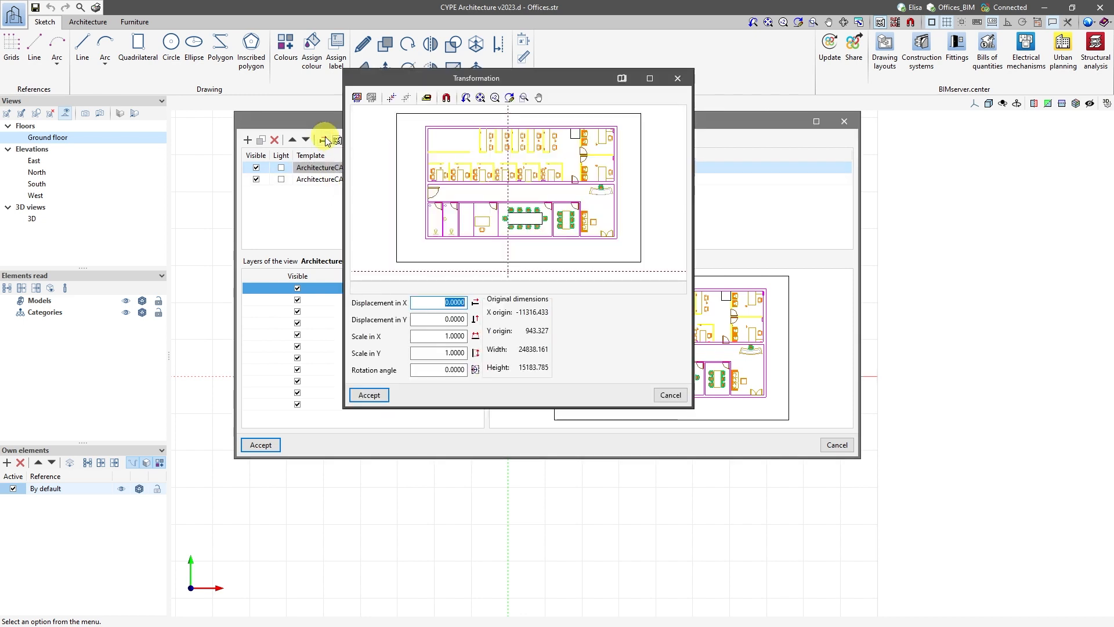
left_click(392, 98)
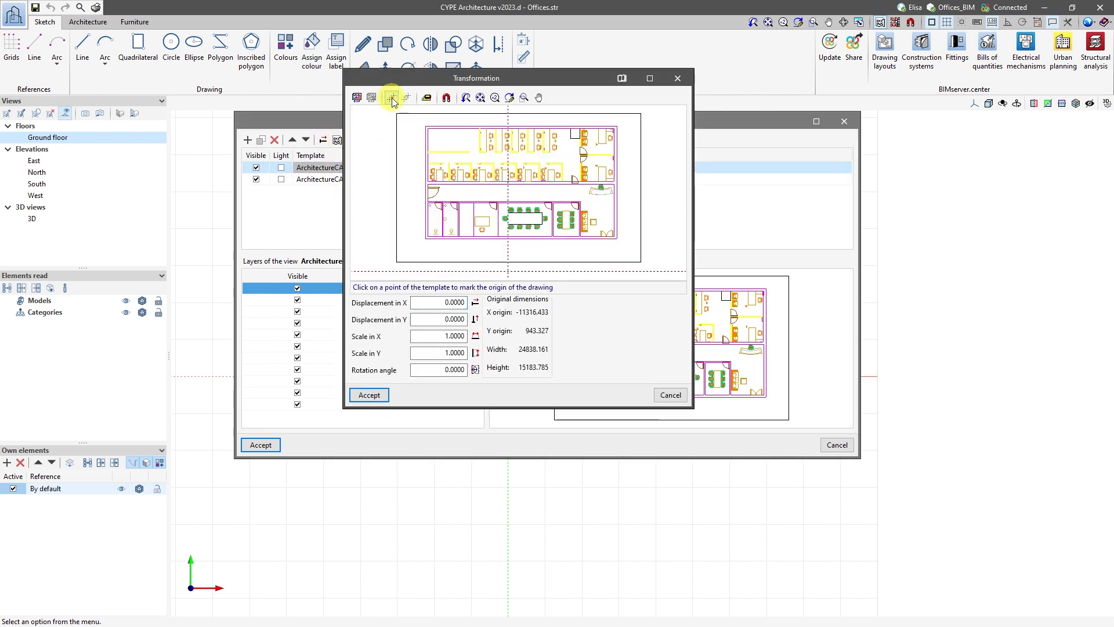
left_click(426, 123)
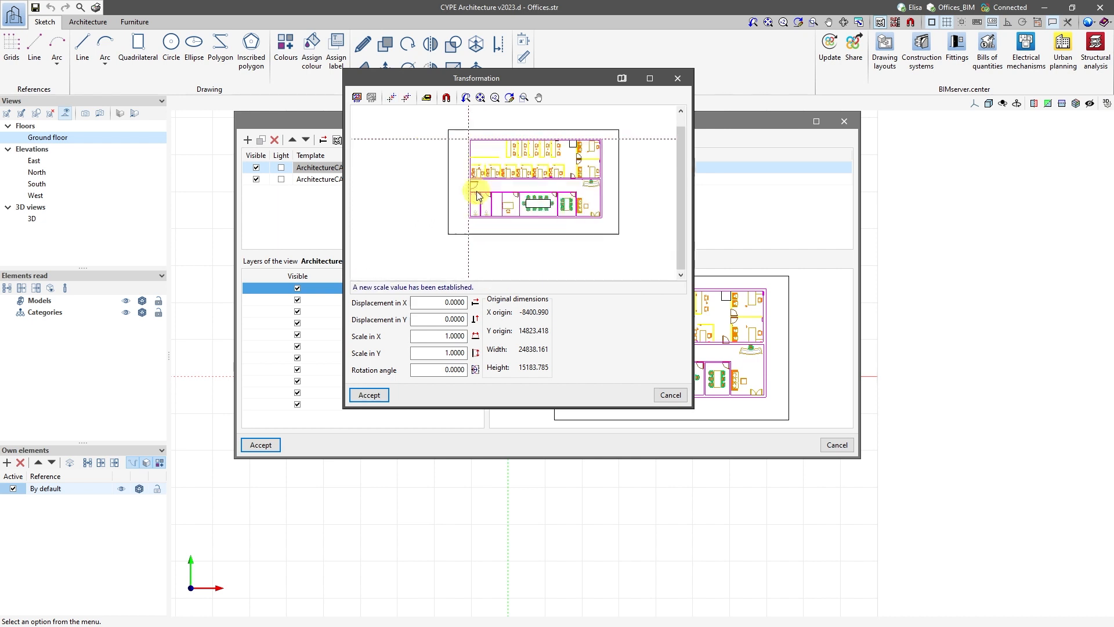
left_click(368, 394)
Set the roof template's coordinate origin at the upper-left outer corner of the roof outline and accept the template views.
left_click(356, 180)
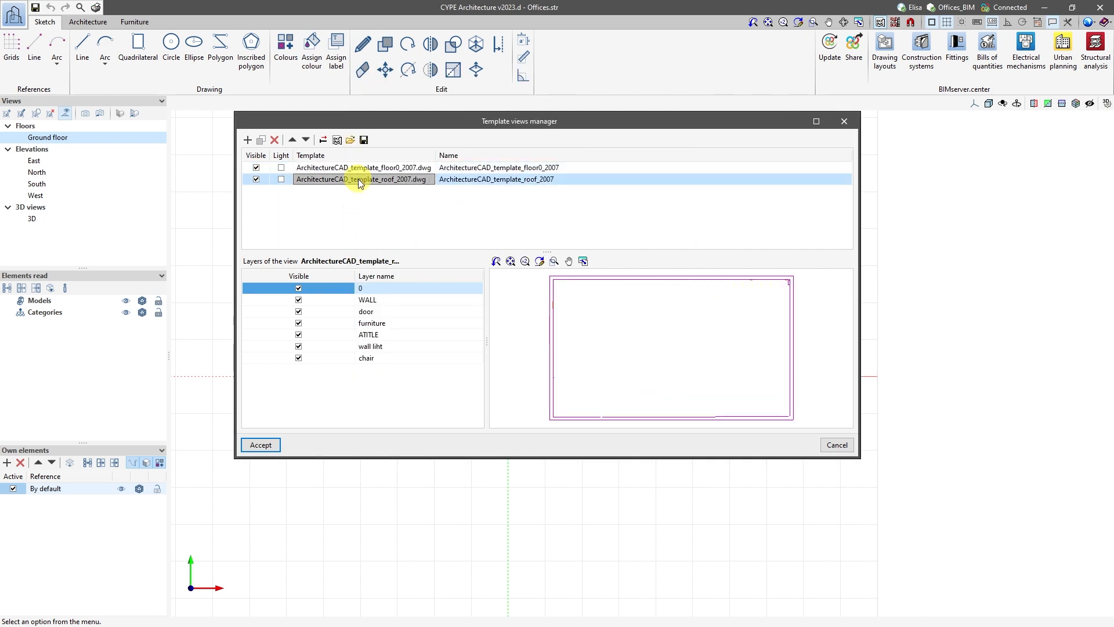
left_click(335, 145)
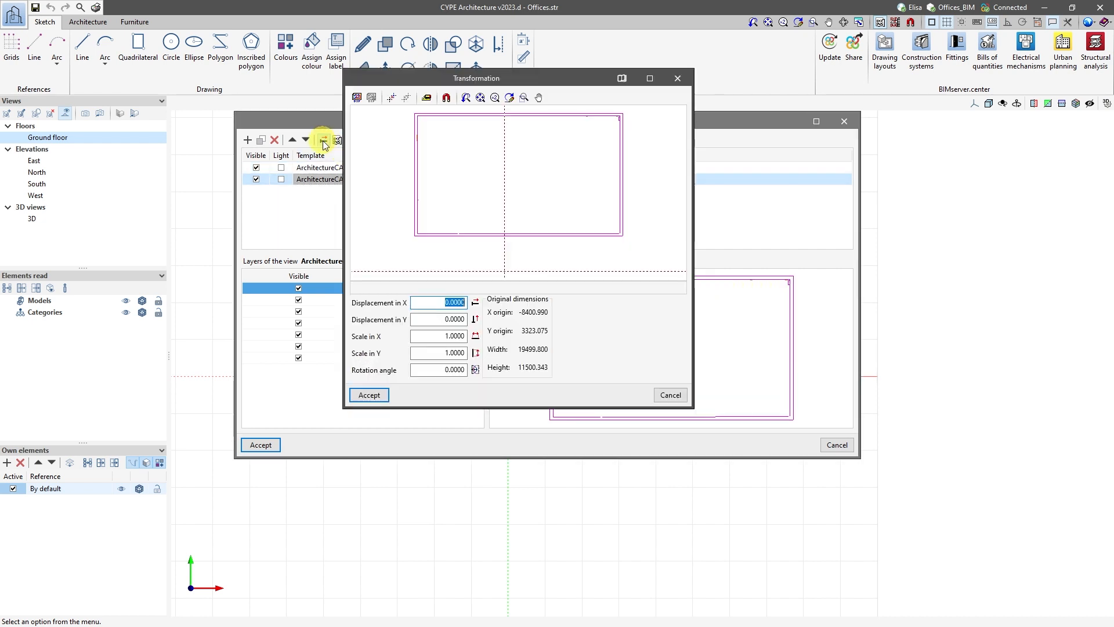
left_click(391, 99)
left_click(413, 236)
left_click(369, 395)
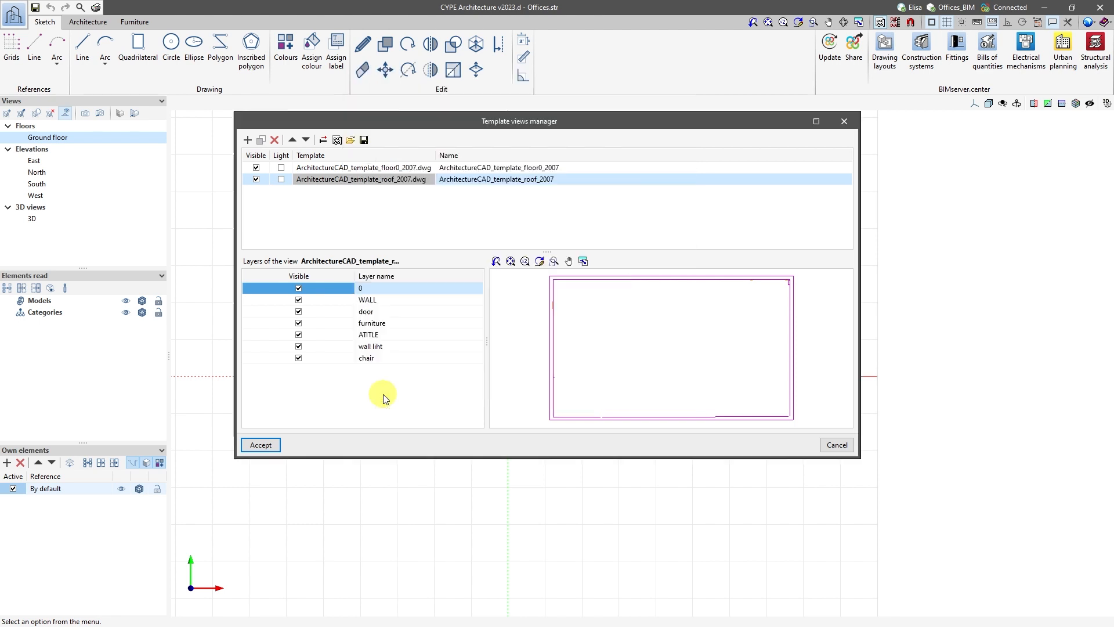
left_click(260, 445)
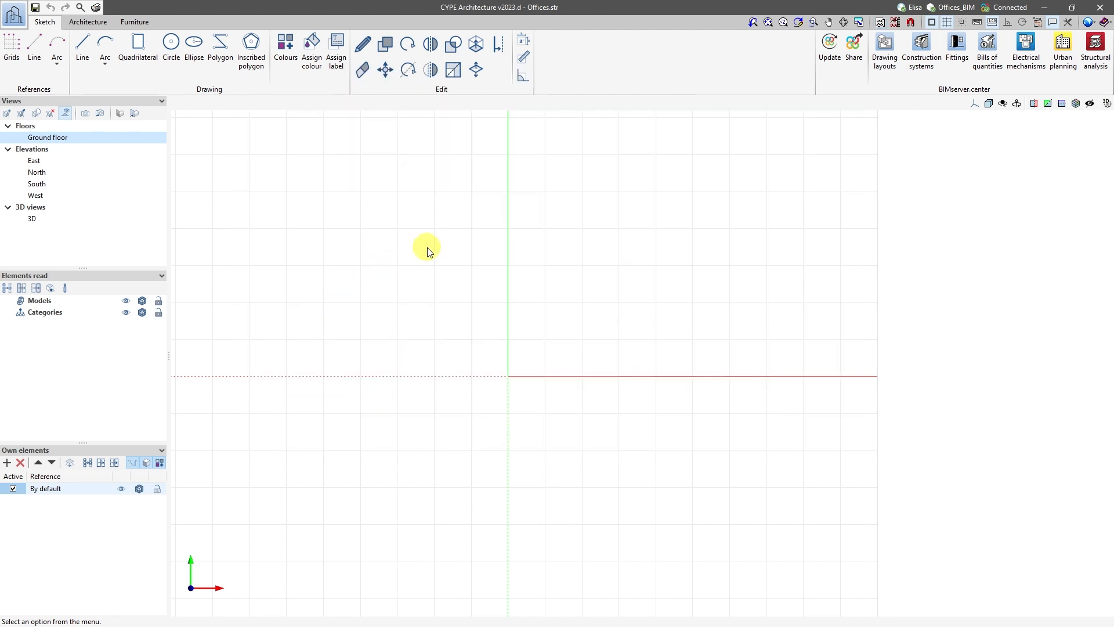
Make the ArchitectureCAD_template_floor0_2007 template visible in the ground floor view and check its size around the origin.
left_click(896, 22)
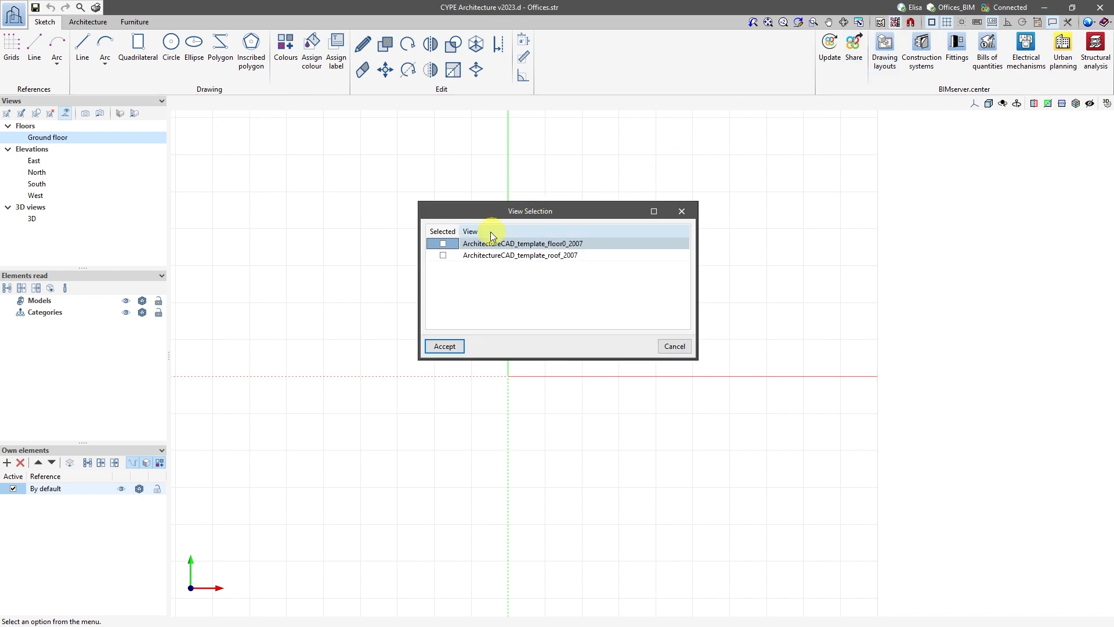
left_click(442, 243)
left_click(444, 346)
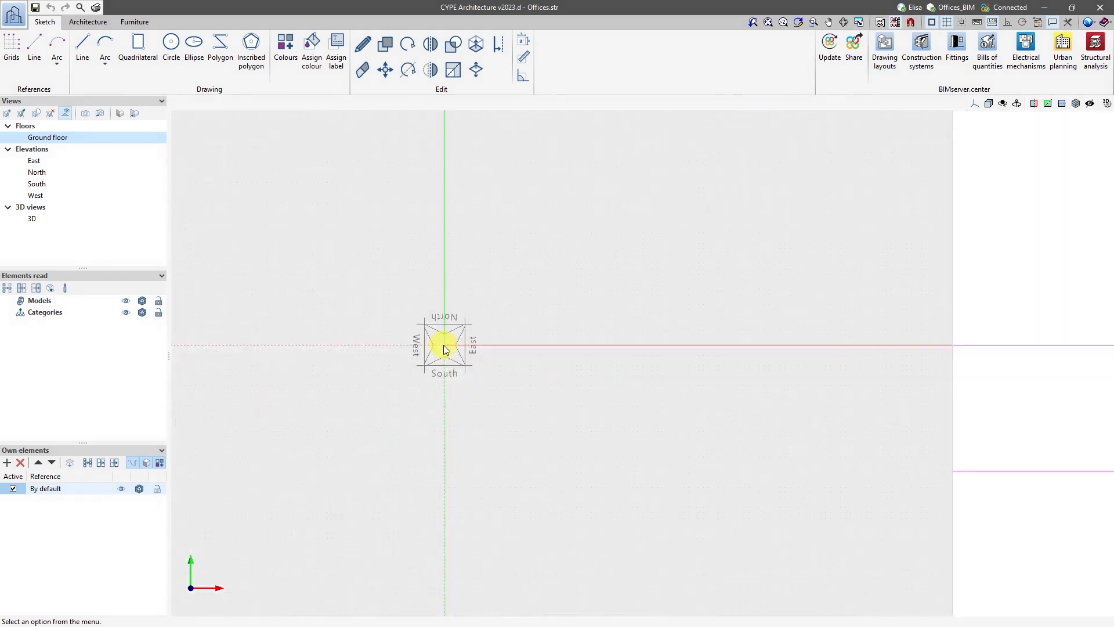
scroll(443, 345, "down", 9)
scroll(444, 346, "up", 7)
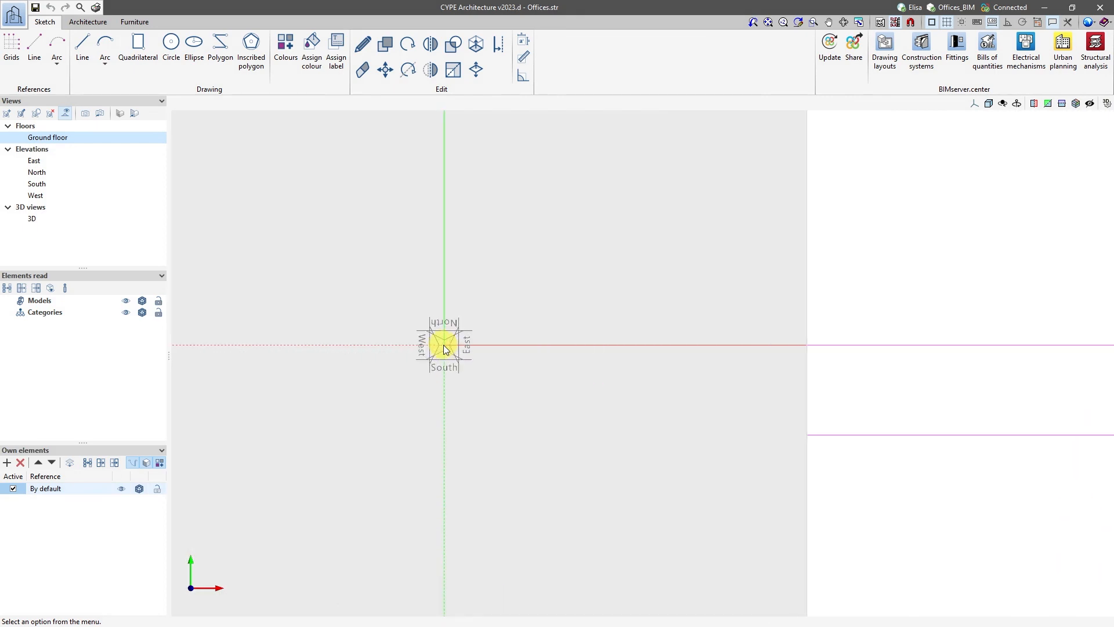
Scale the floor0 template using the width of a toilet door opening as a known distance of 1.00 m.
scroll(443, 345, "up", 5)
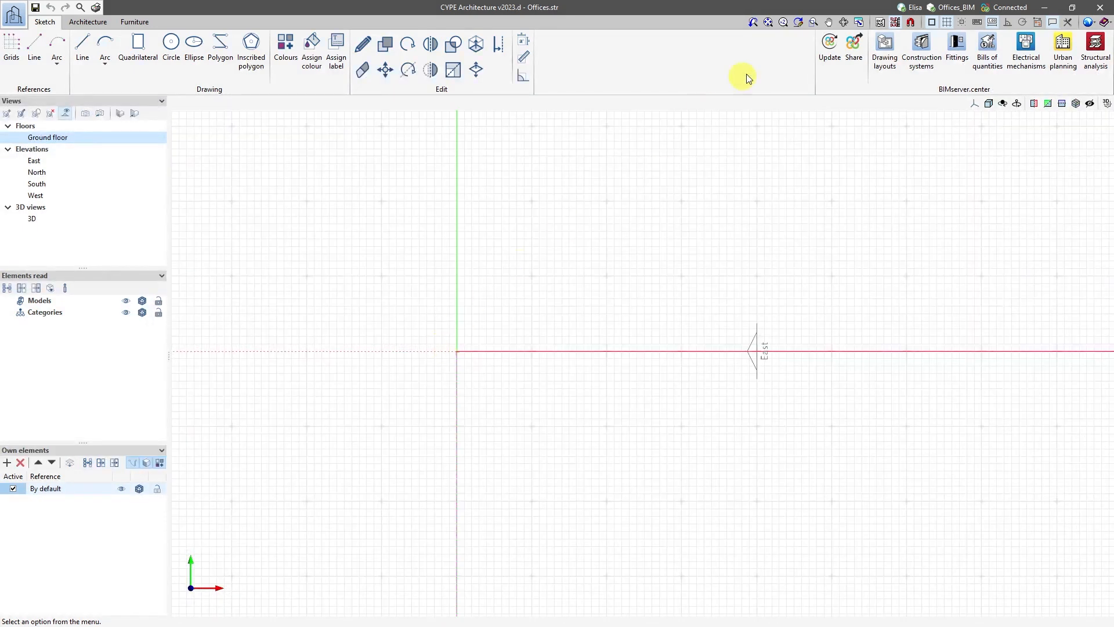
left_click(882, 22)
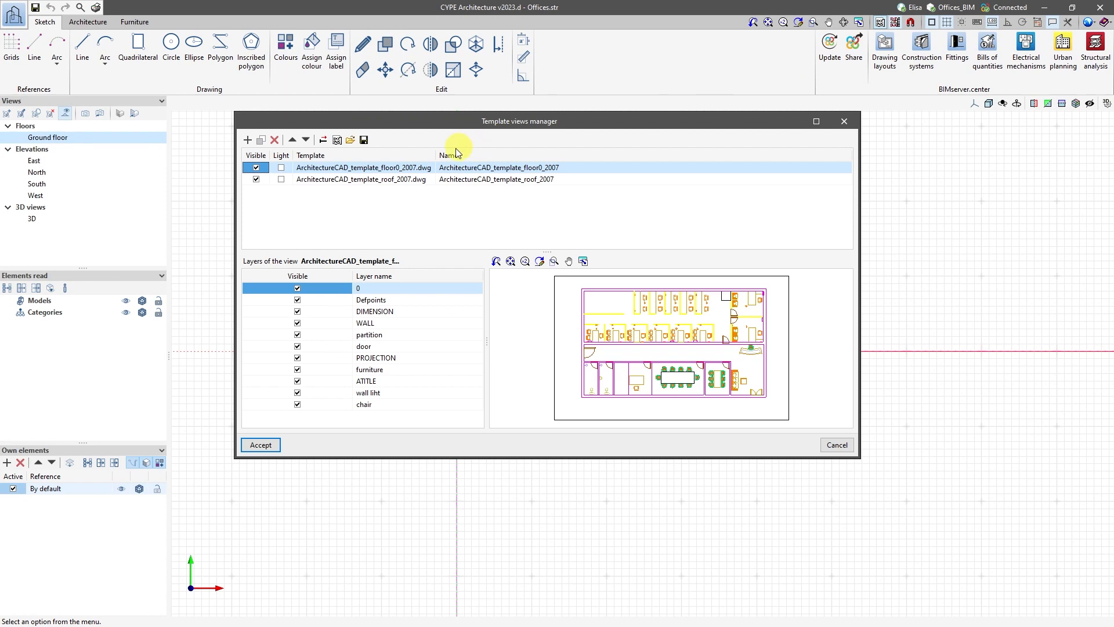
left_click(323, 140)
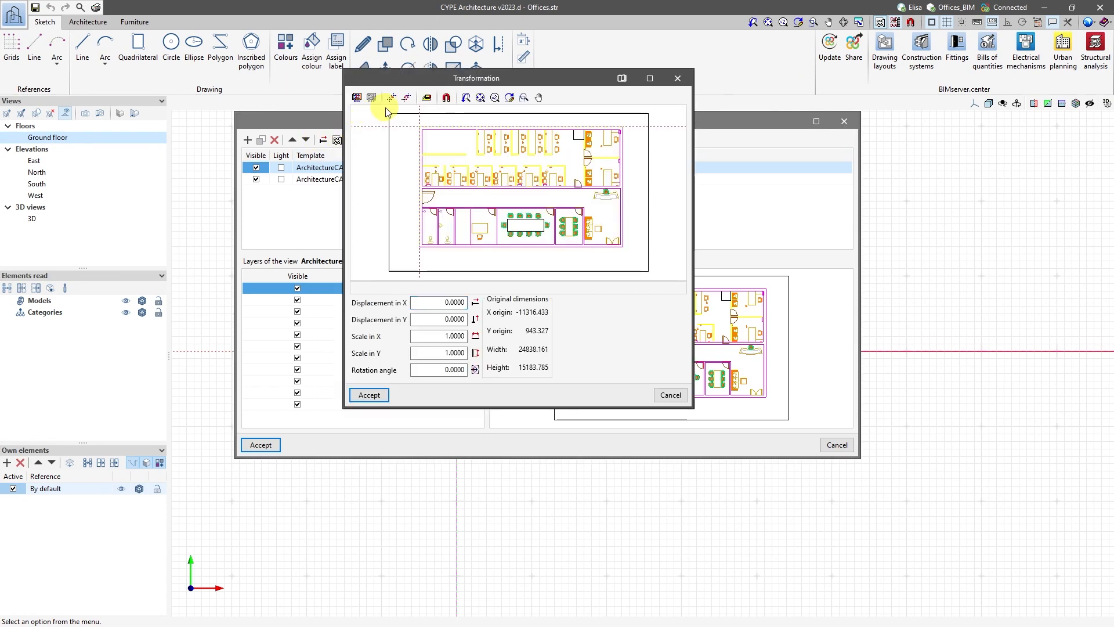
left_click(426, 97)
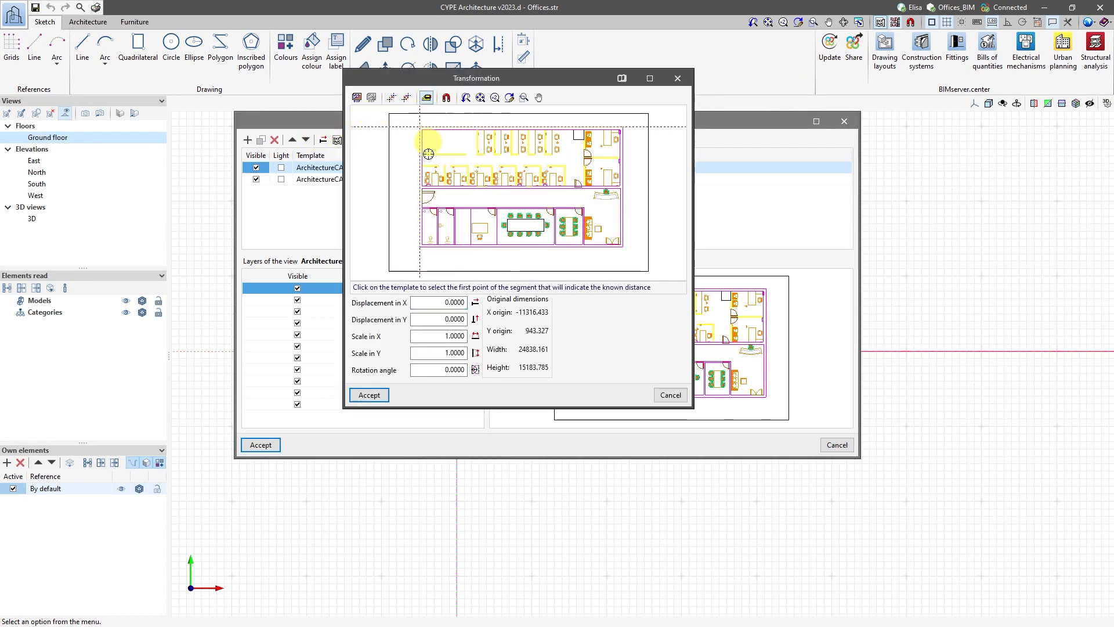
left_click(450, 211)
scroll(450, 210, "up", 3)
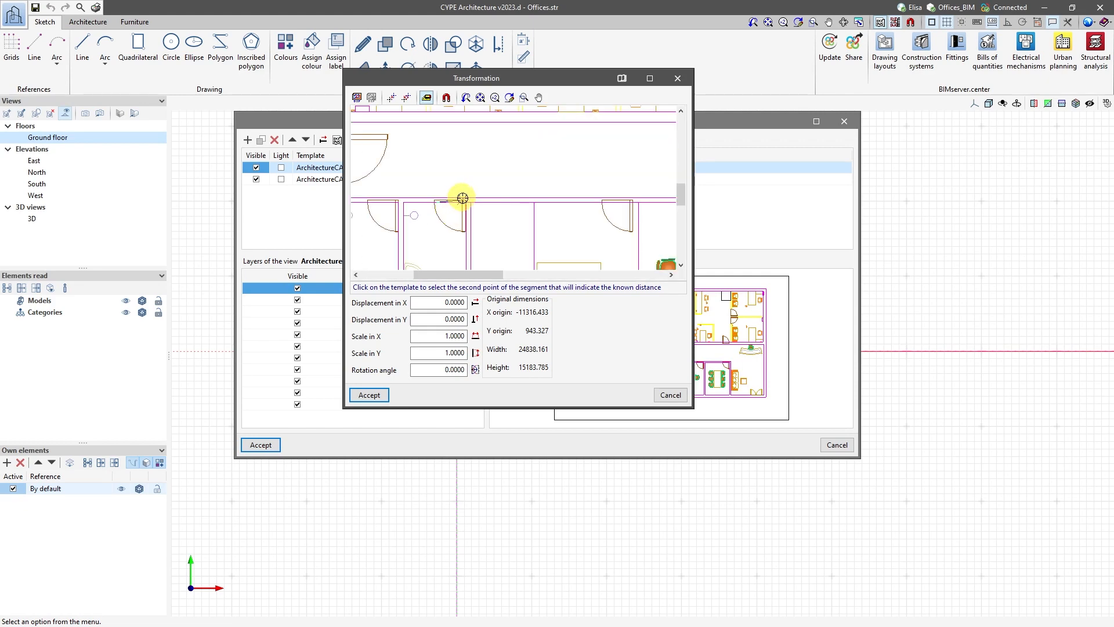
left_click(463, 198)
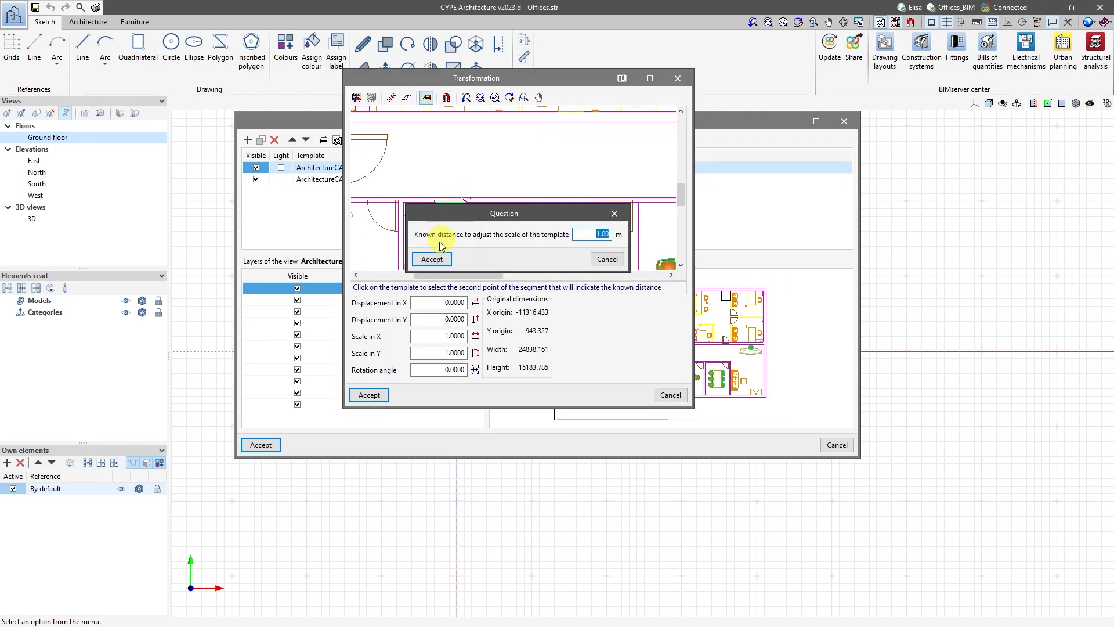
left_click(431, 260)
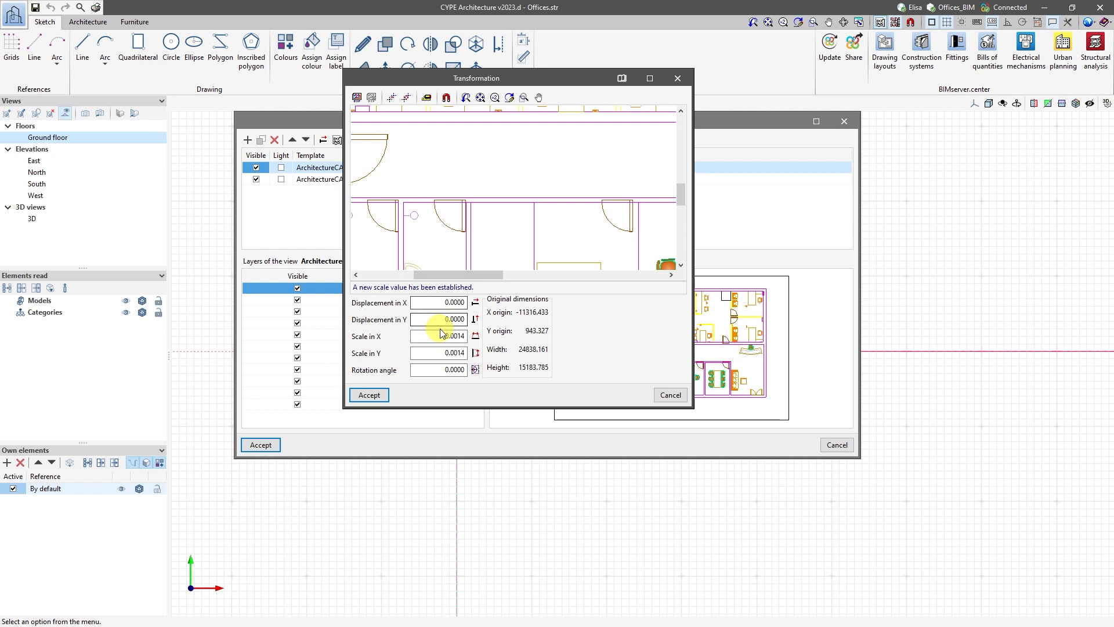
left_click(369, 395)
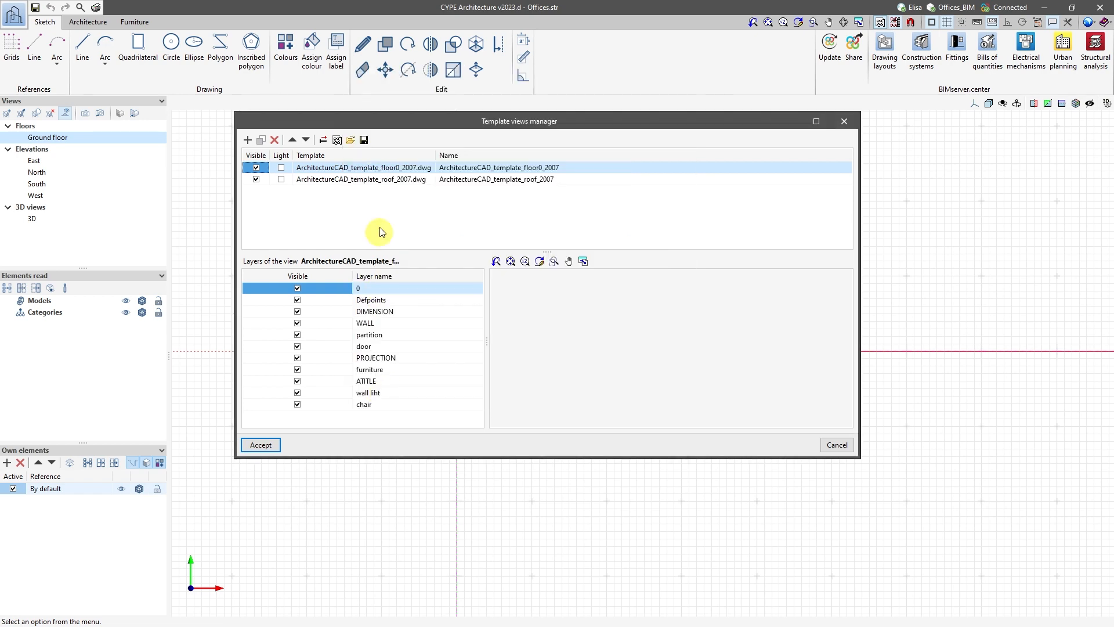
Set the roof template's scale in X and Y to 0.0014 and accept the template views.
left_click(374, 180)
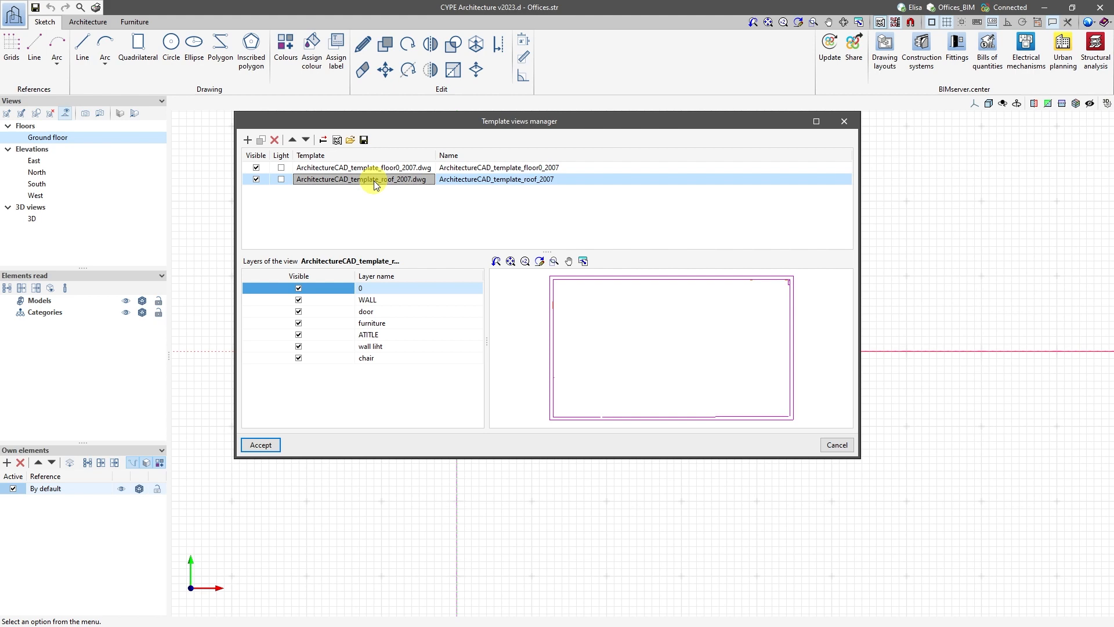
left_click(337, 140)
double_click(472, 336)
type("0.014")
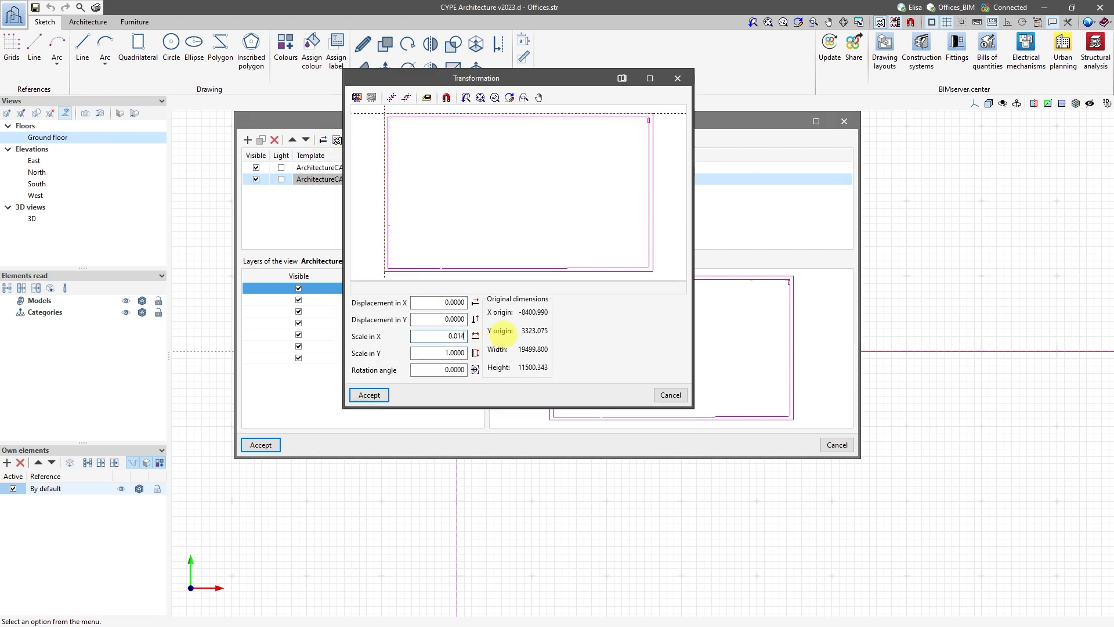
key("Tab")
type("0.014")
left_click(369, 395)
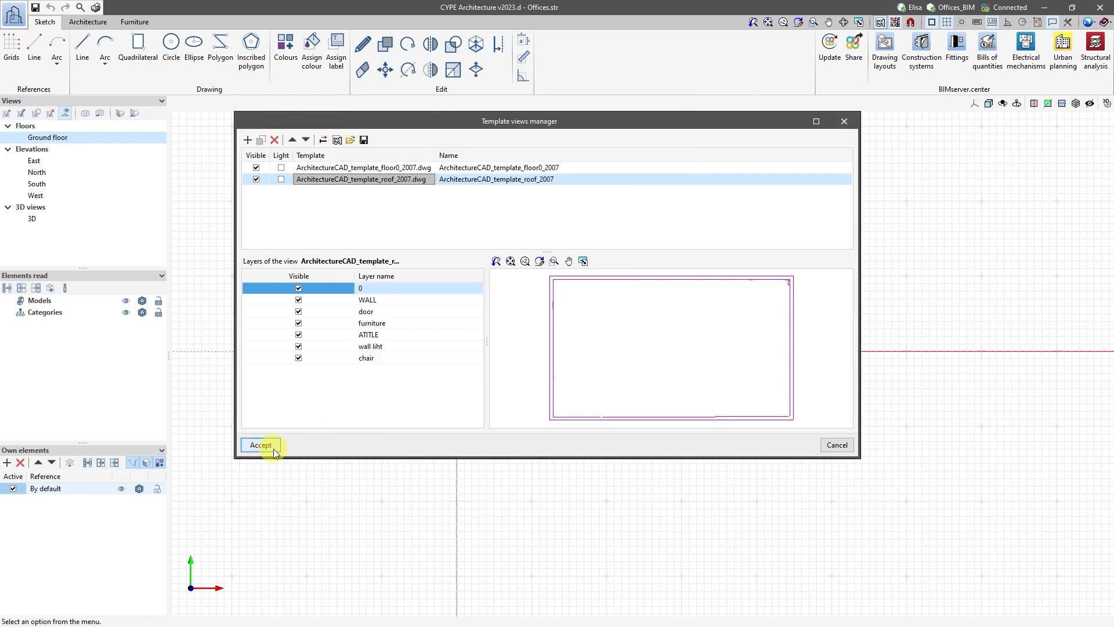
left_click(261, 445)
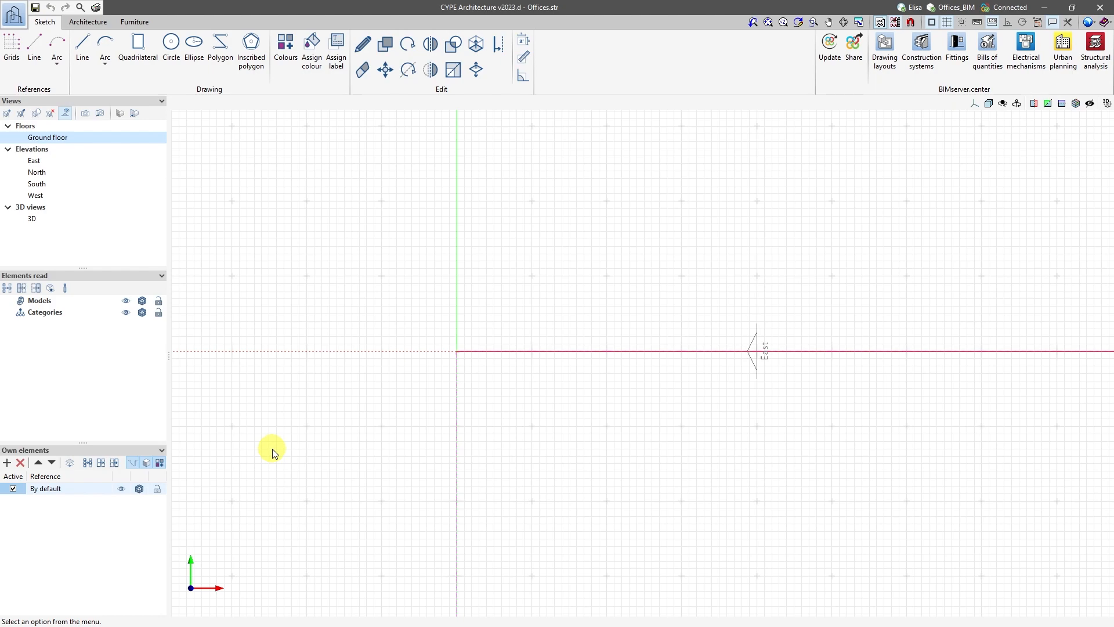
scroll(485, 354, "down", 5)
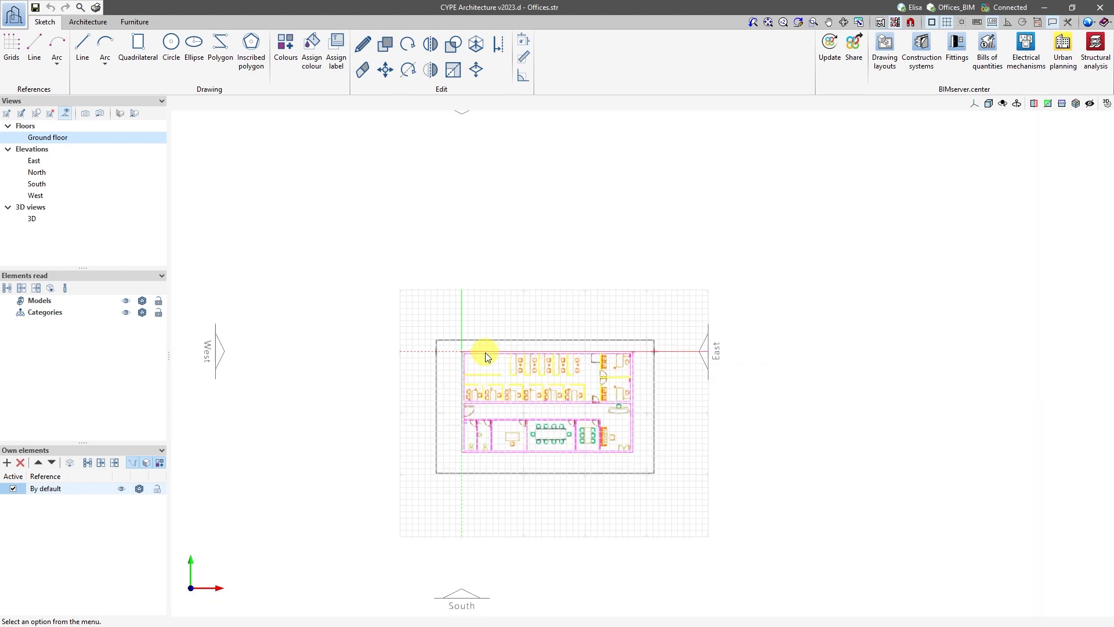
scroll(486, 353, "up", 4)
scroll(485, 356, "up", 3)
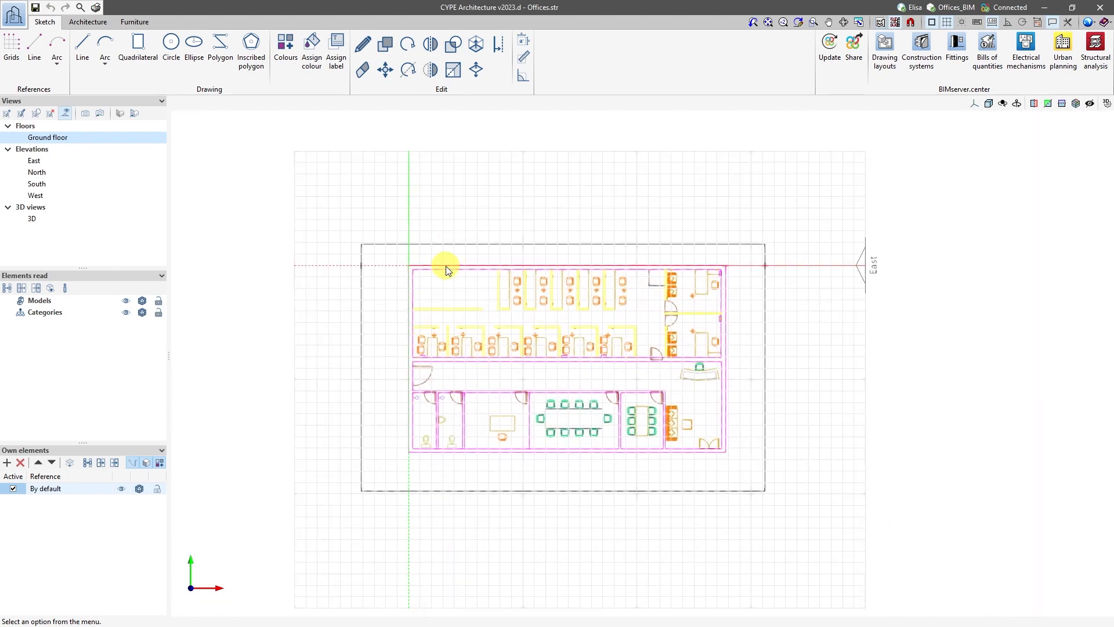
Create a floor view named Roof at elevation level 3 m, with a new level associated with it.
left_click(9, 114)
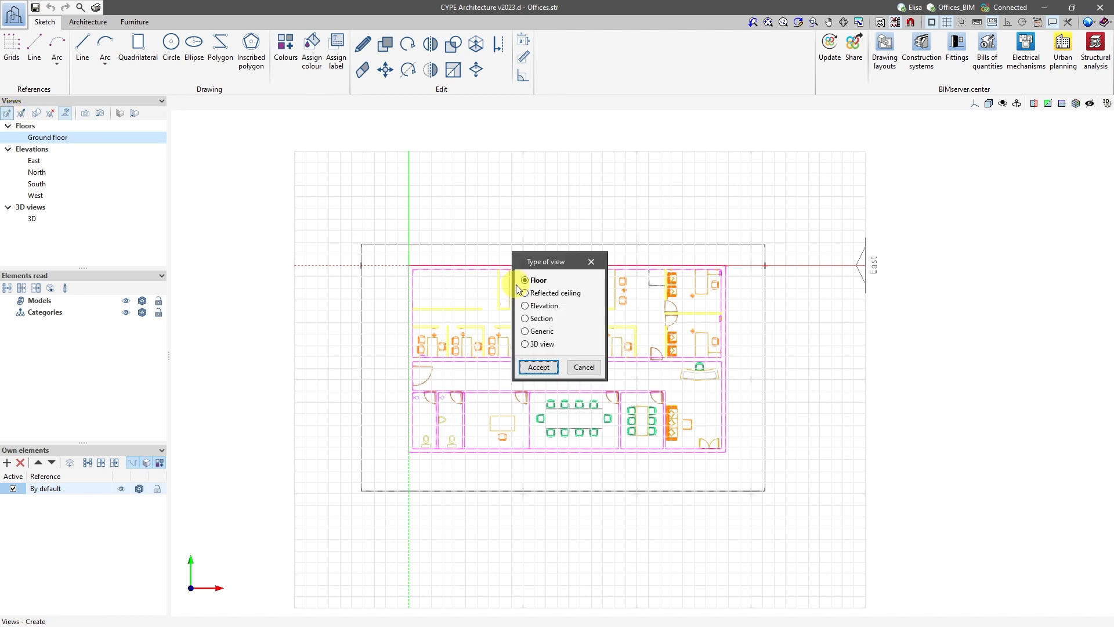
left_click(537, 367)
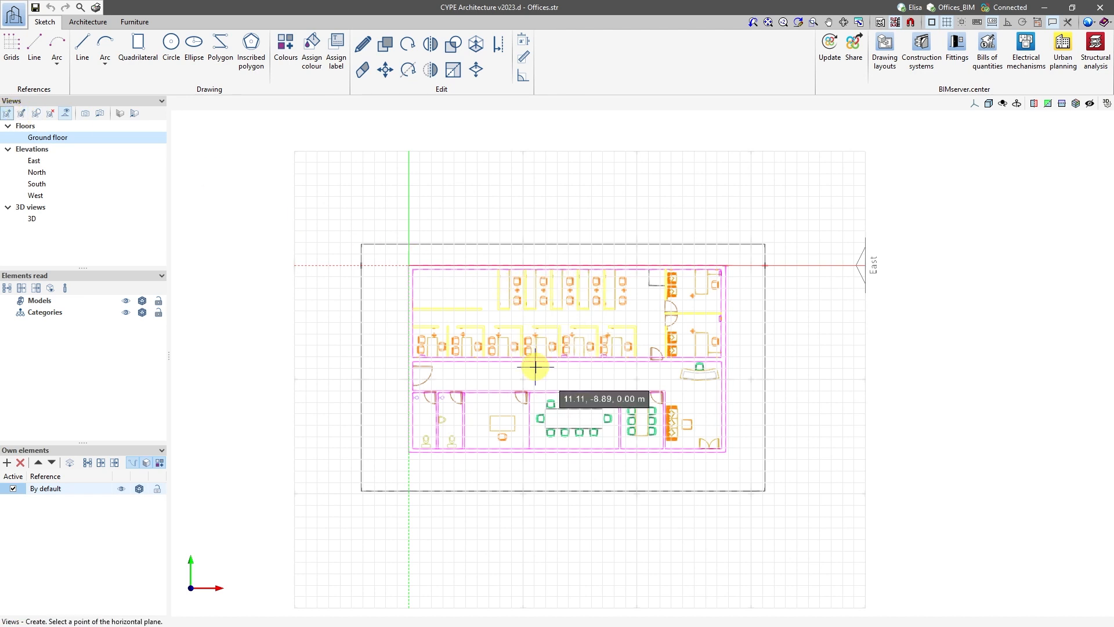
left_click(510, 323)
type("R")
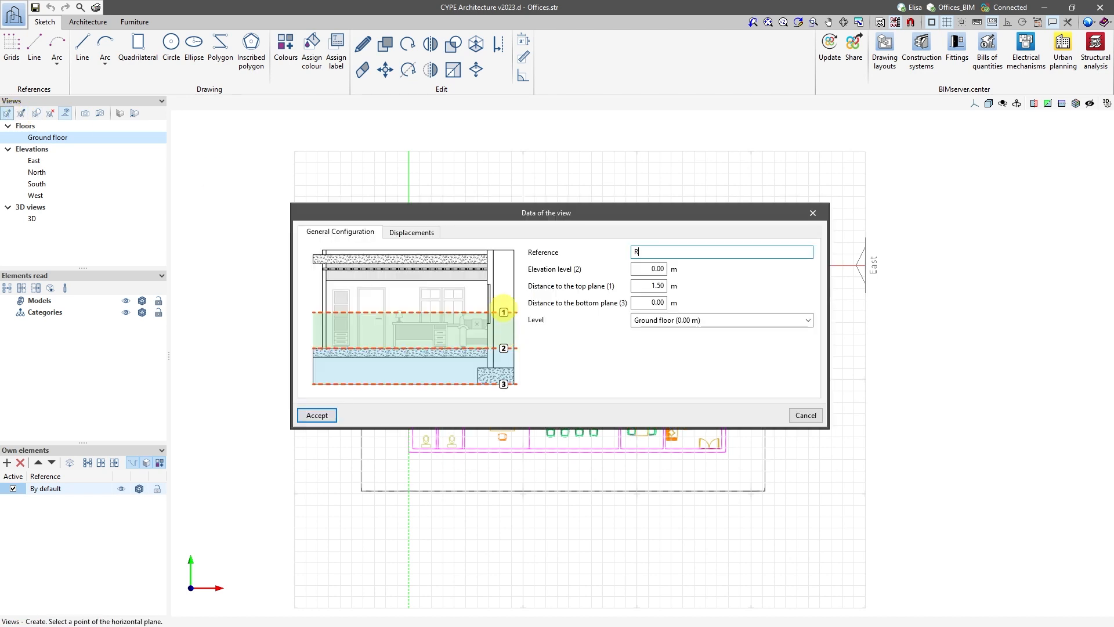
type("oof")
left_click(654, 269)
type("3")
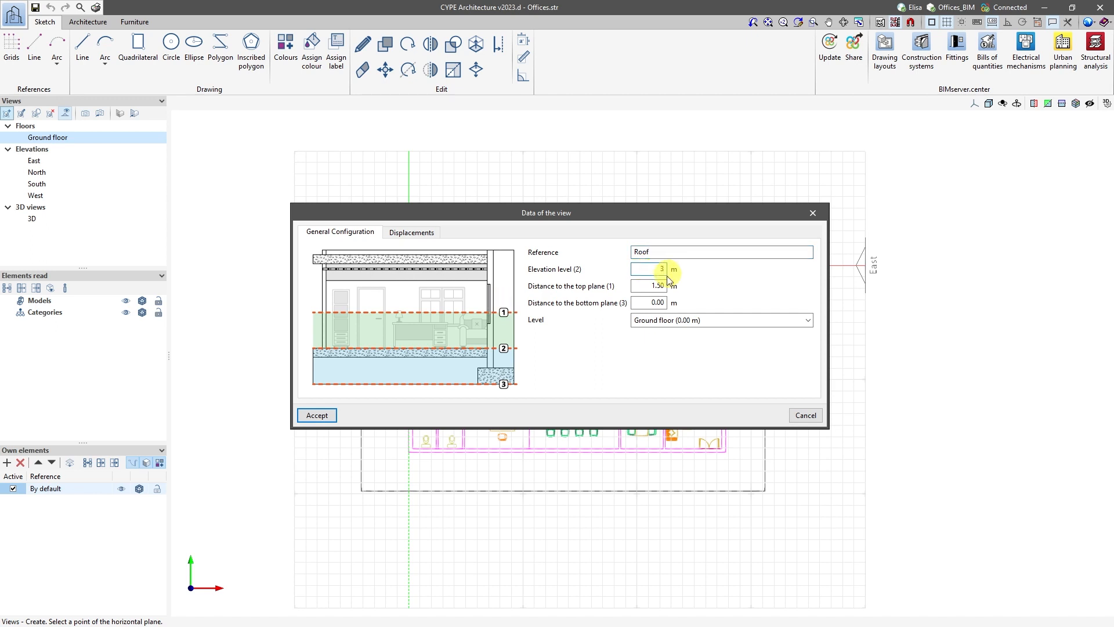
left_click(661, 285)
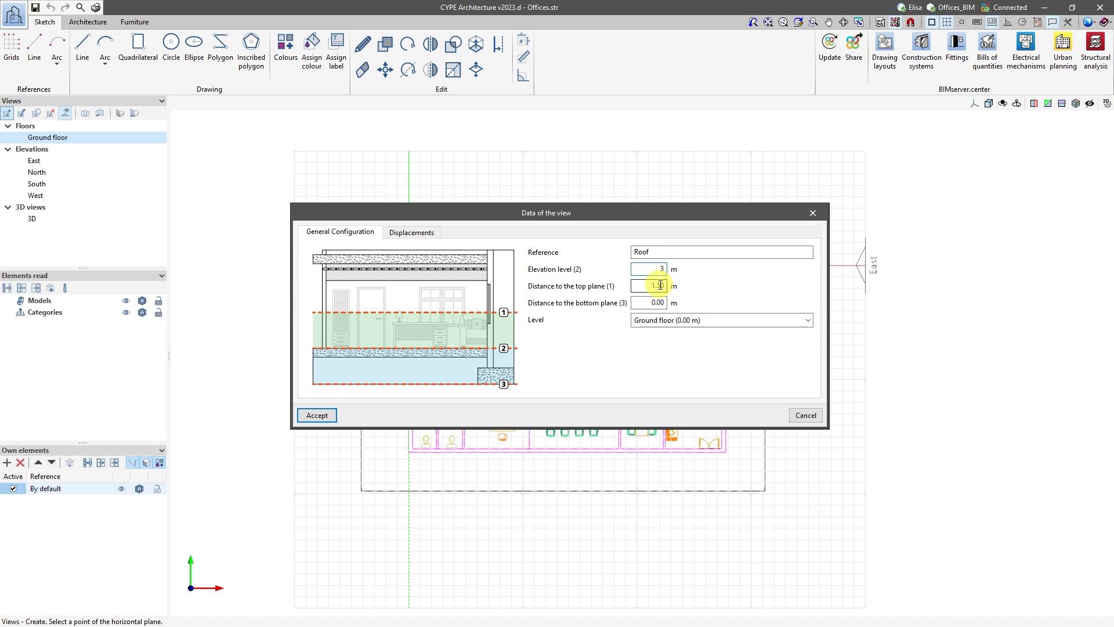
left_click(317, 415)
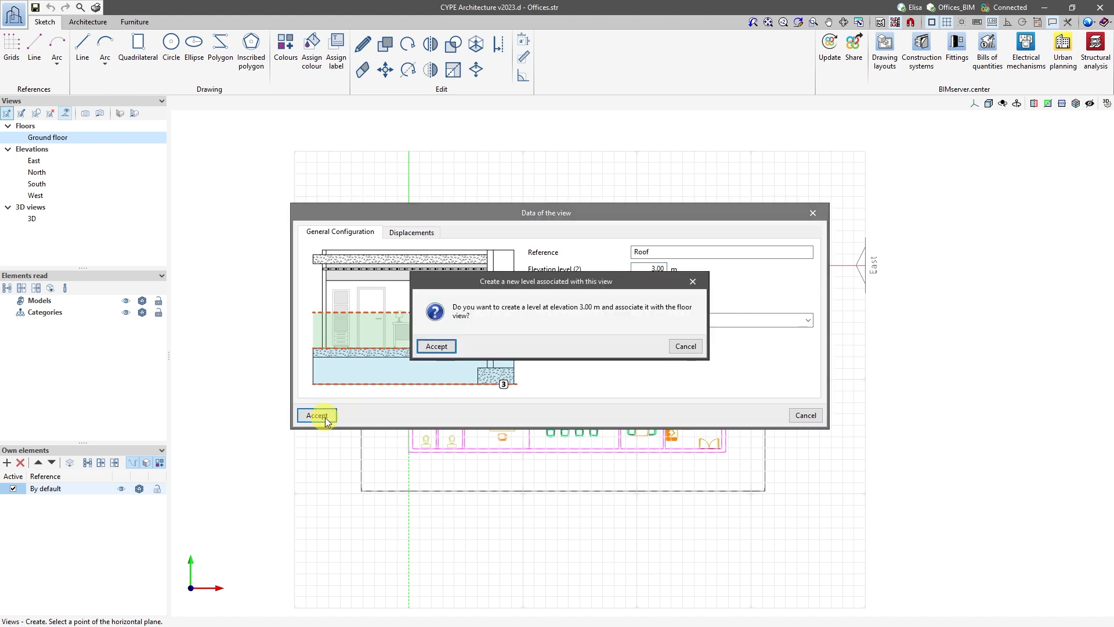
left_click(441, 350)
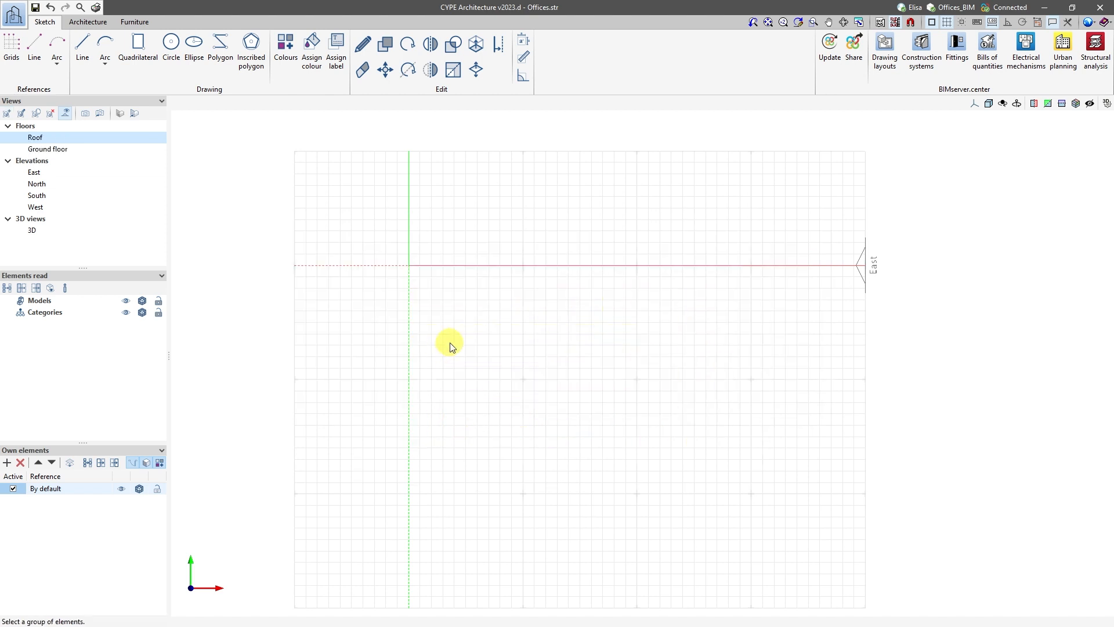
Make the ArchitectureCAD_template_roof_2007 template visible in the Roof view and return to the Ground floor view.
left_click(894, 21)
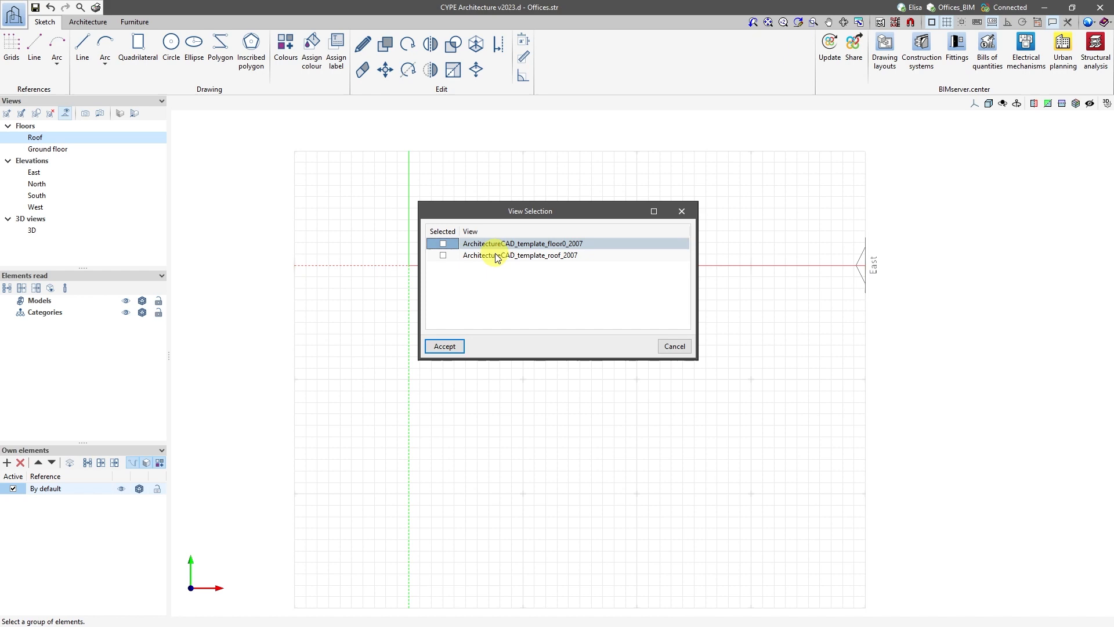
left_click(443, 255)
left_click(444, 346)
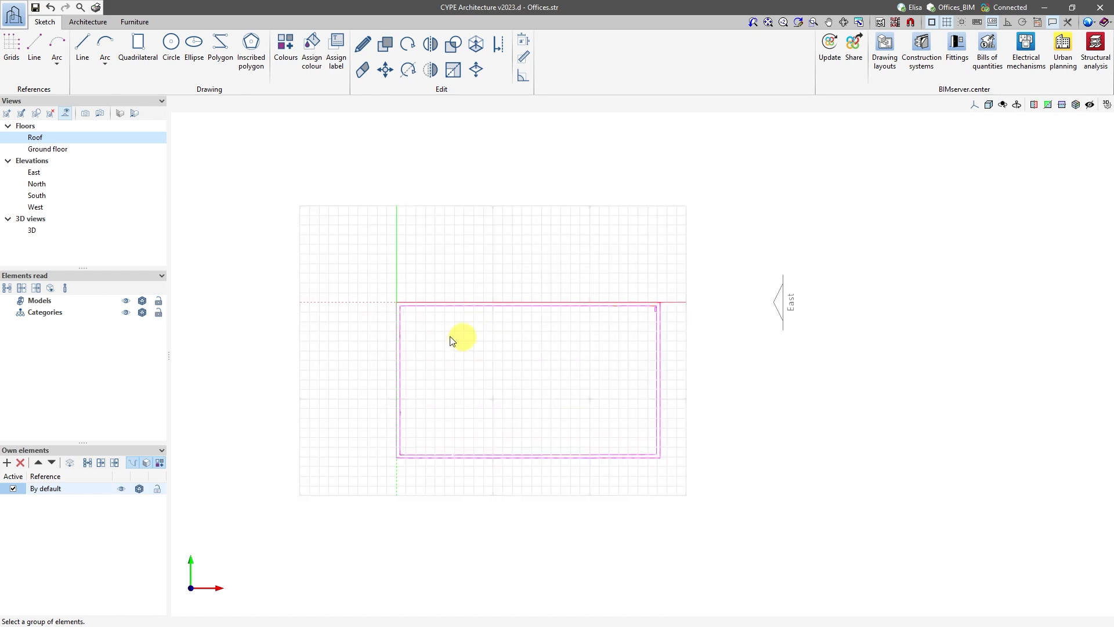
scroll(397, 316, "up", 5)
scroll(403, 289, "down", 2)
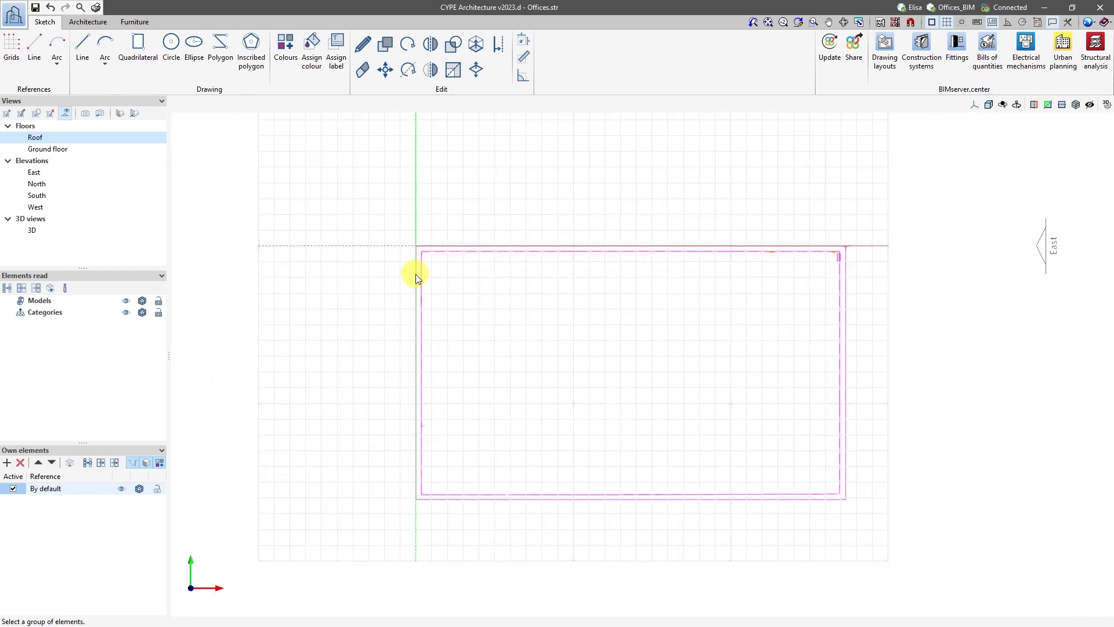
left_click(60, 149)
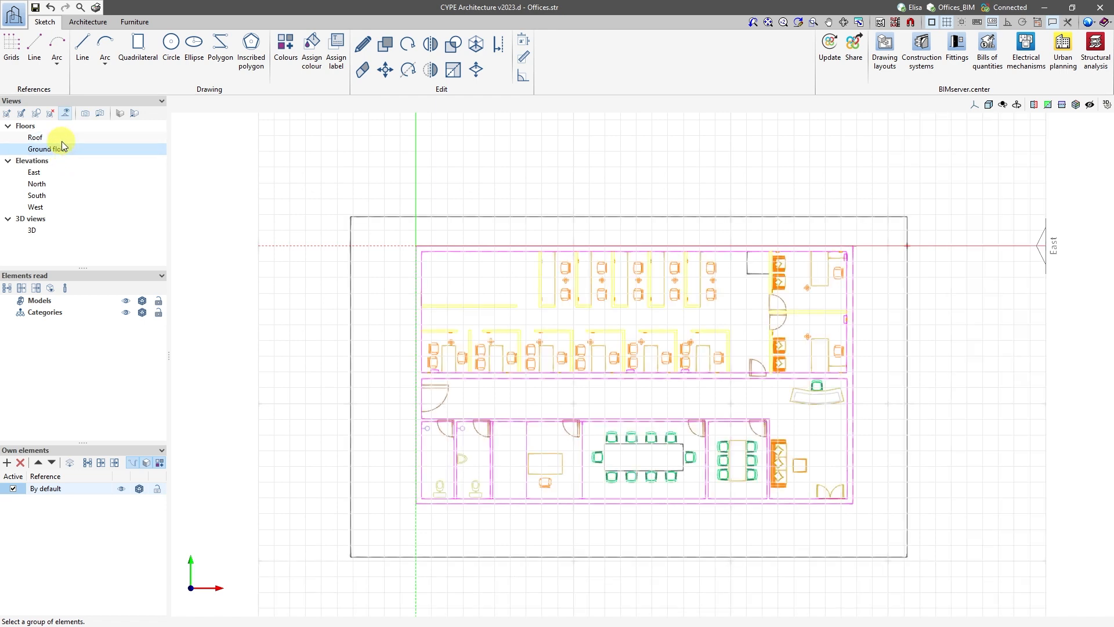
left_click(62, 140)
Start a vertical wall element by polyline and activate the template object snaps.
left_click(93, 23)
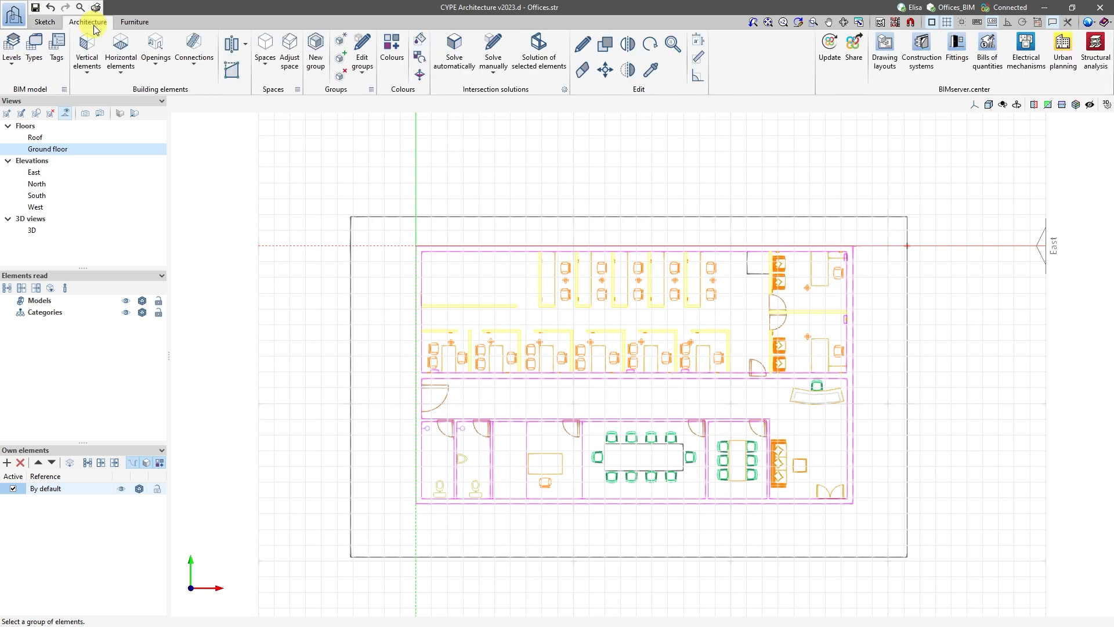
left_click(87, 52)
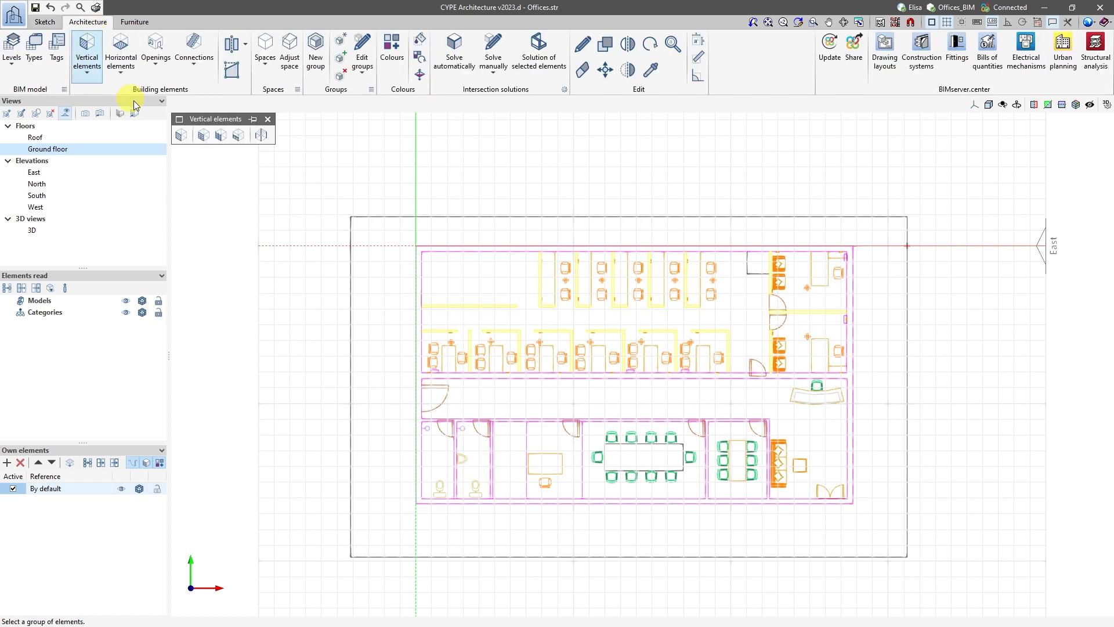
left_click(182, 137)
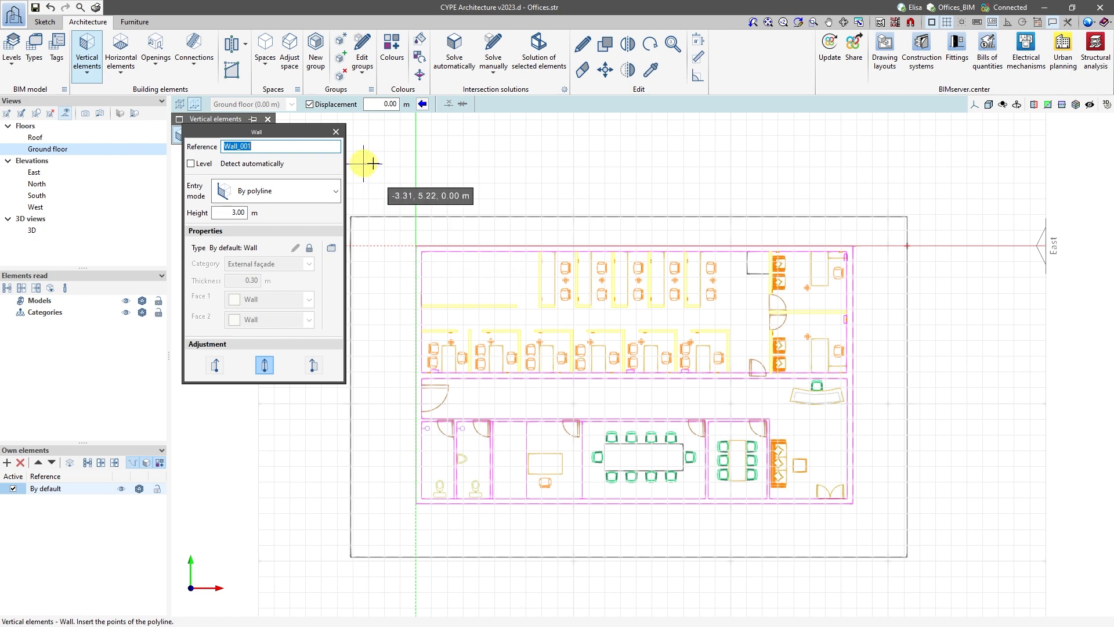
left_click(911, 22)
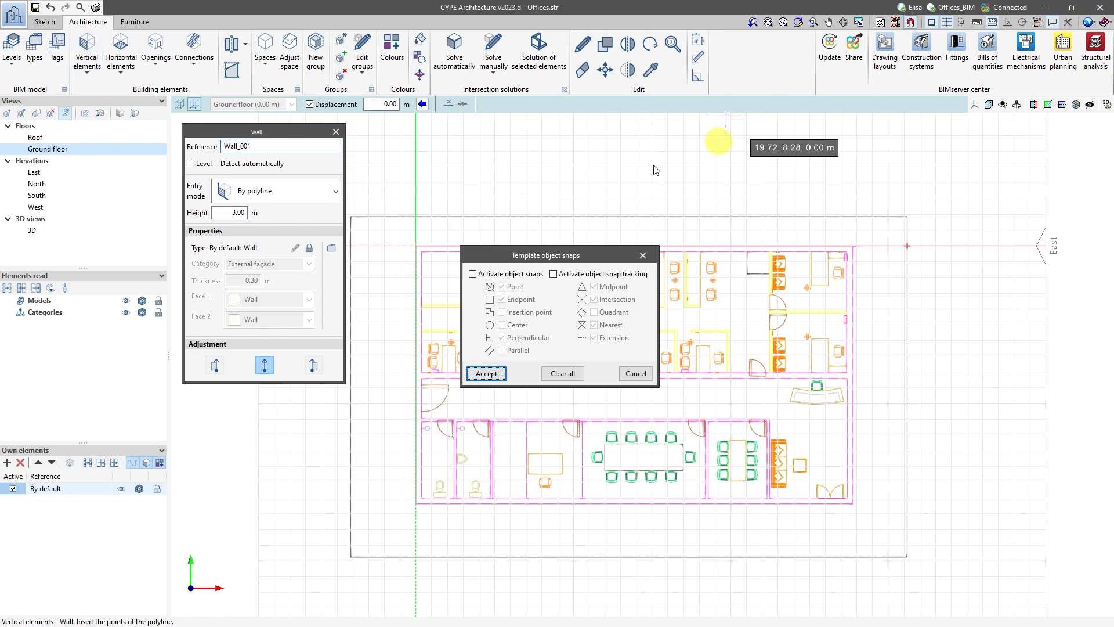
left_click(473, 274)
left_click(486, 373)
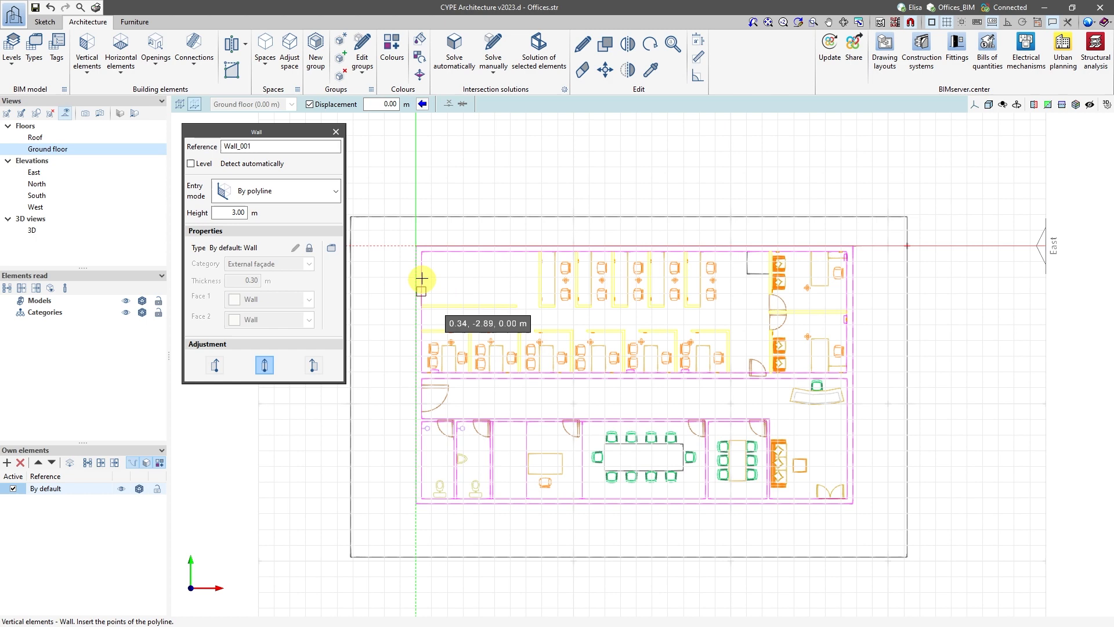
Draw the 3.00 m high exterior walls as a closed polyline through the building's four outer corners, adjusted to the inner side.
left_click(415, 246)
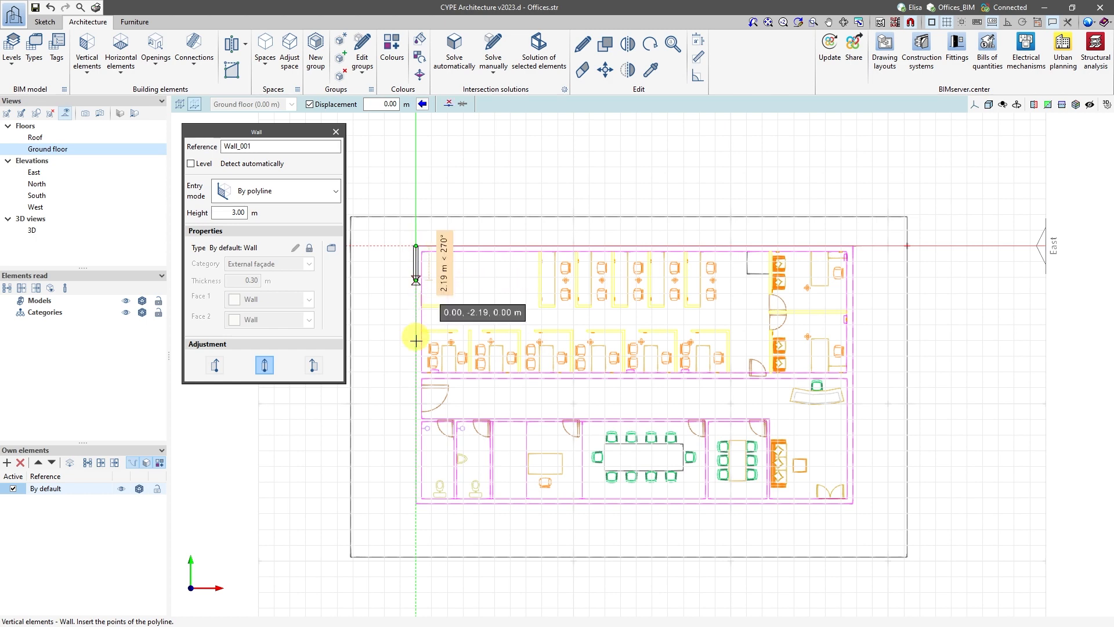
left_click(412, 502)
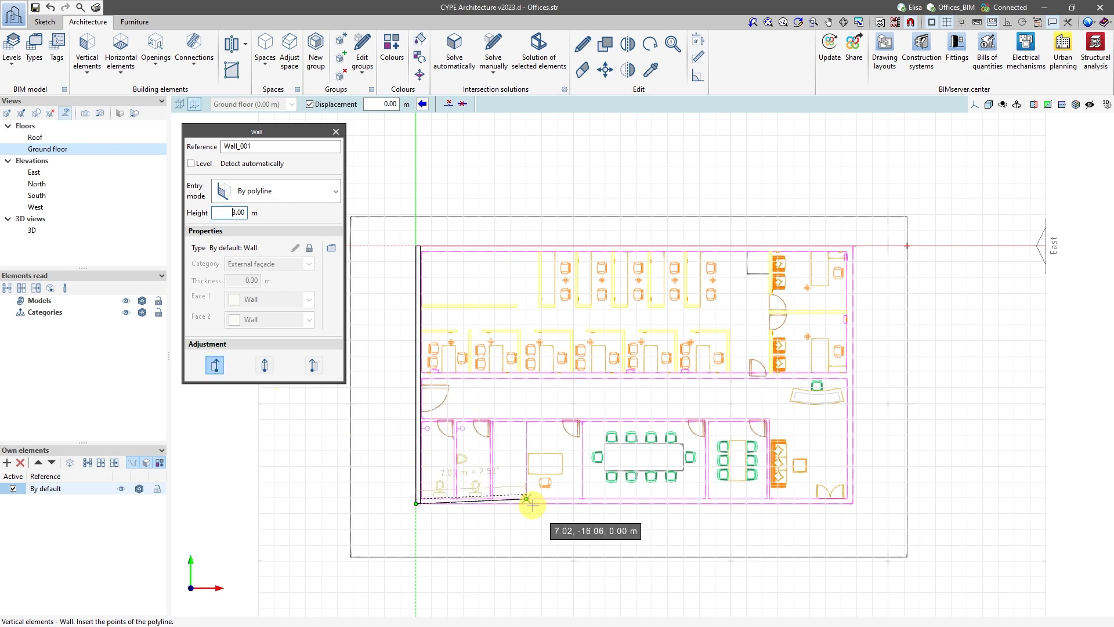
left_click(853, 503)
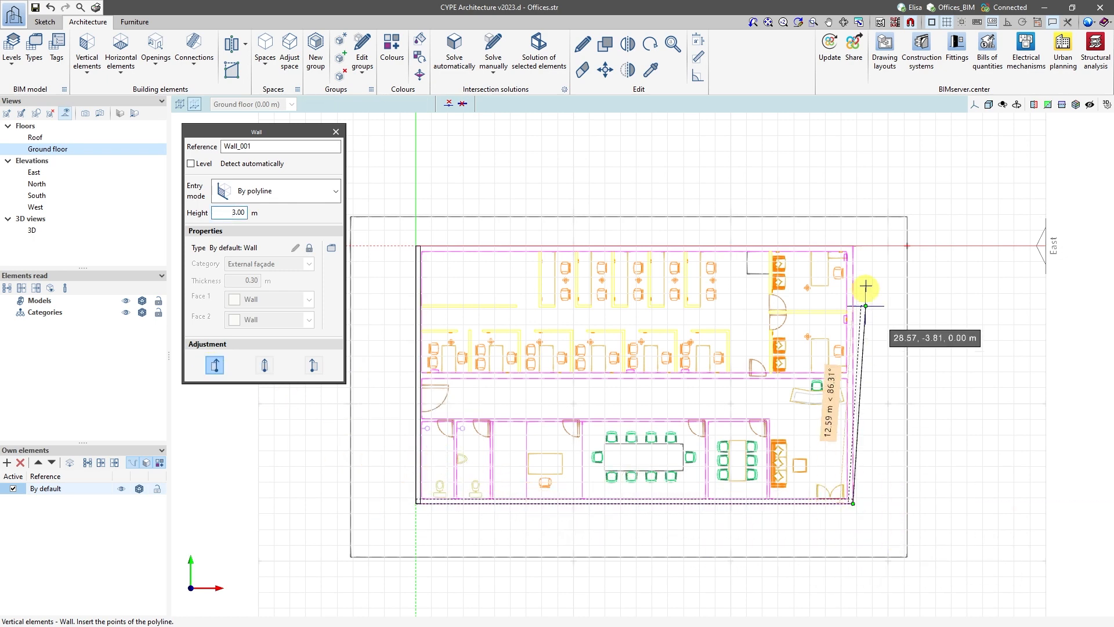
left_click(853, 246)
left_click(416, 246)
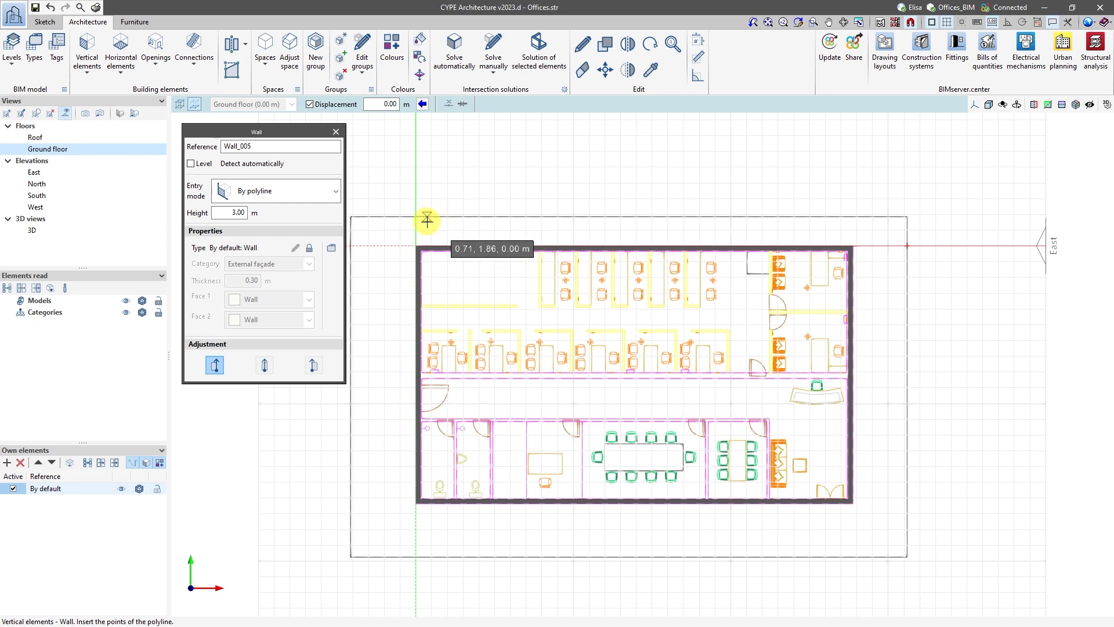
Unlock the default wall type so that its properties can be edited.
left_click(309, 250)
left_click(312, 264)
left_click(312, 264)
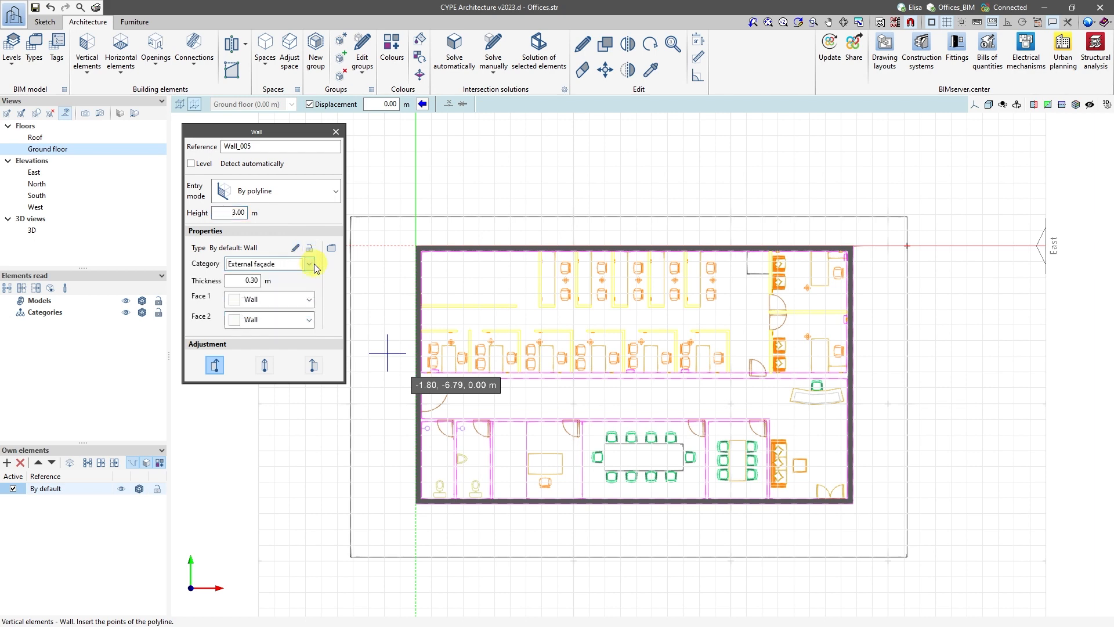
Look at the default wall type's reference and description settings and at the list of loadable wall types.
left_click(297, 248)
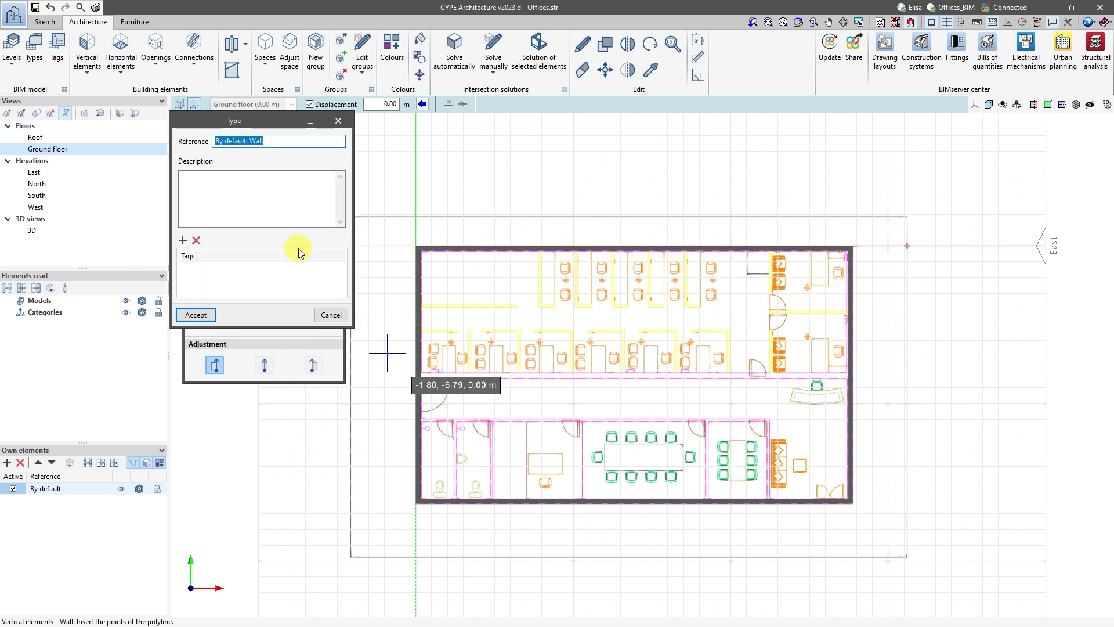
left_click(338, 122)
left_click(330, 250)
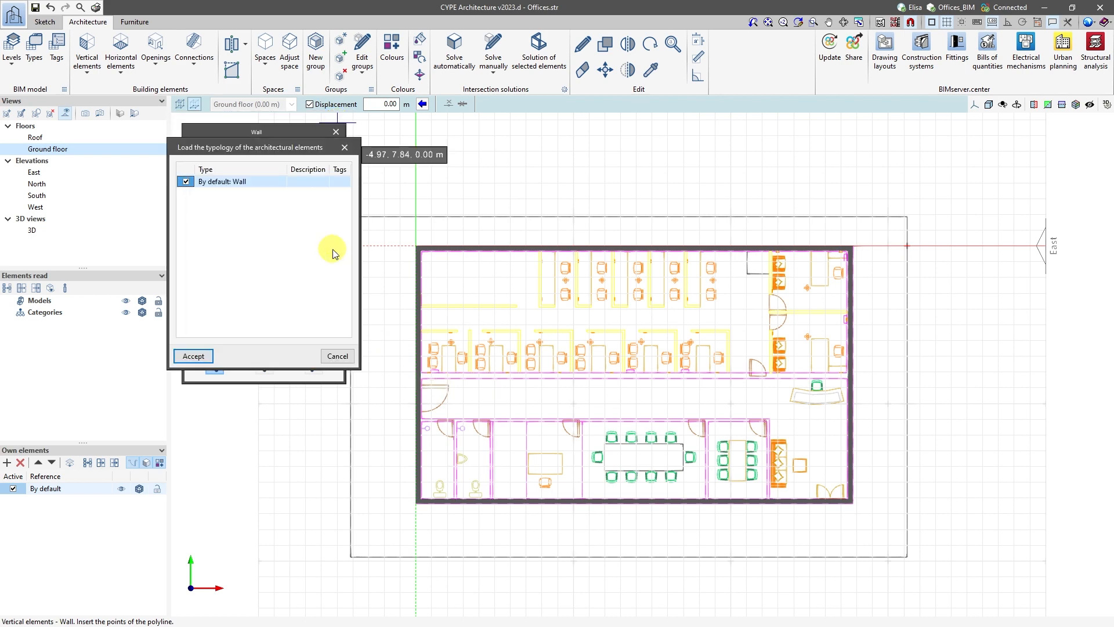
left_click(344, 147)
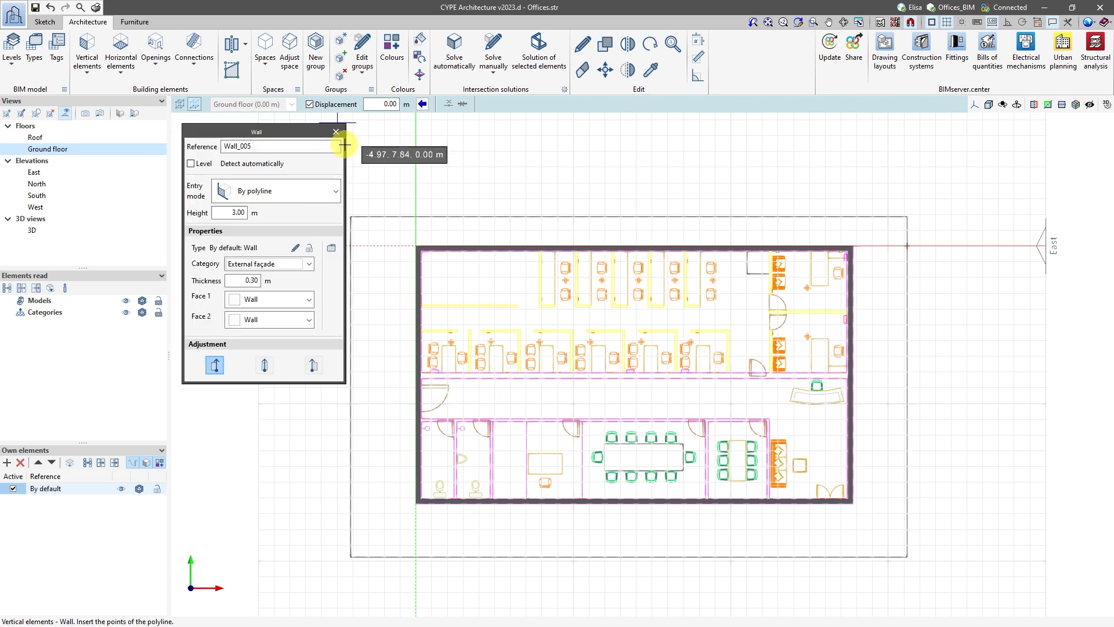
Draw a centre-adjusted Internal partition wall, 0.15 m thick, across the whole building along the north side of the corridor.
left_click(311, 264)
left_click(306, 275)
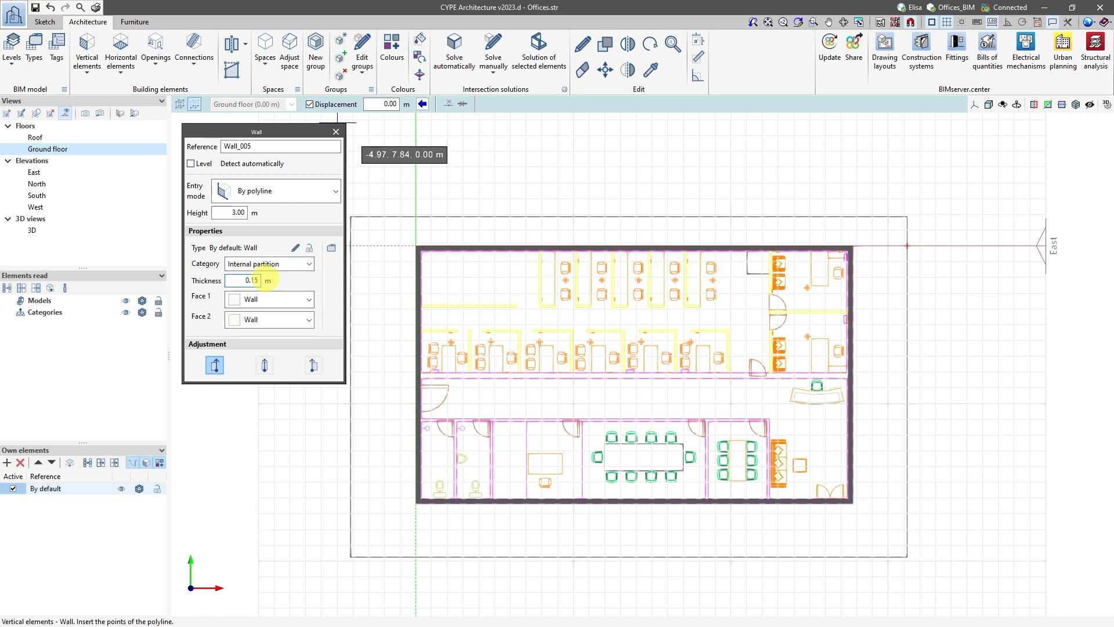
left_click(417, 376)
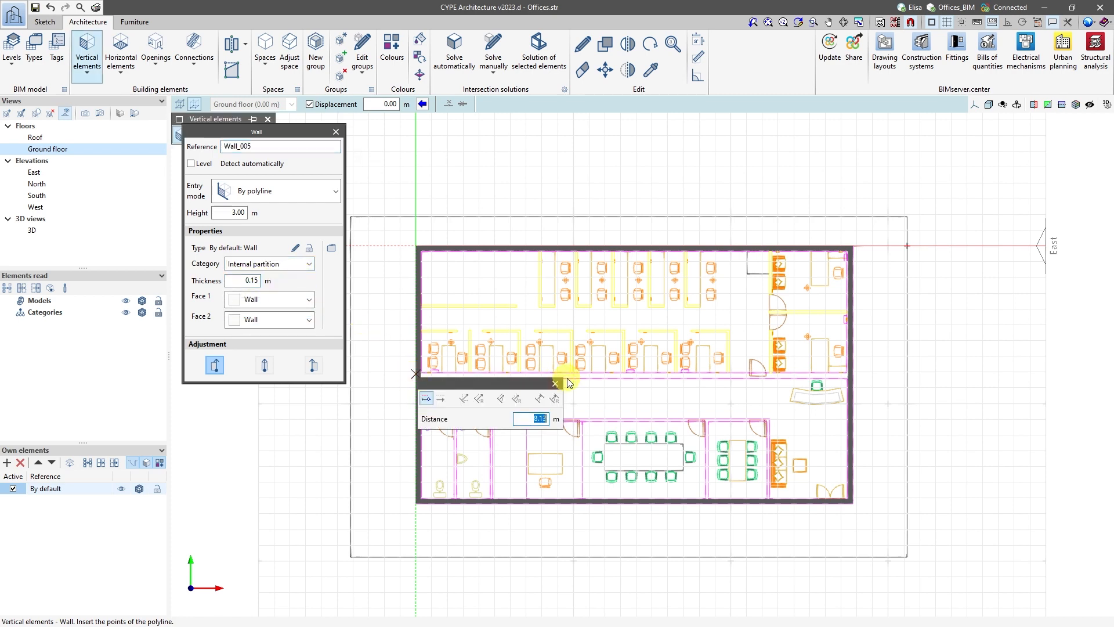
left_click(556, 385)
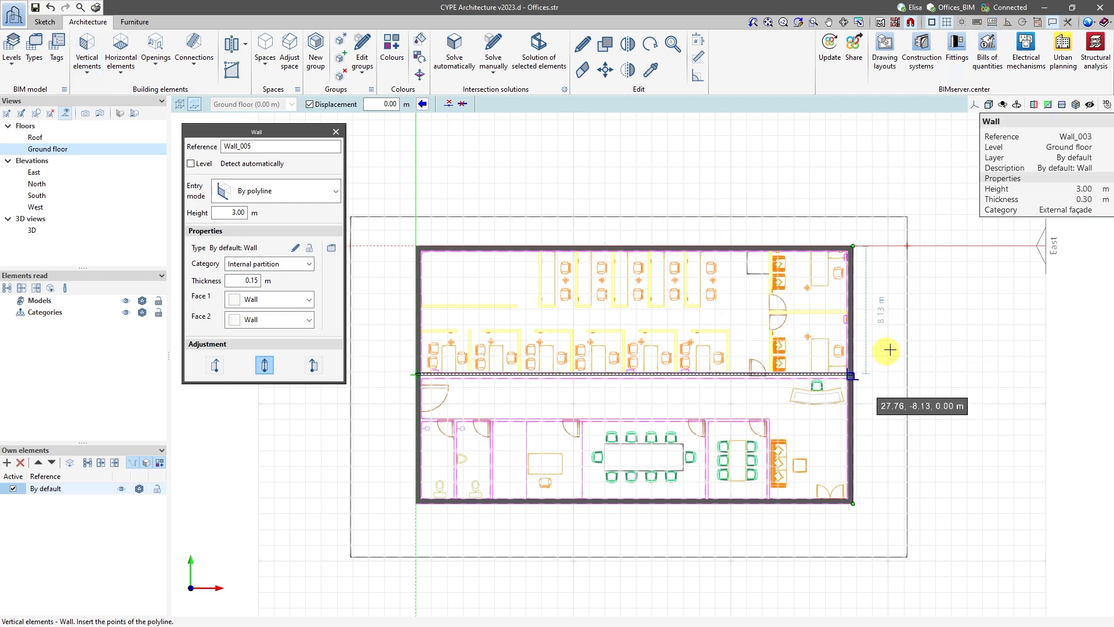
left_click(853, 376)
right_click(895, 348)
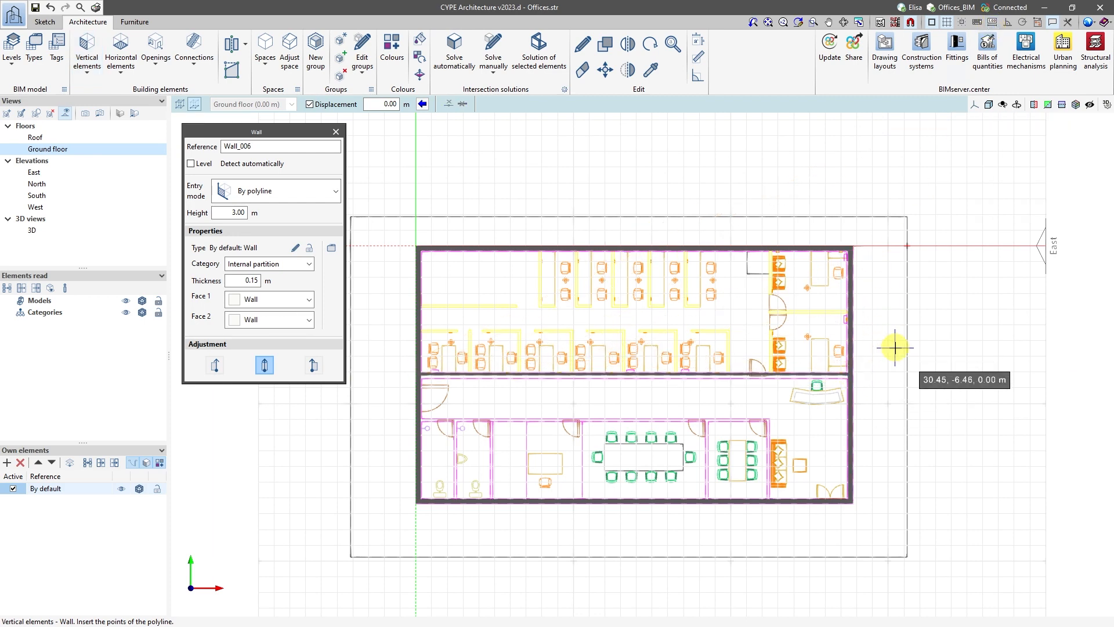
Draw the partitions of the two northeast offices: one from the corridor wall to the north façade, and one dividing them to the east façade.
left_click(773, 374)
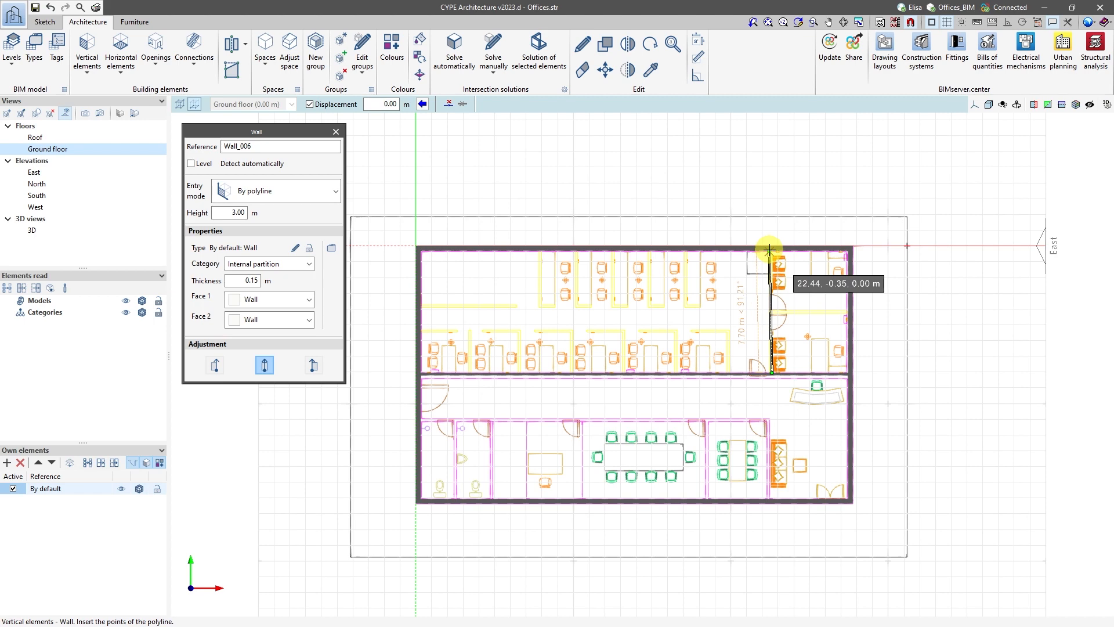
scroll(760, 246, "up", 3)
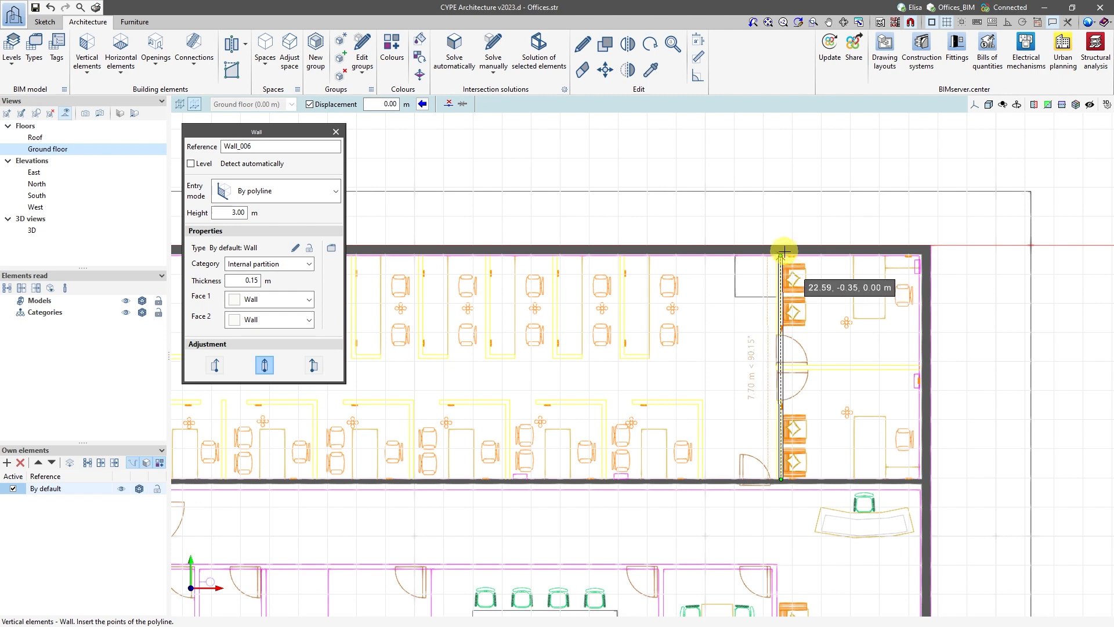
left_click(783, 250)
left_click(779, 365)
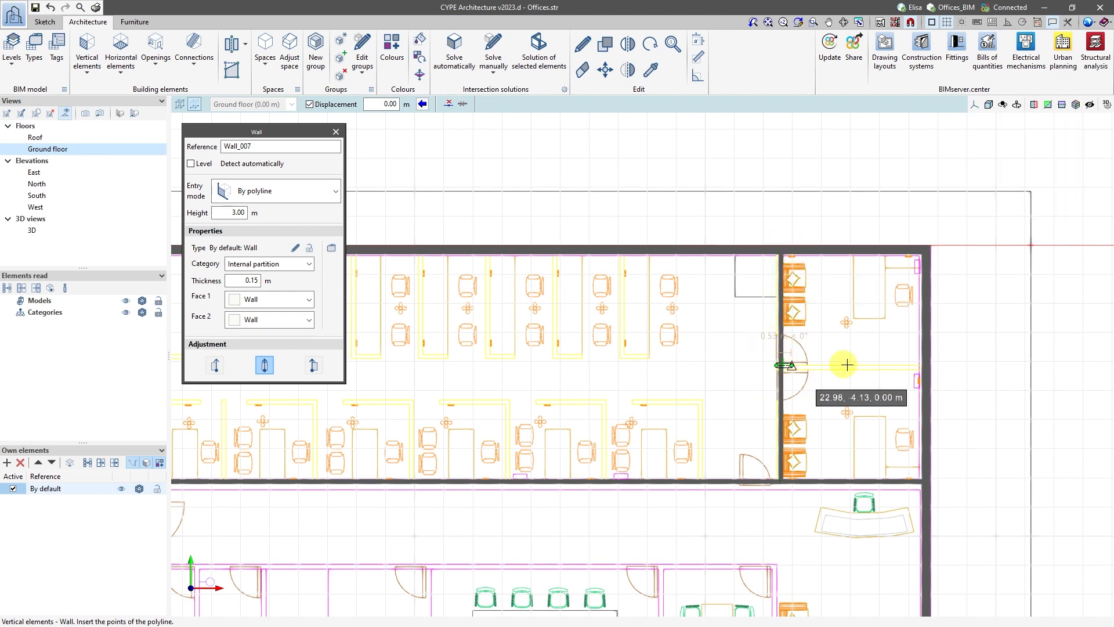
left_click(909, 364)
scroll(859, 366, "down", 5)
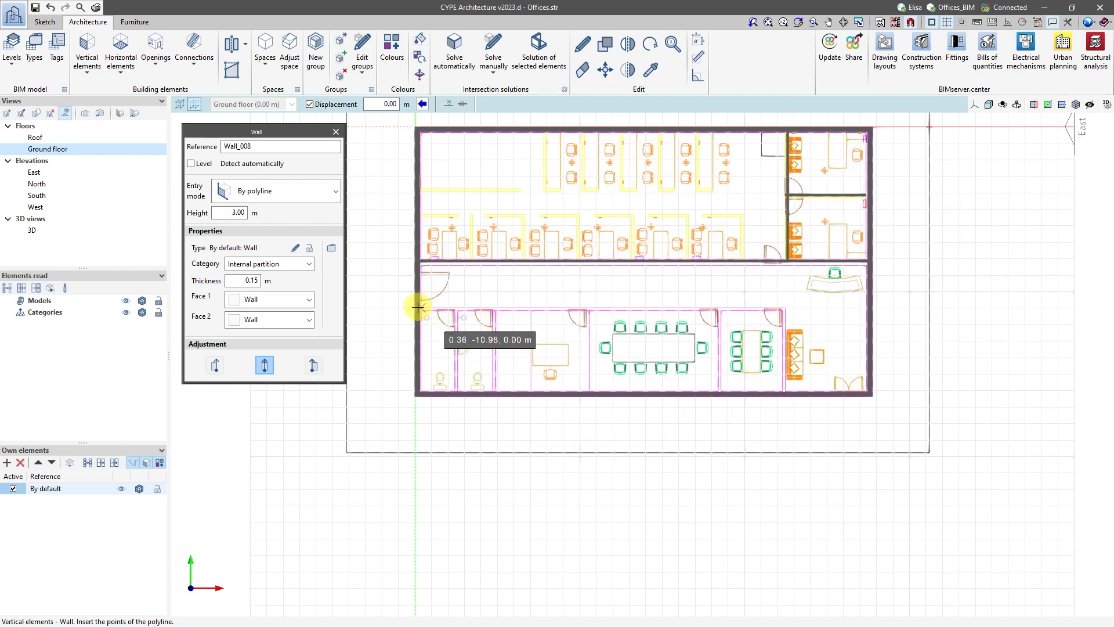
Deactivate the template object snaps.
left_click(911, 21)
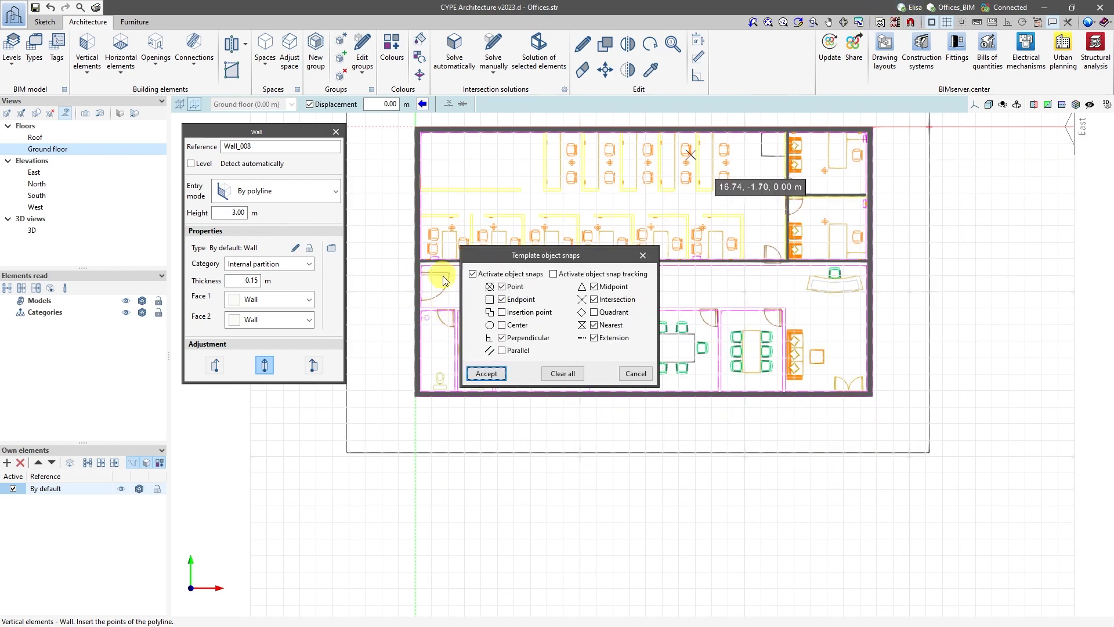
left_click(473, 274)
left_click(488, 374)
Draw the L-shaped partition about 22.02 m along the south side of the corridor from the west façade, turning down to the south façade.
scroll(420, 308, "up", 2)
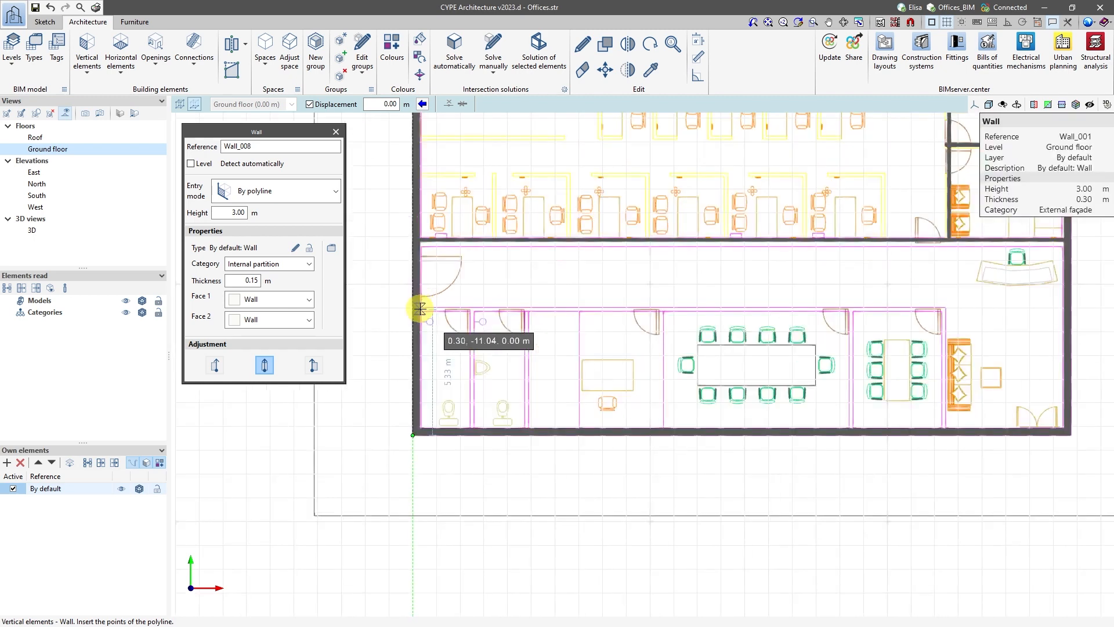
left_click(420, 308)
scroll(580, 308, "down", 2)
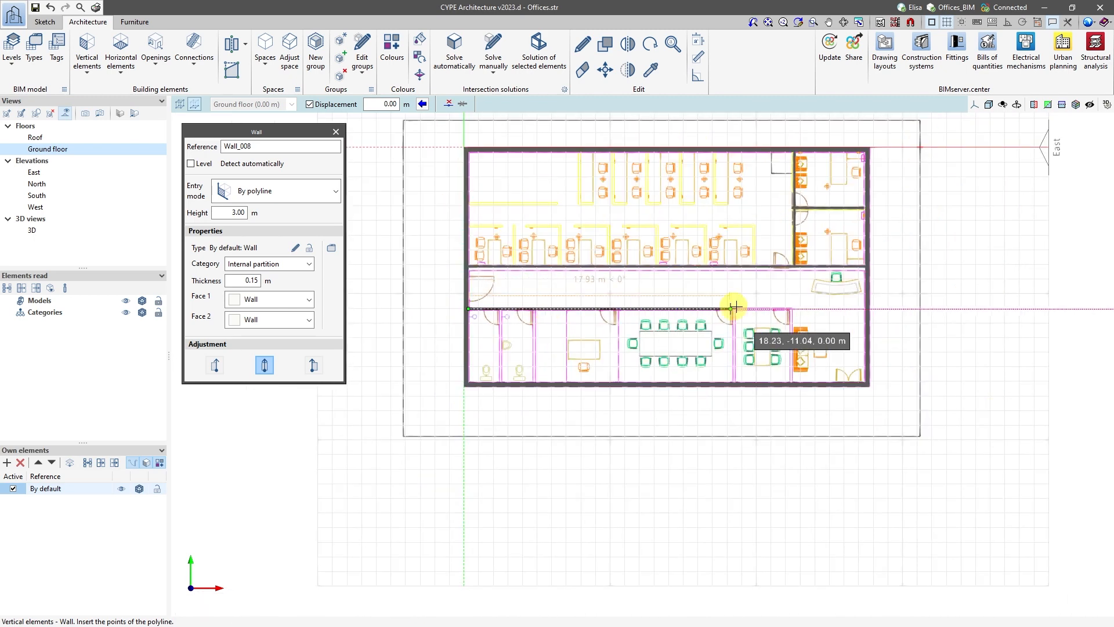
left_click(791, 304)
left_click(793, 381)
right_click(794, 381)
Draw the two cross partitions on either side of the large meeting room, from the corridor partition to the south façade.
left_click(734, 308)
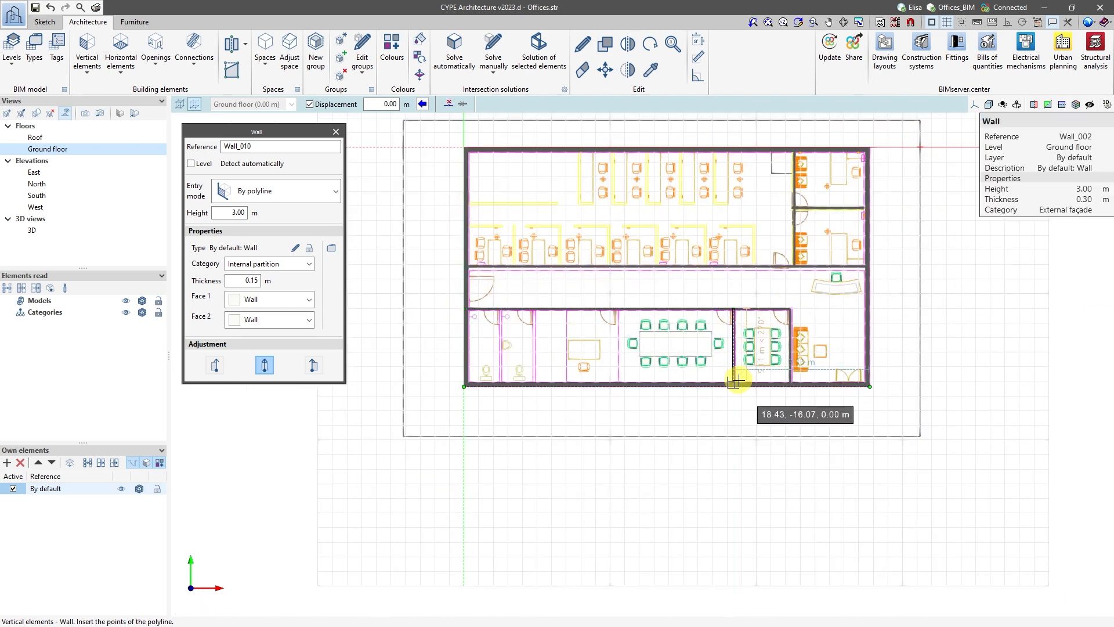
left_click(737, 382)
right_click(737, 382)
scroll(618, 310, "up", 3)
left_click(618, 309)
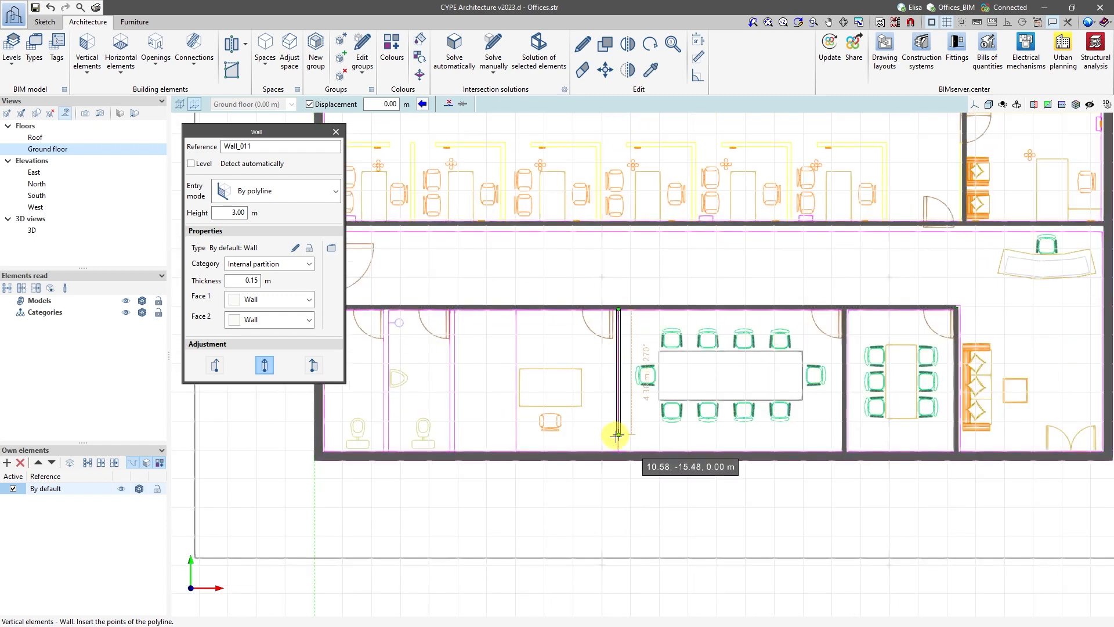
left_click(615, 449)
right_click(615, 449)
Draw the three remaining cross partitions for the small office and the toilets, down to the south façade, and finish the wall command.
left_click(515, 306)
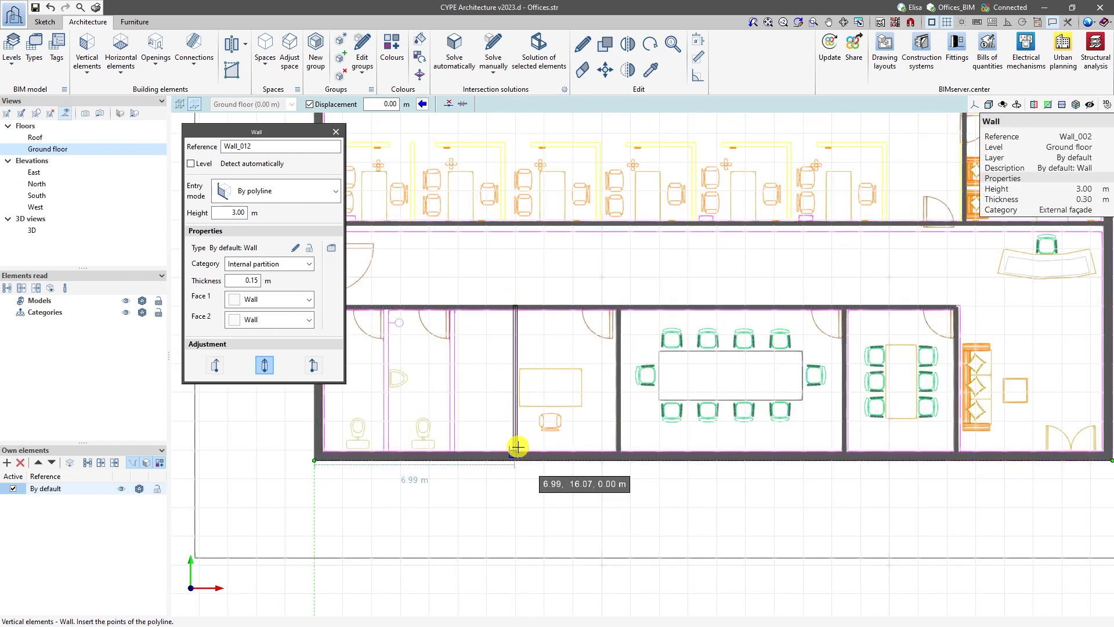
left_click(515, 448)
right_click(516, 448)
left_click(452, 306)
left_click(452, 449)
right_click(452, 450)
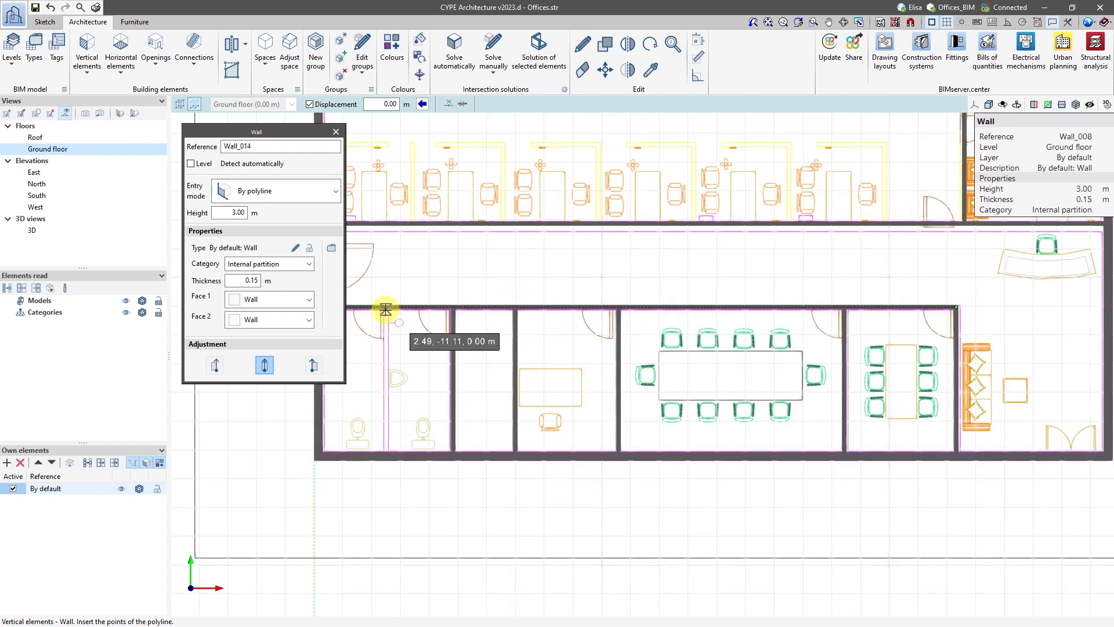
left_click(385, 309)
left_click(384, 450)
right_click(384, 450)
right_click(401, 433)
scroll(458, 391, "down", 3)
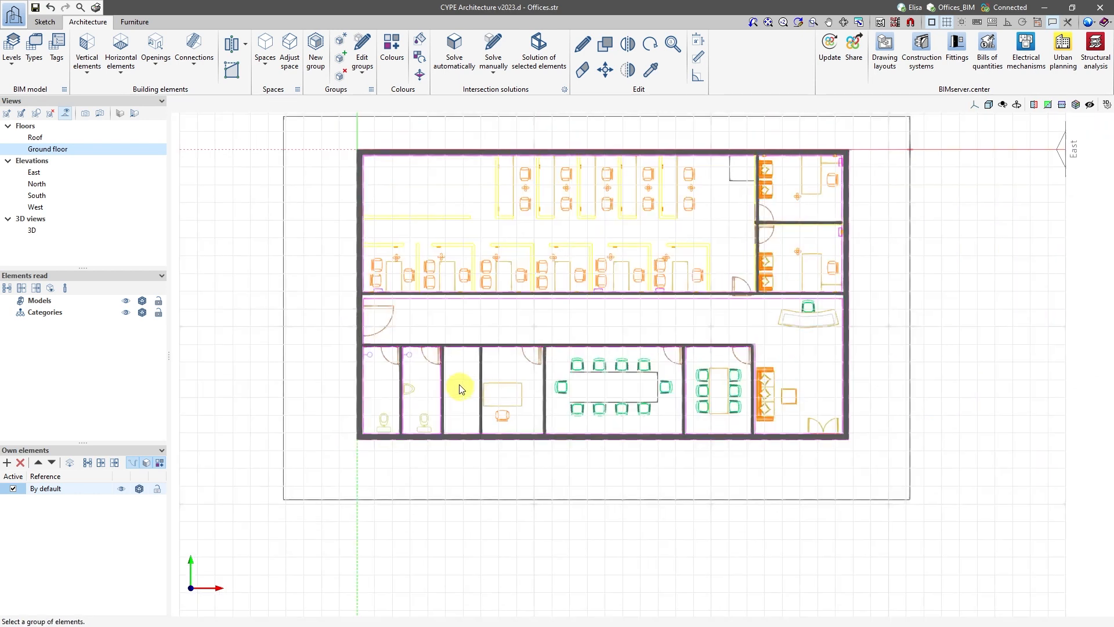
Insert a floor slab by points through the building's four outer corners and check it in the 3D view.
left_click(121, 61)
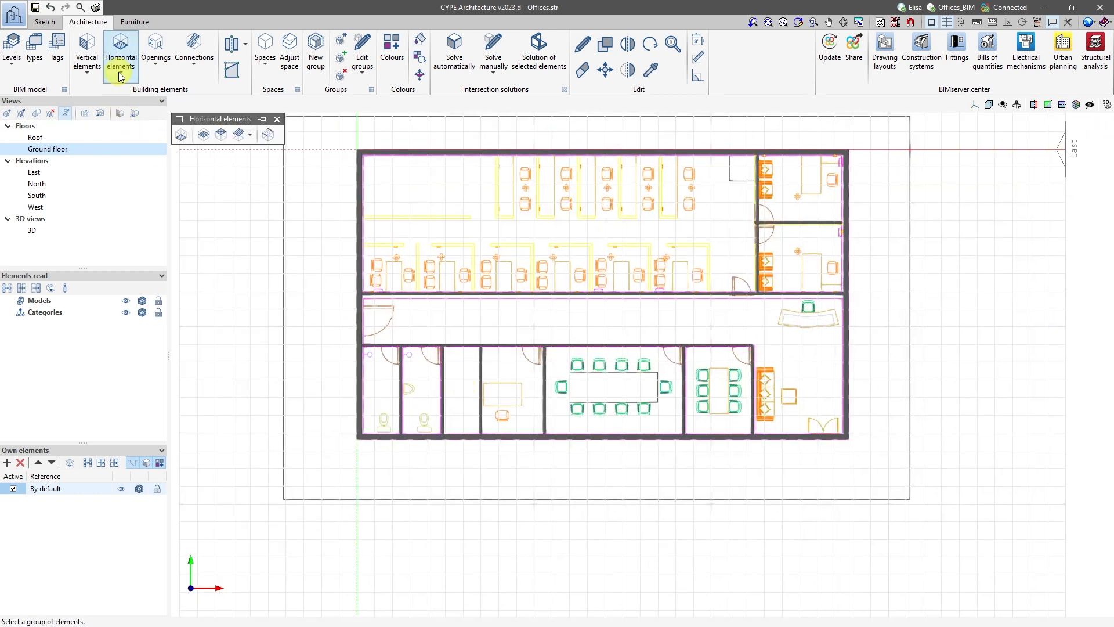
left_click(183, 137)
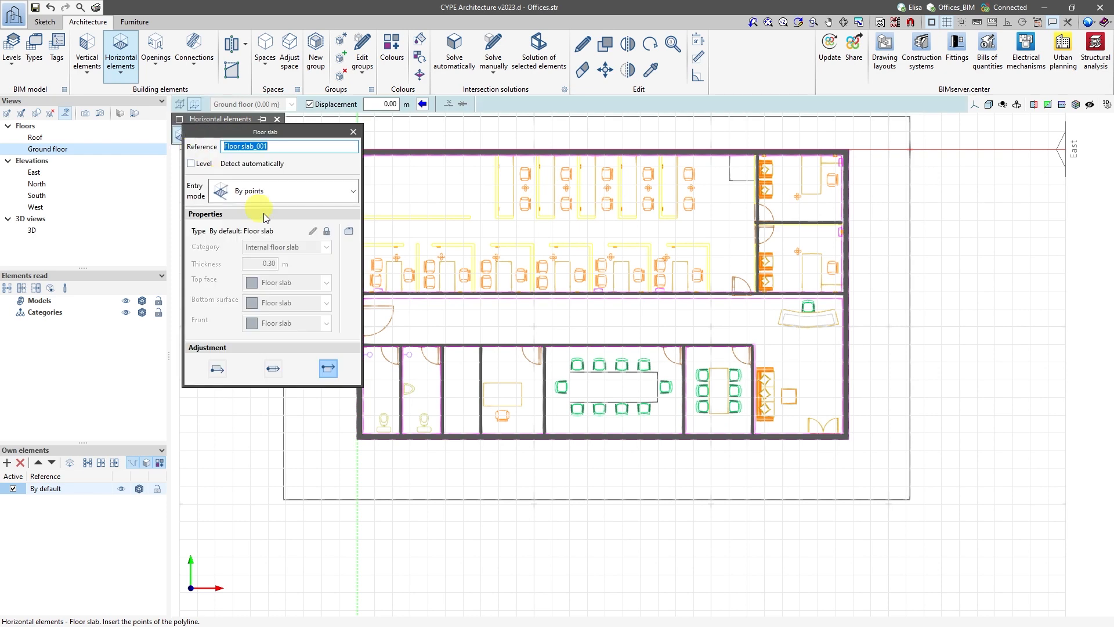
middle_click_drag(455, 292, 577, 299)
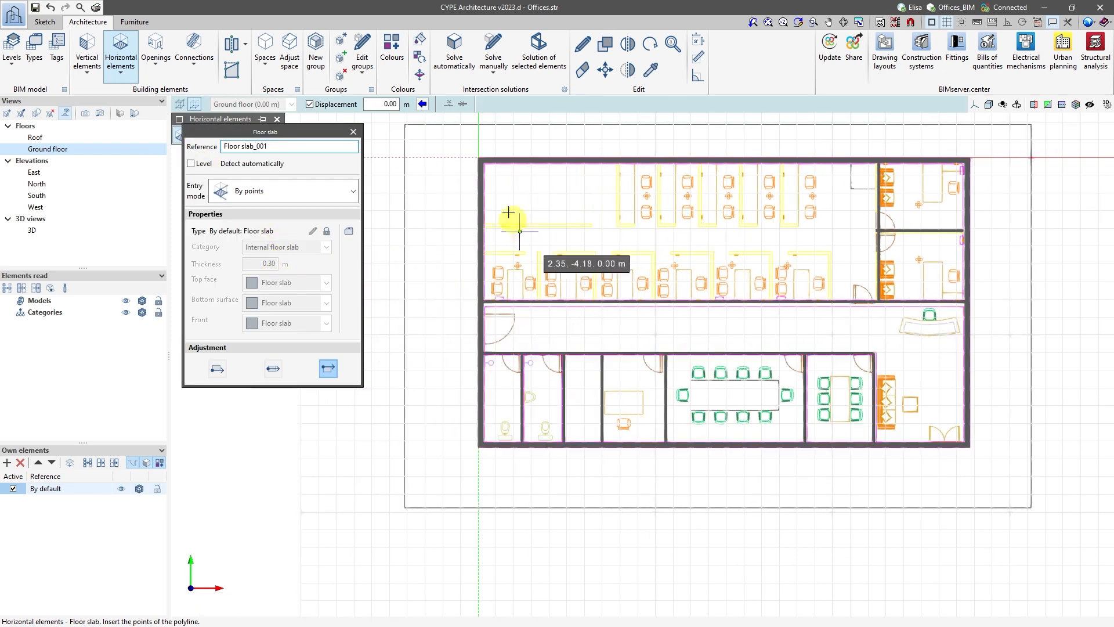
left_click(479, 158)
left_click(478, 446)
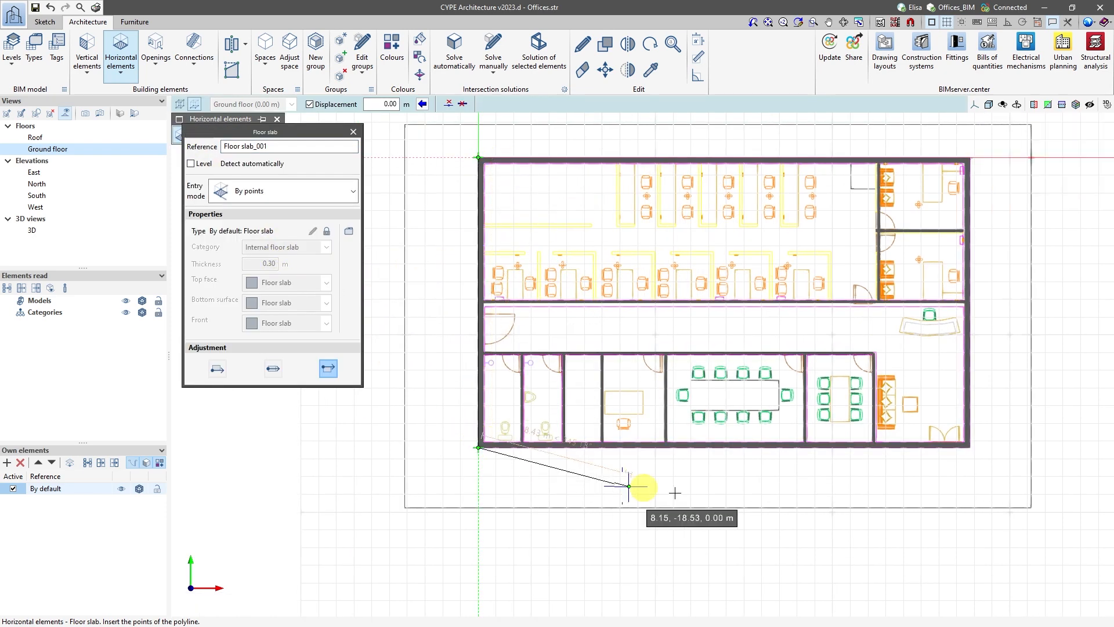
left_click(968, 448)
left_click(969, 158)
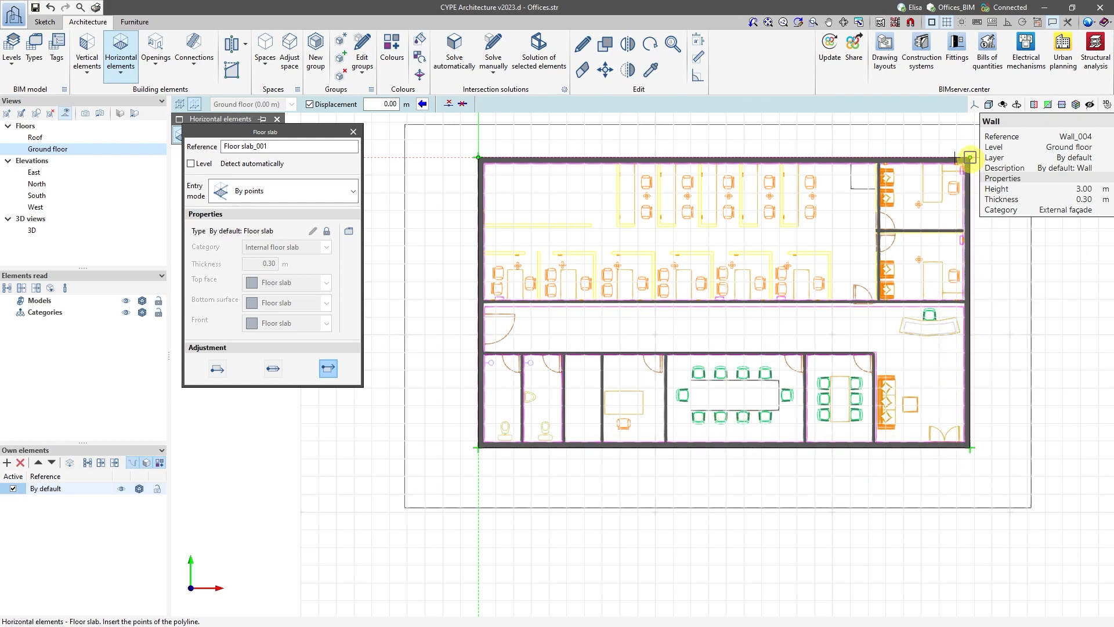
right_click(863, 134)
left_click(30, 230)
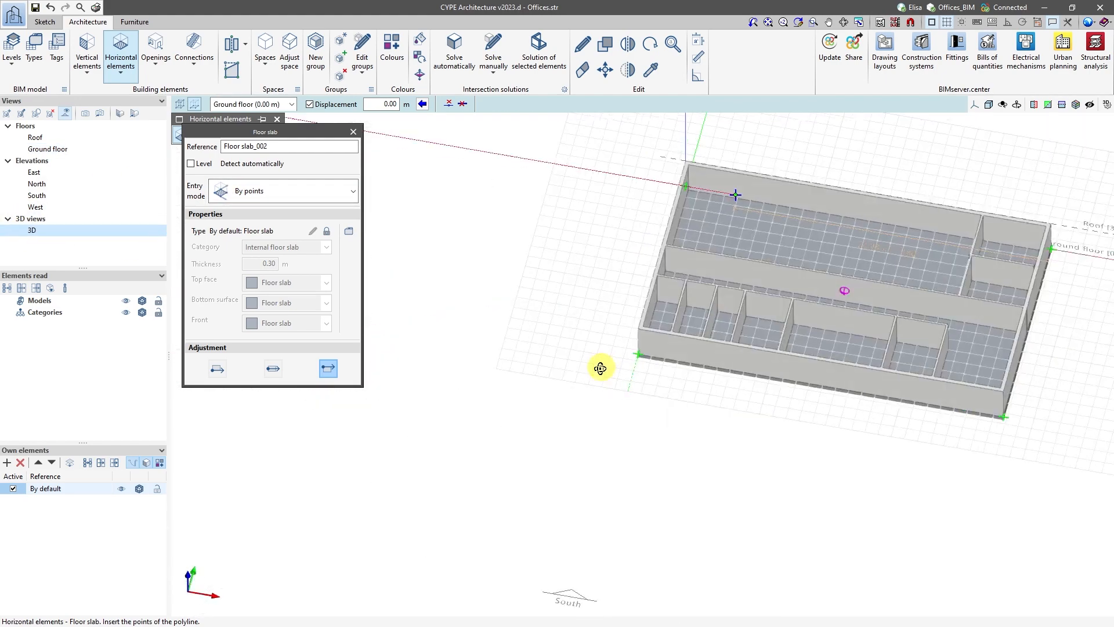
left_click(46, 148)
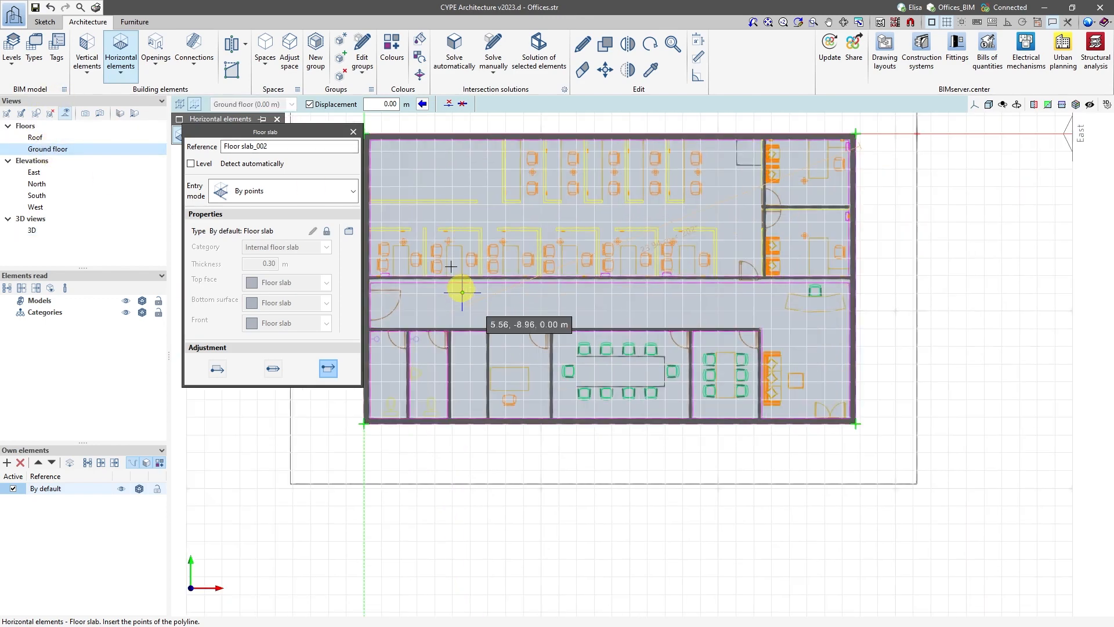
left_click(352, 132)
Insert a default window in the west façade of the open office with a height above ground of 1.50 m.
left_click(156, 50)
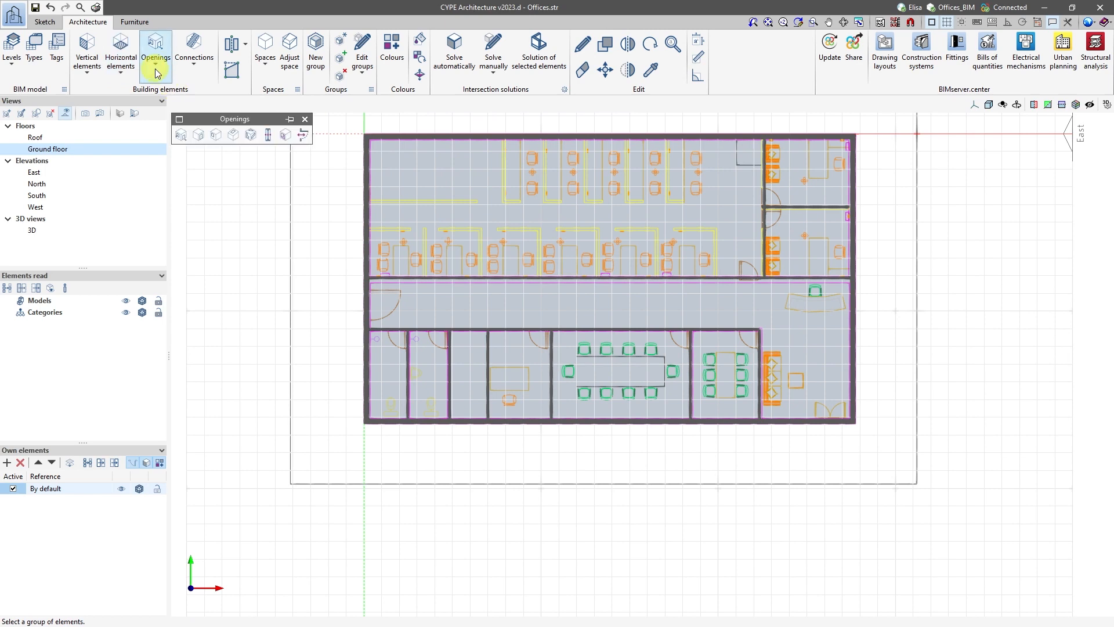
left_click(218, 135)
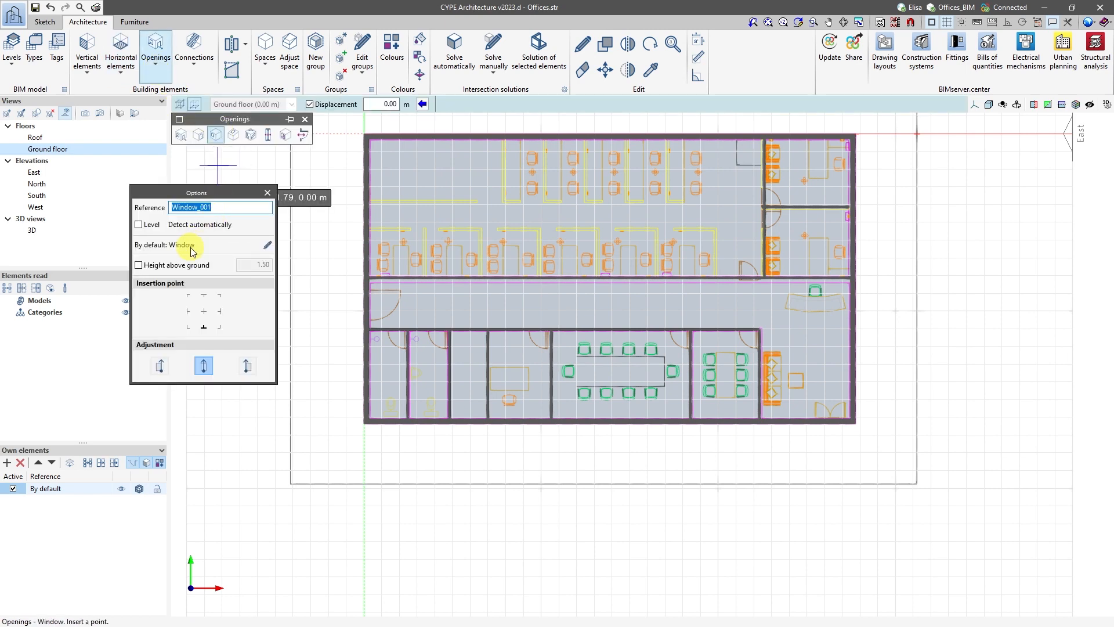
left_click(138, 265)
scroll(338, 378, "up", 5)
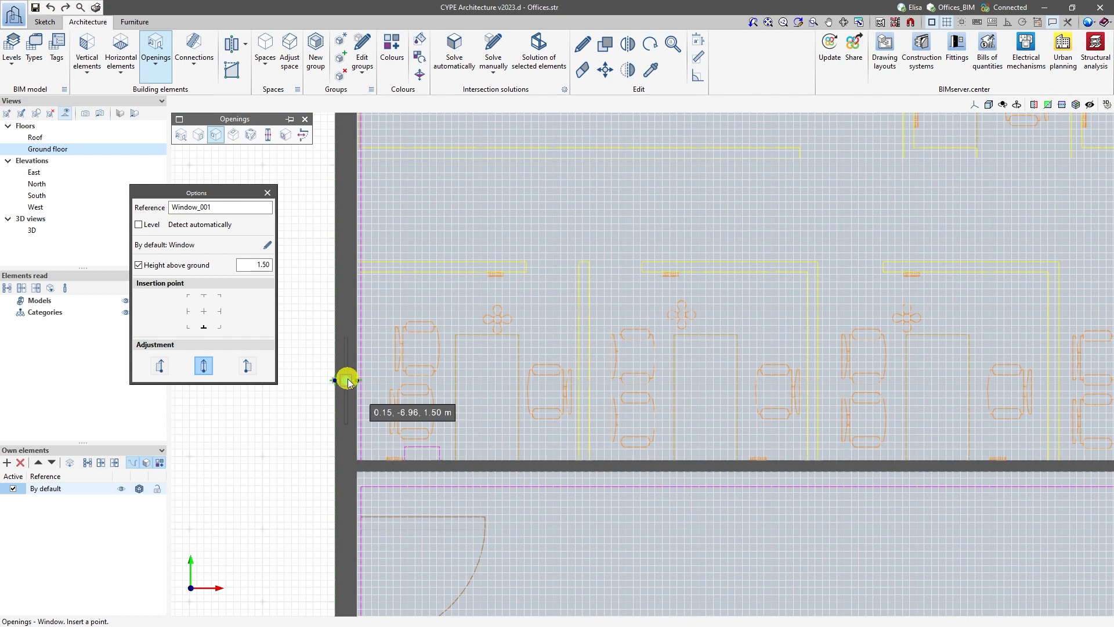
left_click(349, 381)
scroll(473, 390, "down", 3)
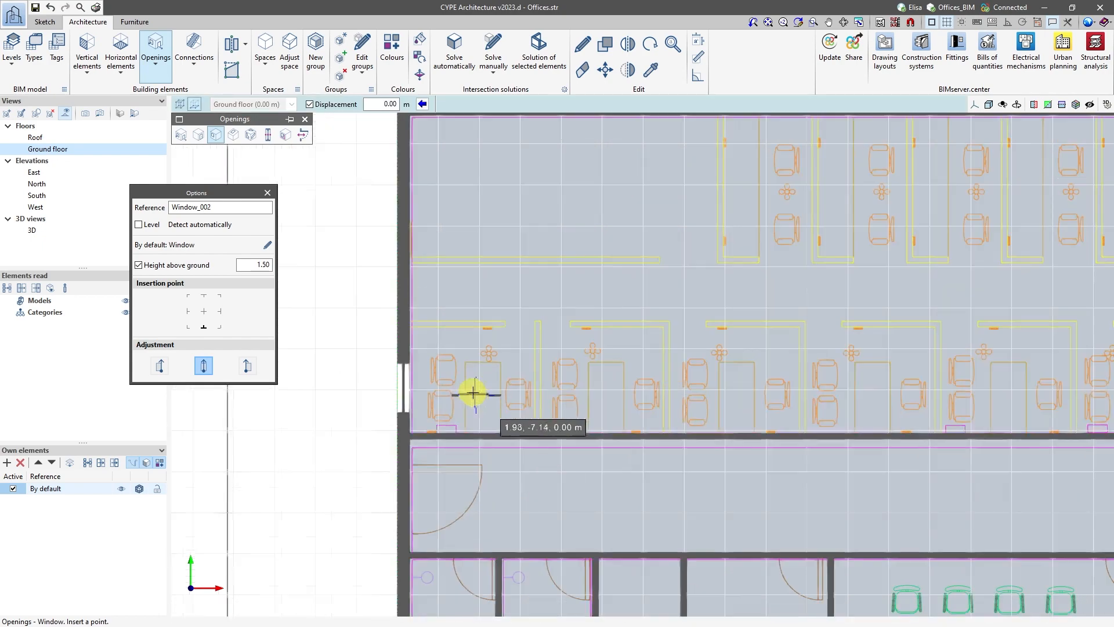
Display the model in 3D and set the height above ground for new windows to 1.20 m.
left_click(33, 230)
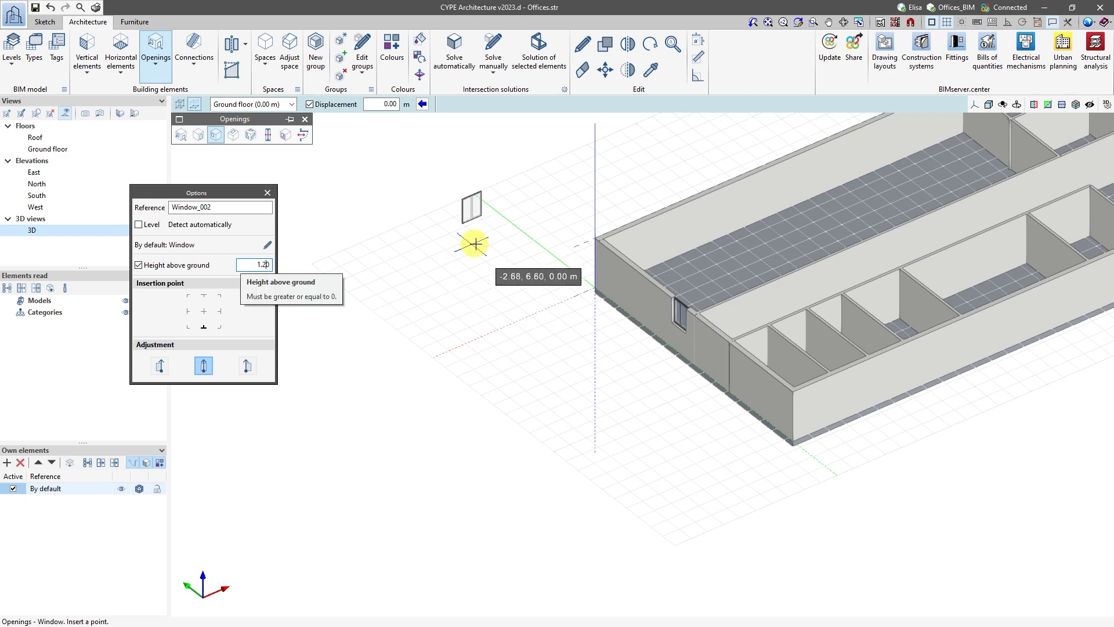
right_click(501, 325)
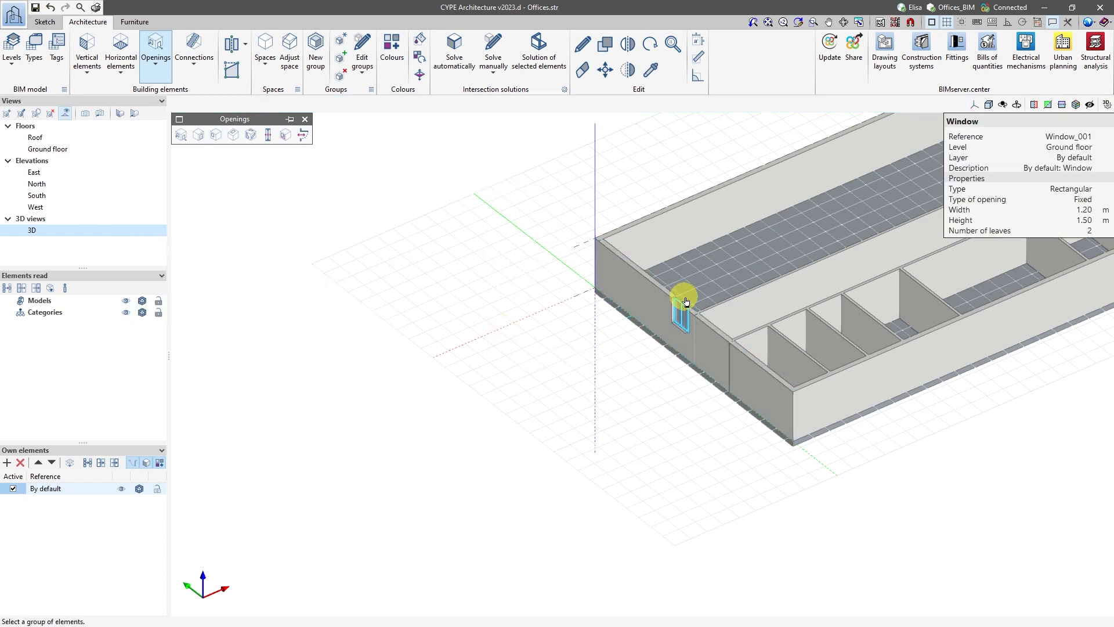
Move the existing west façade window down by 0.3 m.
left_click(683, 303)
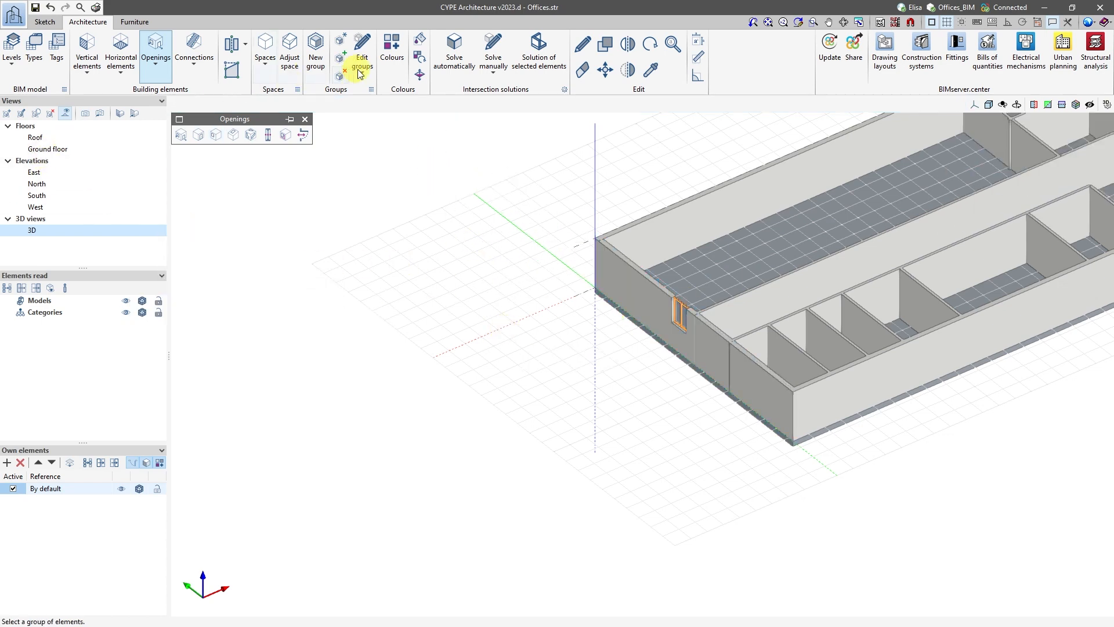
left_click(605, 70)
scroll(676, 365, "up", 2)
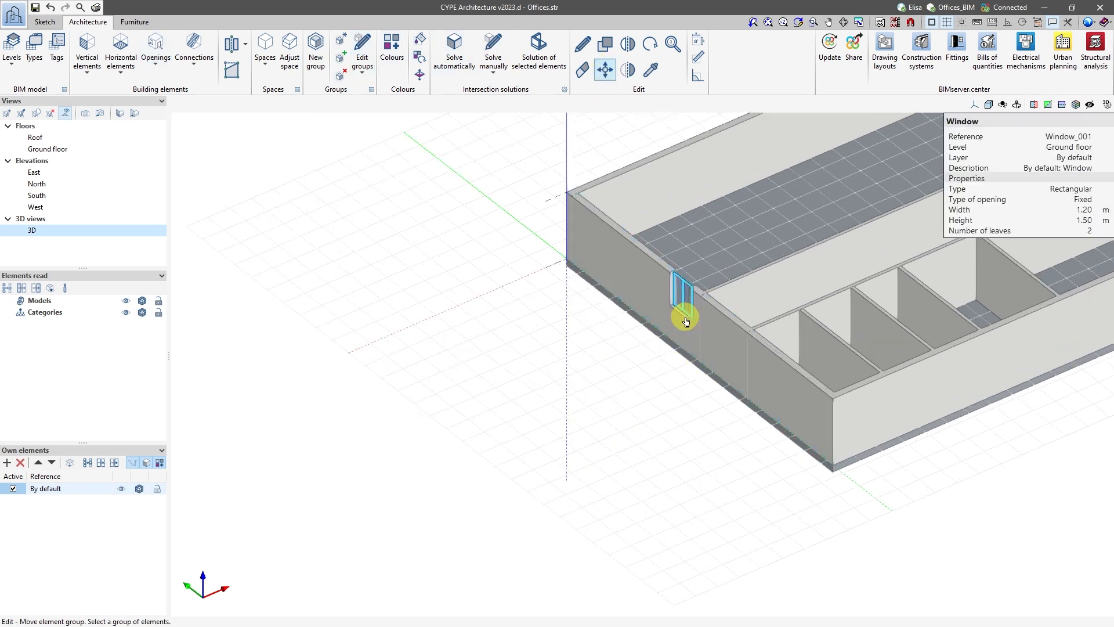
left_click(675, 286)
right_click(673, 298)
scroll(672, 299, "up", 2)
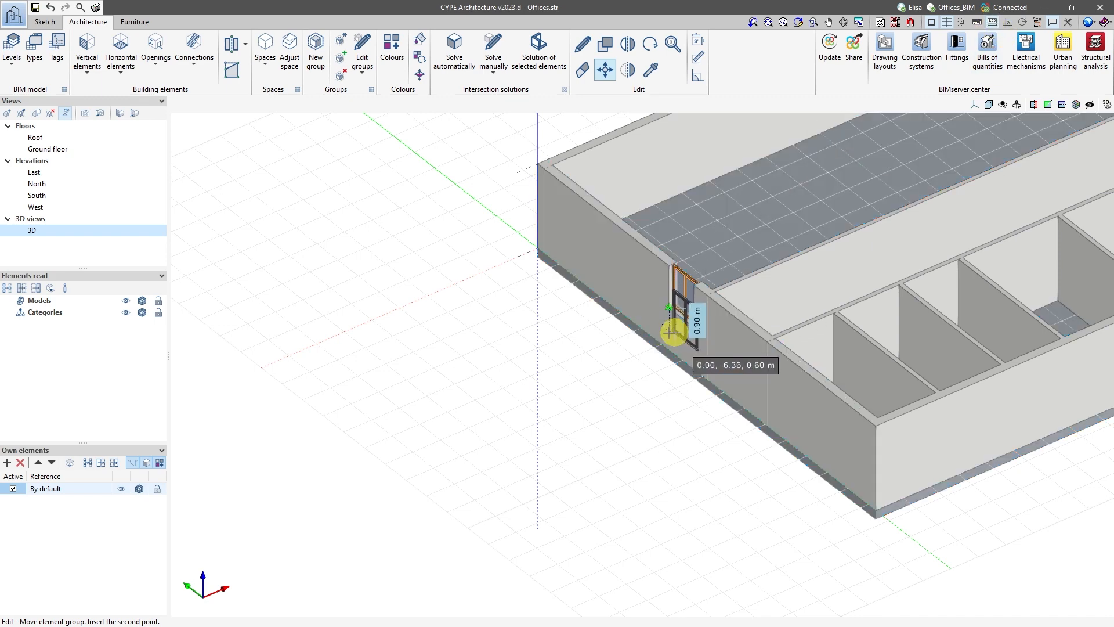
key("Return")
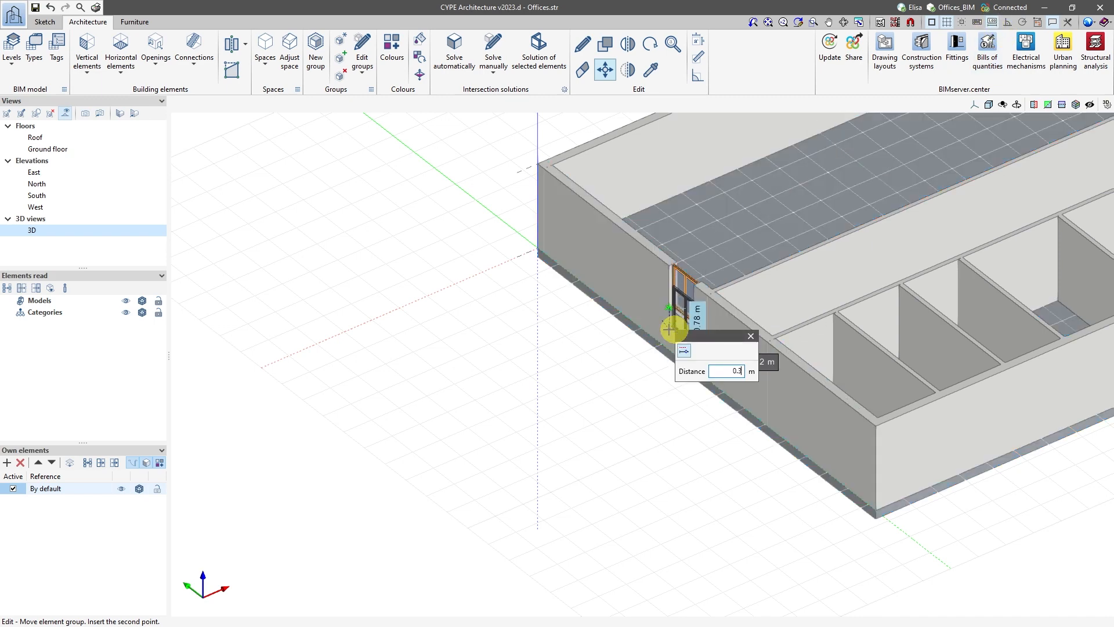
key("Return")
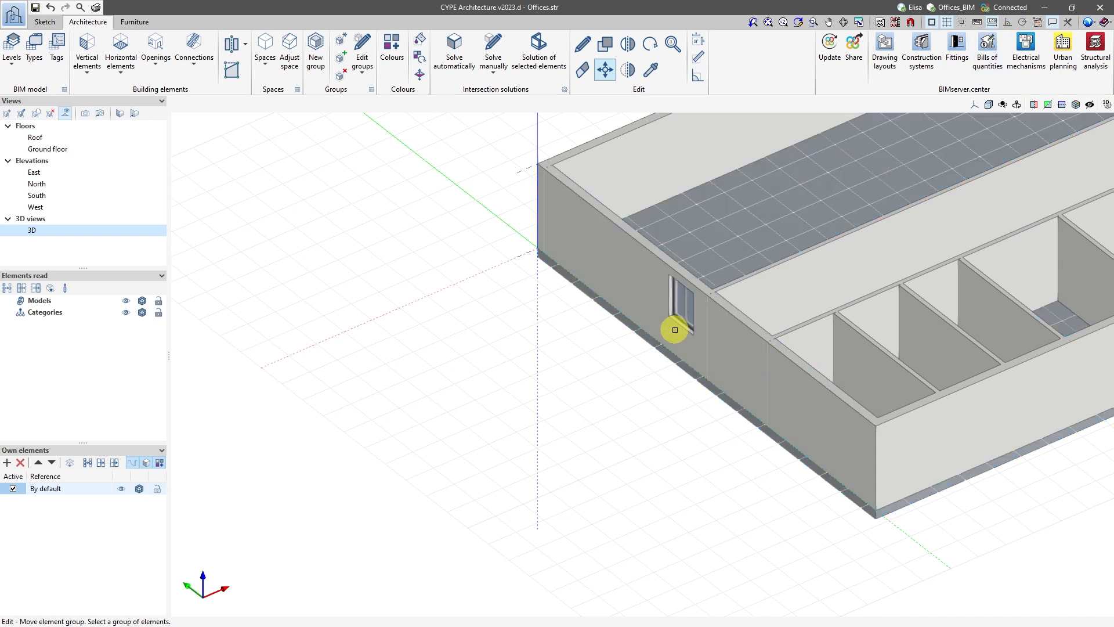
On the ground floor plan, insert a second window in the open office's west façade, near the north corner, at 1.20 m above ground.
left_click(79, 151)
left_click(158, 71)
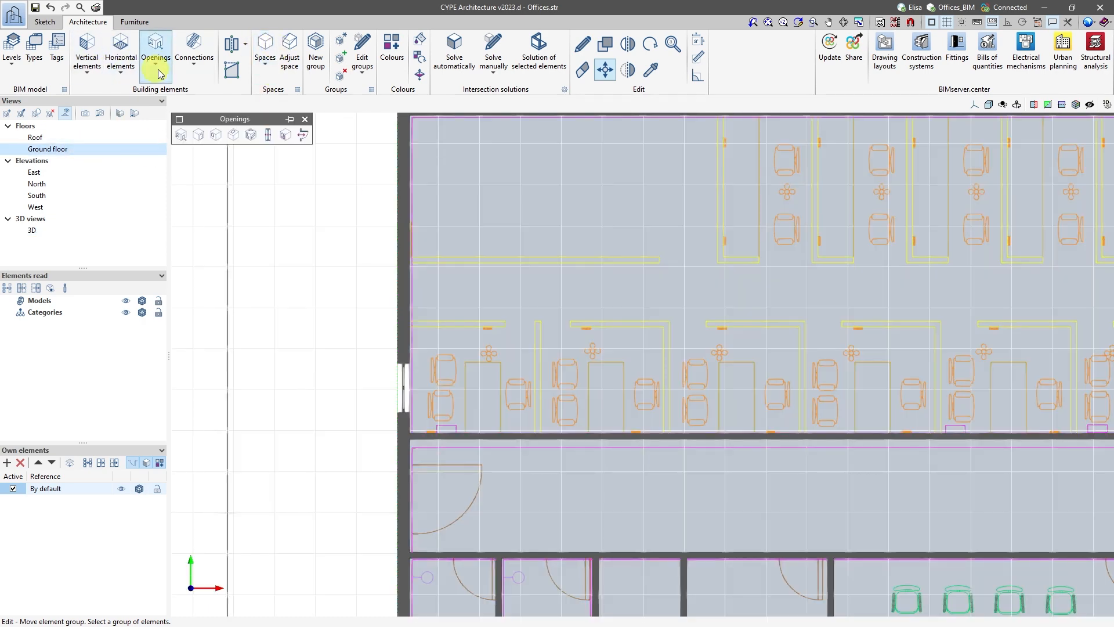
left_click(215, 136)
scroll(410, 271, "down", 2)
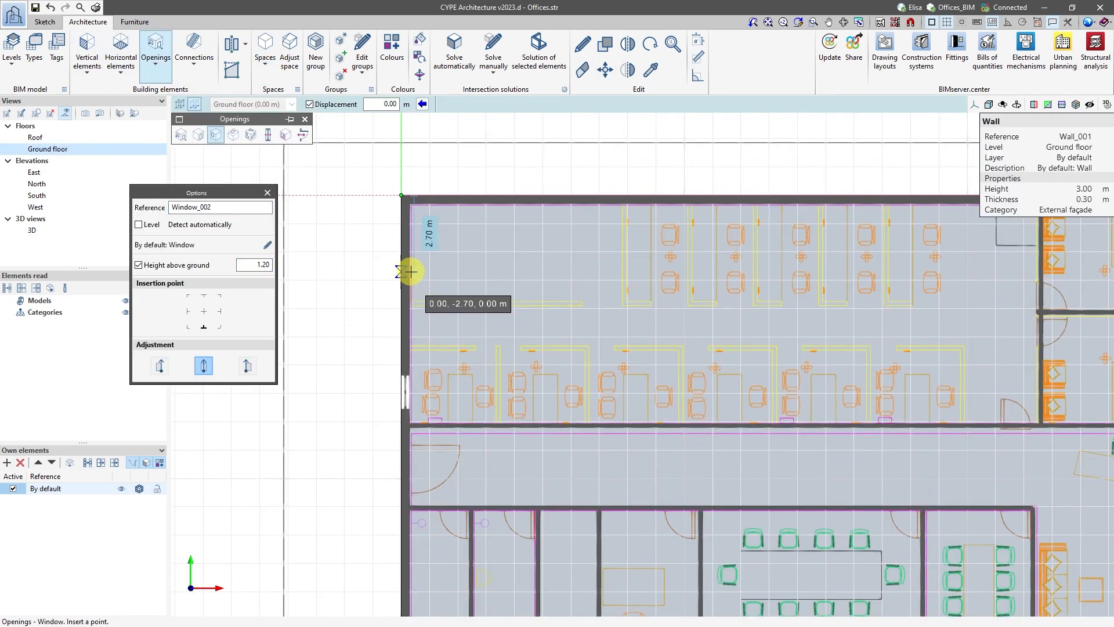
left_click(411, 252)
key("Return")
scroll(411, 250, "up", 2)
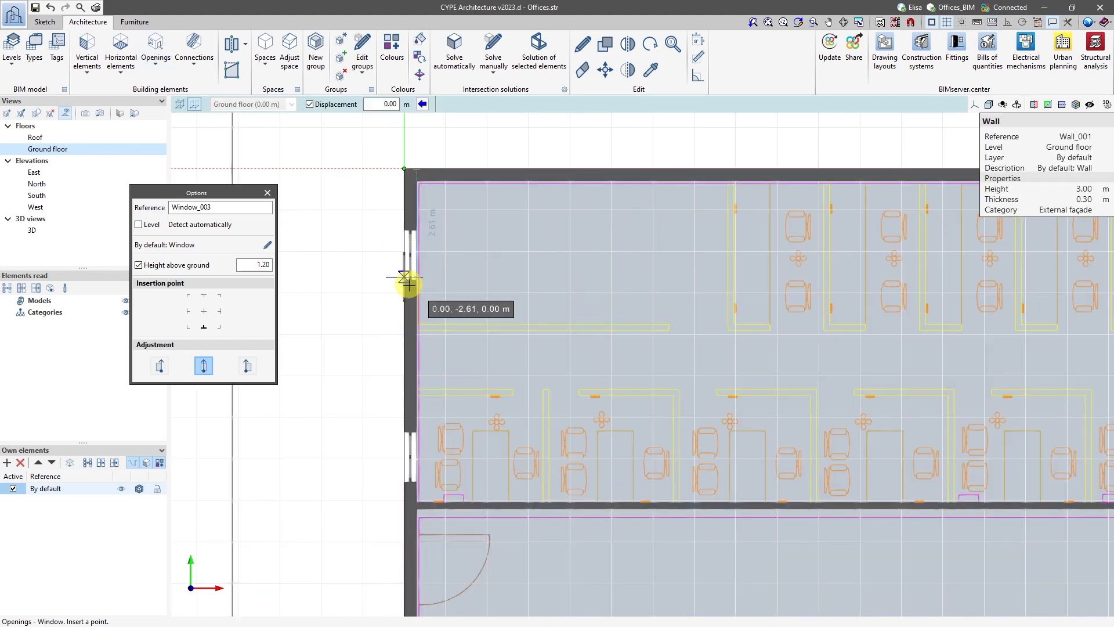
Insert the first four windows along the open office's north façade, starting near the west corner, at 1.20 m above ground.
scroll(408, 278, "down", 2)
middle_click_drag(401, 253, 344, 279)
scroll(344, 278, "down", 1)
scroll(385, 252, "up", 2)
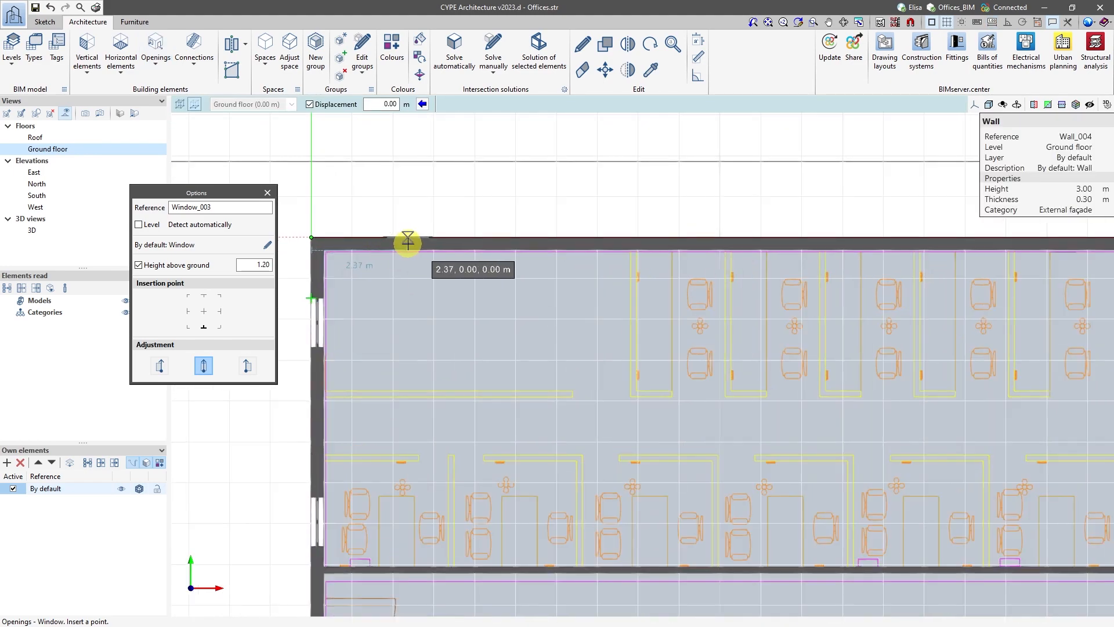
left_click(408, 241)
left_click(552, 214)
scroll(575, 298, "down", 2)
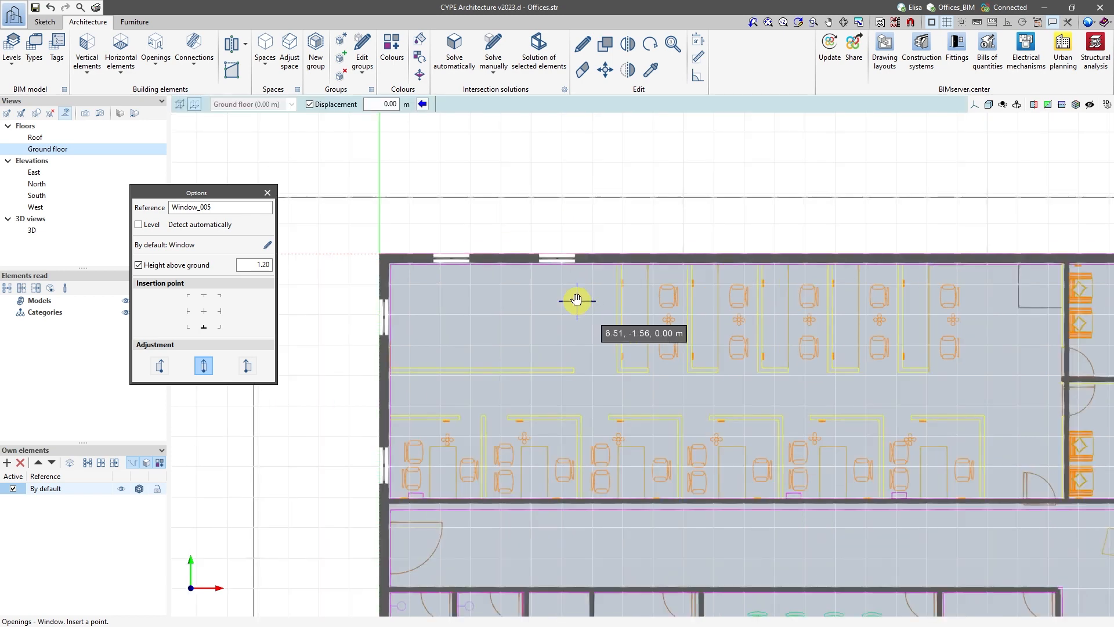
left_click(597, 241)
key("Return")
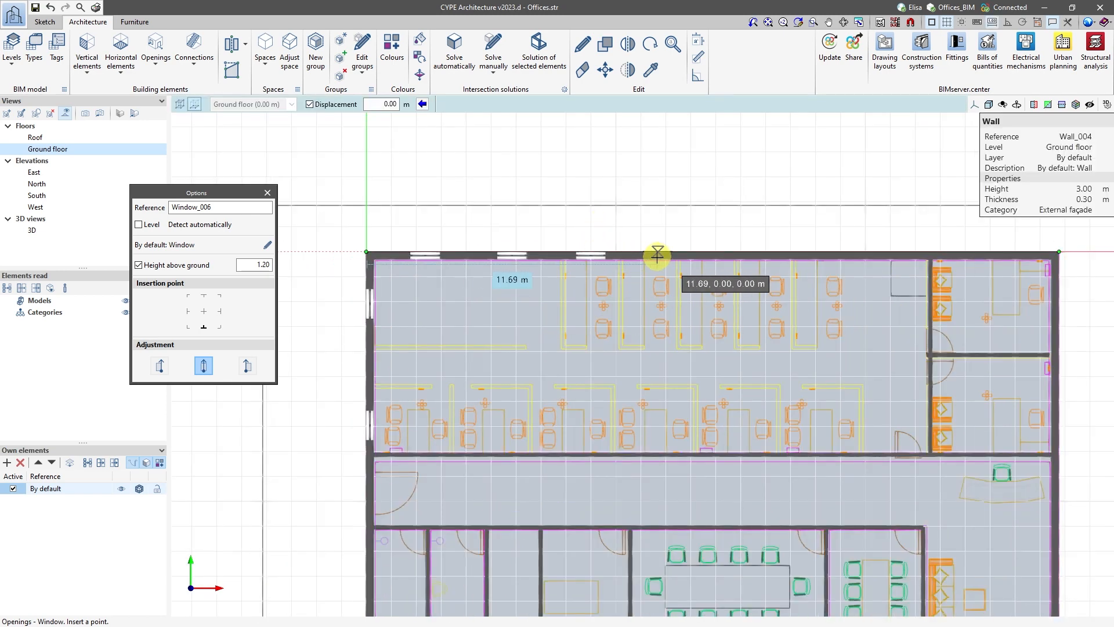
left_click(656, 253)
Insert three more windows in the open office's north façade and one in the north-east corner office's north façade.
scroll(657, 243, "up", 1)
scroll(733, 187, "down", 1)
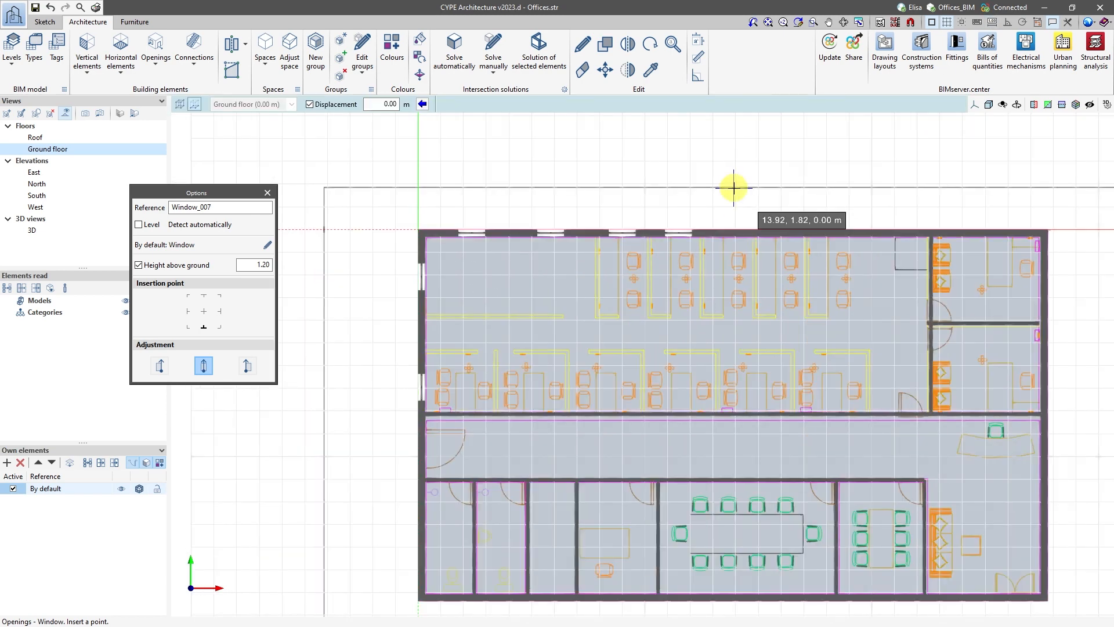
scroll(734, 186, "up", 1)
left_click(735, 231)
left_click(805, 231)
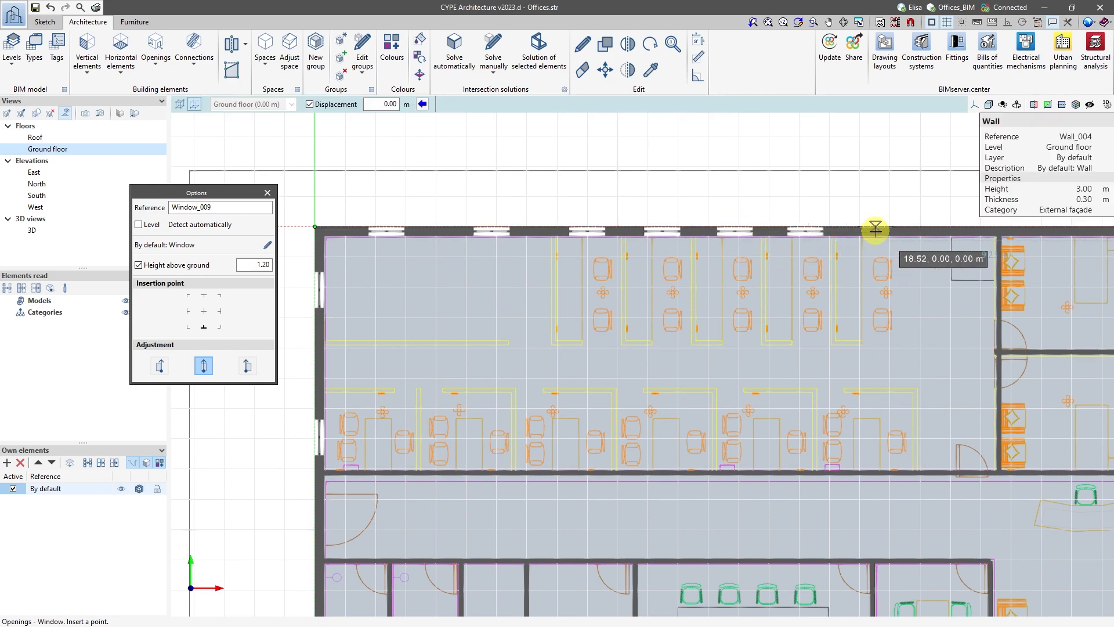
left_click(875, 234)
scroll(708, 209, "down", 6)
scroll(986, 256, "up", 4)
left_click(855, 189)
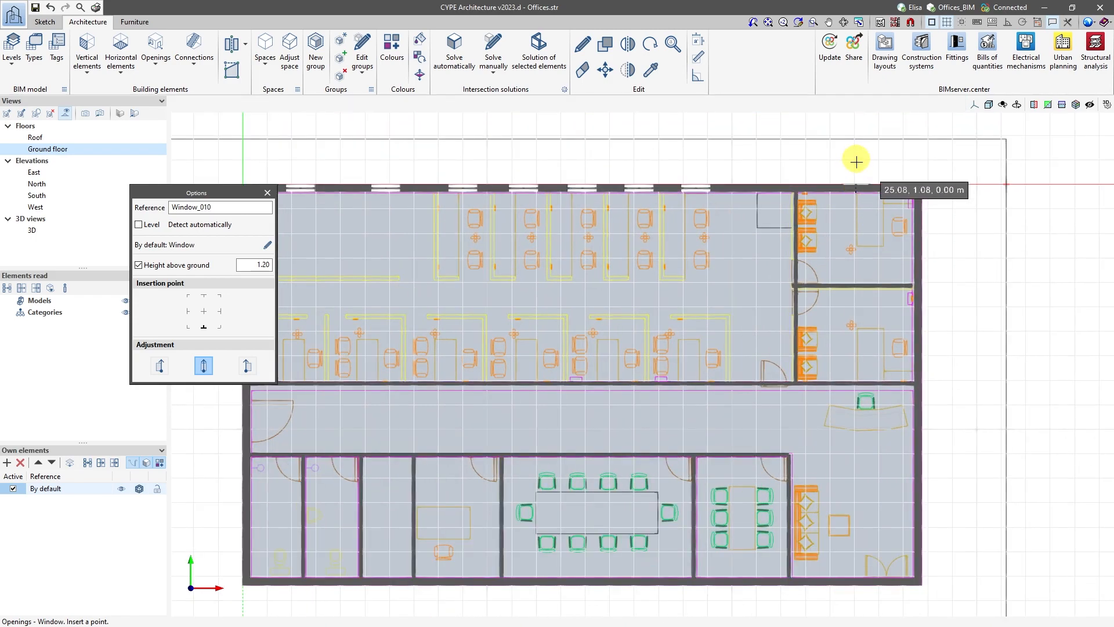
Insert five south façade windows: one in the small office, two in the large meeting room, one each in the small meeting room and reception; check in 3D.
scroll(854, 313, "down", 1)
scroll(835, 305, "down", 1)
scroll(580, 380, "up", 2)
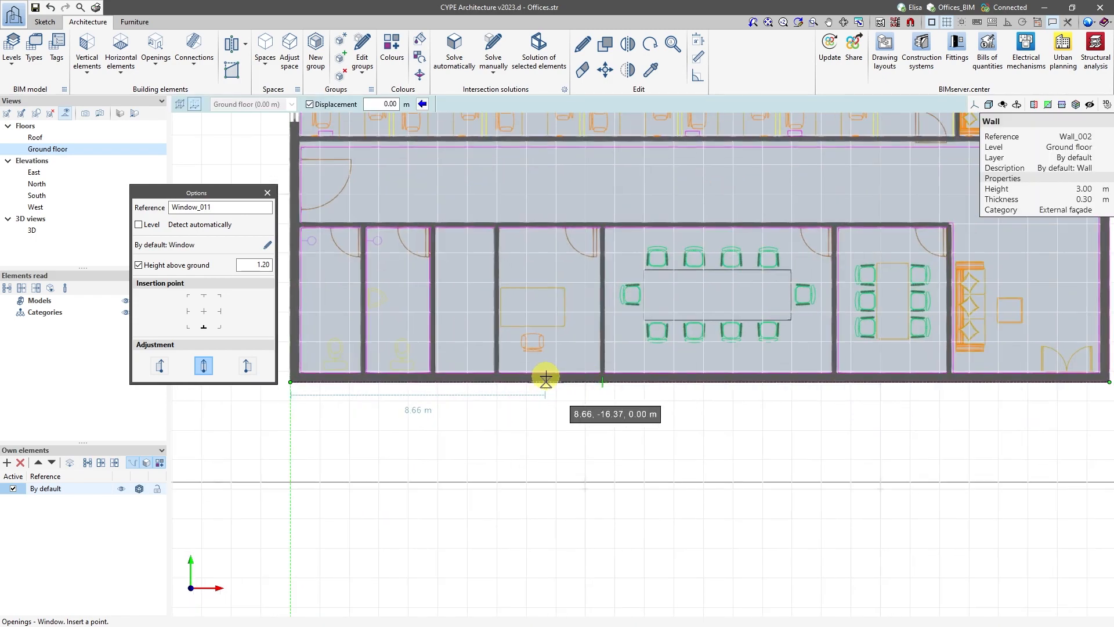
left_click(587, 376)
left_click(653, 380)
left_click(759, 378)
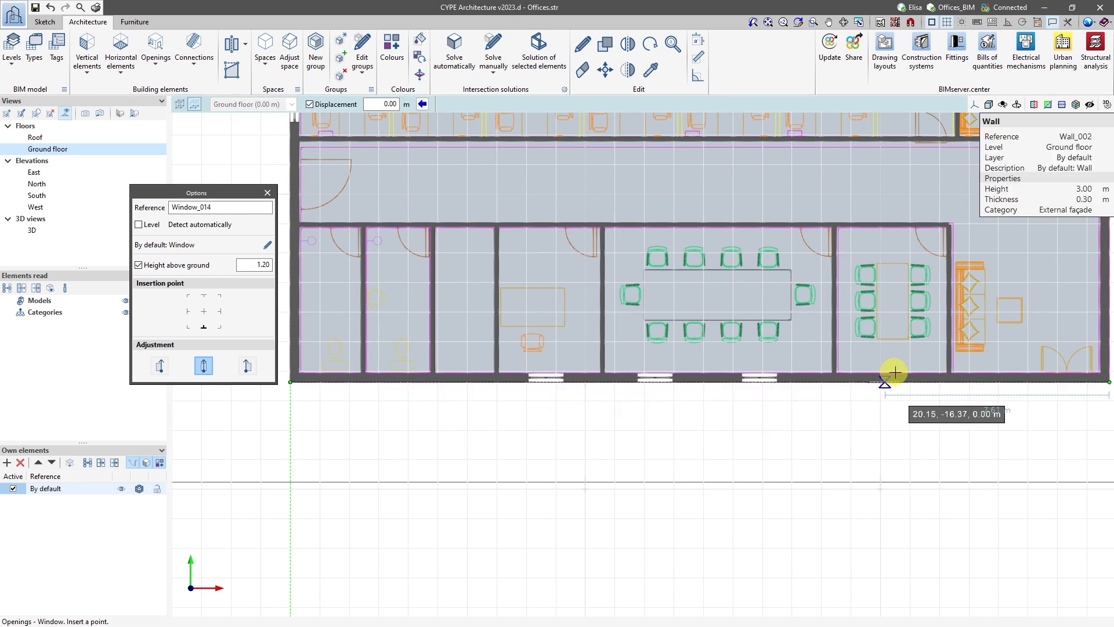
left_click(892, 378)
scroll(441, 398, "down", 4)
scroll(597, 393, "up", 4)
left_click(740, 388)
scroll(724, 416, "down", 3)
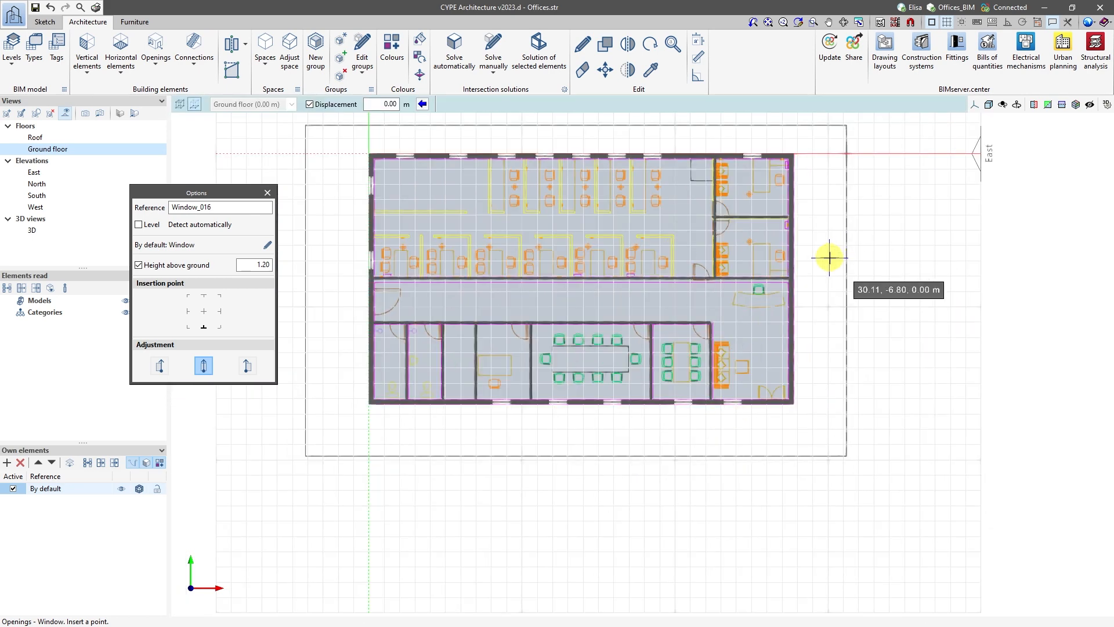
right_click(829, 256)
left_click(32, 230)
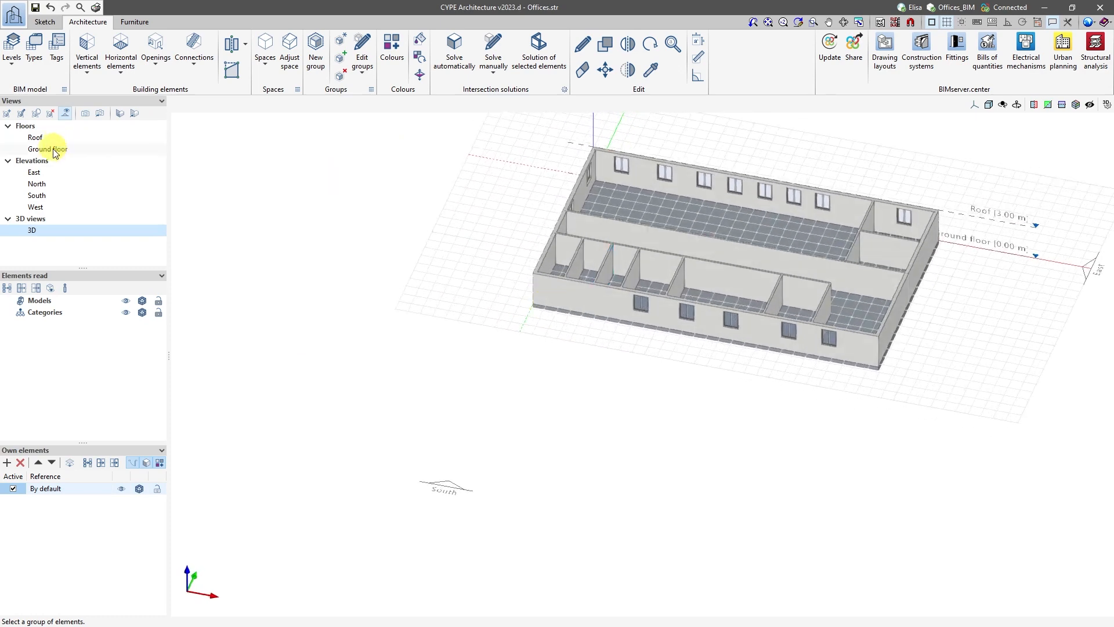
Insert a floor slab by points at the Roof level through the building's four outer corners and check it in 3D.
left_click(38, 138)
left_click(121, 51)
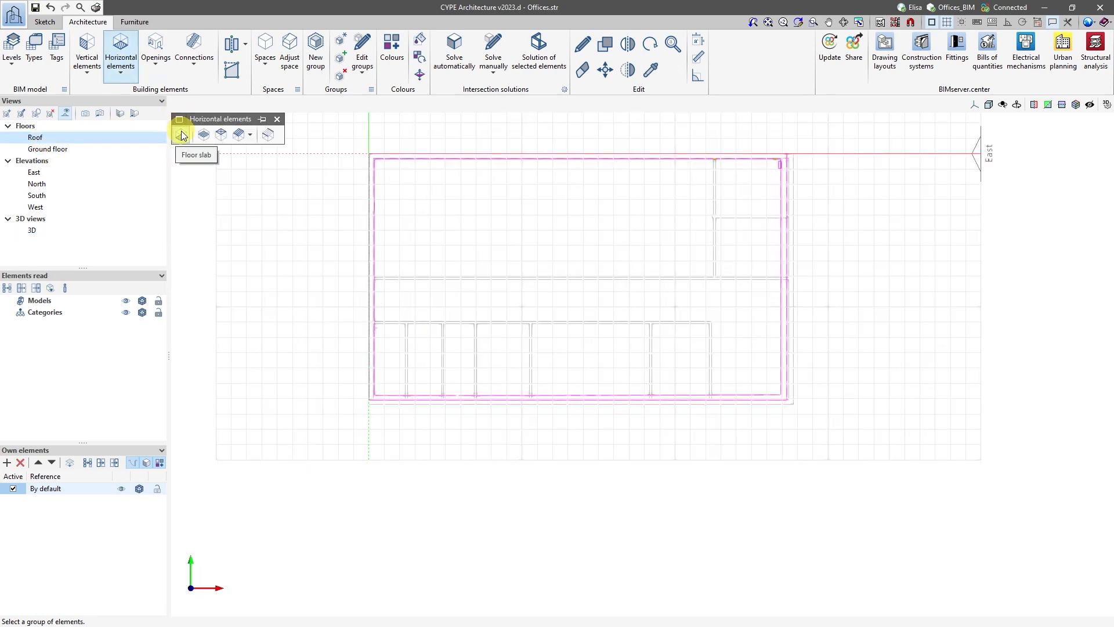
left_click(181, 136)
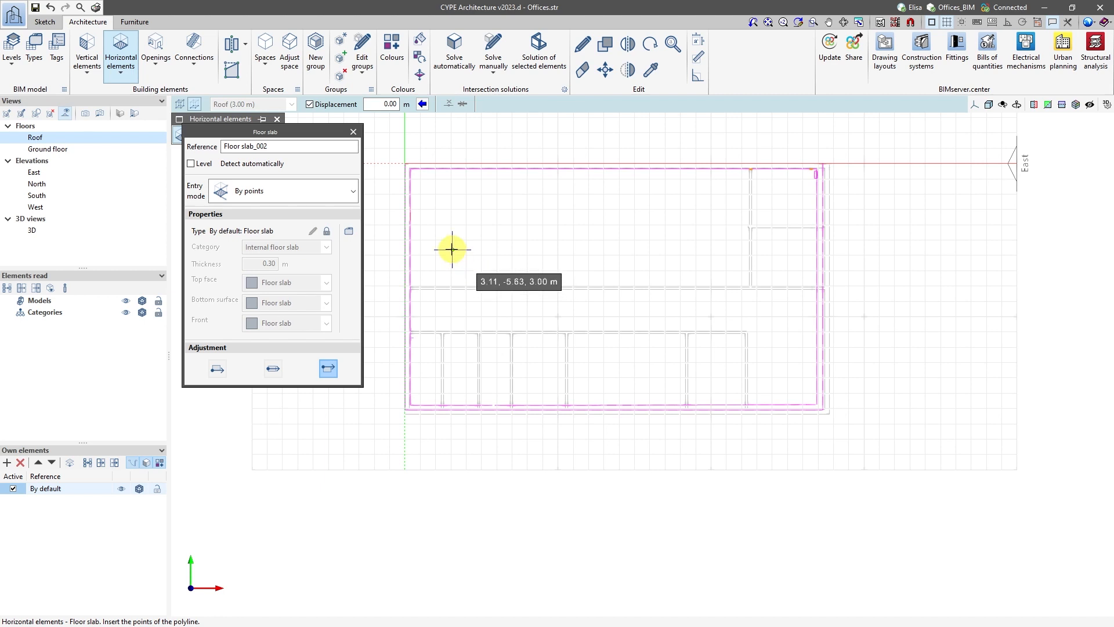
left_click(404, 163)
left_click(405, 414)
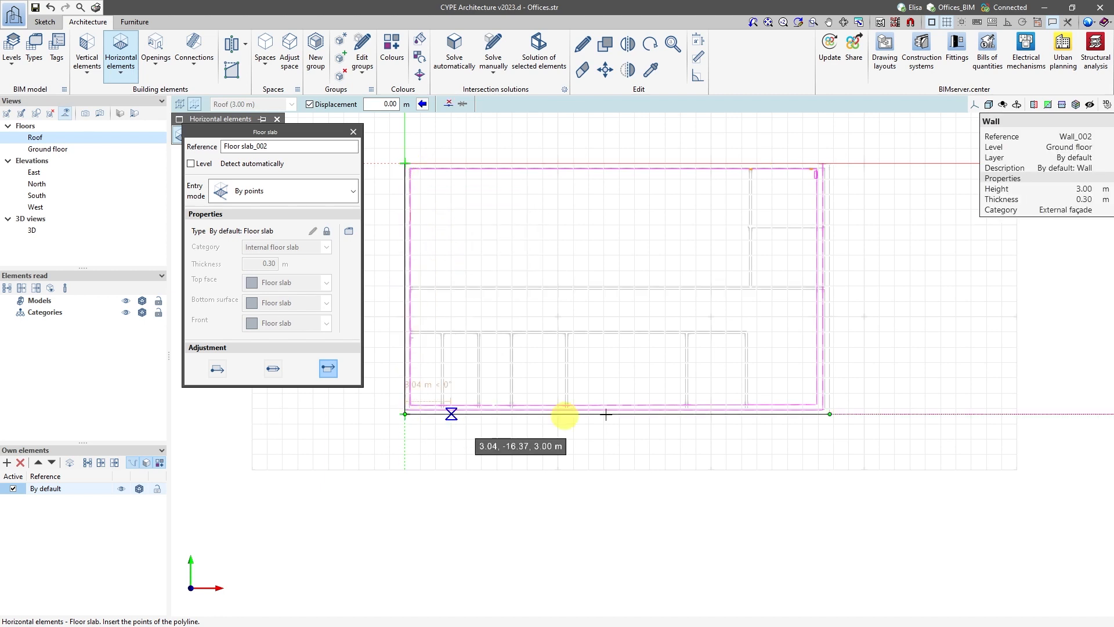
left_click(829, 414)
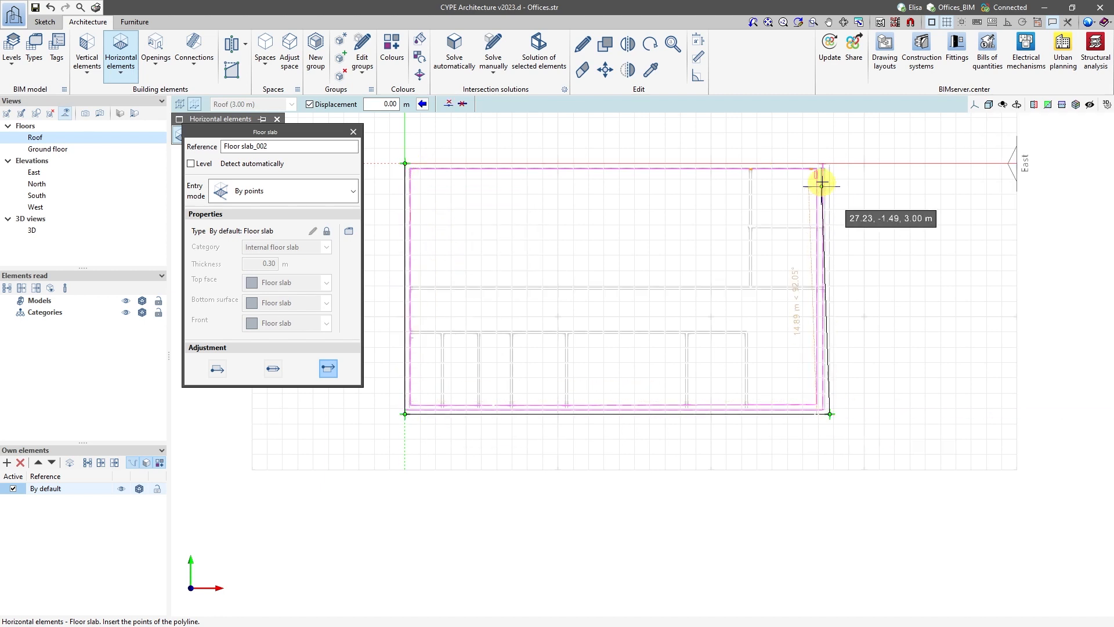
left_click(830, 163)
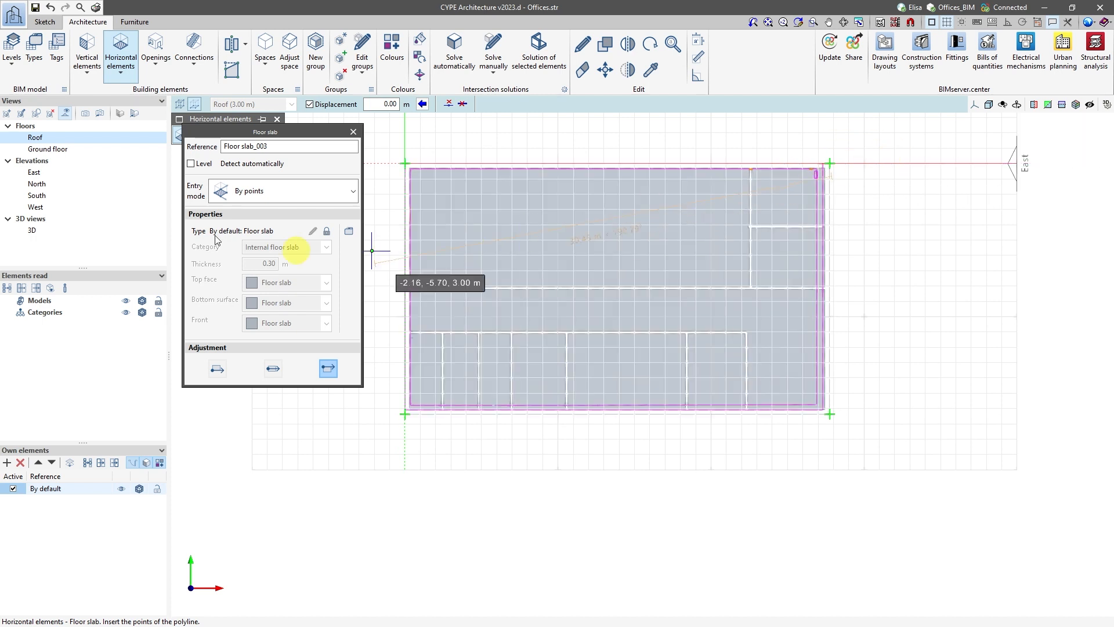
left_click(34, 230)
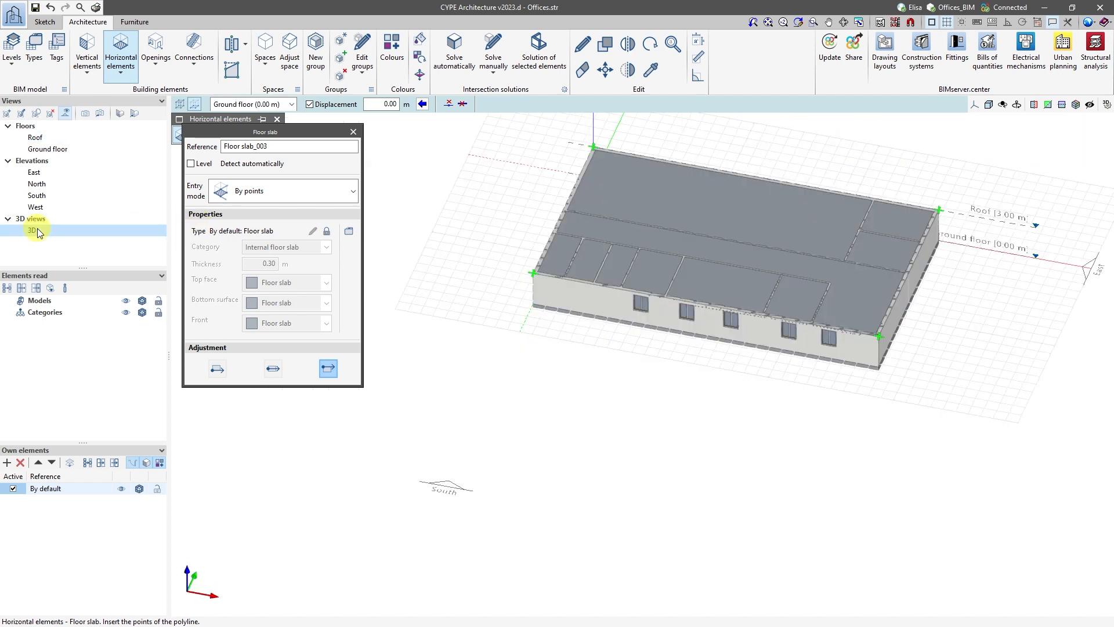
Detect spaces on the ground floor plan and create the open office as a space with the reference Open_plan.
left_click(47, 149)
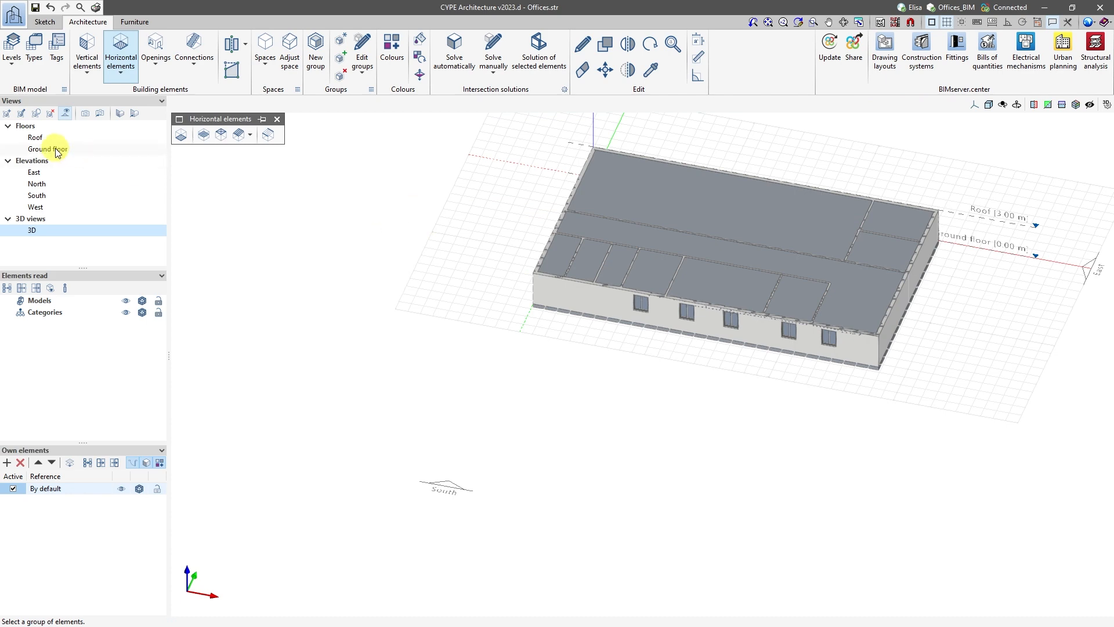
left_click(493, 279)
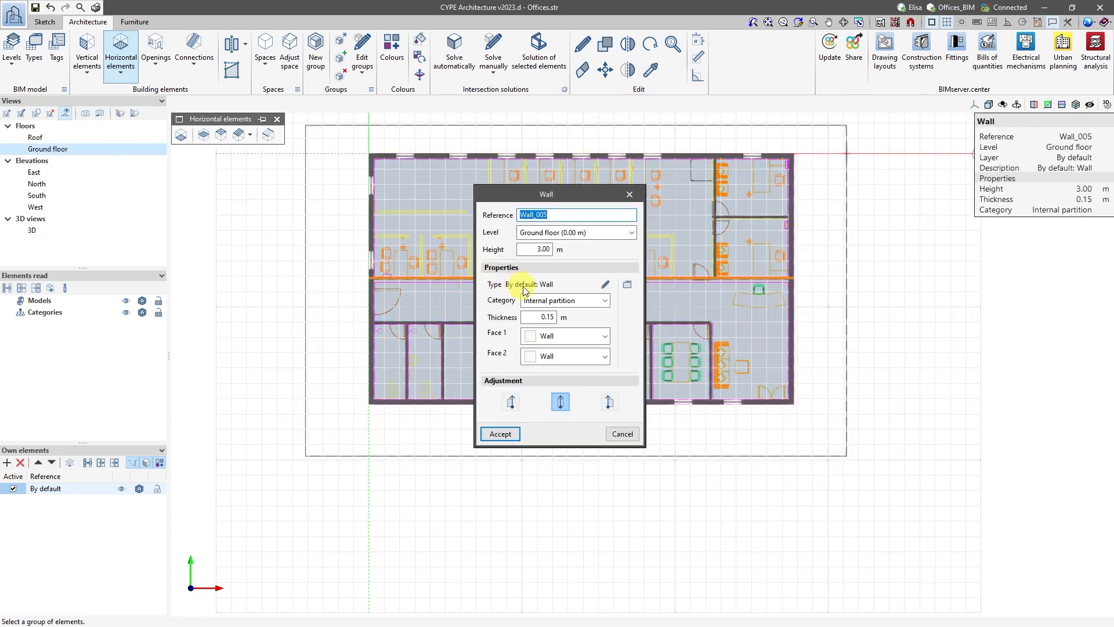
left_click(630, 194)
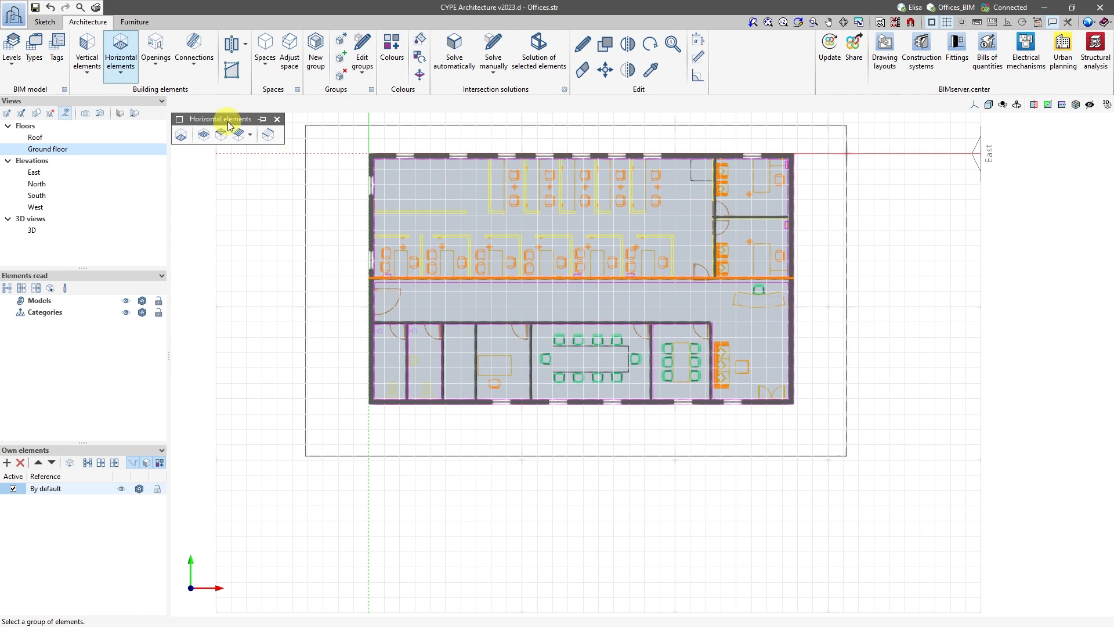
left_click(265, 55)
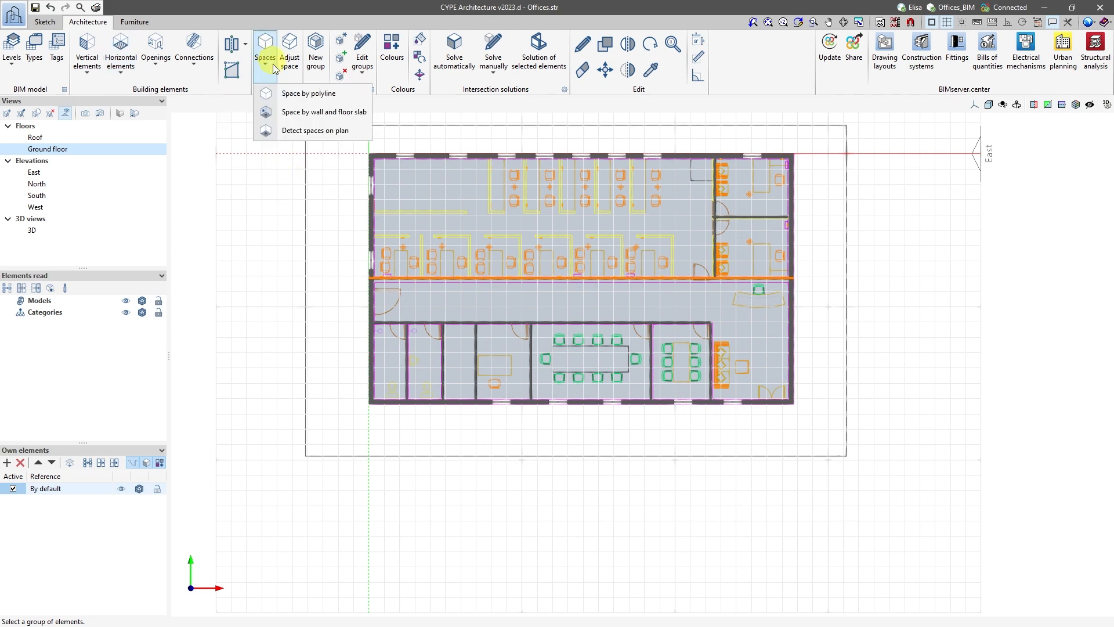
left_click(285, 129)
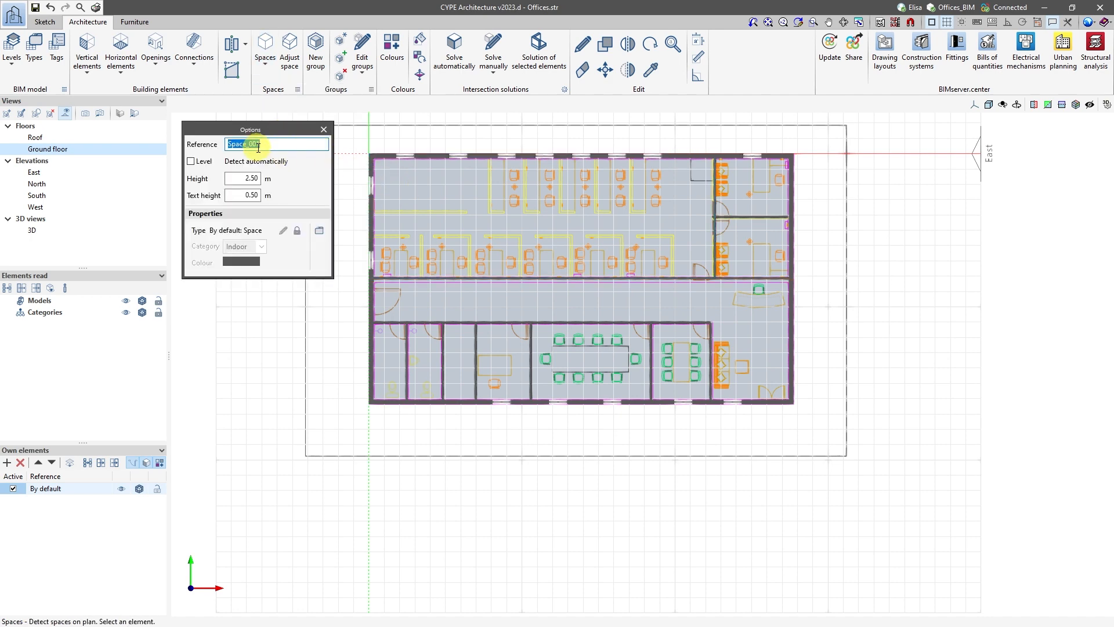
type("Open_plan")
left_click(489, 200)
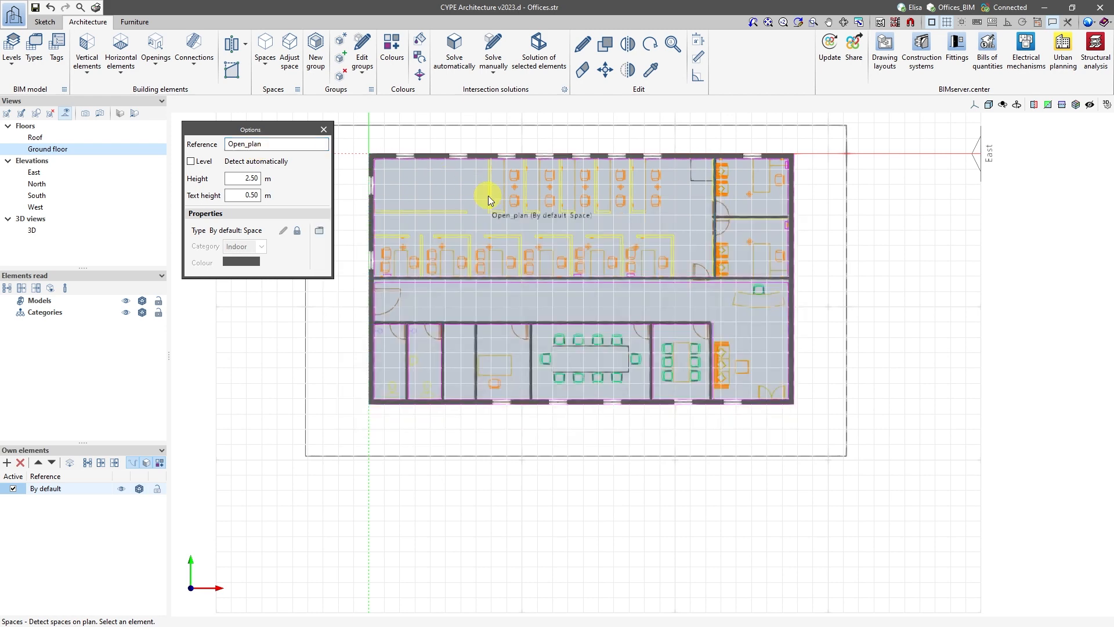
Create a detected space with the reference Office_1 in the north-east corner office.
double_click(262, 143)
type("Off")
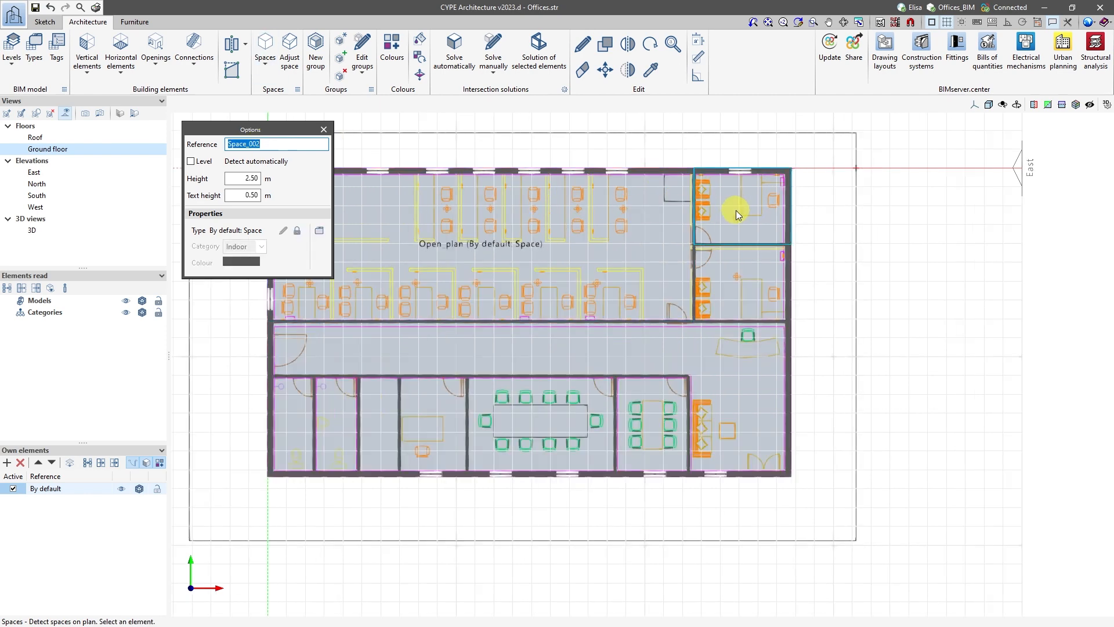
type("Office_1")
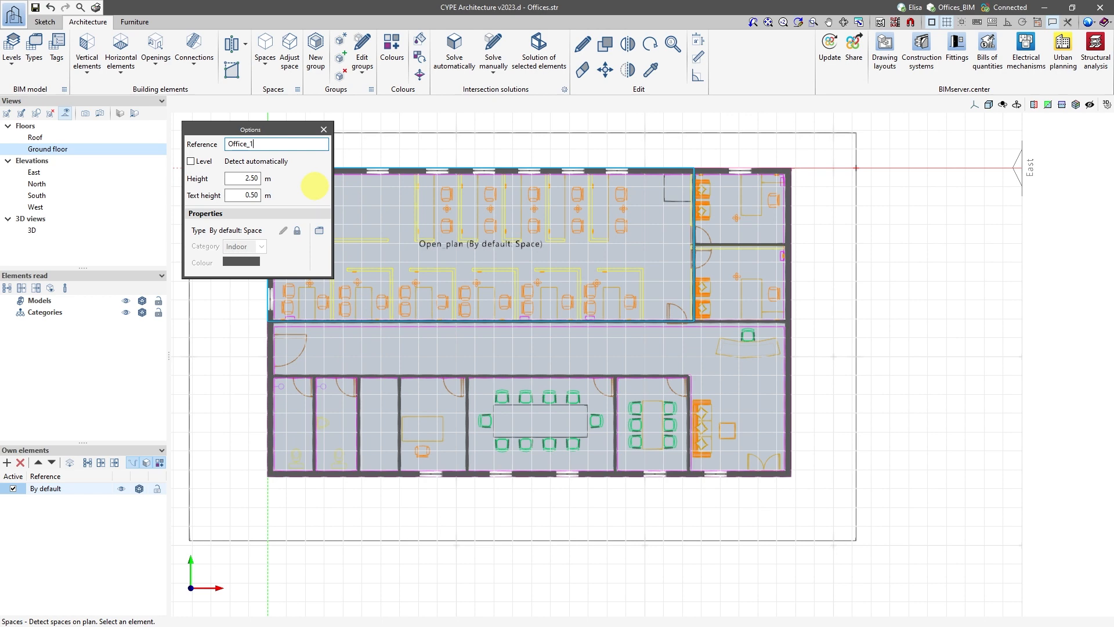
left_click(715, 213)
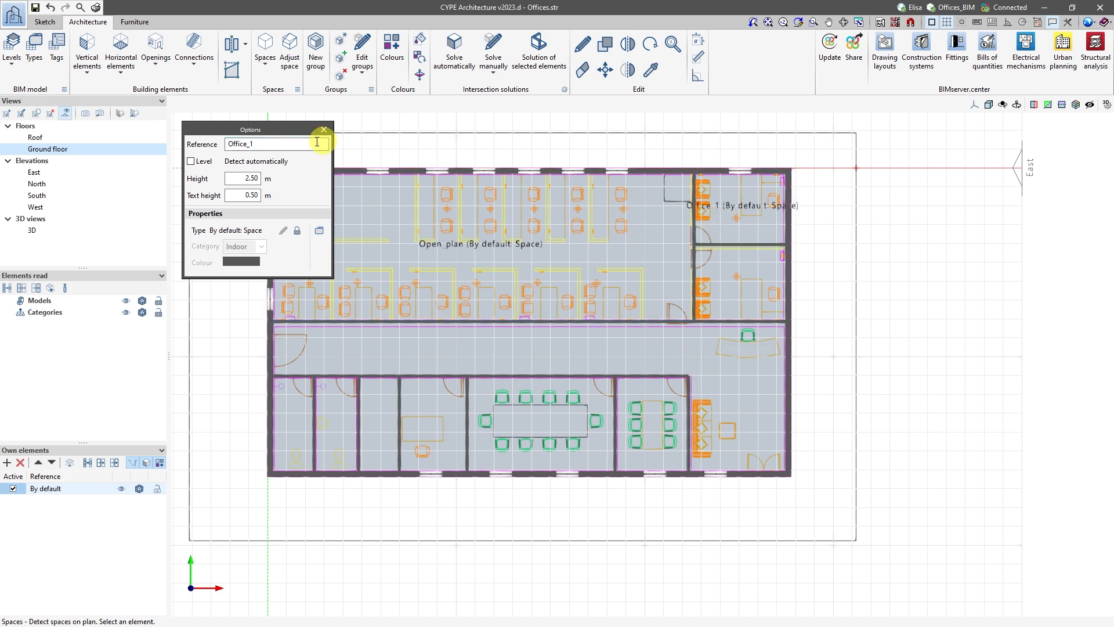
Create detected spaces with the references Office_2 in the room south of Office_1 and Hall in the corridor and reception area.
type("2")
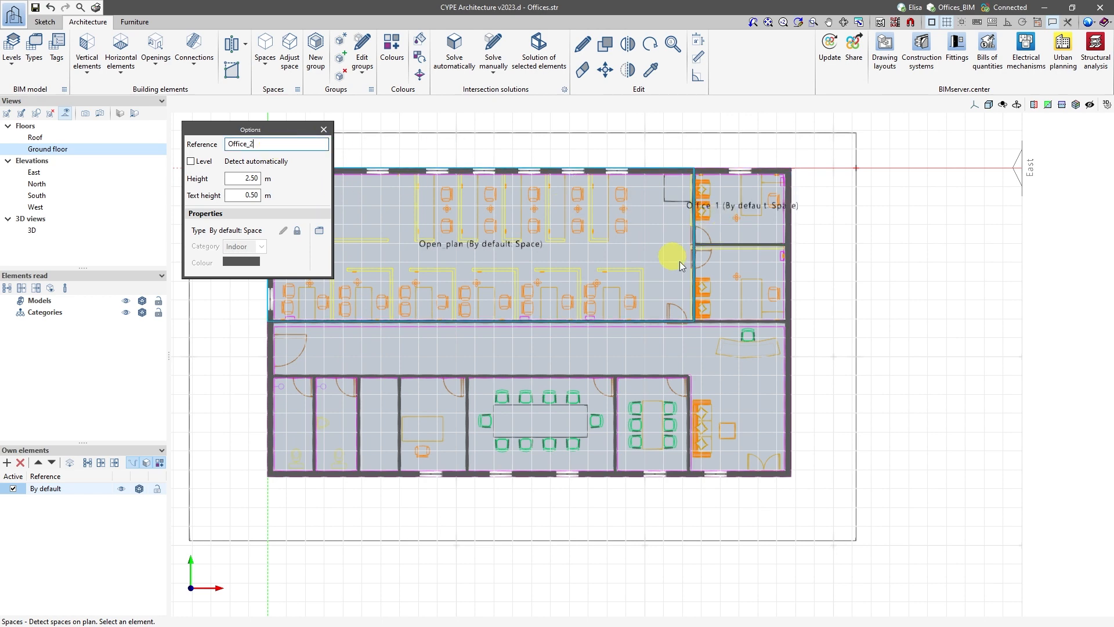
left_click(729, 278)
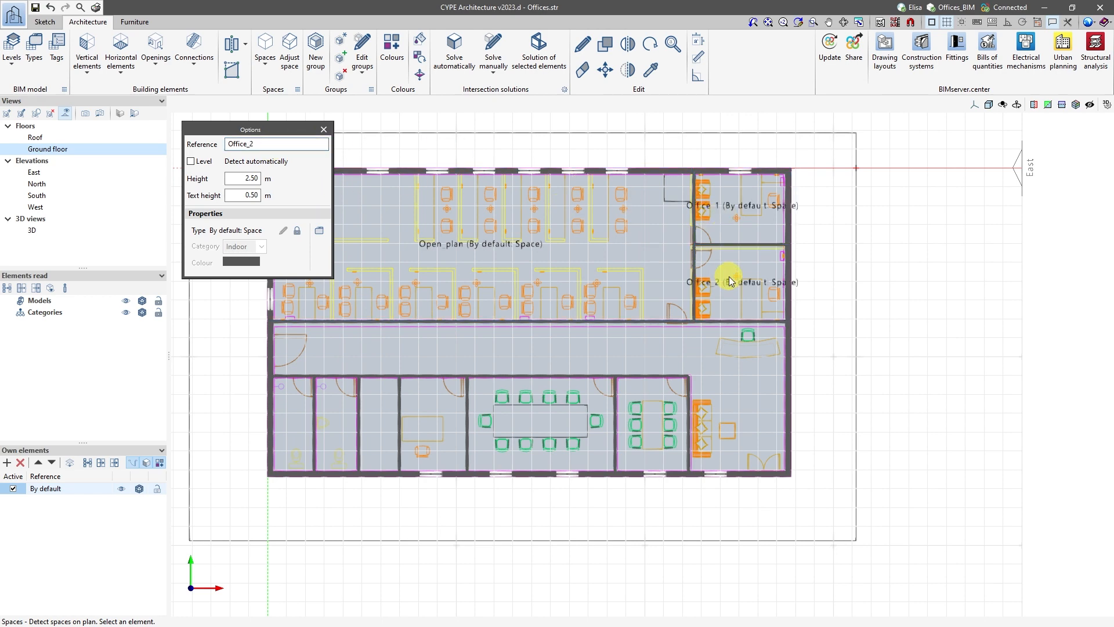
double_click(251, 143)
type("Hall")
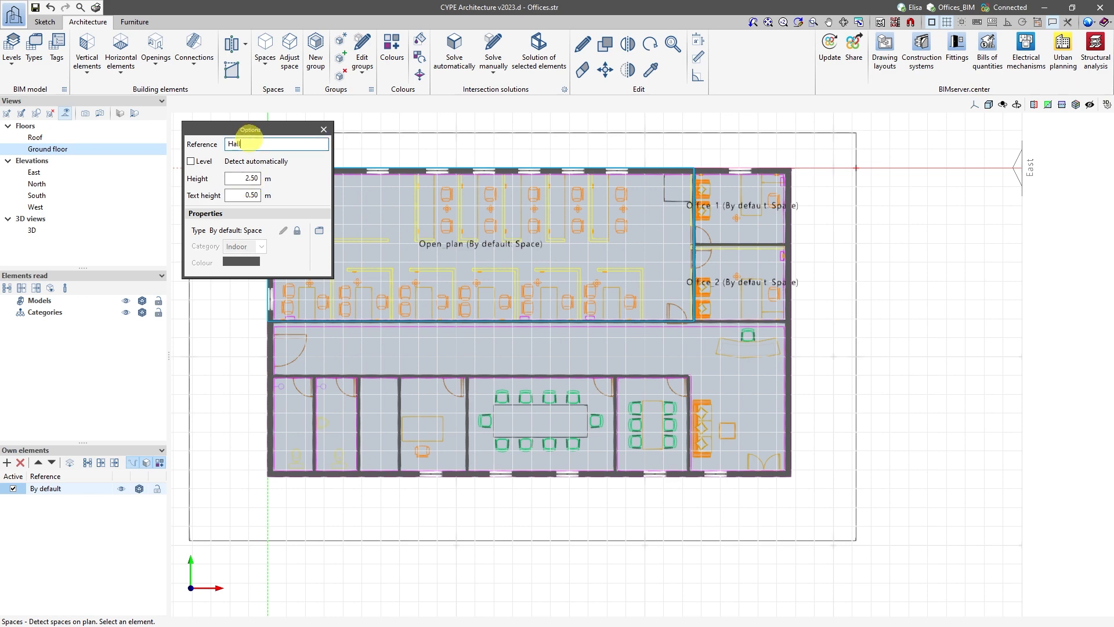
left_click(733, 366)
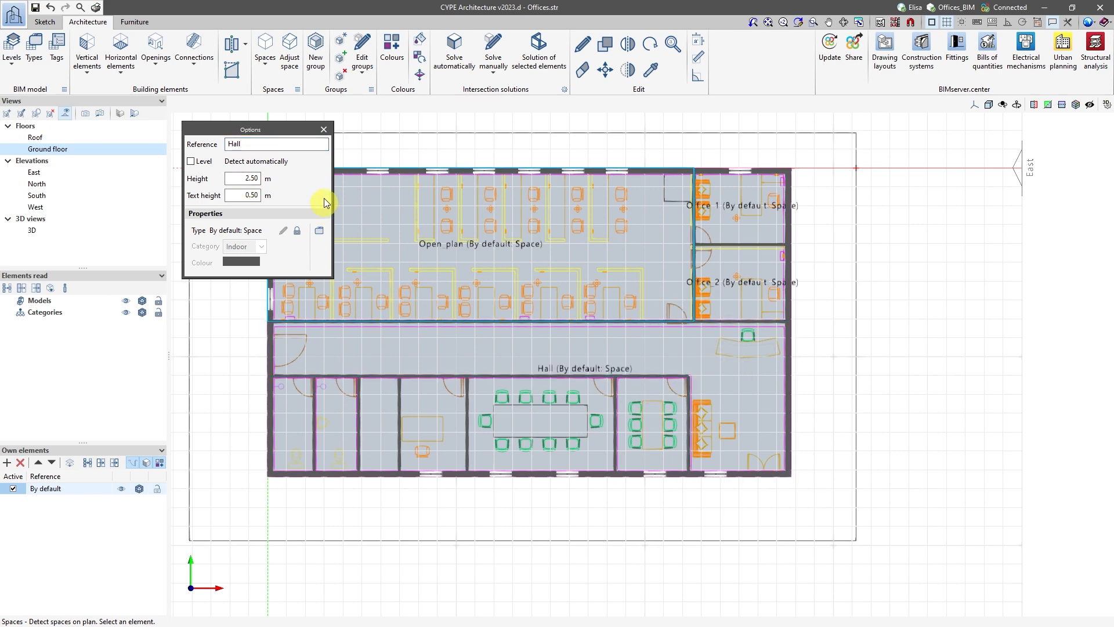
Create a detected space with the reference Office_3 in the small meeting room beside reception.
double_click(280, 145)
type("Office")
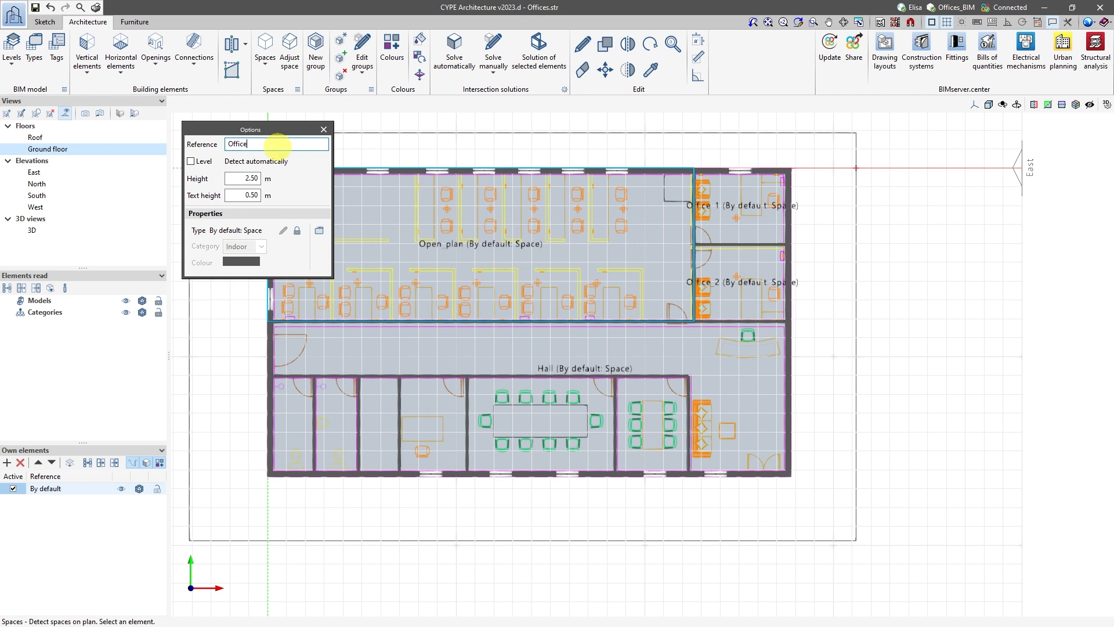
type("_3")
left_click(659, 413)
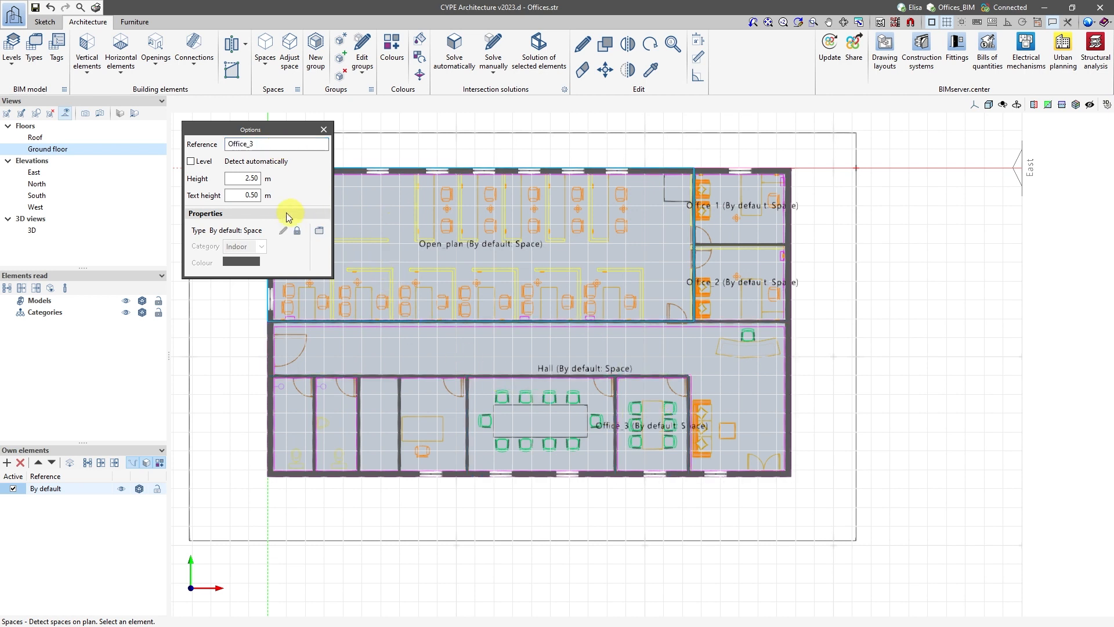
Create a detected space with the reference Meeting_room2 in the large meeting room and end space detection.
double_click(253, 144)
type("Meeting_")
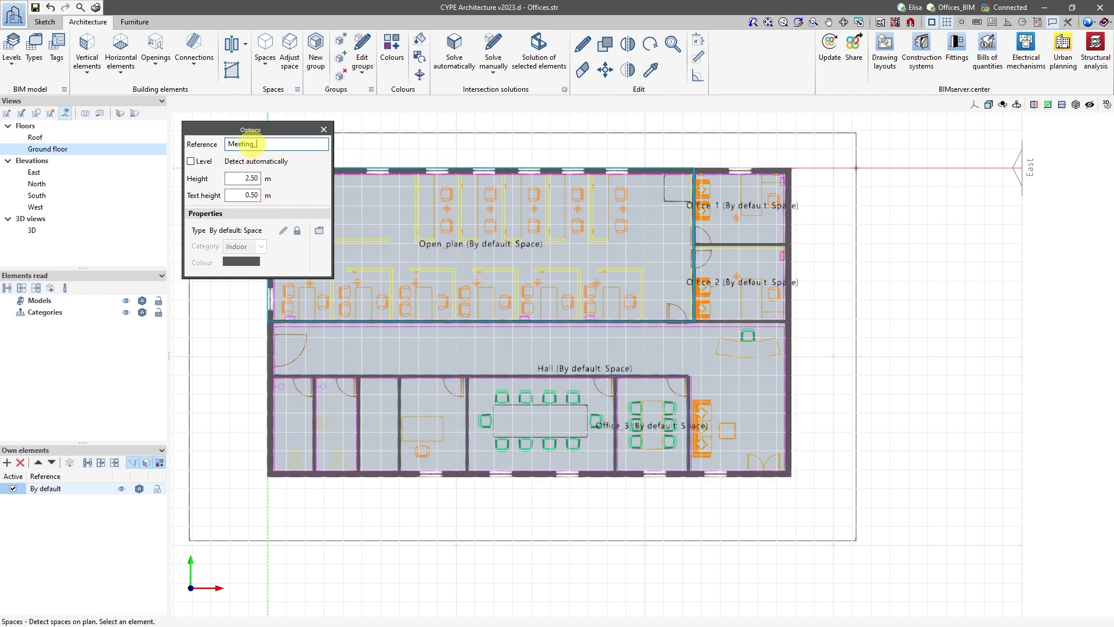
type("room2")
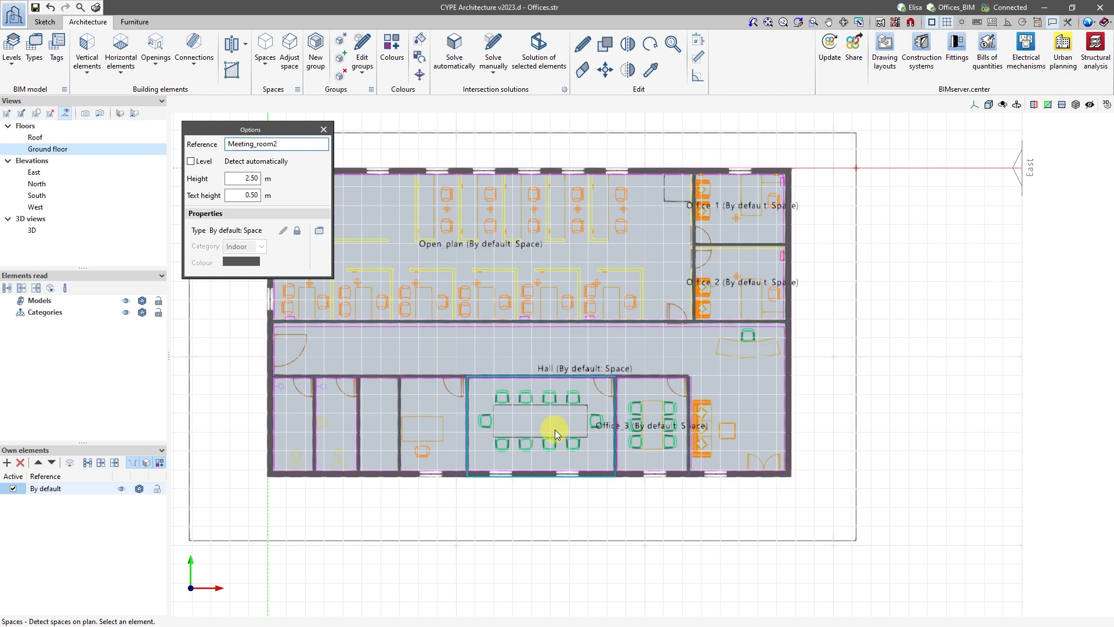
left_click(573, 427)
right_click(573, 427)
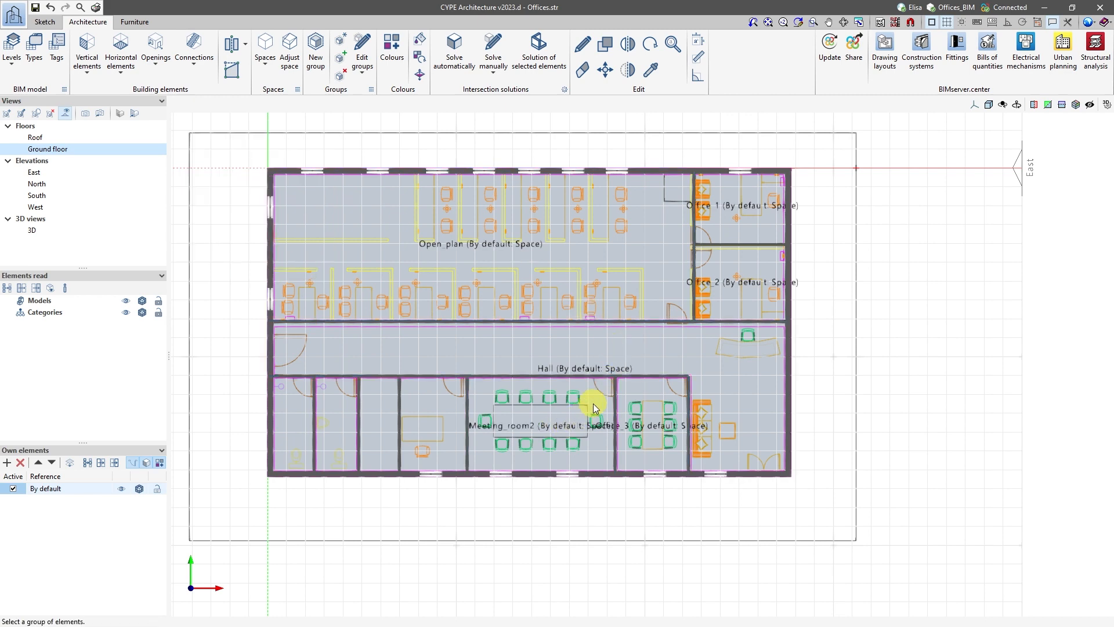
Change the reference of the small meeting room's space to Meeting_room1.
left_click(643, 434)
left_click(558, 251)
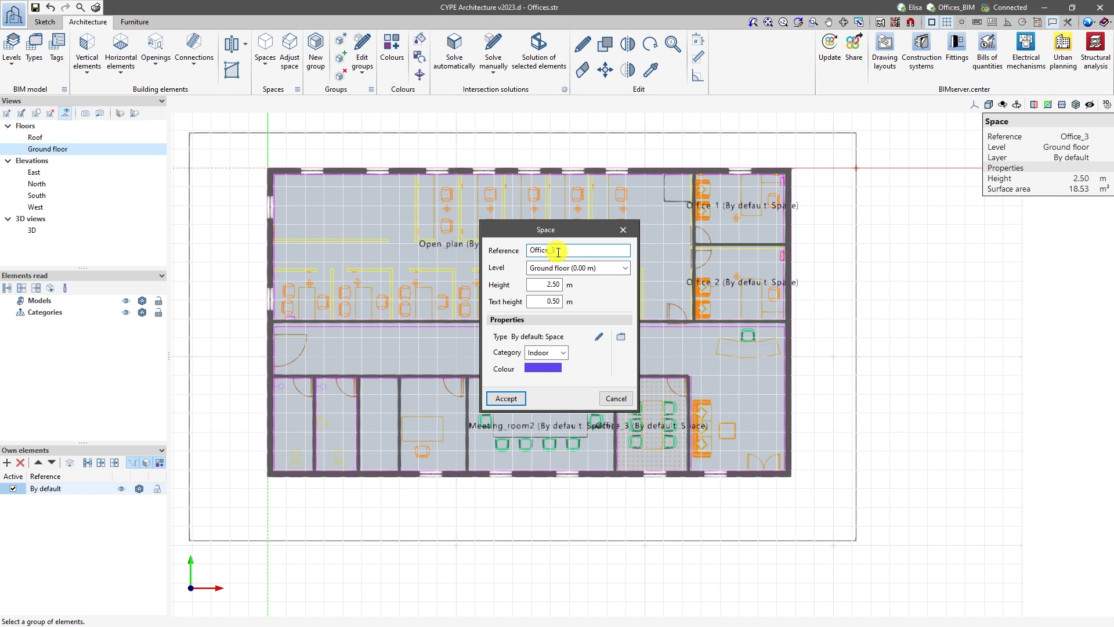
double_click(558, 252)
type("Meeting_room1")
left_click(504, 398)
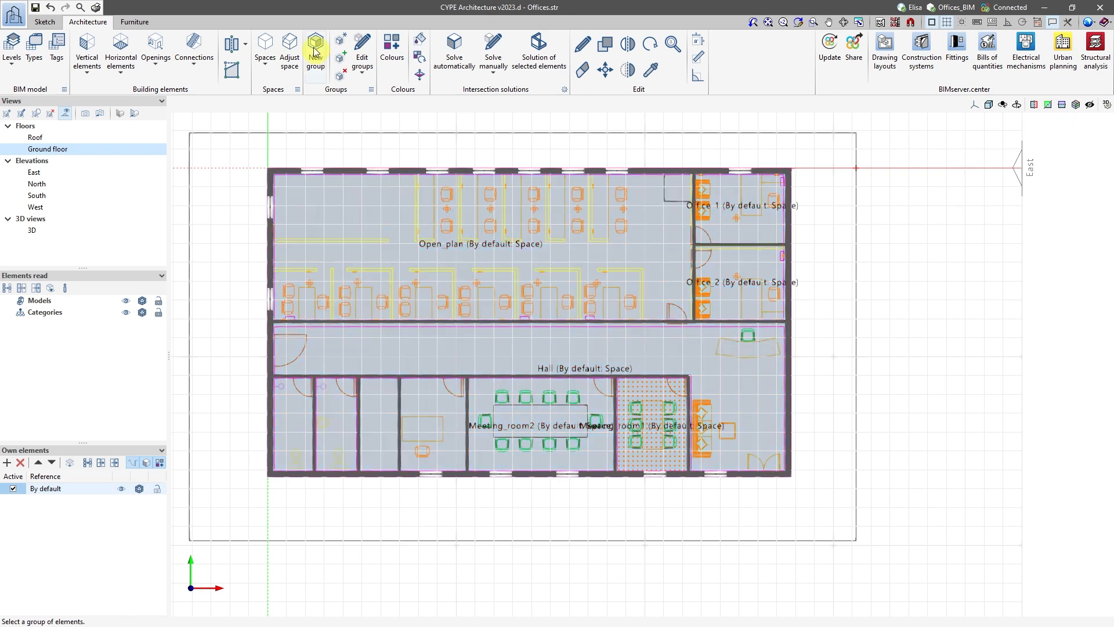
Create a detected space with the default reference in the small office west of the large meeting room.
left_click(265, 52)
left_click(298, 130)
left_click(428, 414)
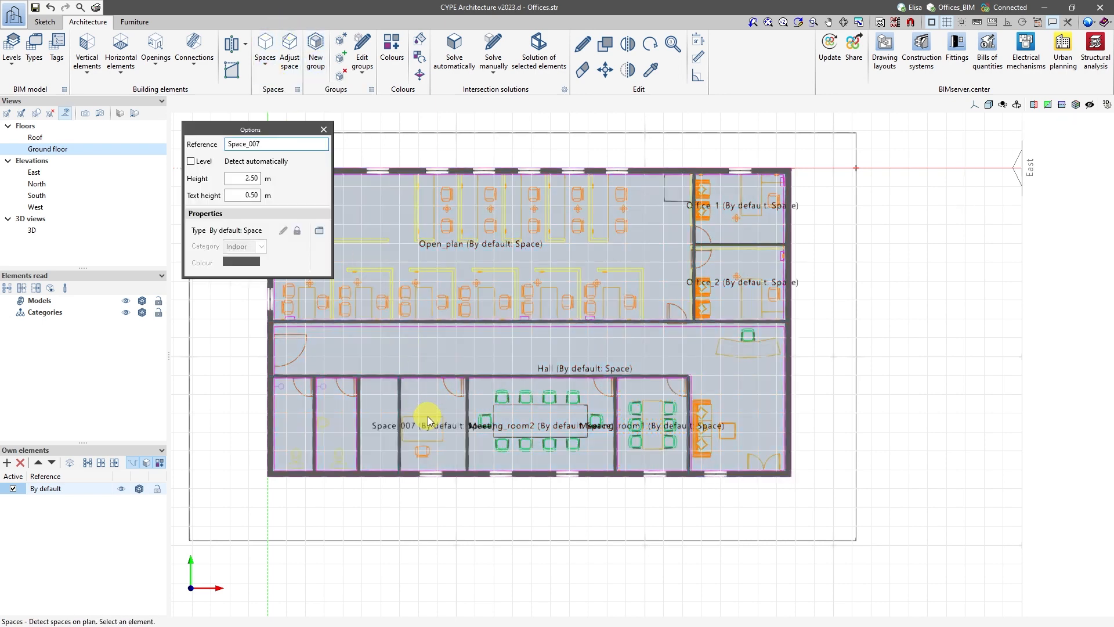
Create detected spaces for the two toilets, with the reference Toilet1 in the eastern one and Toilet2 in the western one.
double_click(256, 143)
type("Toi")
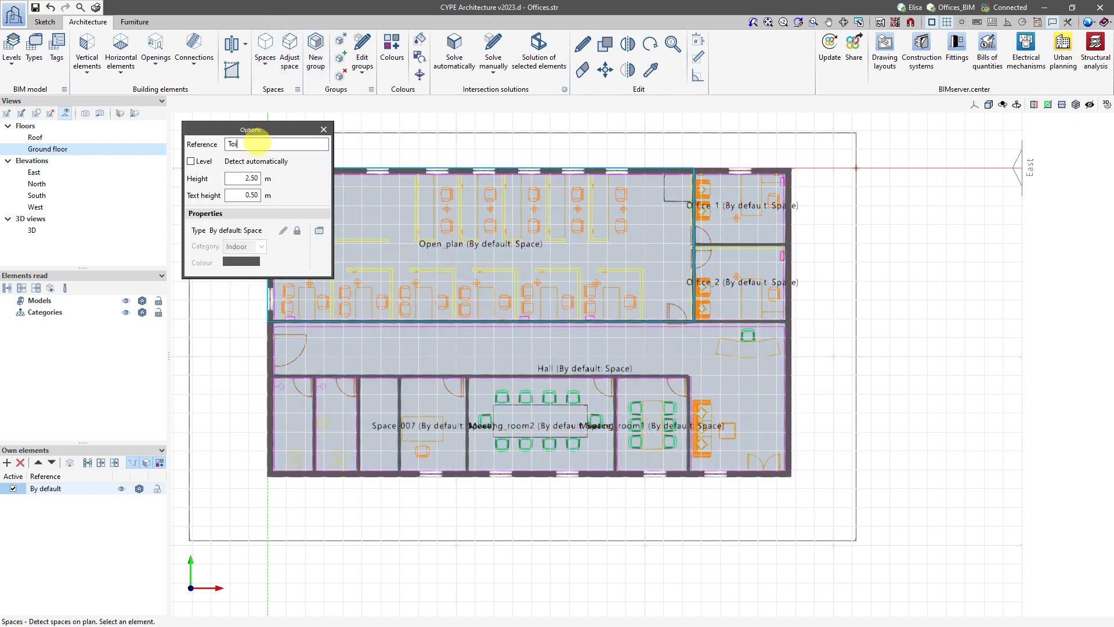
type("let1")
left_click(338, 423)
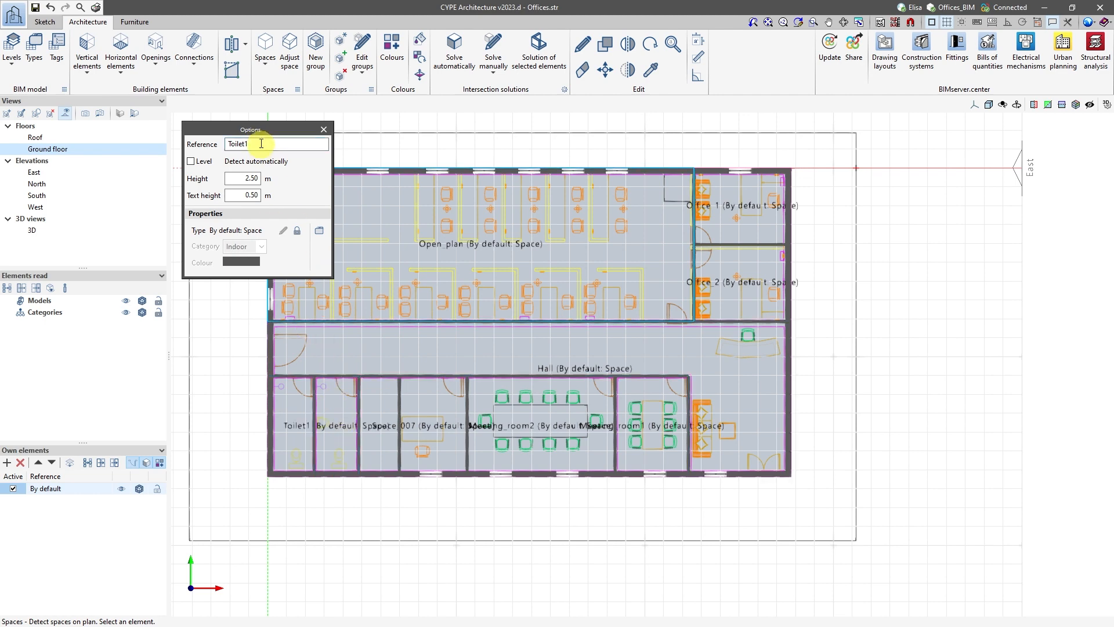
type("2")
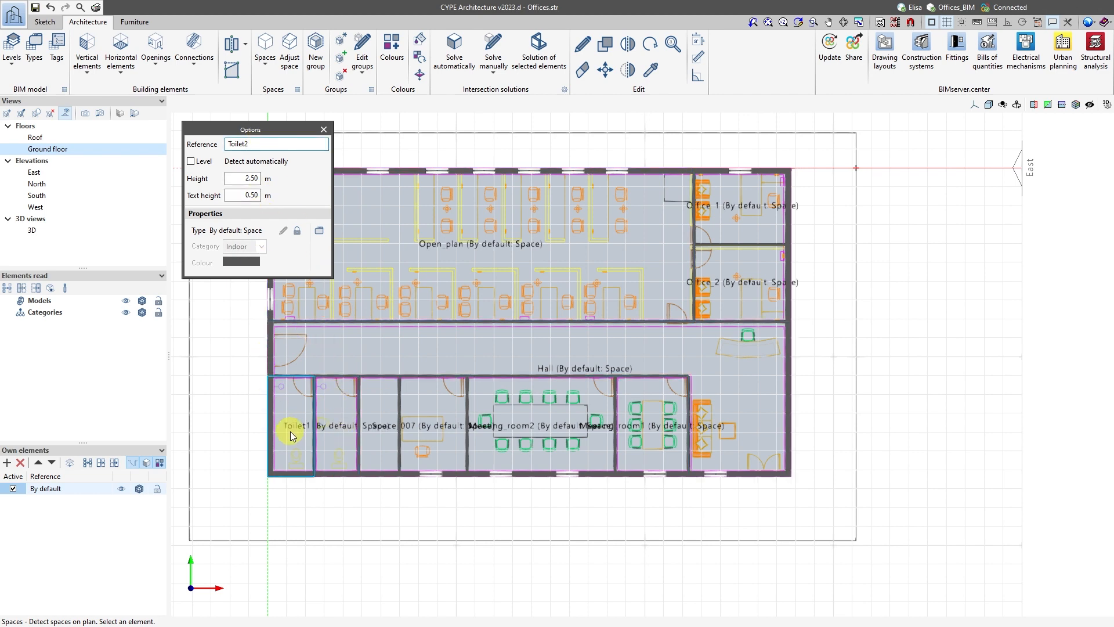
left_click(292, 428)
Create a detected space with the reference Facilities in the narrow room between the toilets and the small office.
double_click(273, 145)
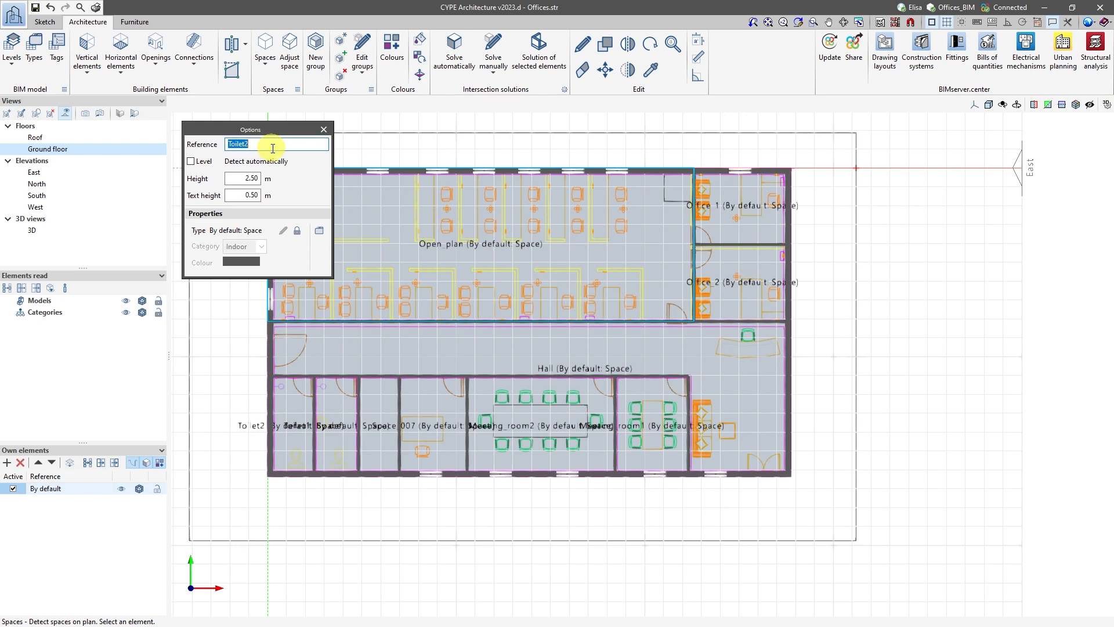
type("Facilities")
left_click(388, 413)
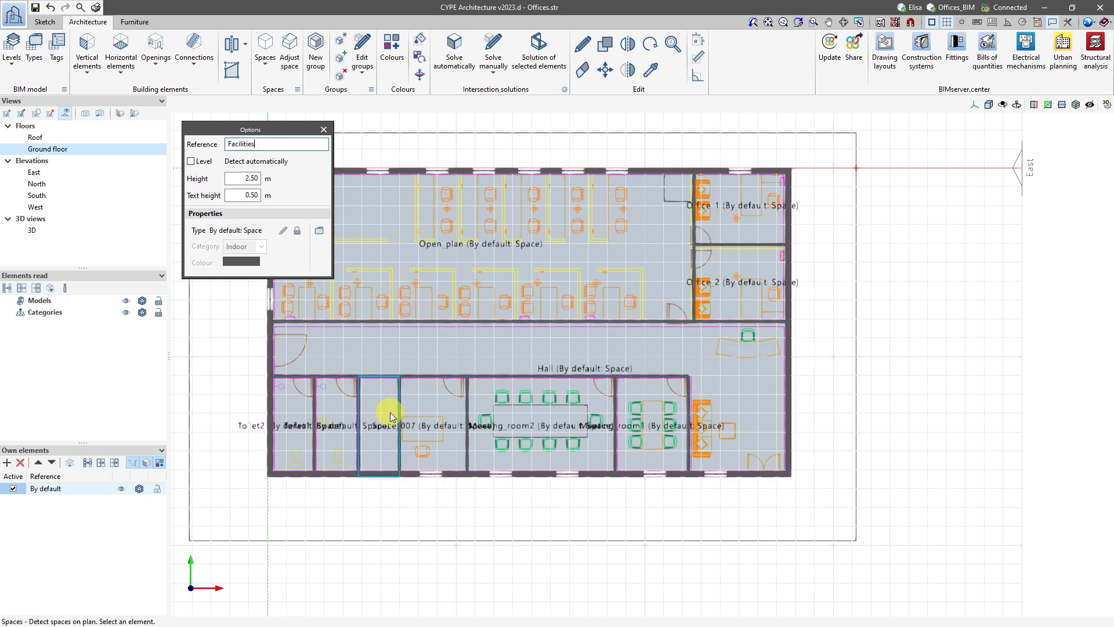
right_click(390, 417)
Hide the roof slab in the 3D view to check the spaces, and return to the ground floor in plan view.
left_click(32, 229)
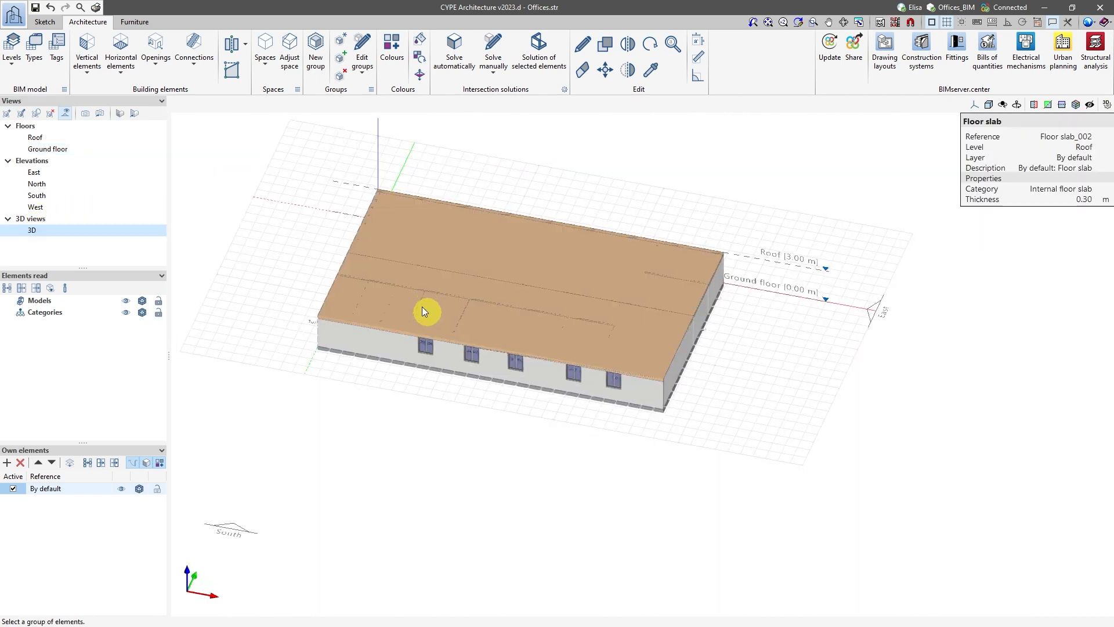
left_click(101, 466)
left_click(485, 293)
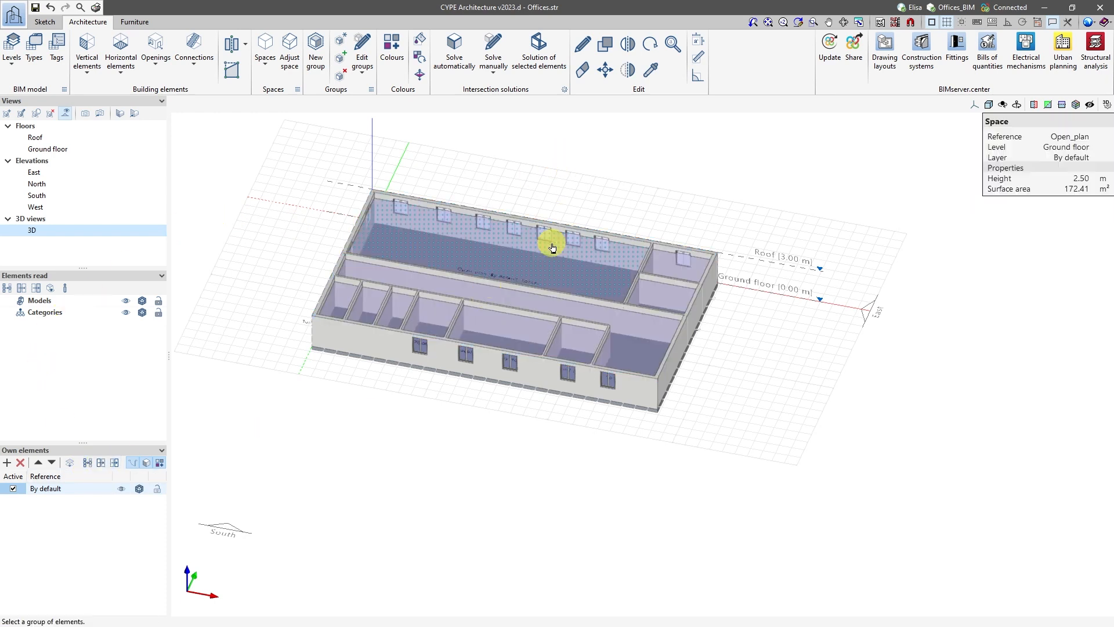
left_click(49, 150)
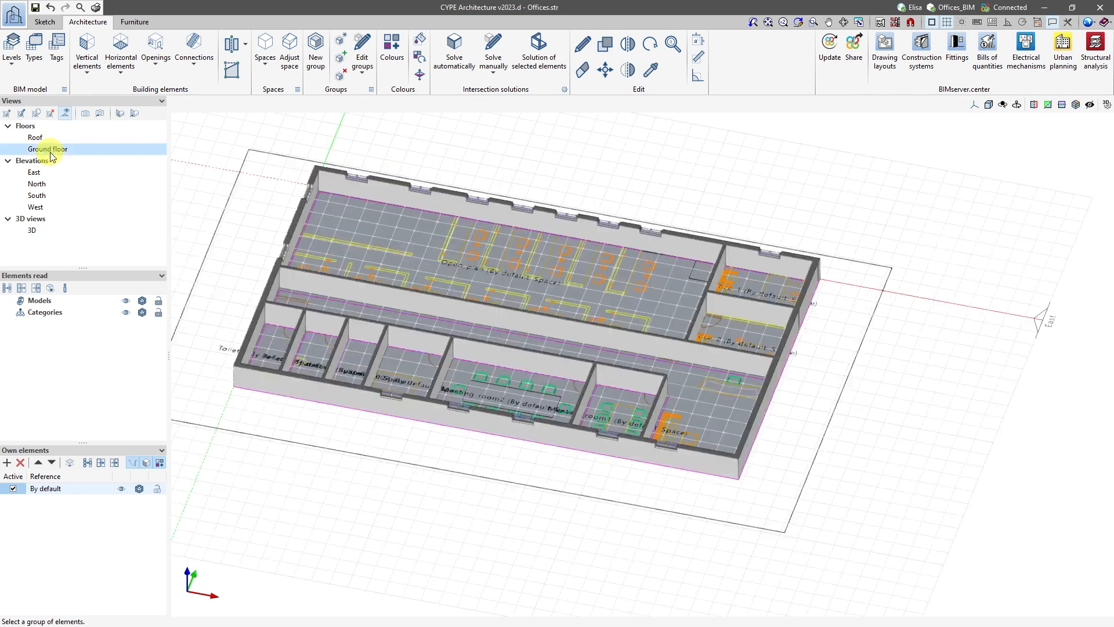
left_click(132, 113)
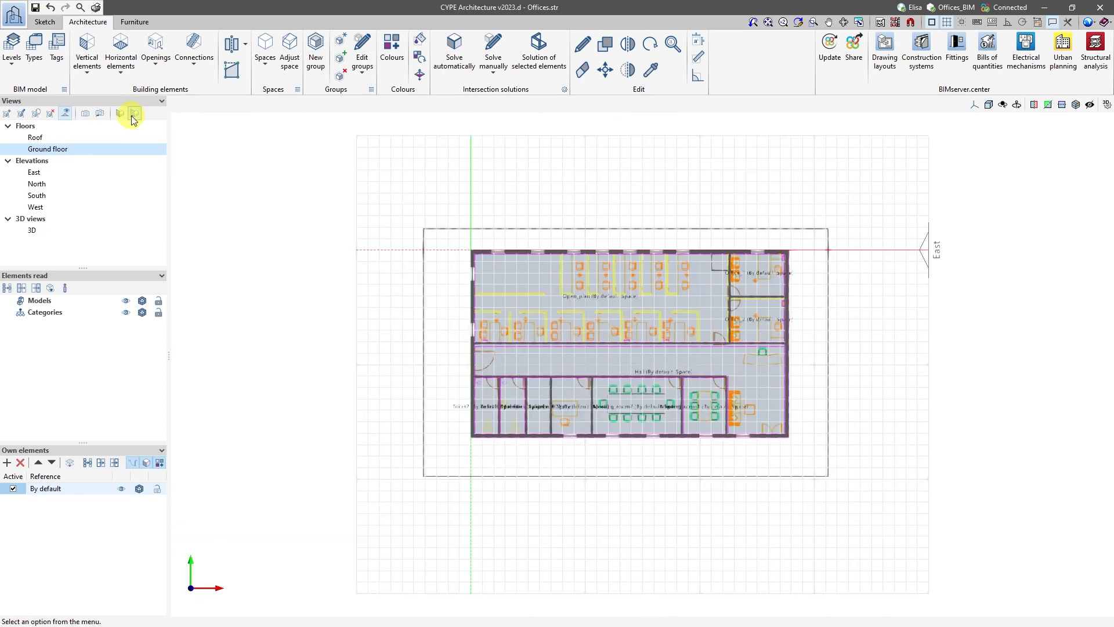
scroll(680, 329, "up", 2)
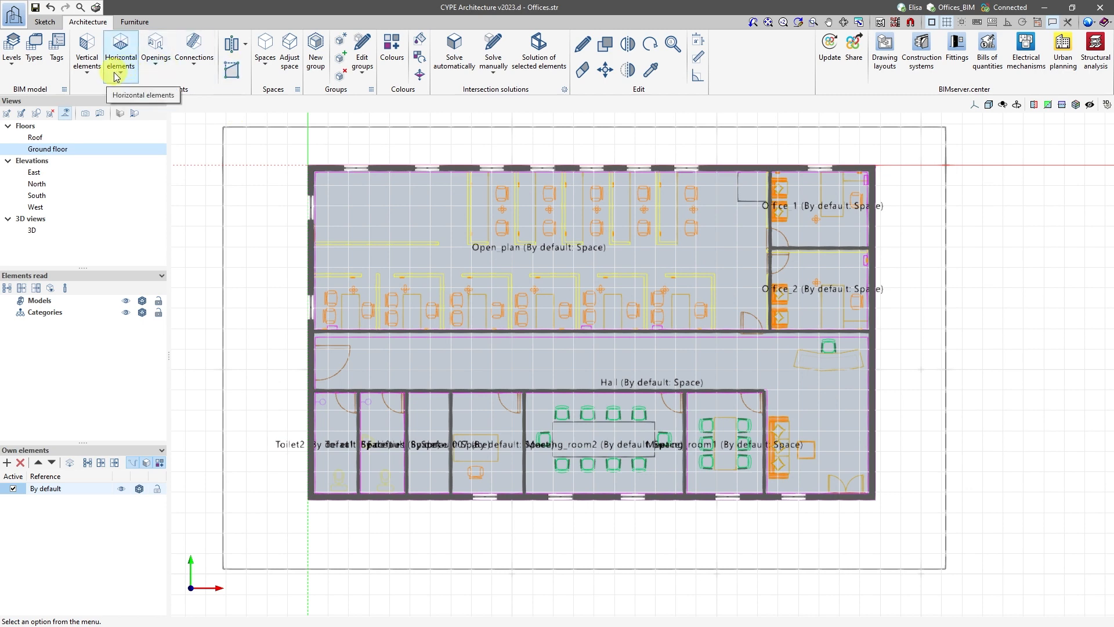
Insert default doors following the template: one in the hall's west wall and one for each of the two toilets.
left_click(156, 58)
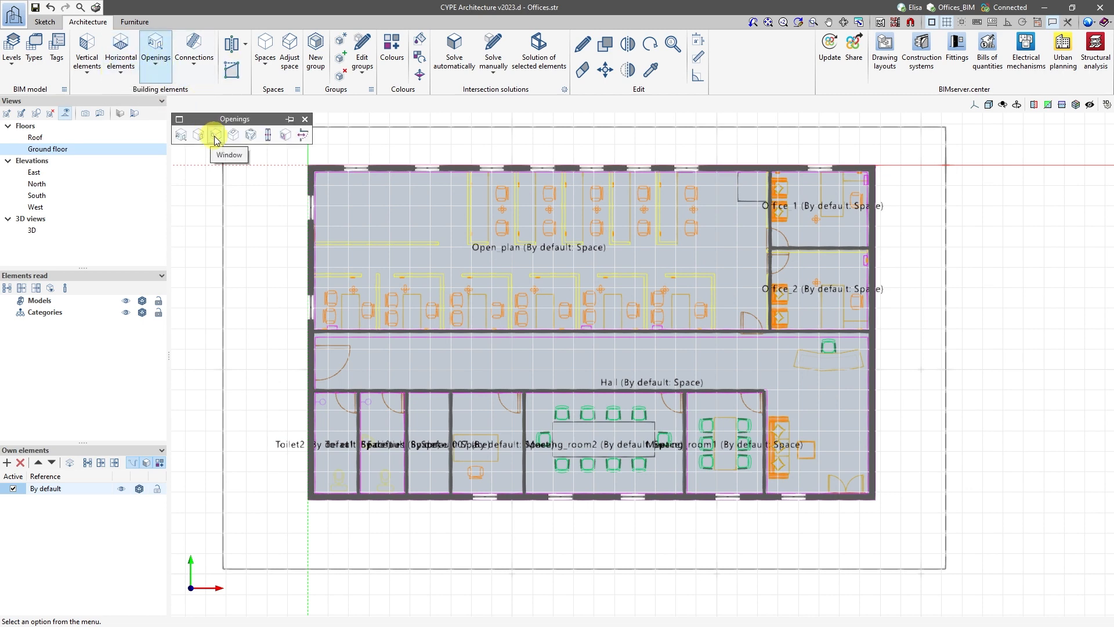
left_click(199, 140)
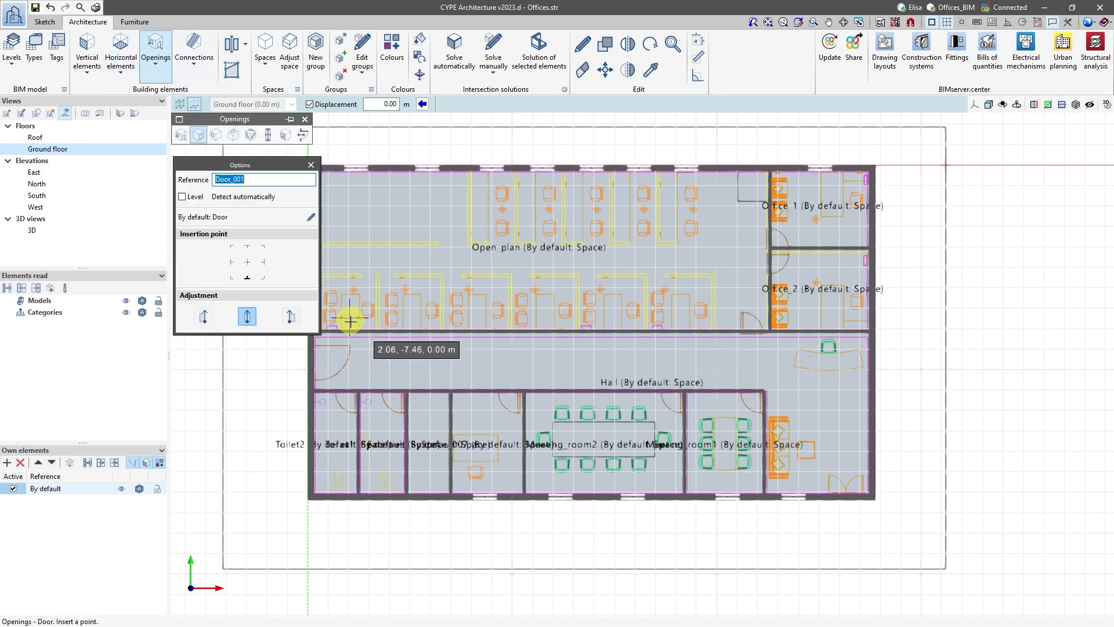
scroll(314, 371, "up", 2)
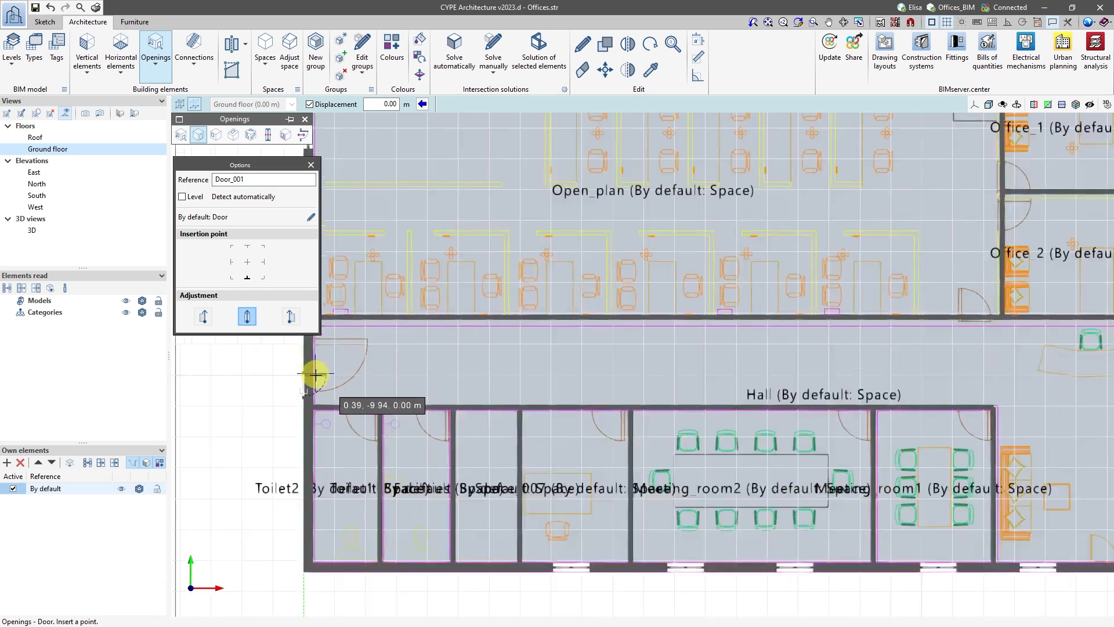
scroll(314, 374, "up", 1)
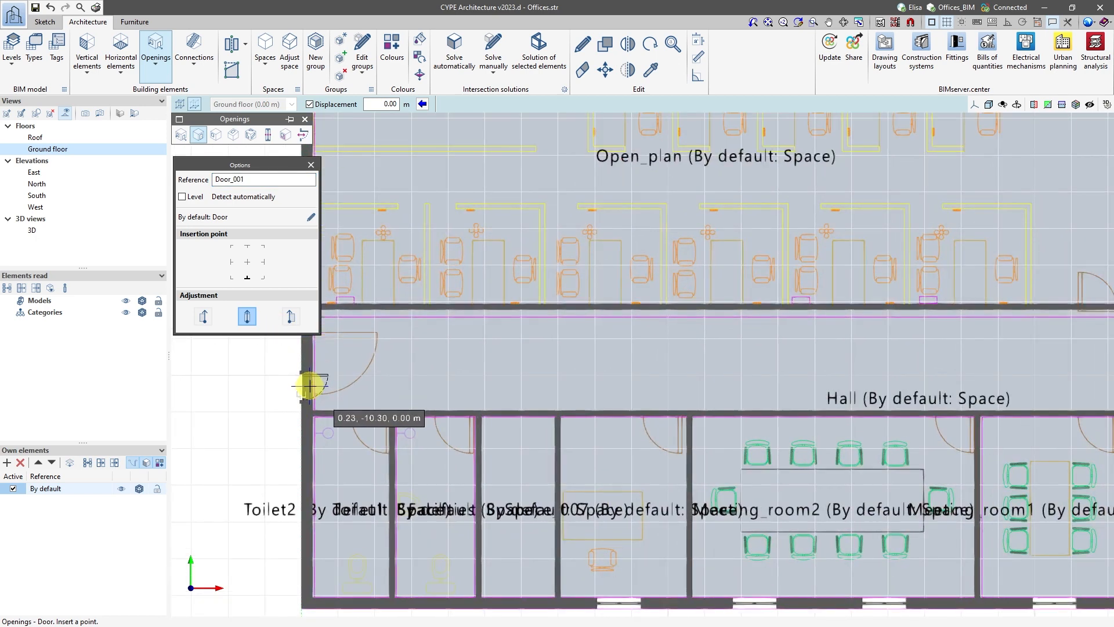
left_click(309, 385)
left_click(369, 413)
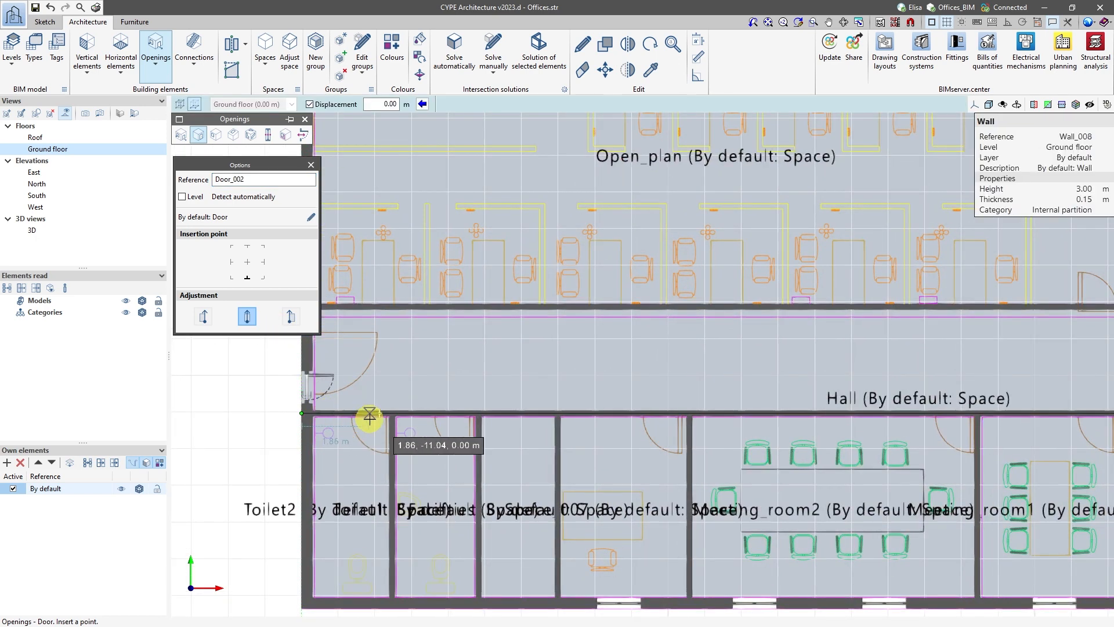
left_click(460, 413)
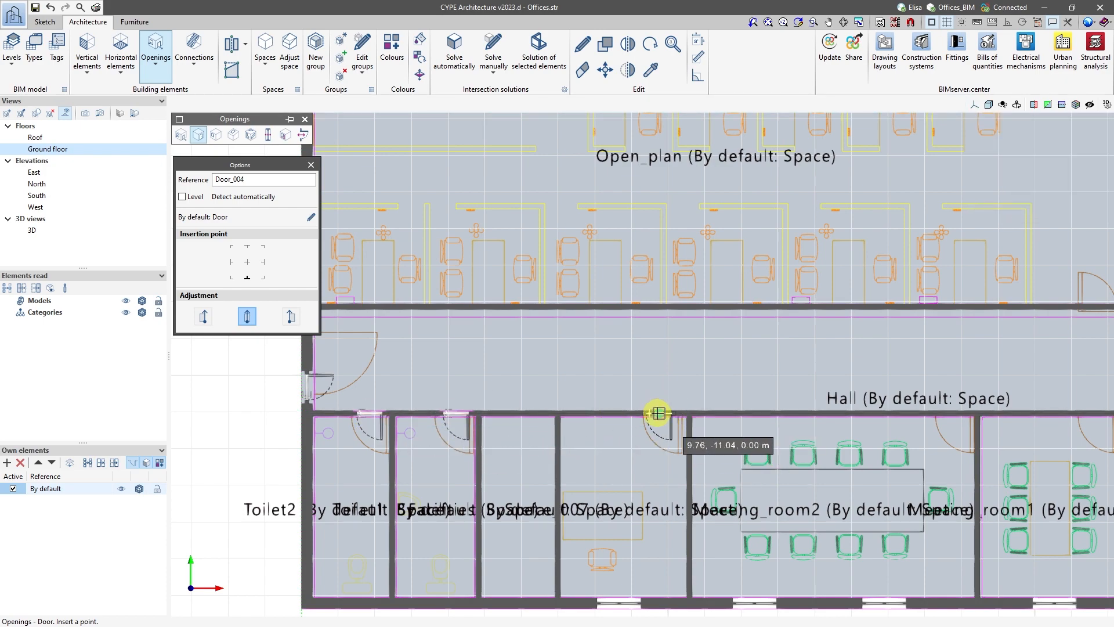
Insert doors in the hall partition for the small office, the large meeting room and the small meeting room.
left_click(658, 413)
scroll(658, 414, "down", 1)
scroll(678, 380, "up", 1)
left_click(678, 378)
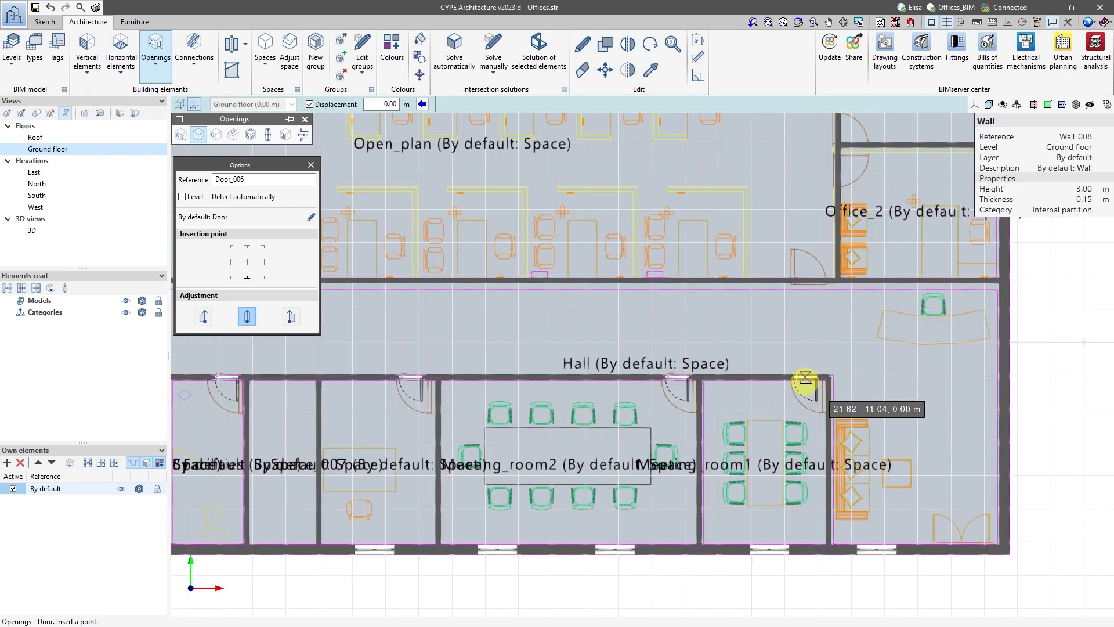
left_click(805, 380)
Insert doors for Office_1 and Office_2 in the partition they share with the open-plan office.
scroll(876, 424, "down", 1)
scroll(847, 203, "up", 2)
left_click(841, 242)
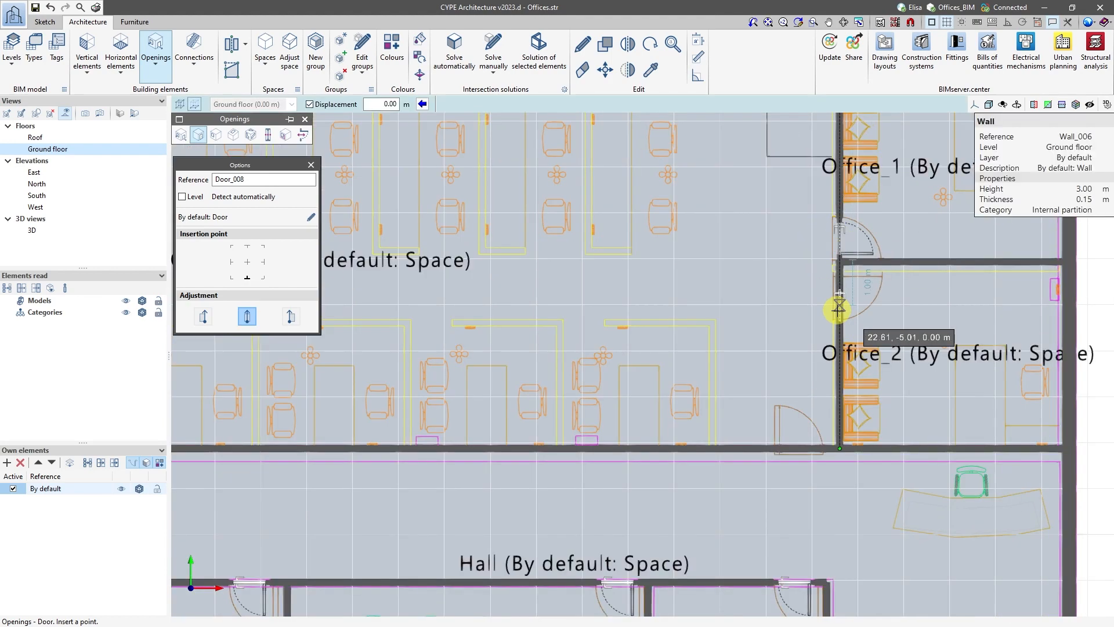
scroll(838, 295, "up", 2)
left_click(841, 291)
left_click(844, 288)
right_click(748, 277)
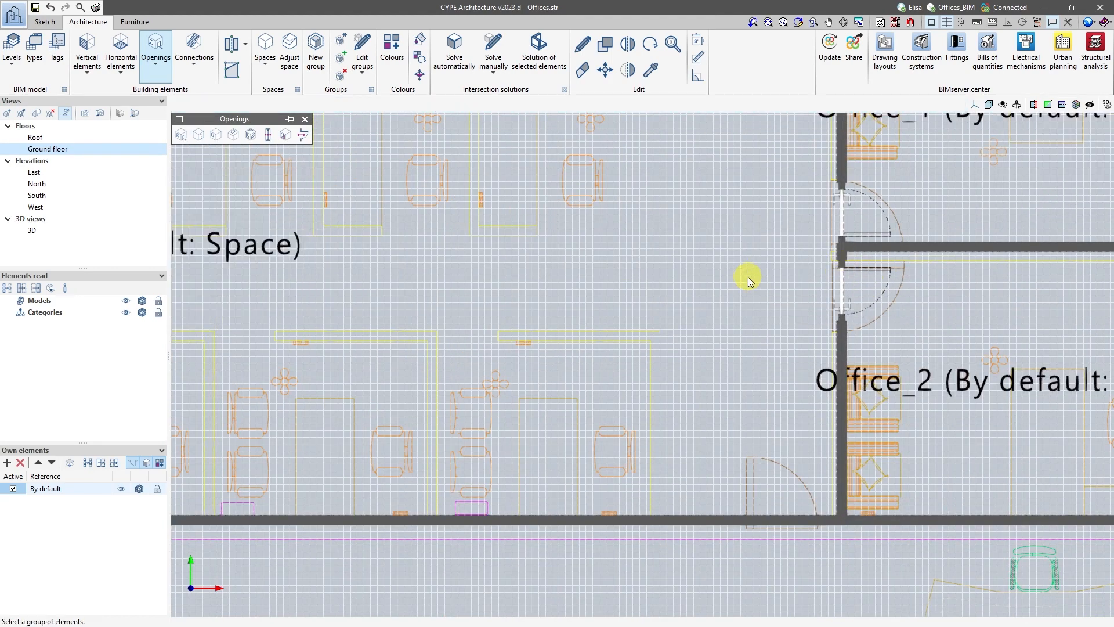
Review the properties of the Office_2 door, accept them without edits, and save the project.
double_click(843, 290)
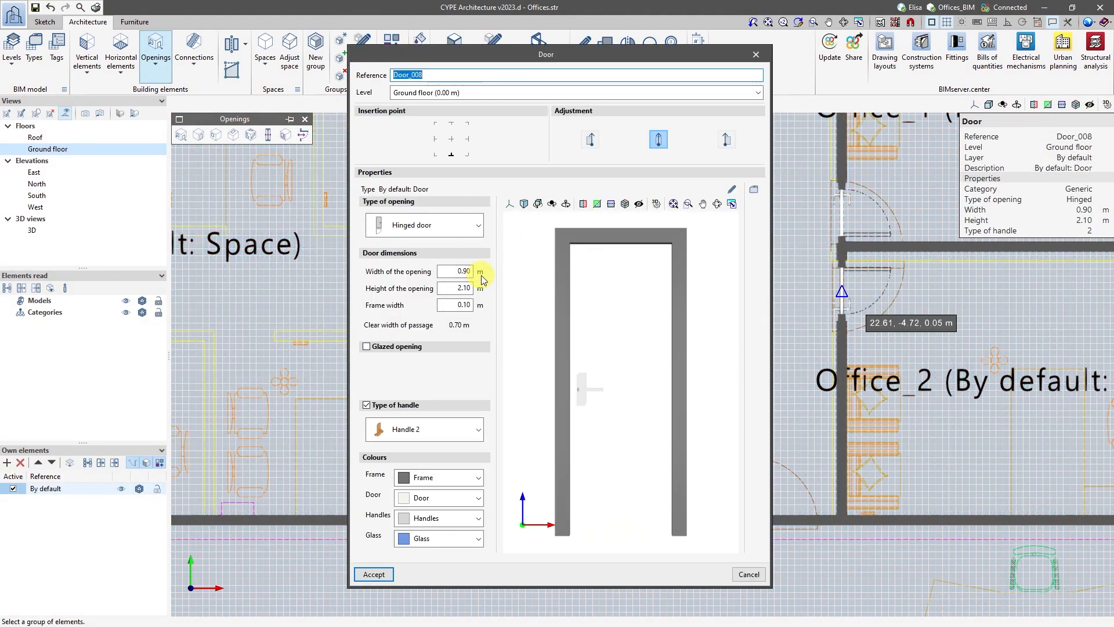
key("Return")
scroll(676, 321, "down", 3)
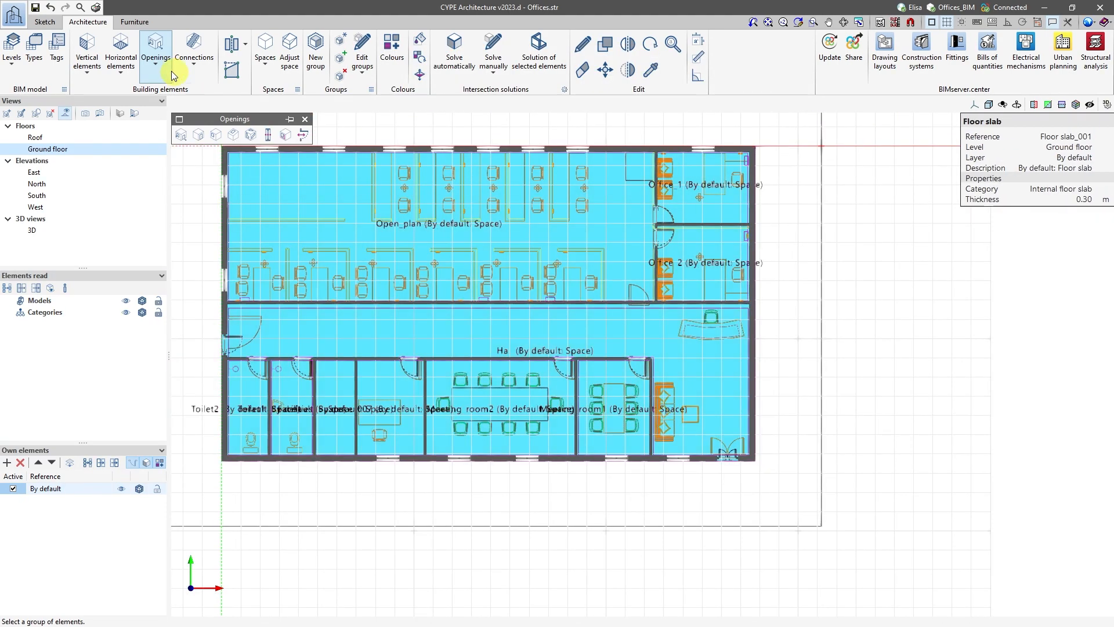
left_click(36, 8)
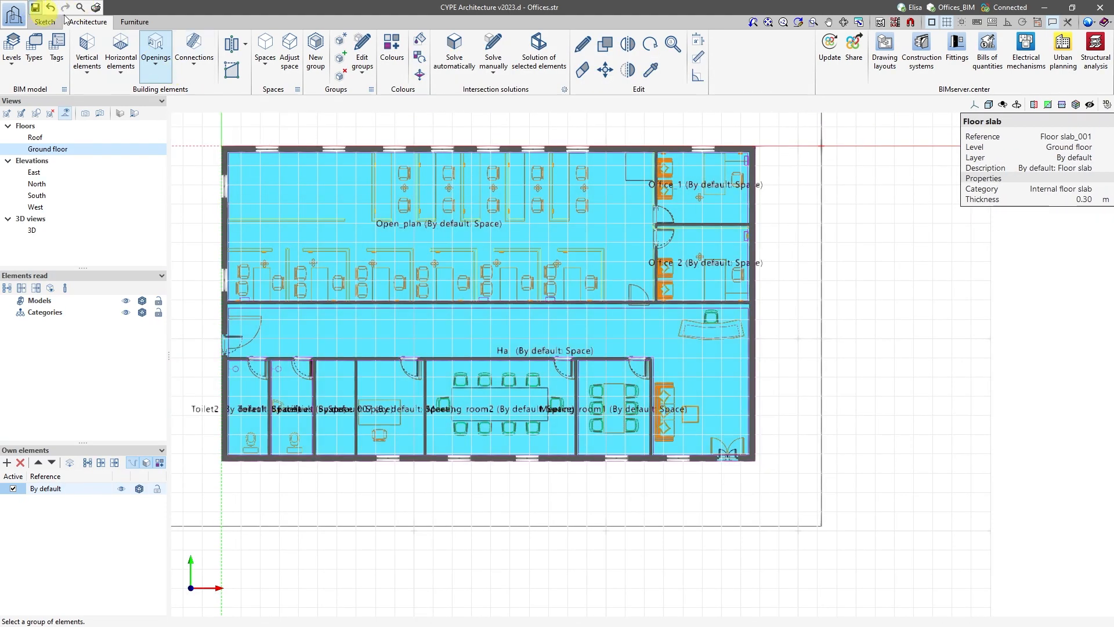
Share the model to BIMserver.center as the Architecture contribution, exporting the user's DWG templates and those generated from the BIM model.
left_click(853, 65)
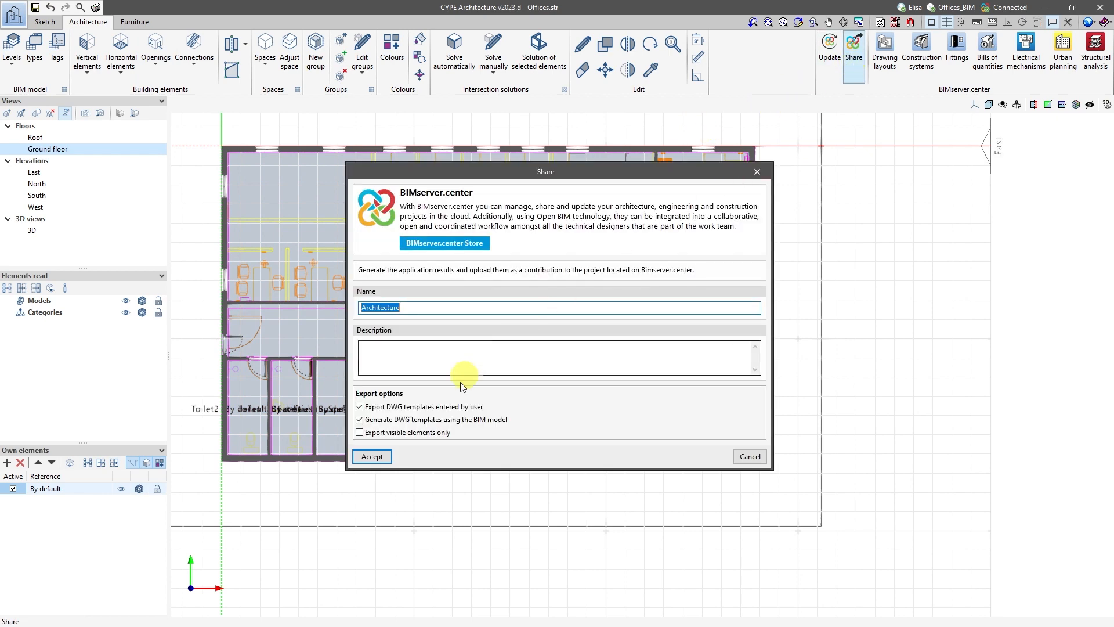
left_click(374, 457)
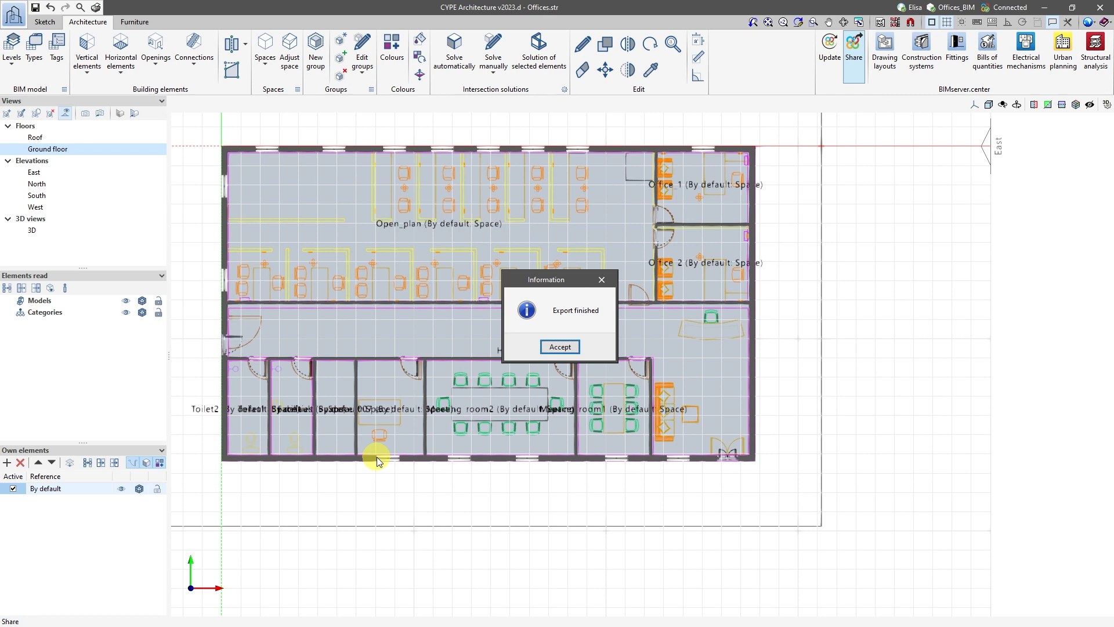
left_click(559, 346)
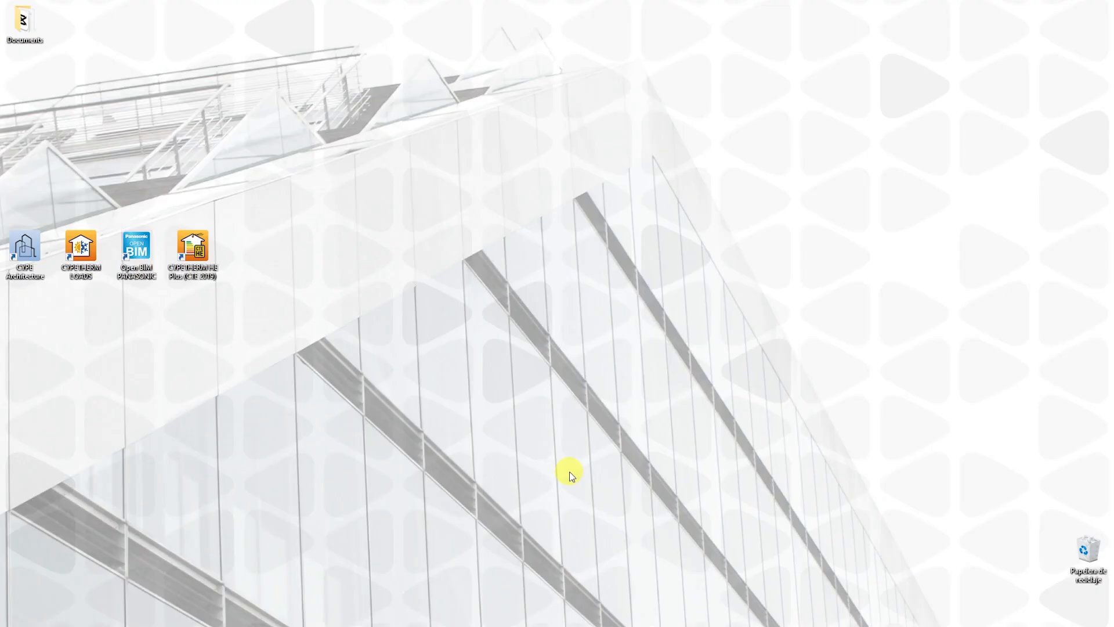
Switch to CYPETHERM LOADS and create a new job named Offices in the PROJECTS\Offices folder.
double_click(81, 251)
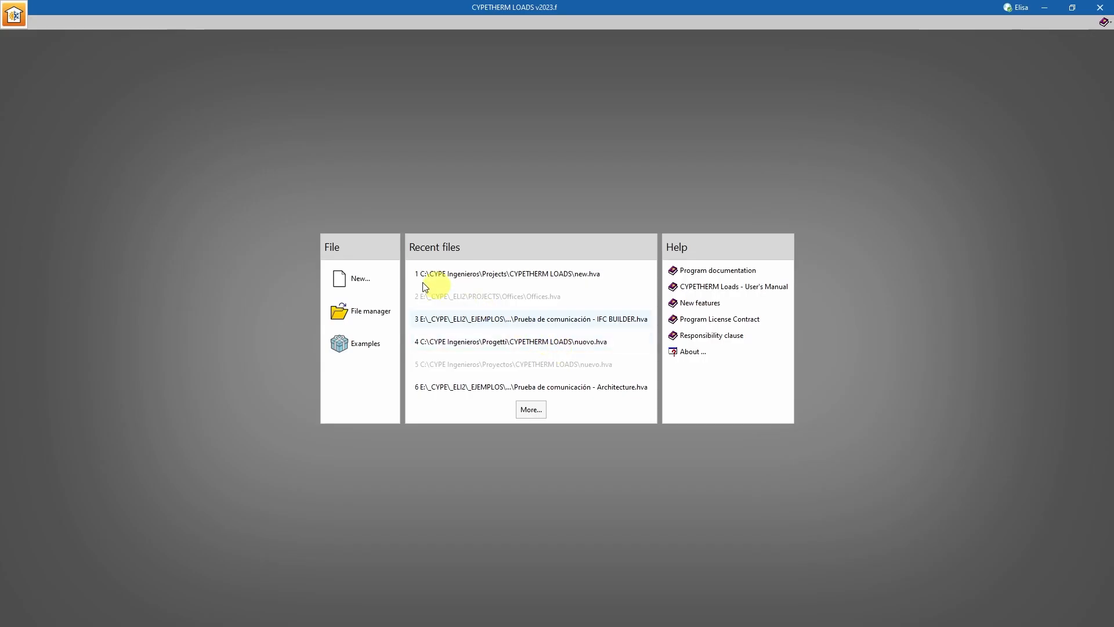
left_click(353, 279)
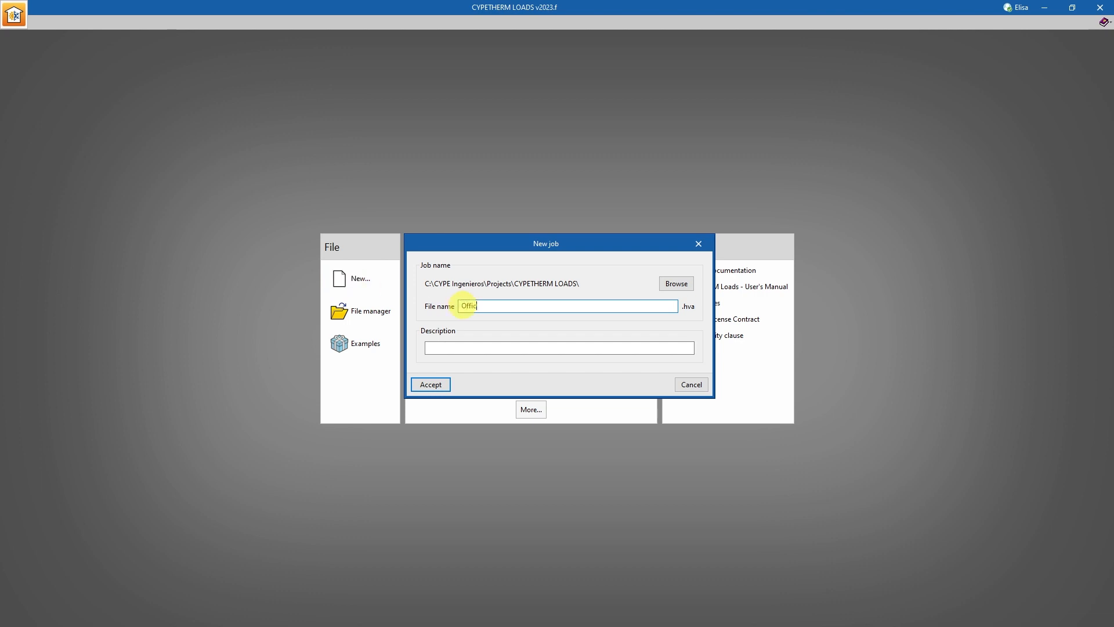
left_click(667, 283)
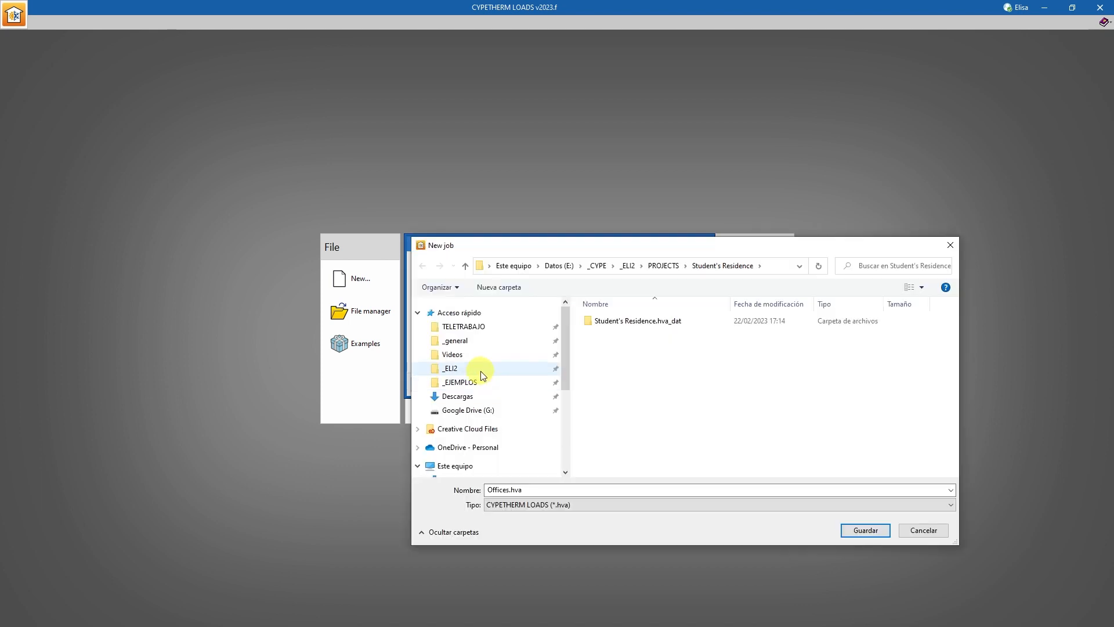
left_click(480, 371)
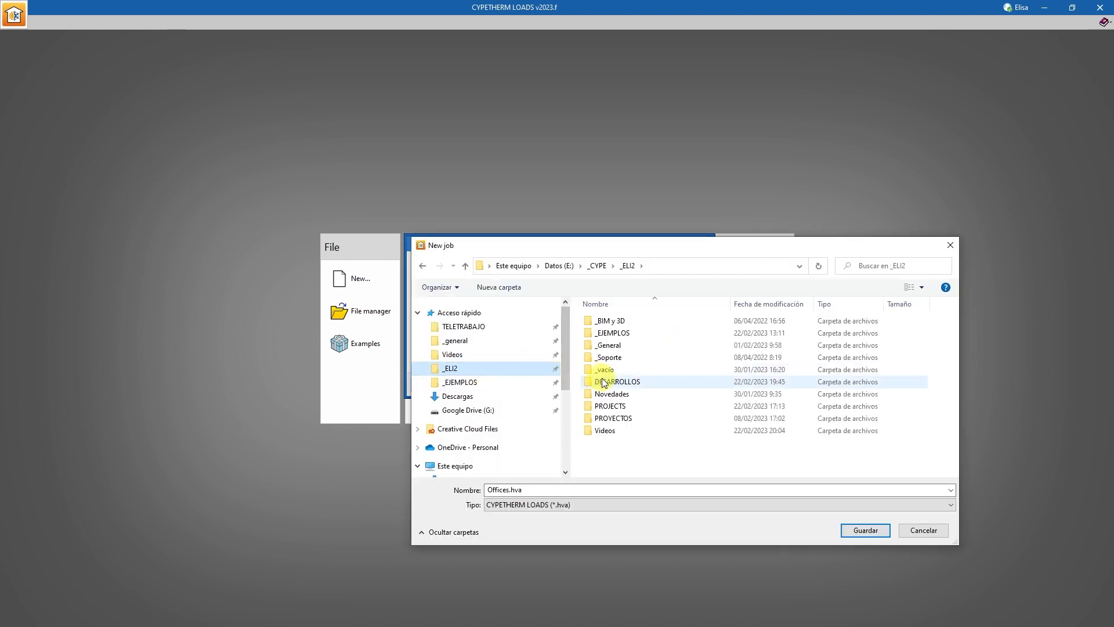
double_click(613, 408)
double_click(603, 332)
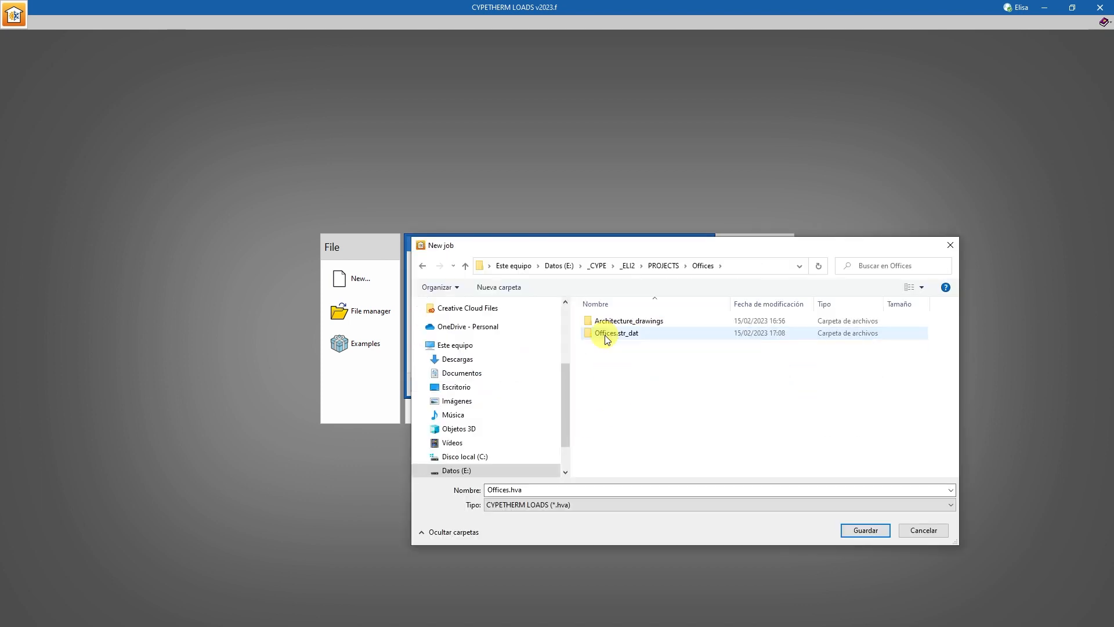
left_click(874, 530)
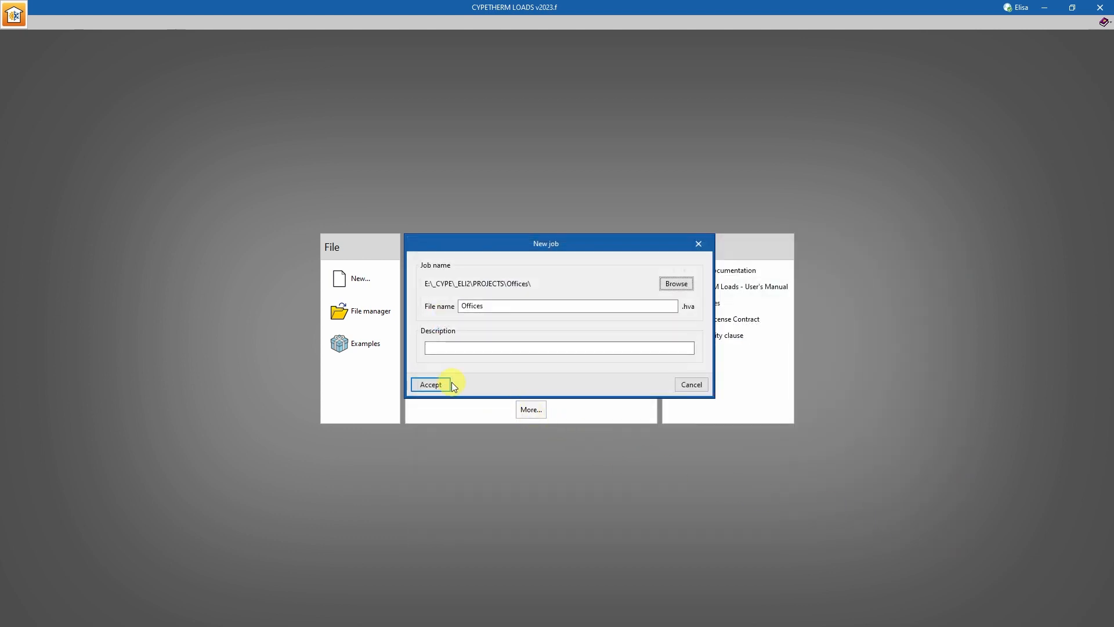
left_click(444, 383)
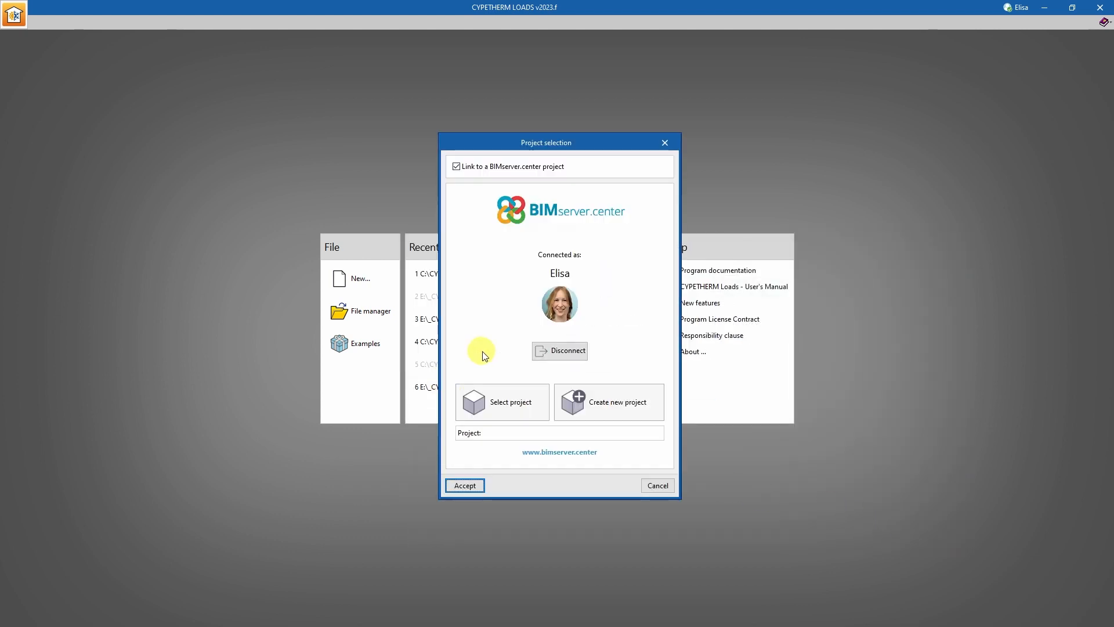
Link the new job to the Offices_BIM project on BIMserver.center.
left_click(490, 401)
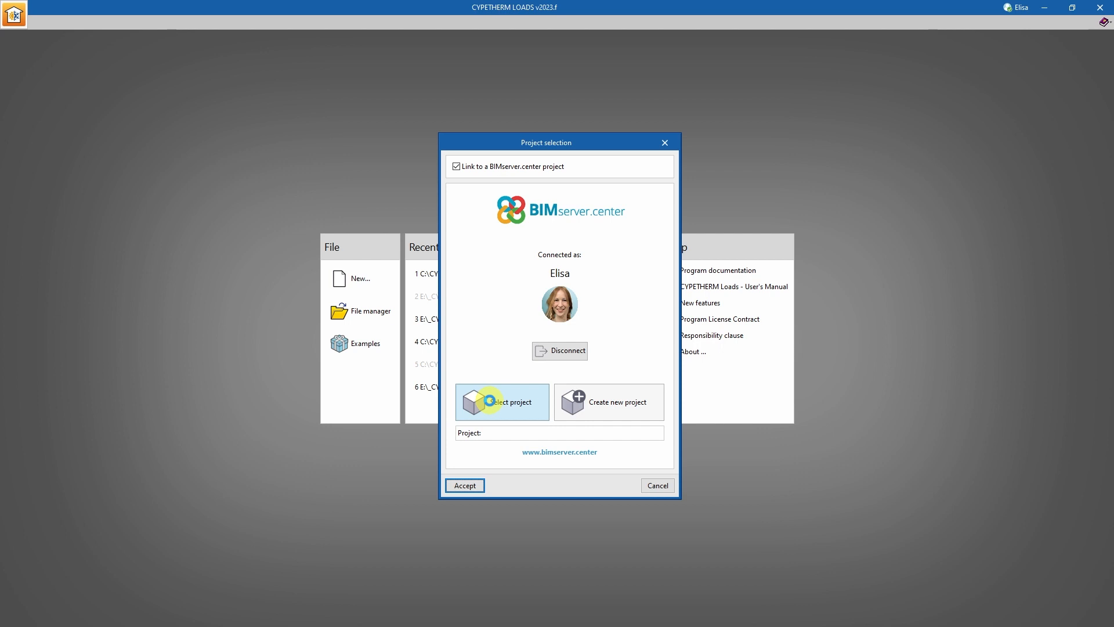
left_click(304, 303)
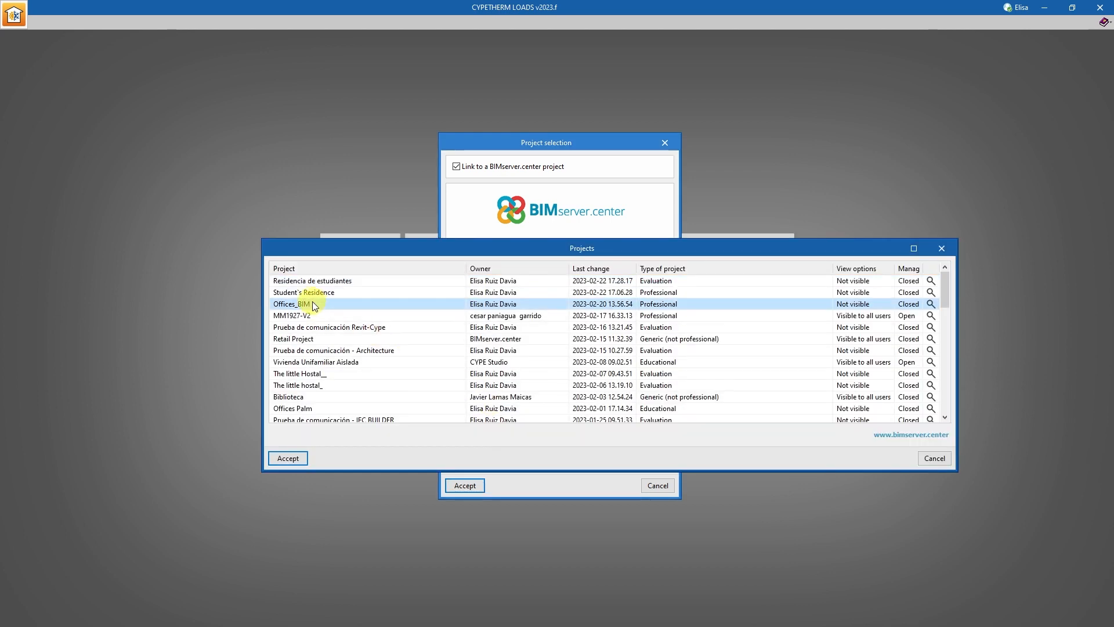
left_click(290, 460)
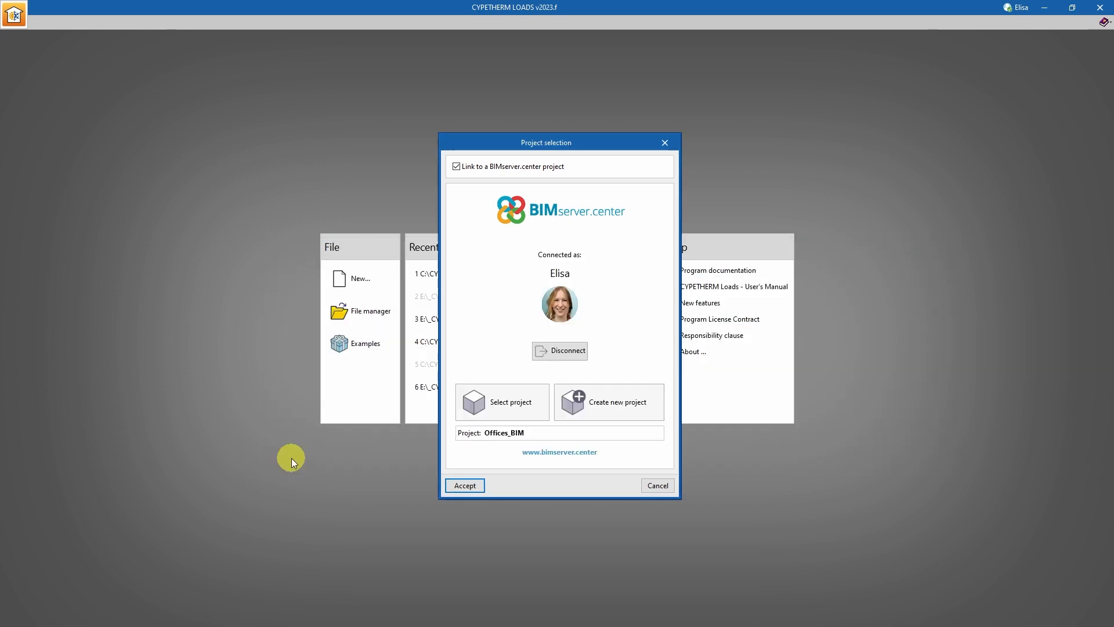
left_click(463, 485)
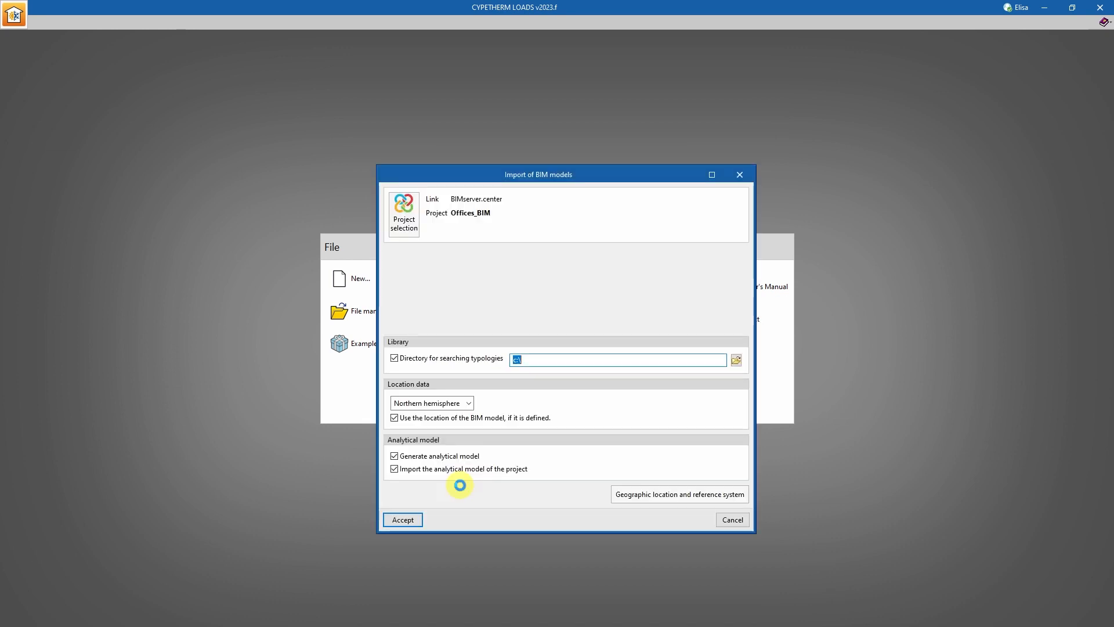
Import the CYPE Architecture contribution and generate the analytical model for all spaces, including exterior surfaces, edges and shading surfaces.
left_click(404, 283)
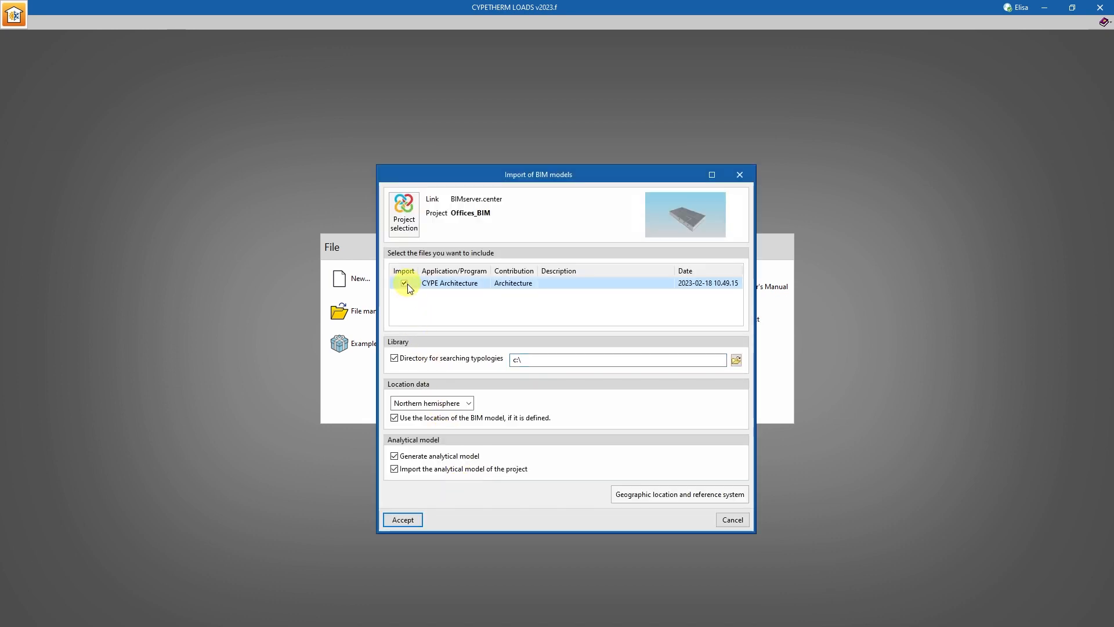
left_click(405, 518)
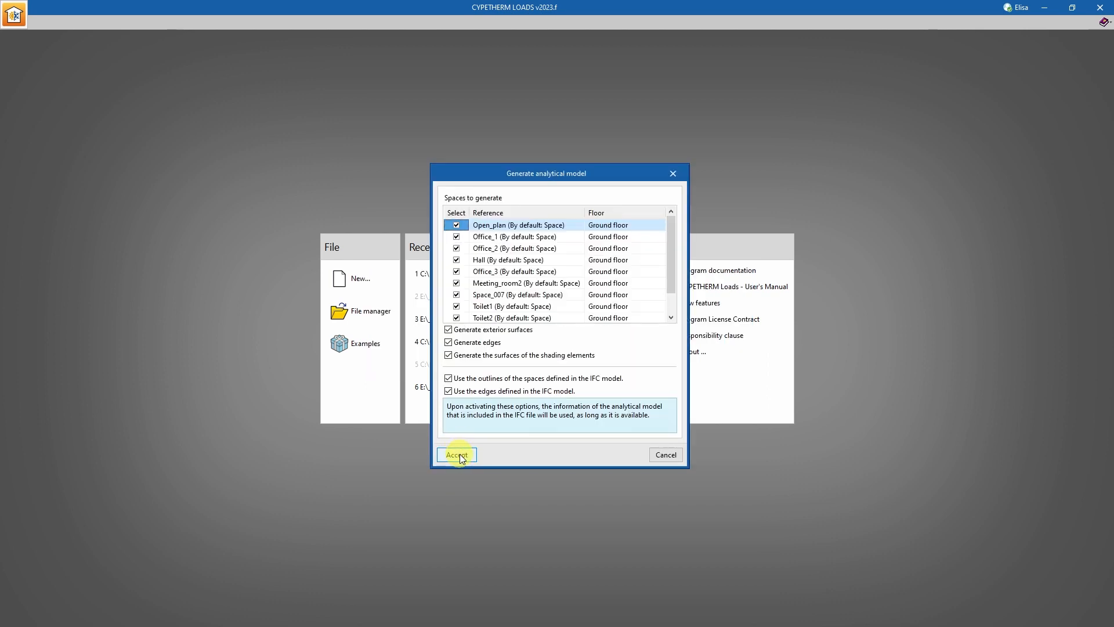
left_click(458, 454)
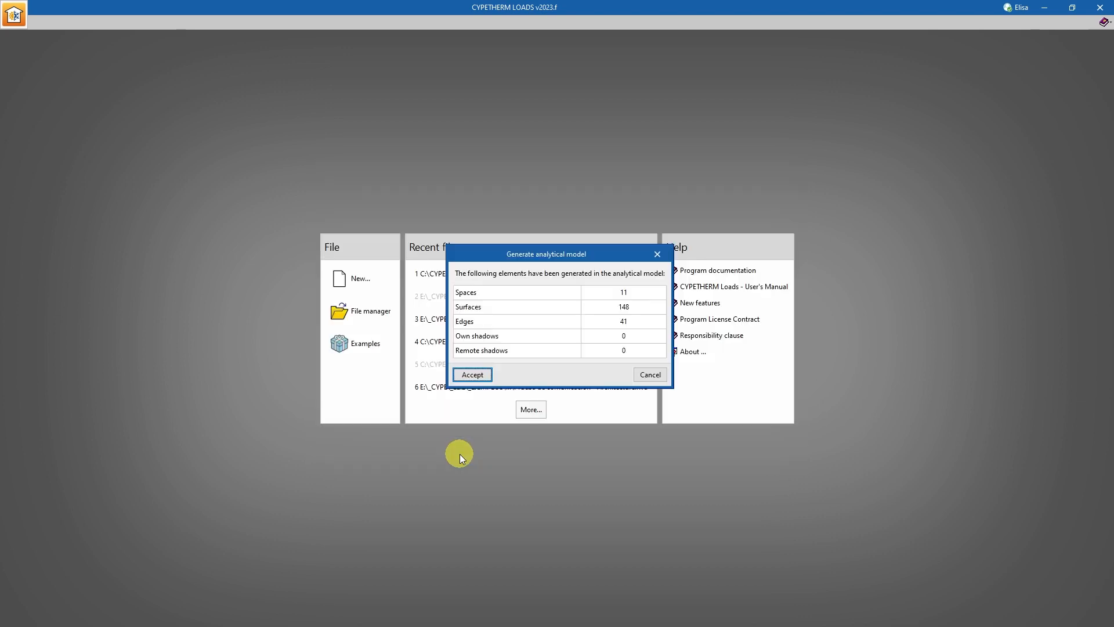
left_click(474, 375)
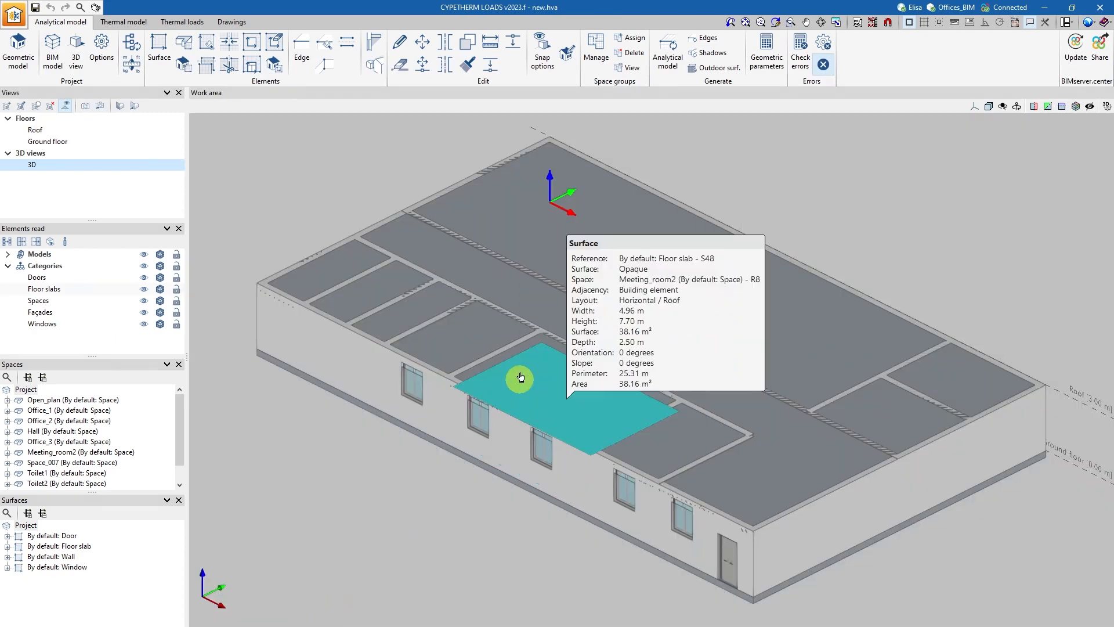
Inspect the imported building in 3D and generate the thermal model from the analytical model, keeping the space group.
middle_click_drag(535, 365, 688, 365, "shift")
middle_click_drag(721, 348, 446, 351, "shift")
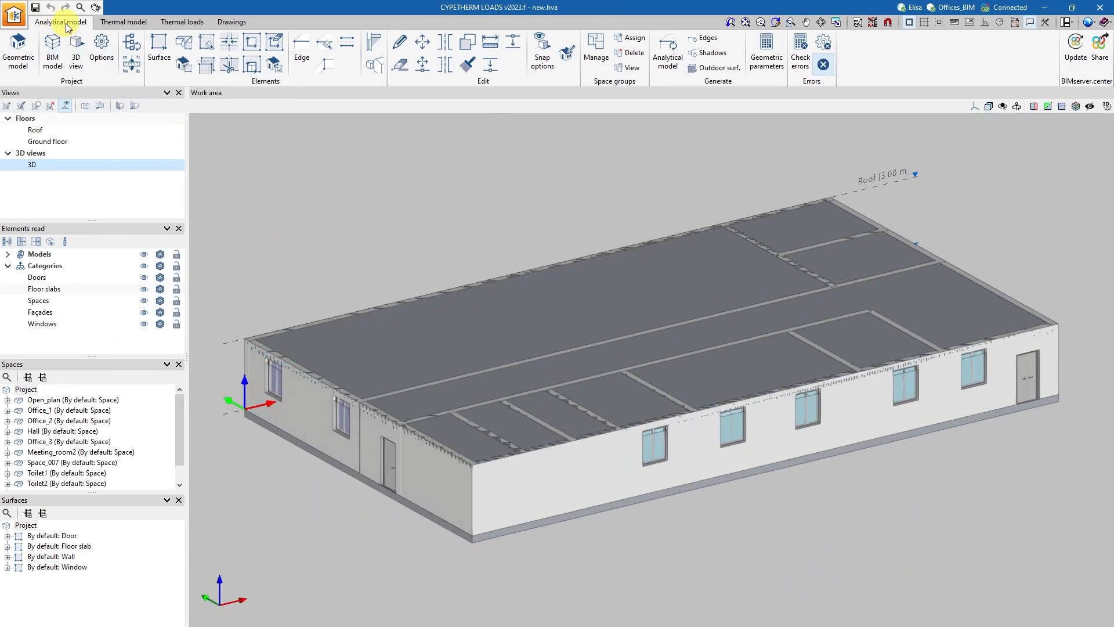
left_click(124, 22)
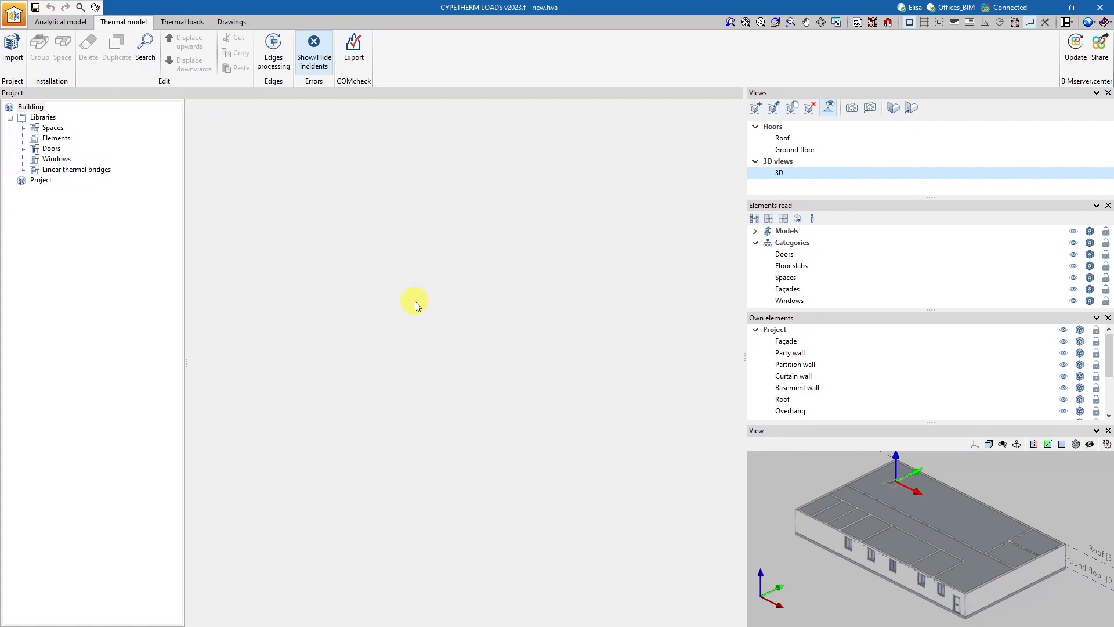
left_click(10, 57)
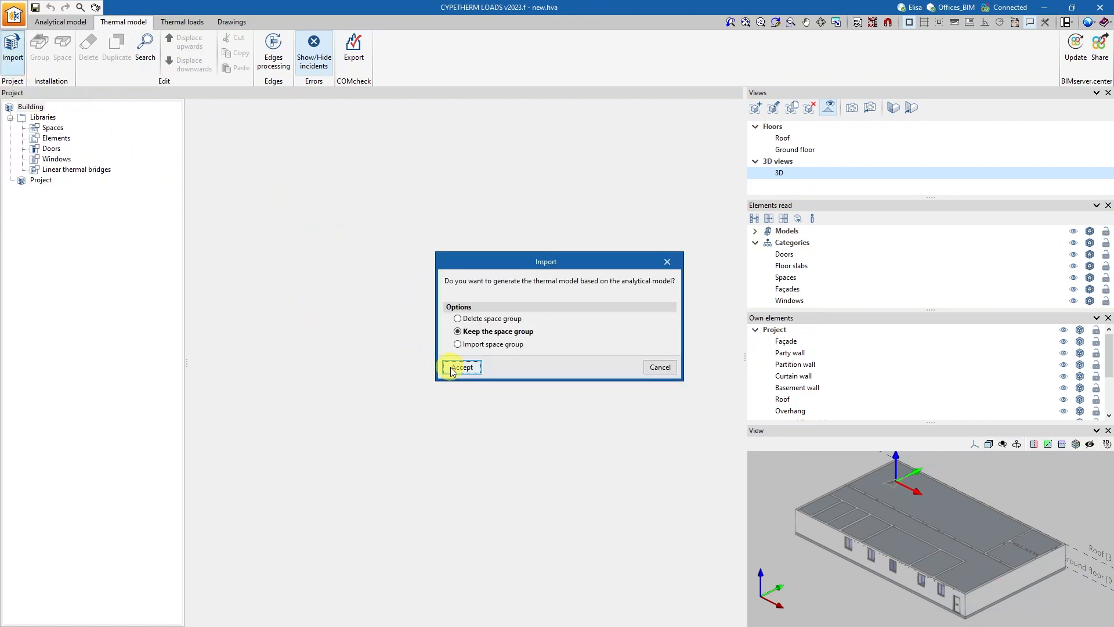
left_click(453, 367)
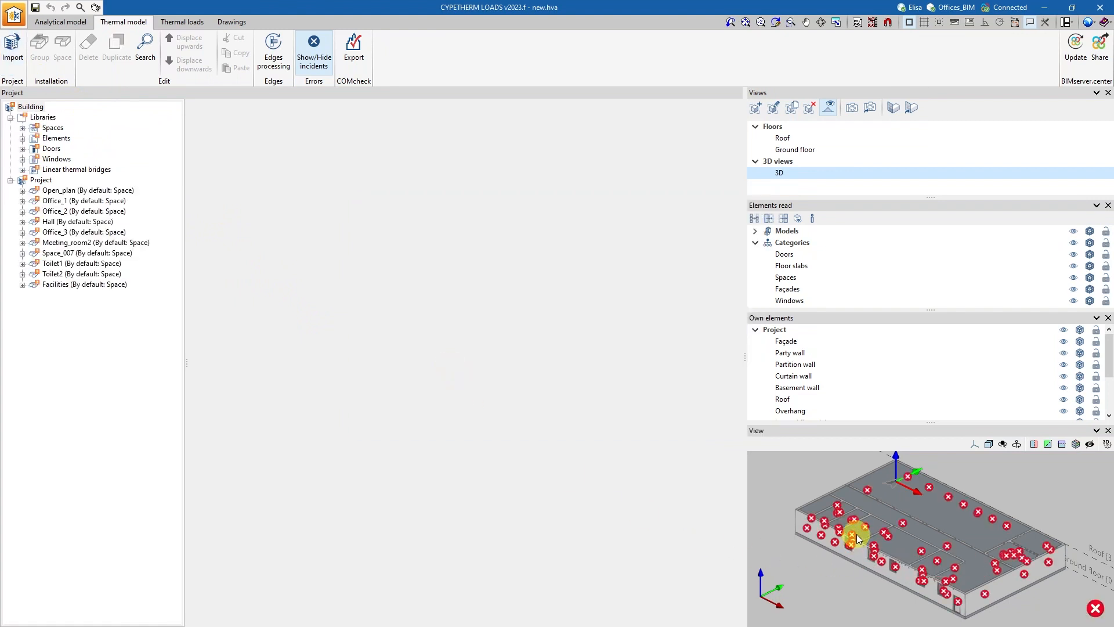
Open the default space type in the spaces library and review its classification, calculation conditions and cooling design settings.
left_click(22, 128)
left_click(52, 128)
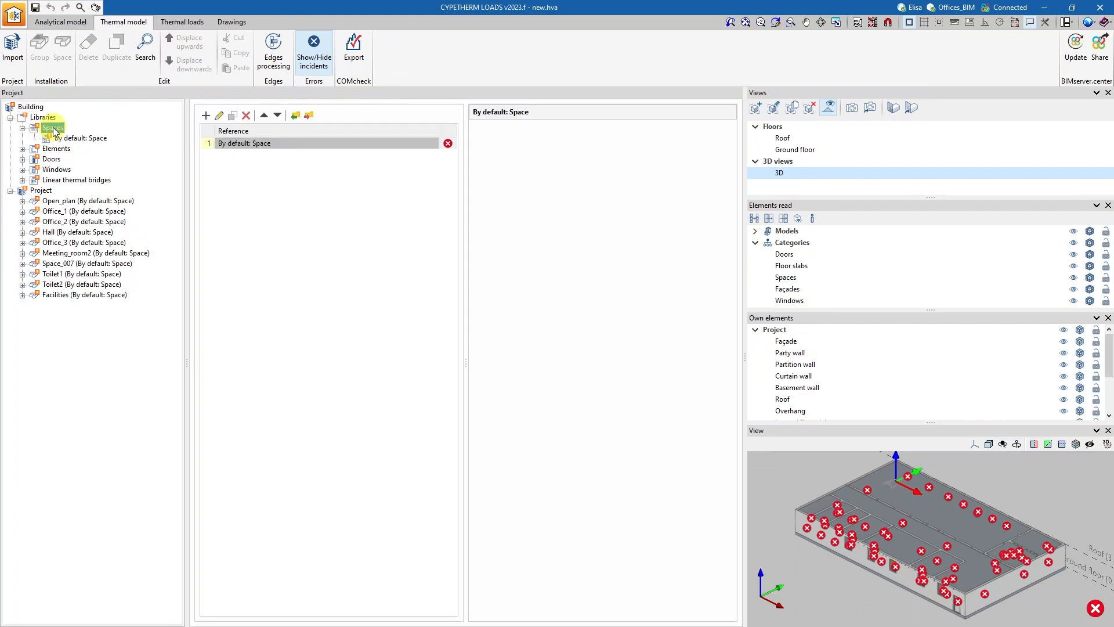
double_click(257, 145)
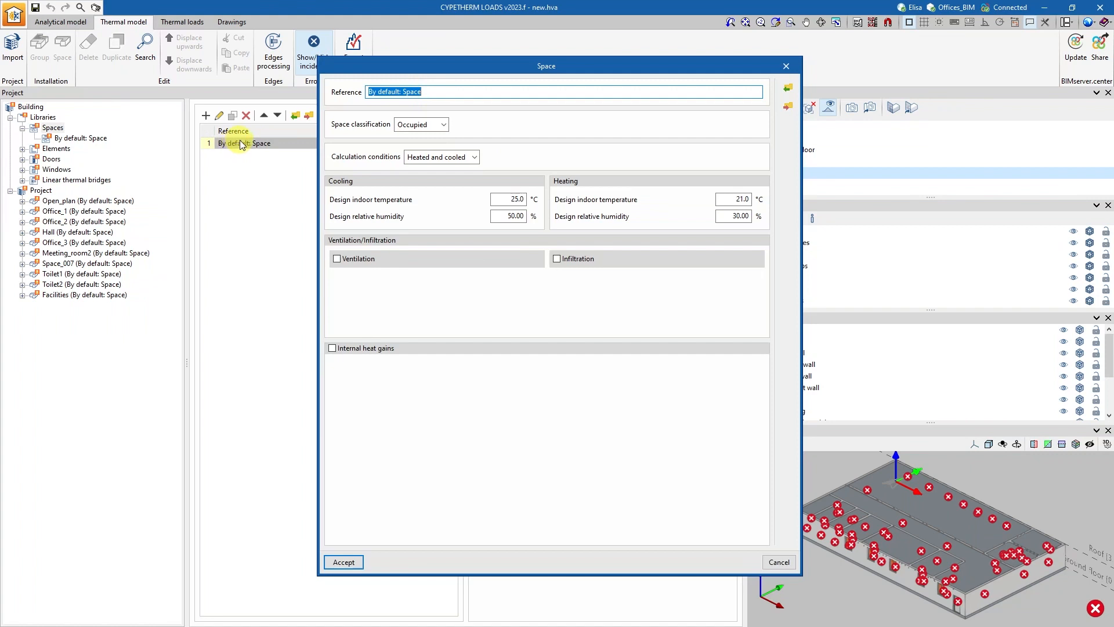
left_click(444, 125)
left_click(450, 131)
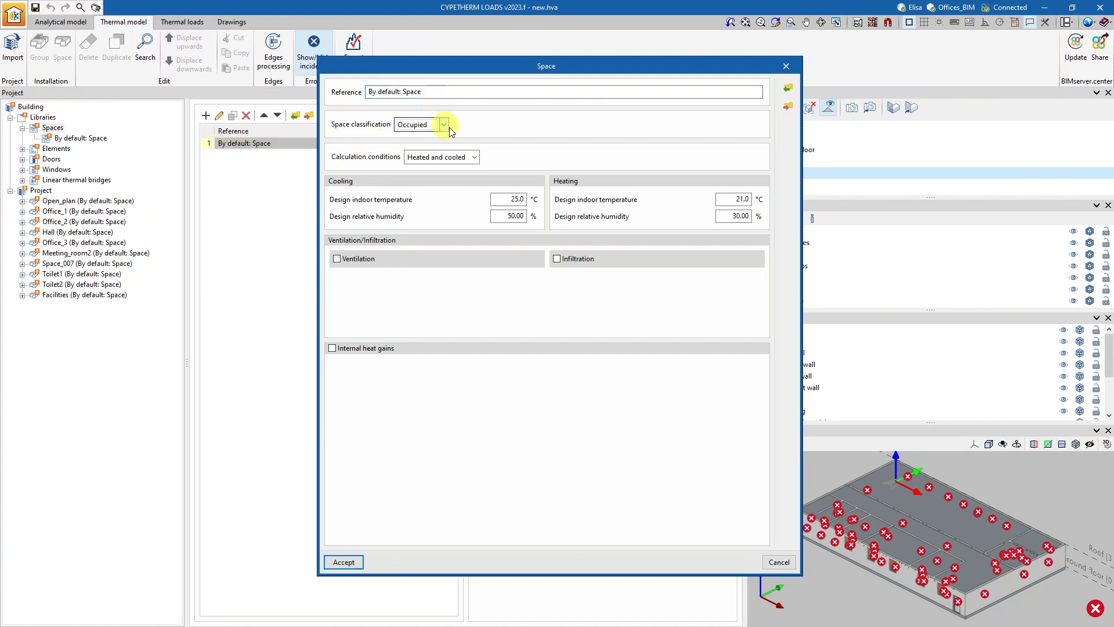
left_click(473, 157)
left_click(474, 158)
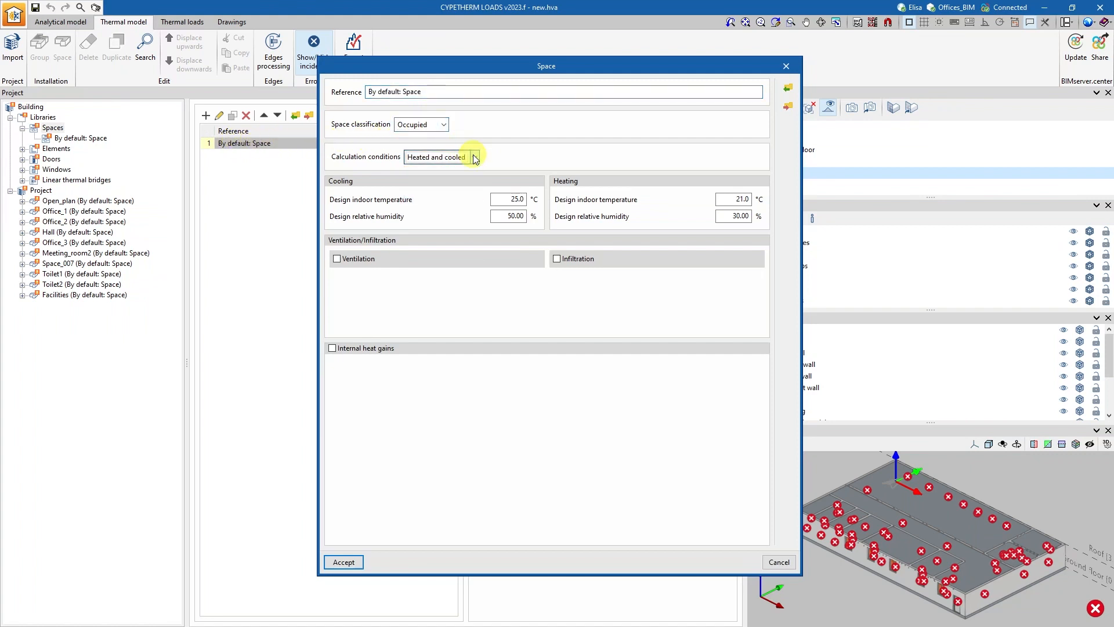
left_click(507, 197)
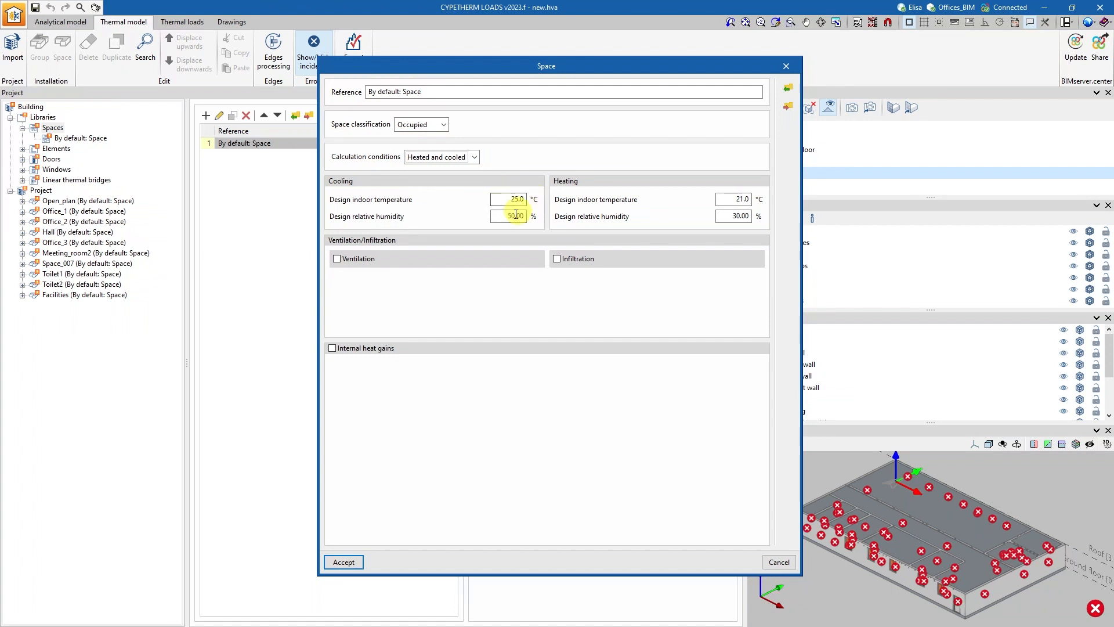
Enable ventilation for the default space using the Office Buildings rate for Office space, 9 (l/s)/person, and activate heat recovery.
left_click(337, 259)
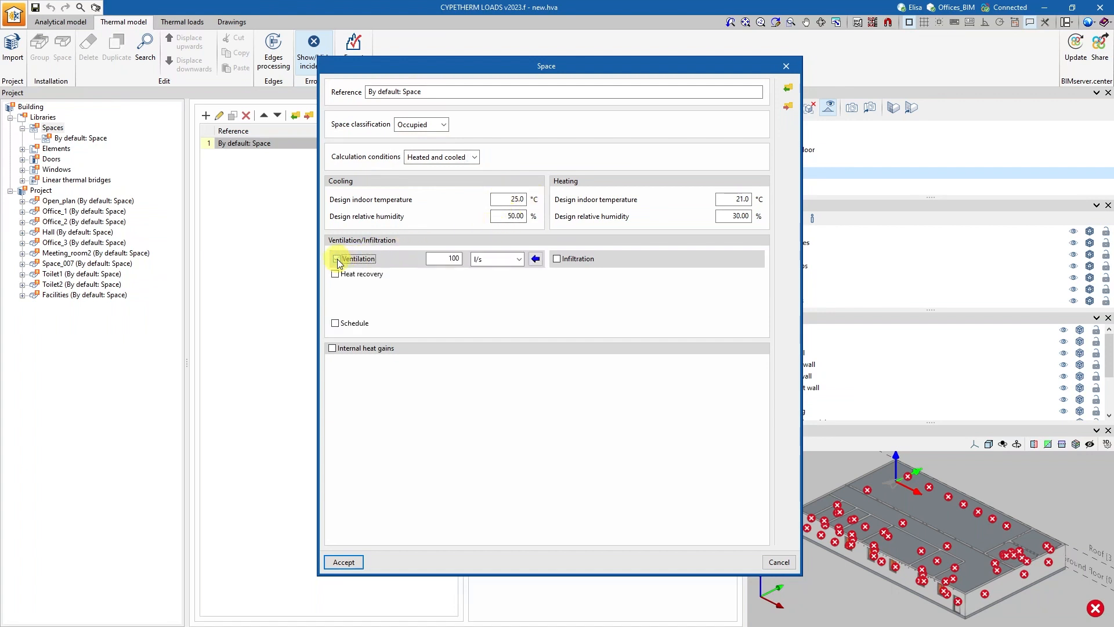
left_click(482, 258)
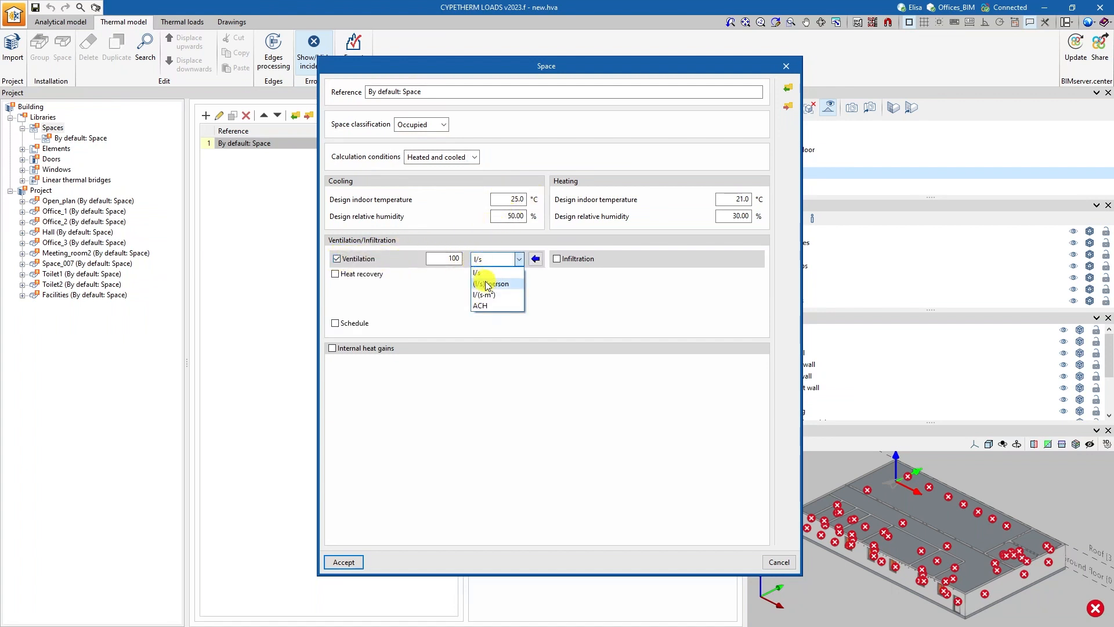
left_click(488, 283)
double_click(454, 259)
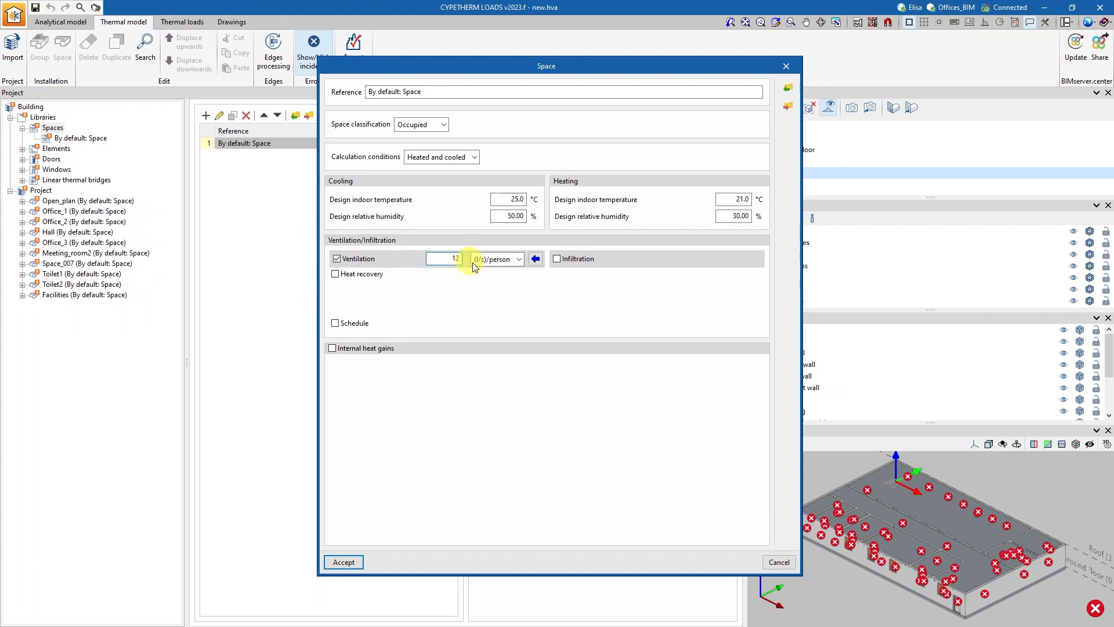
left_click(535, 260)
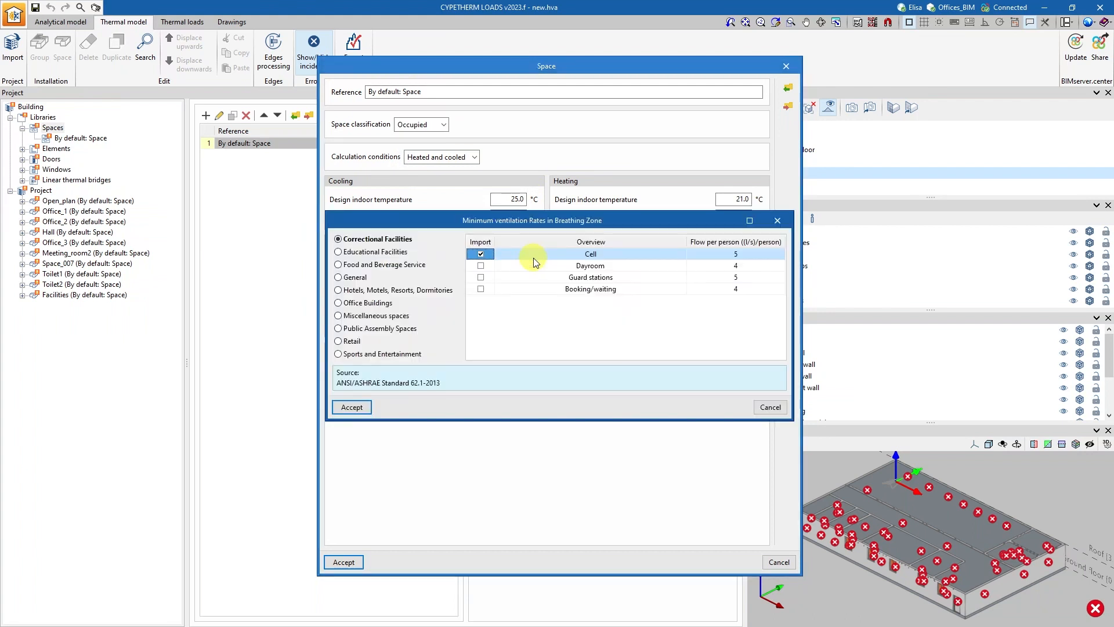
left_click(361, 303)
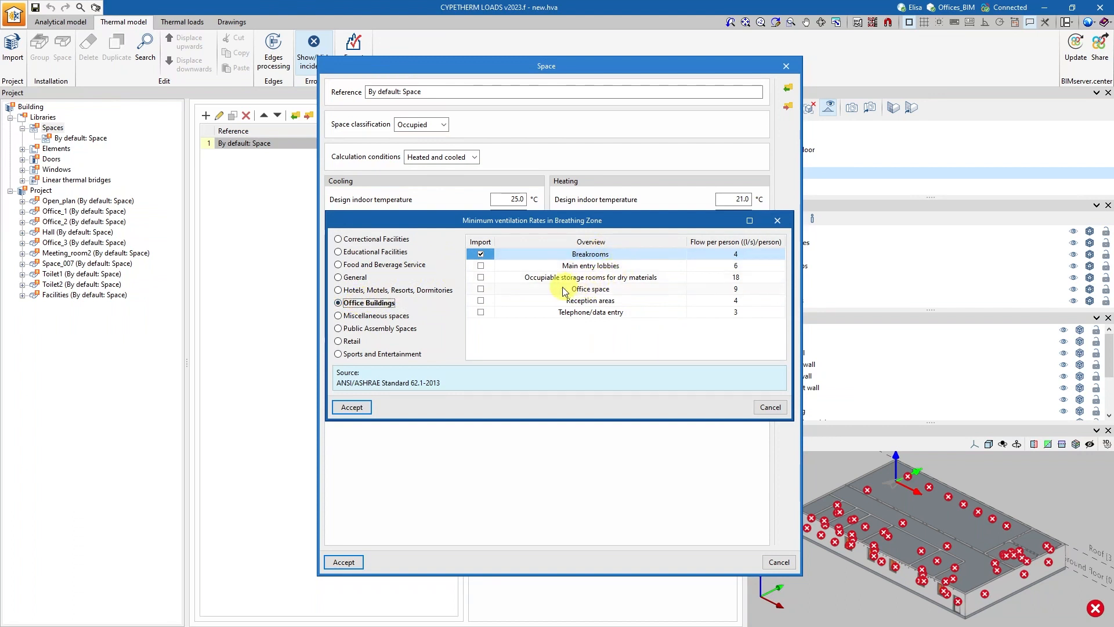
left_click(480, 288)
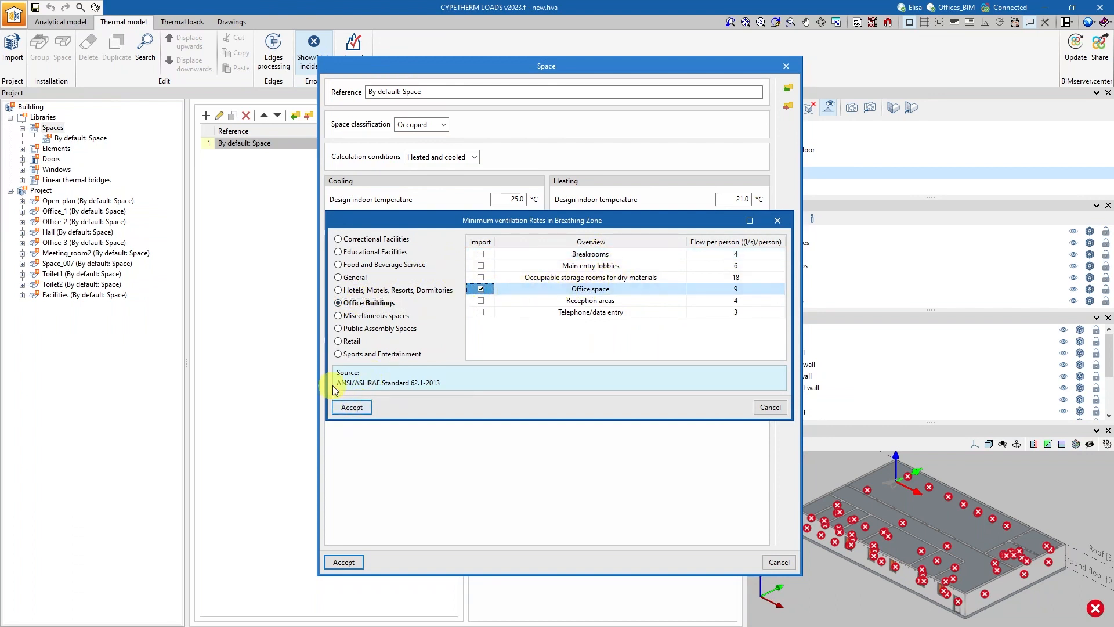
left_click(352, 407)
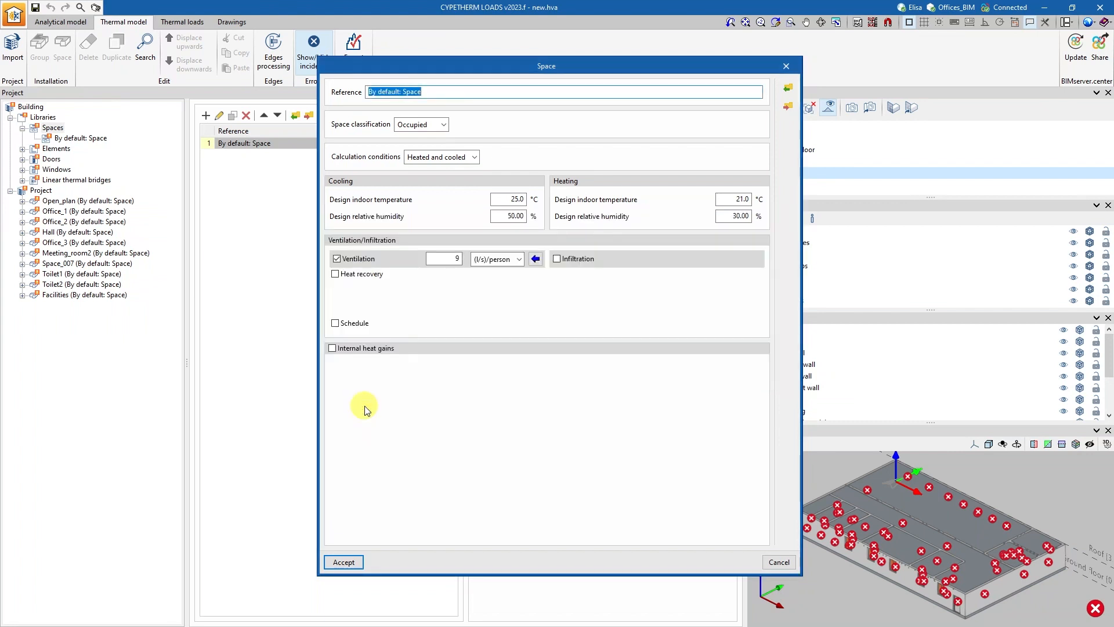
left_click(335, 274)
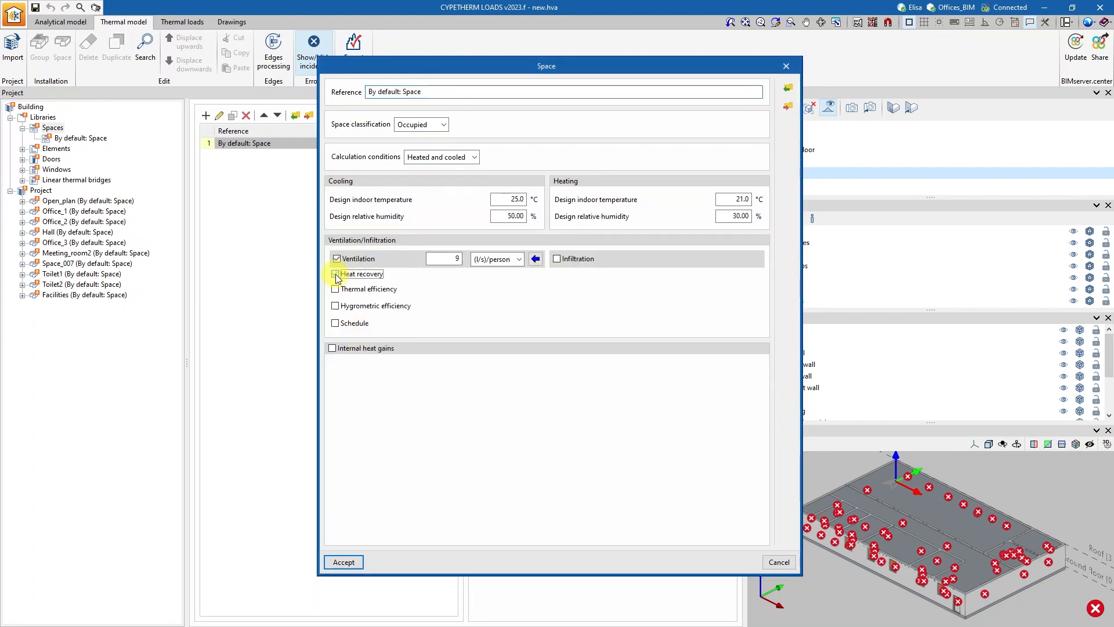
Enable 50% thermal efficiency for heat recovery, and infiltration analysed in accordance with the EN 12831 code only with nil ventilation.
left_click(336, 289)
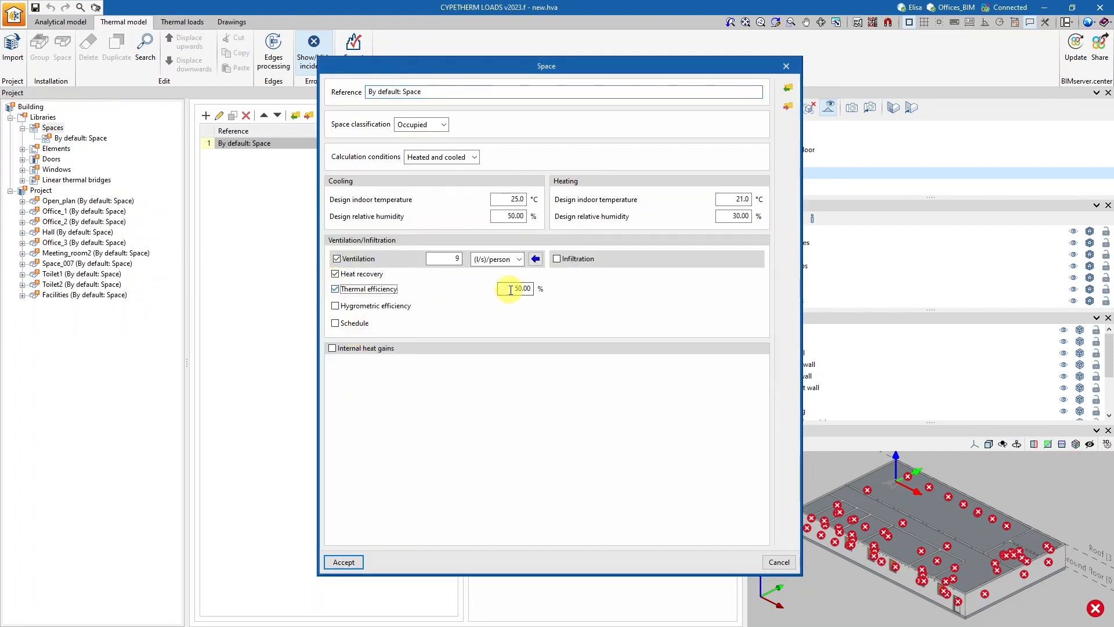
left_click(558, 260)
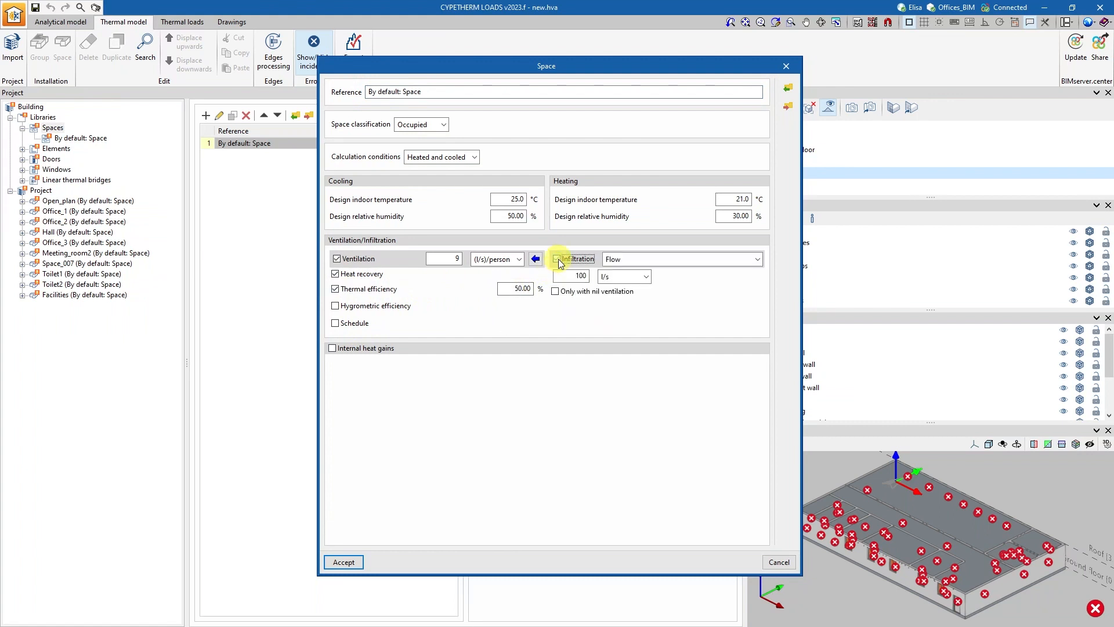
left_click(615, 262)
left_click(625, 283)
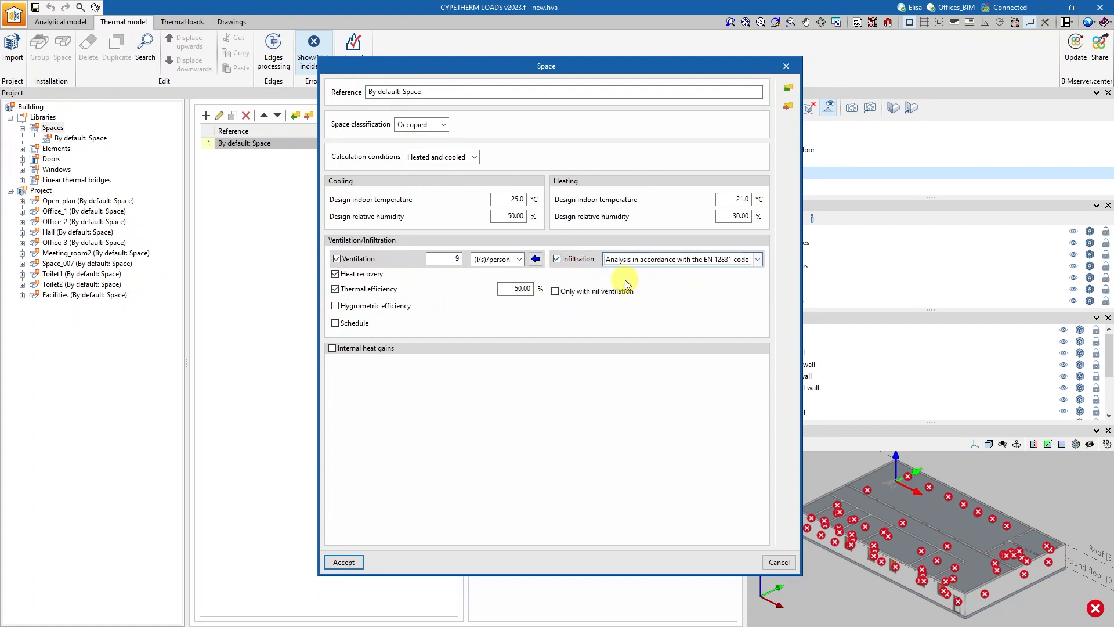
left_click(556, 292)
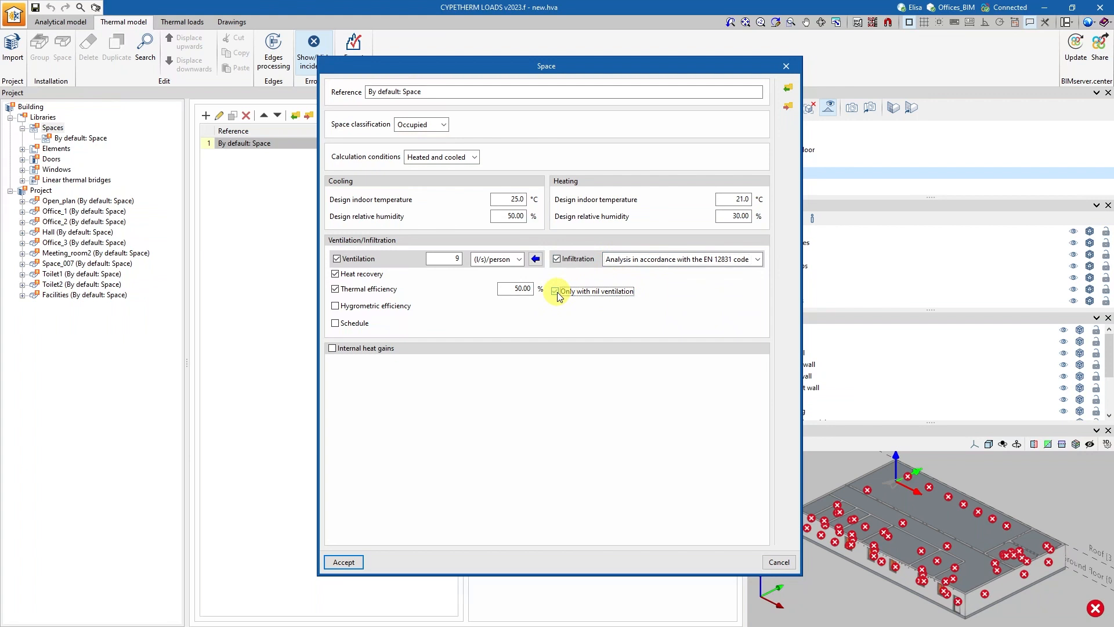
Enable internal heat gains from people, import the Office Buildings occupant density for Office space, and override it with 10 m²/person.
left_click(333, 349)
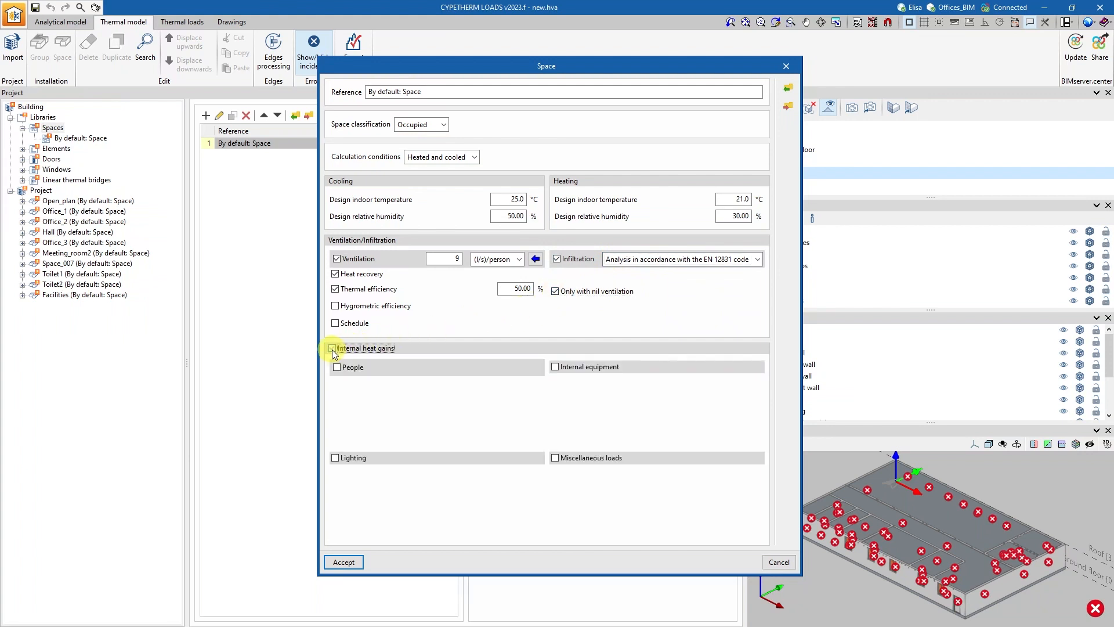
left_click(337, 368)
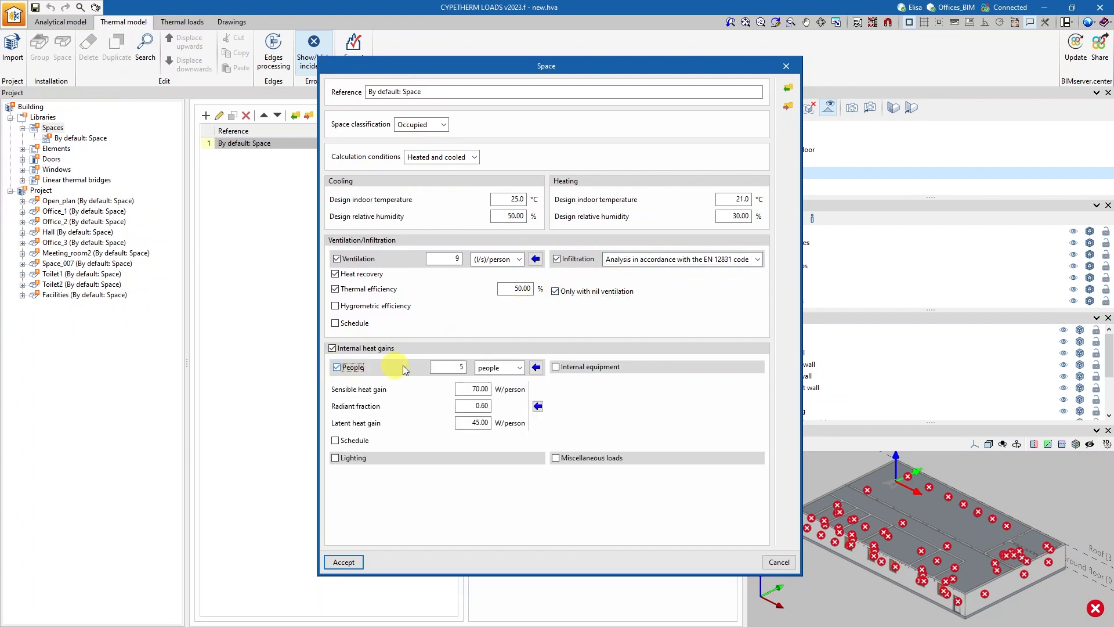
left_click(535, 368)
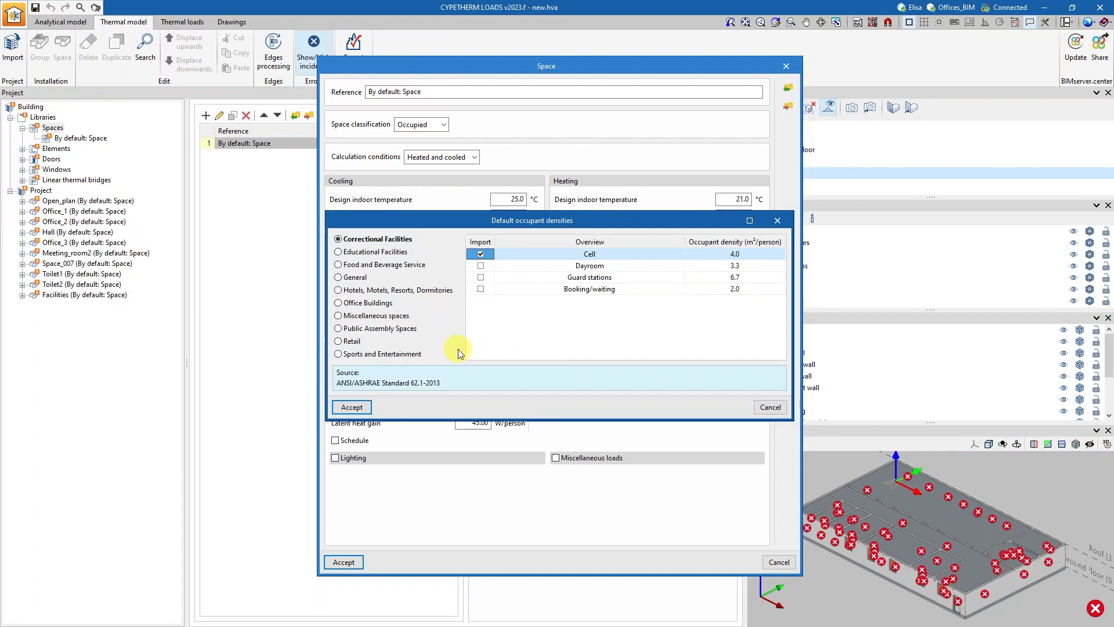
left_click(381, 302)
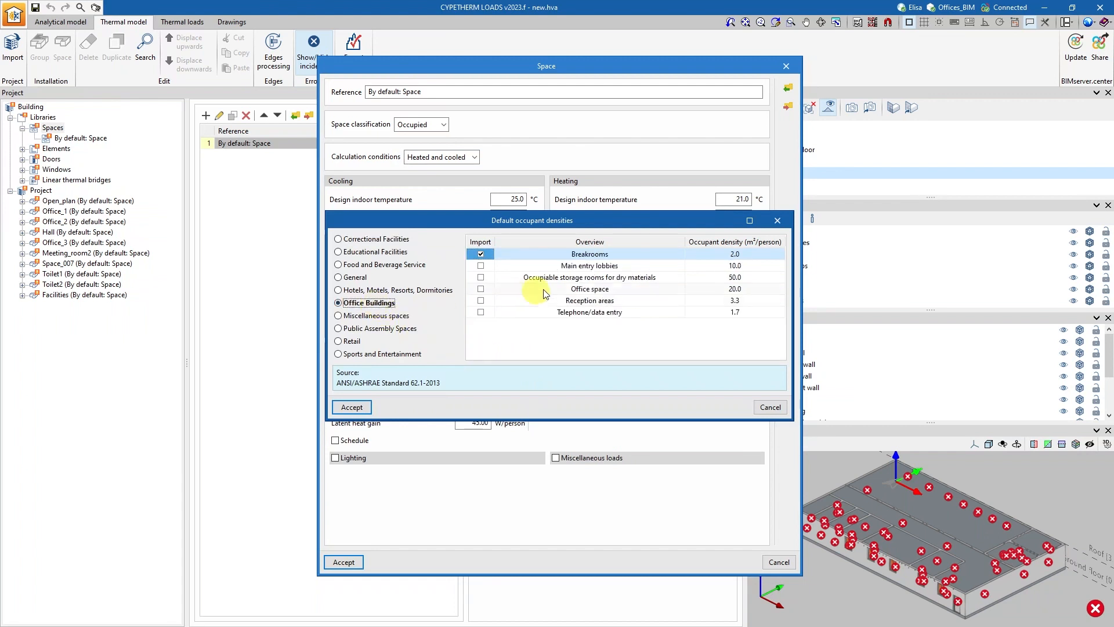
left_click(480, 288)
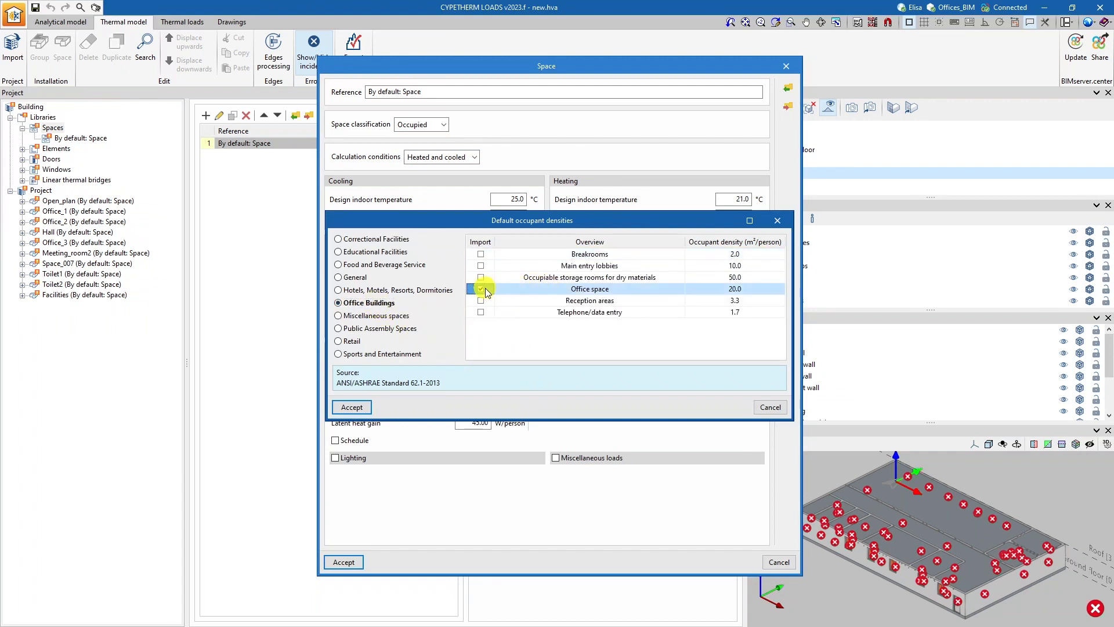
left_click(351, 407)
double_click(459, 368)
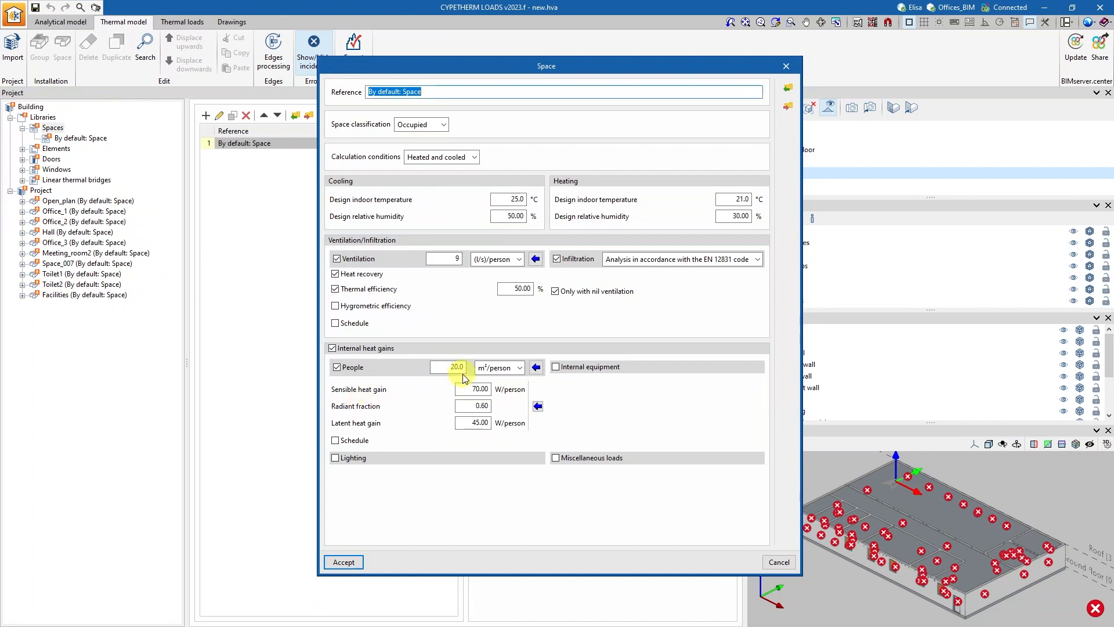
type("20.0")
left_click_drag(449, 367, 477, 363)
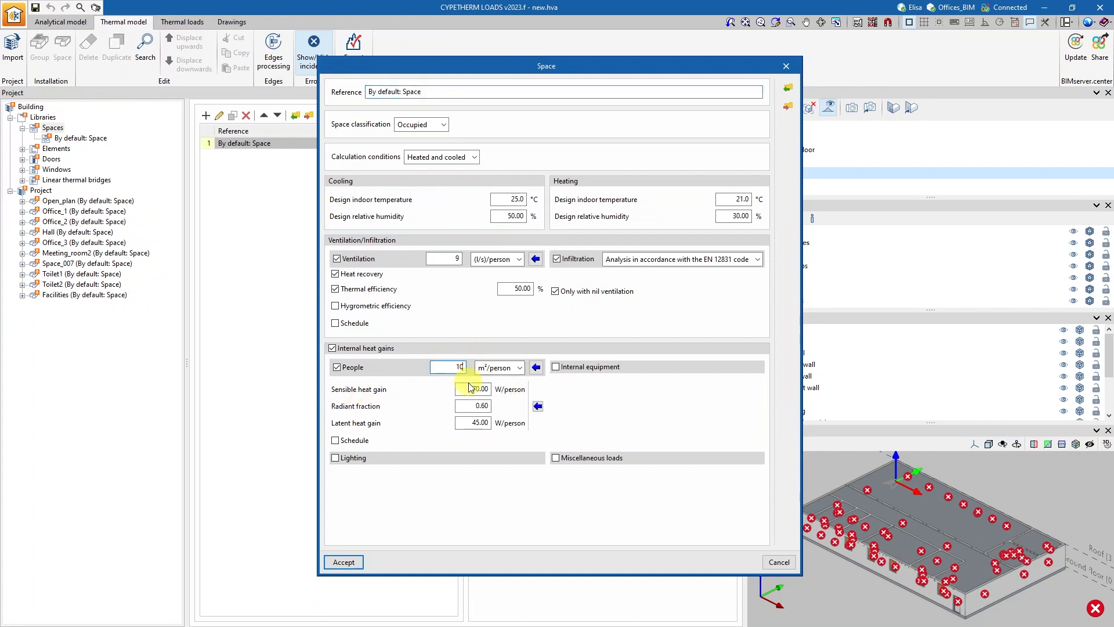
Set the people heat gains from the activity degree "Moderately active office work (offices, hotels, apartments)".
left_click(538, 405)
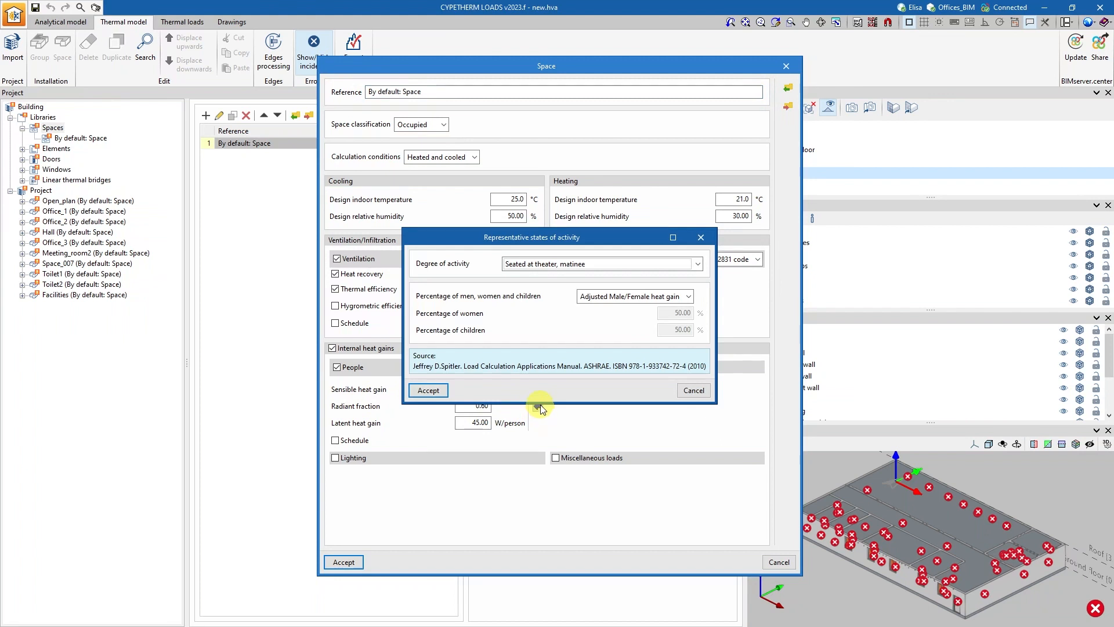
left_click(582, 270)
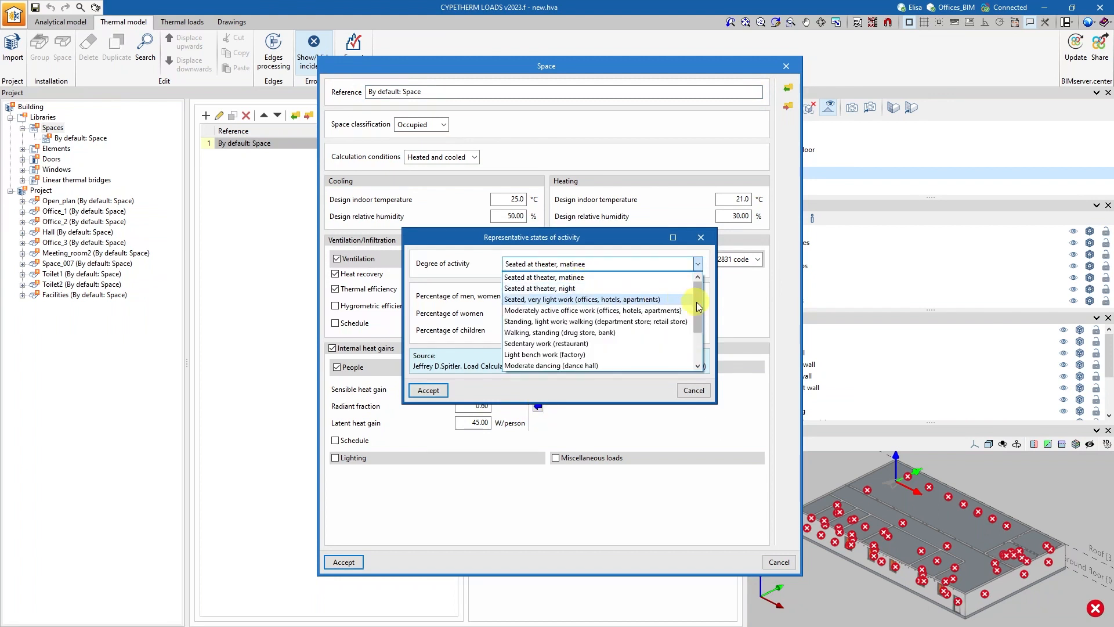
mouse_move(697, 301)
left_mouse_down()
mouse_move(700, 335)
mouse_move(697, 282)
left_mouse_up()
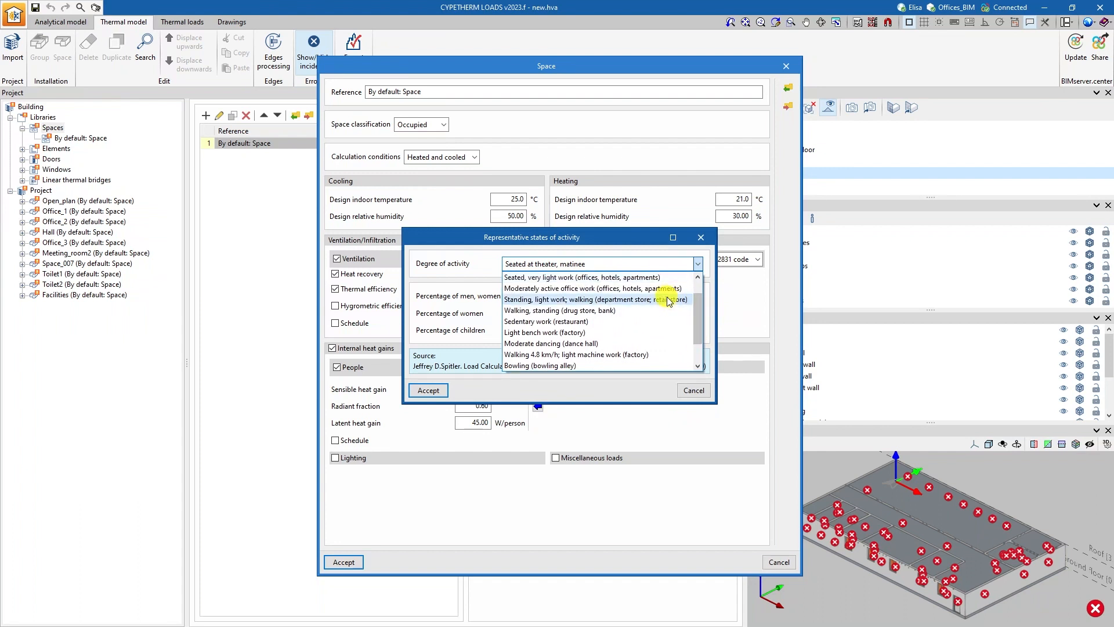
left_click(670, 291)
left_click(428, 390)
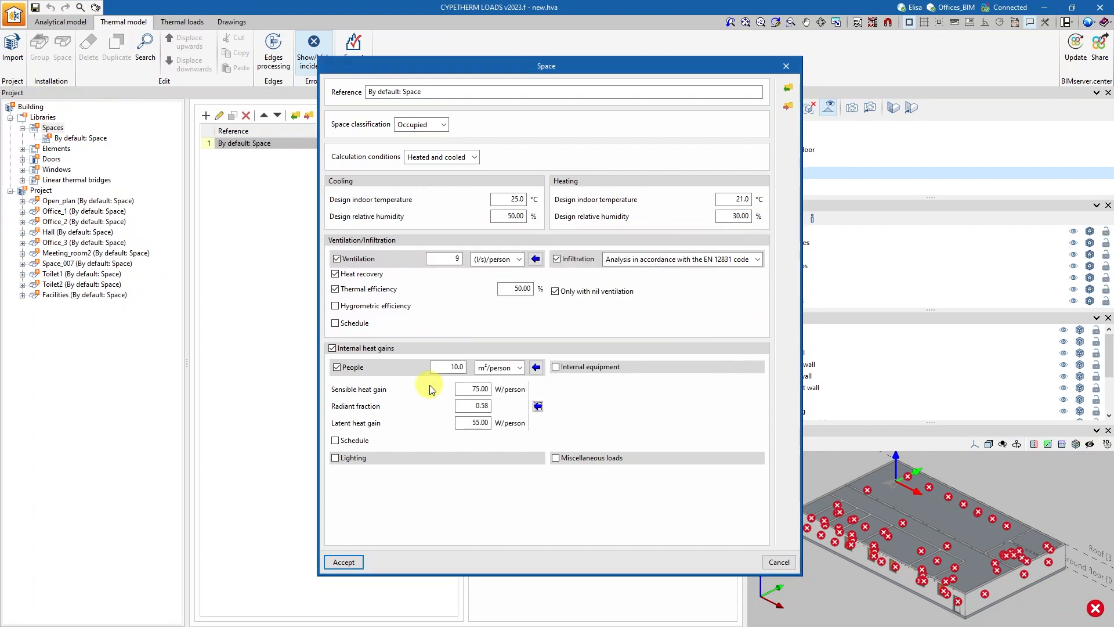
Enable internal equipment gains and apply the recommended load factors for an office of Medium load density.
left_click(556, 367)
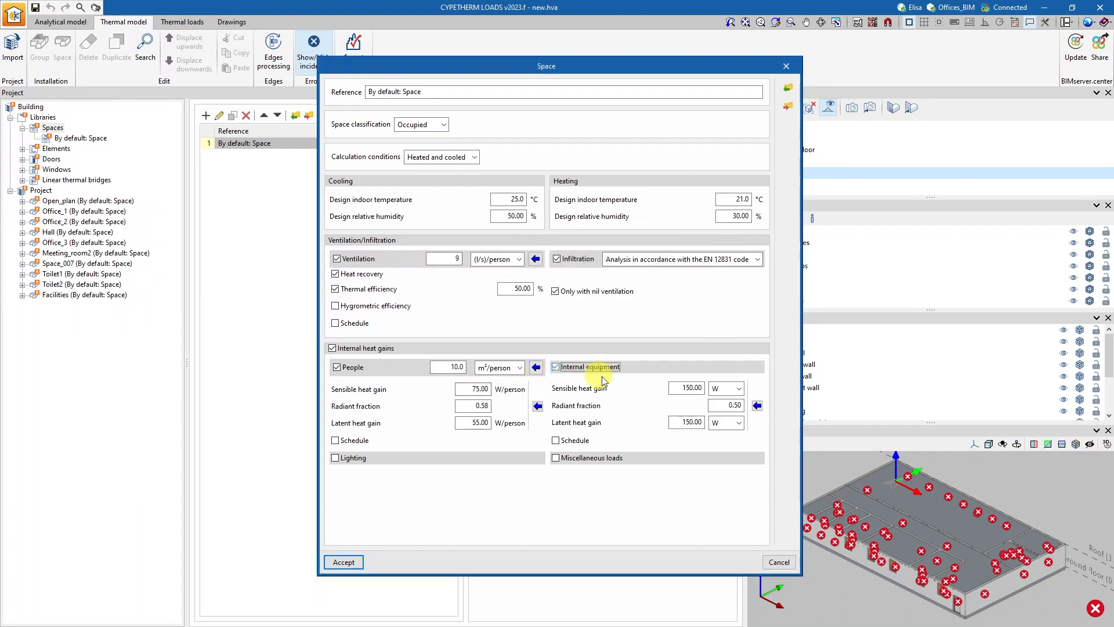
left_click(757, 405)
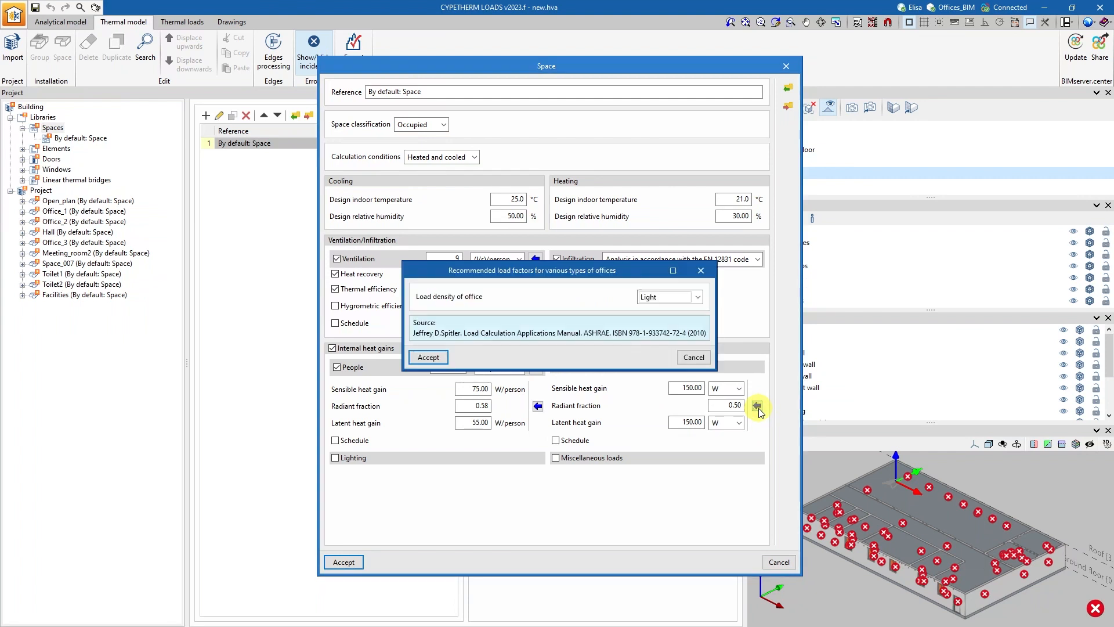
left_click(698, 298)
left_click(653, 321)
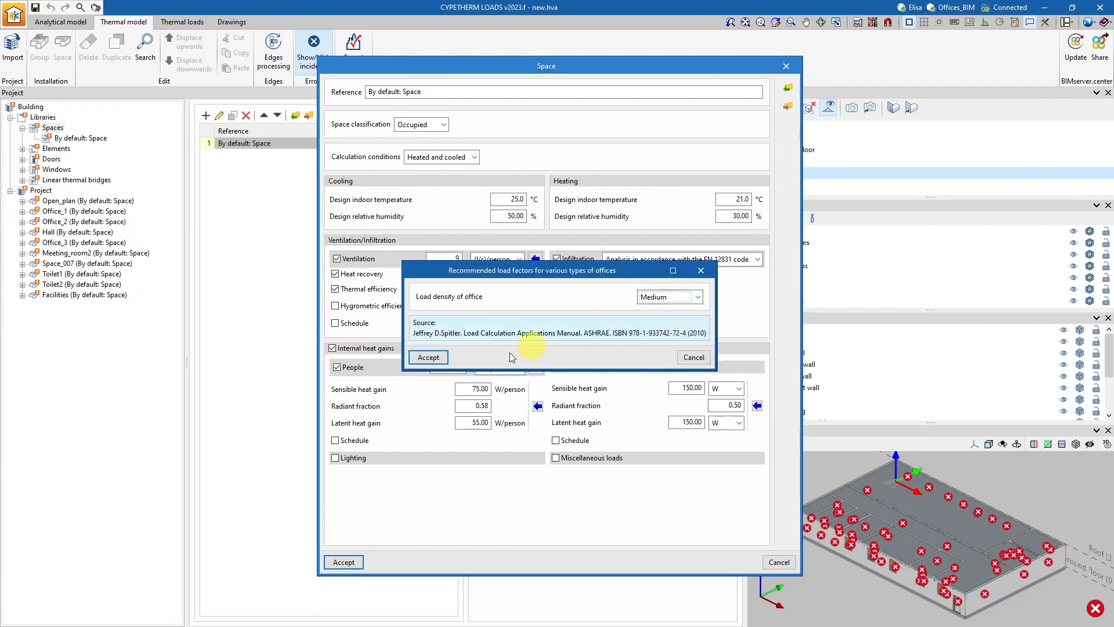
left_click(428, 357)
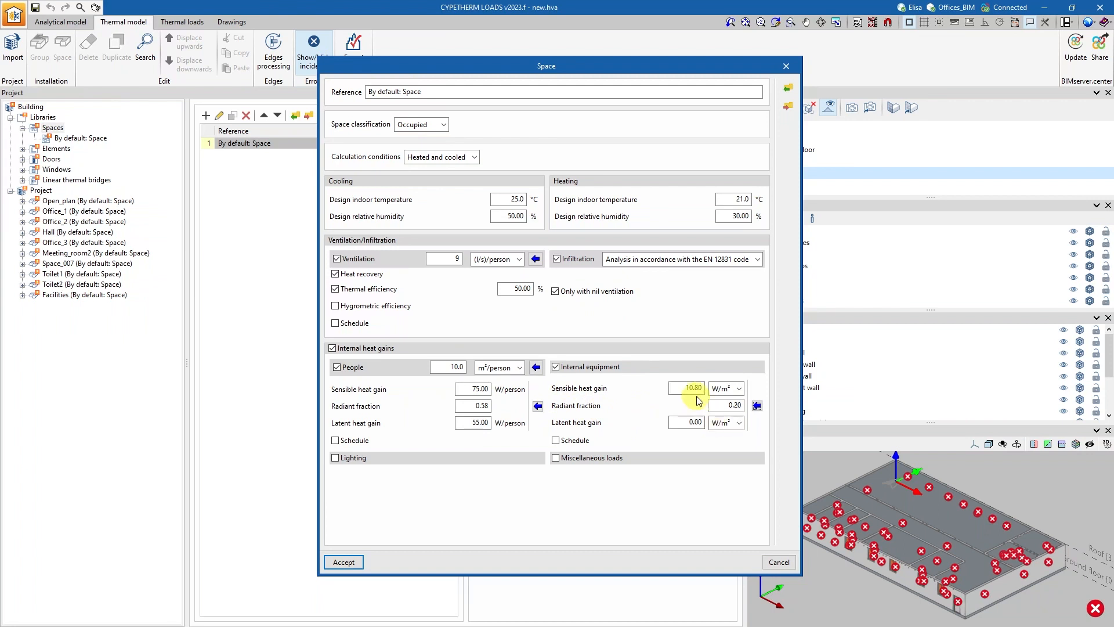
Enable lighting gains using the building area type's power density of 8.80 W/m², leaving miscellaneous loads disabled.
left_click(334, 458)
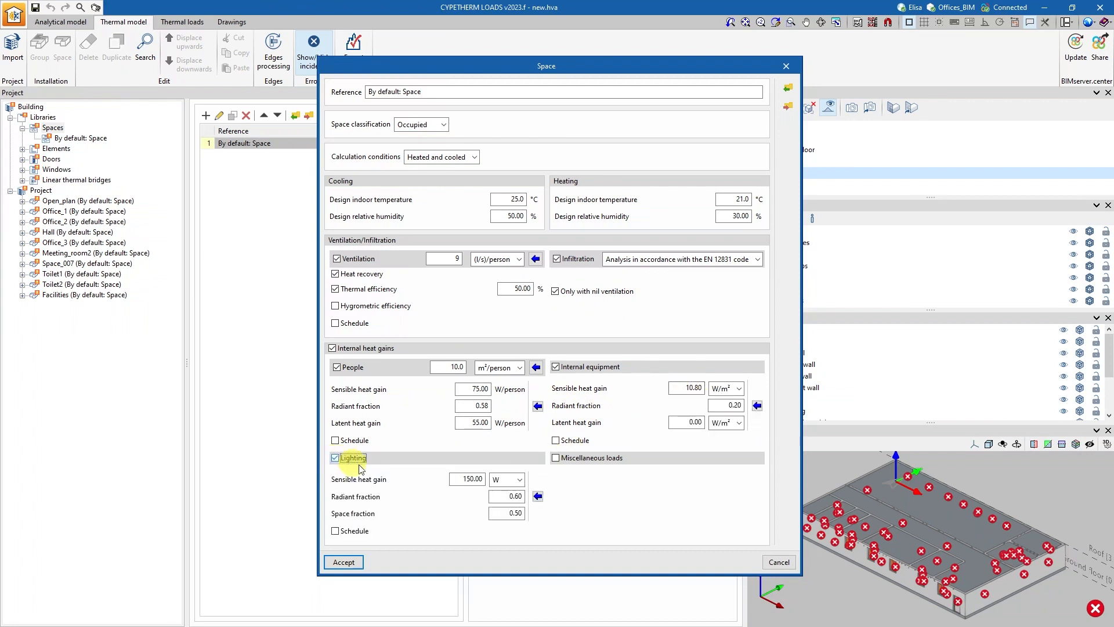
left_click(537, 496)
left_click(645, 283)
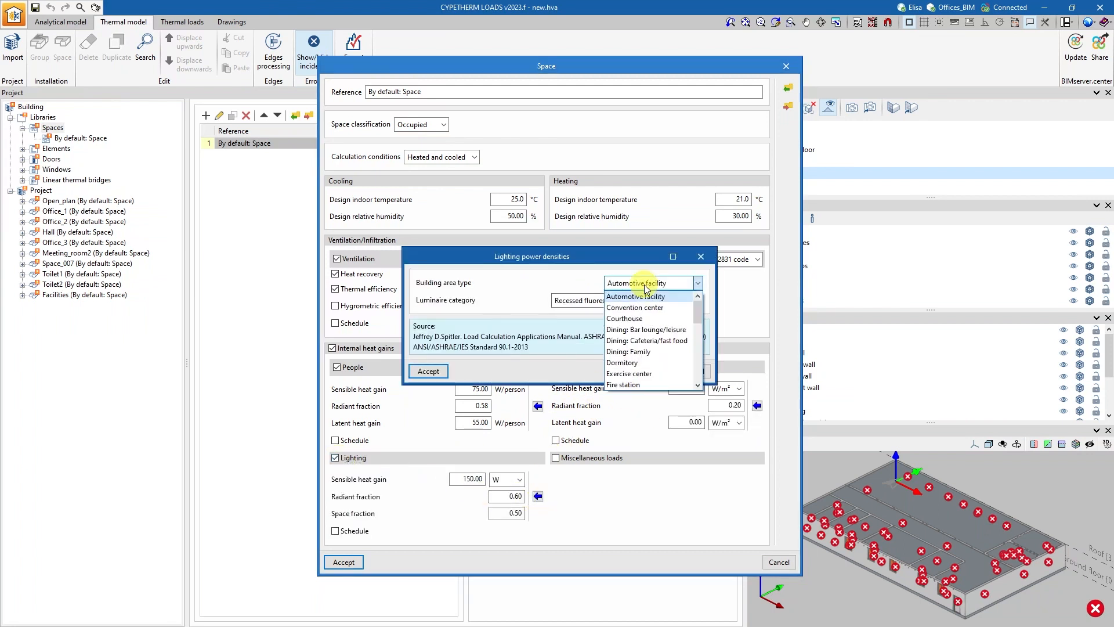
left_click_drag(699, 302, 700, 336)
left_click(614, 365)
left_click(428, 371)
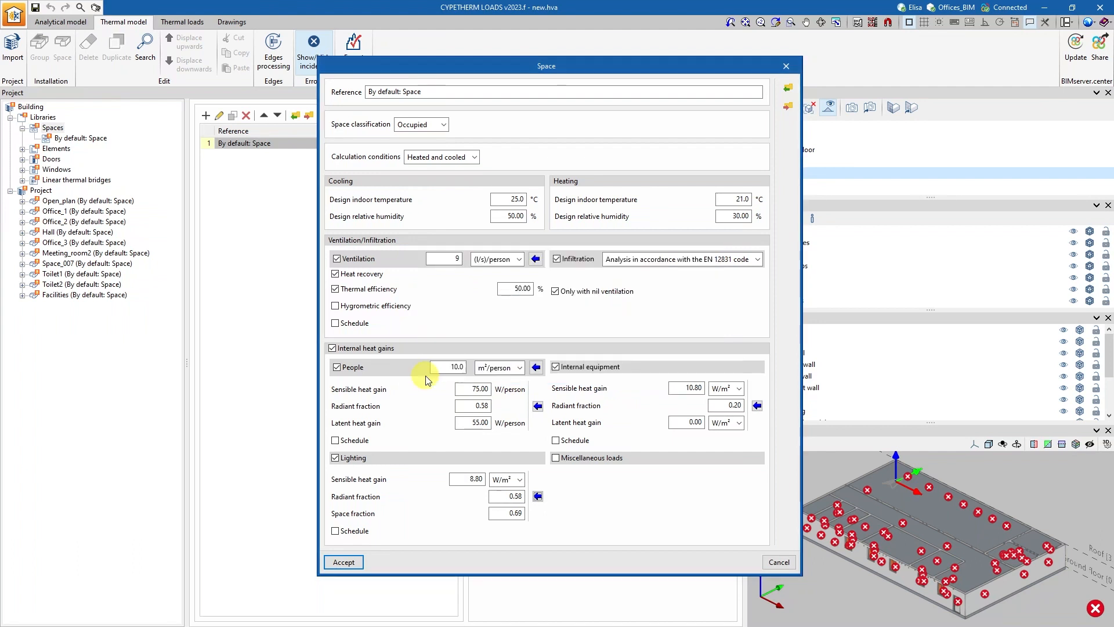
left_click(556, 458)
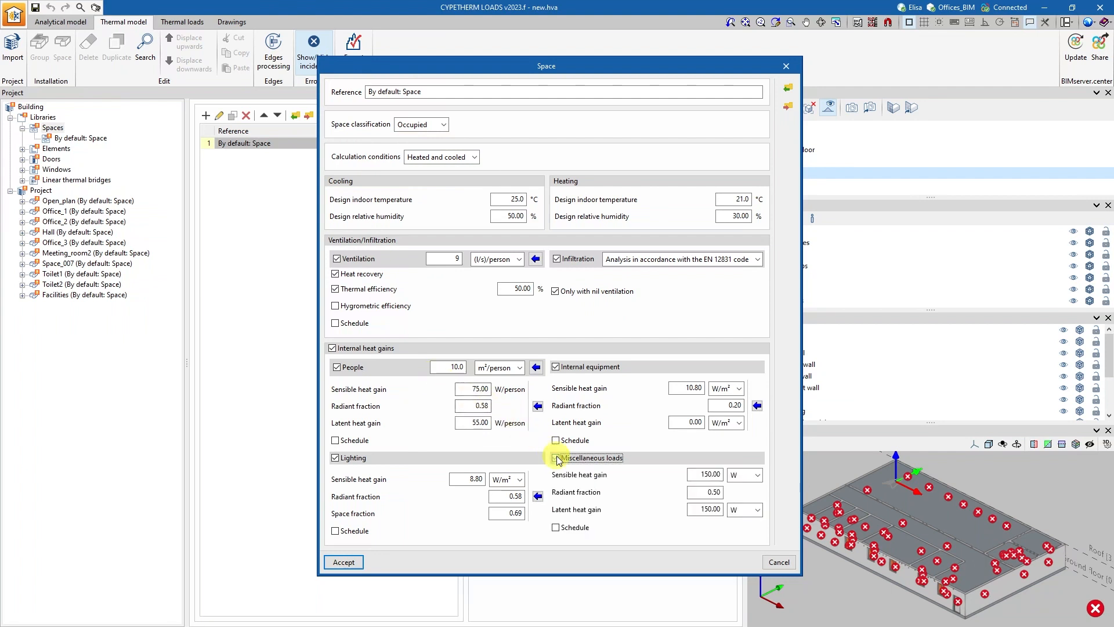
left_click(557, 458)
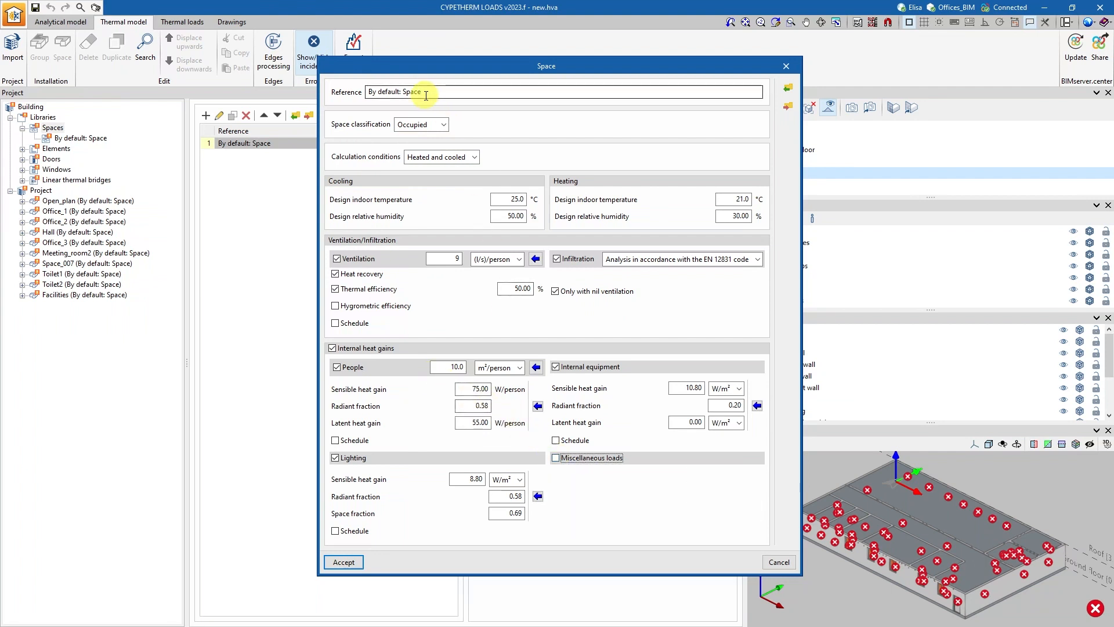
Export the space definition to a library file named Office in C:\biblioteca_materiales, and accept the space settings.
left_click(788, 88)
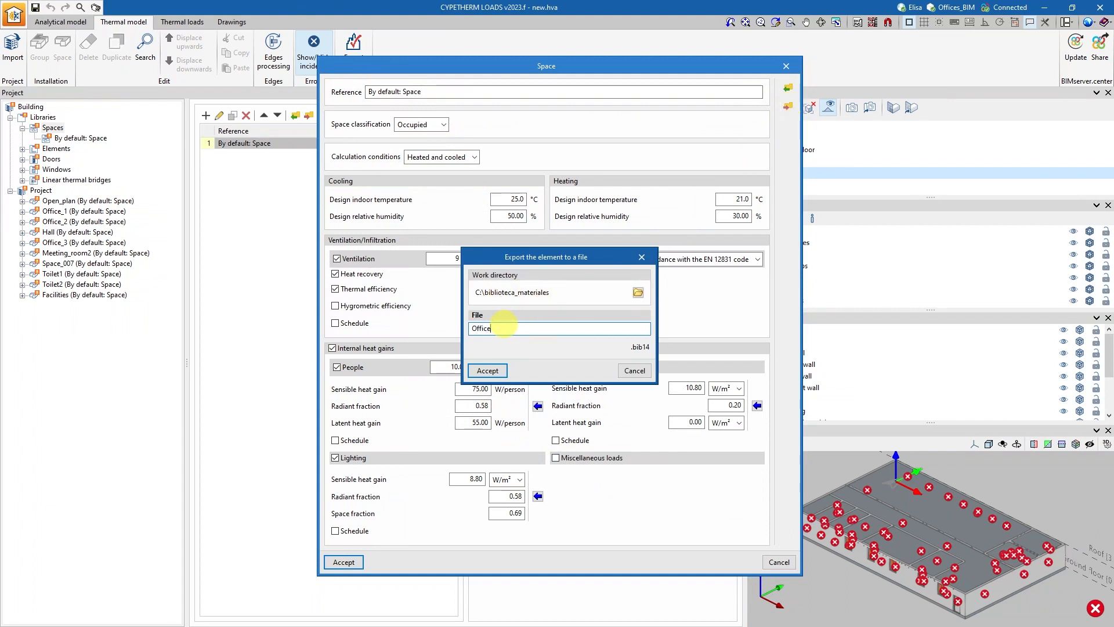
type("Office")
left_click(487, 370)
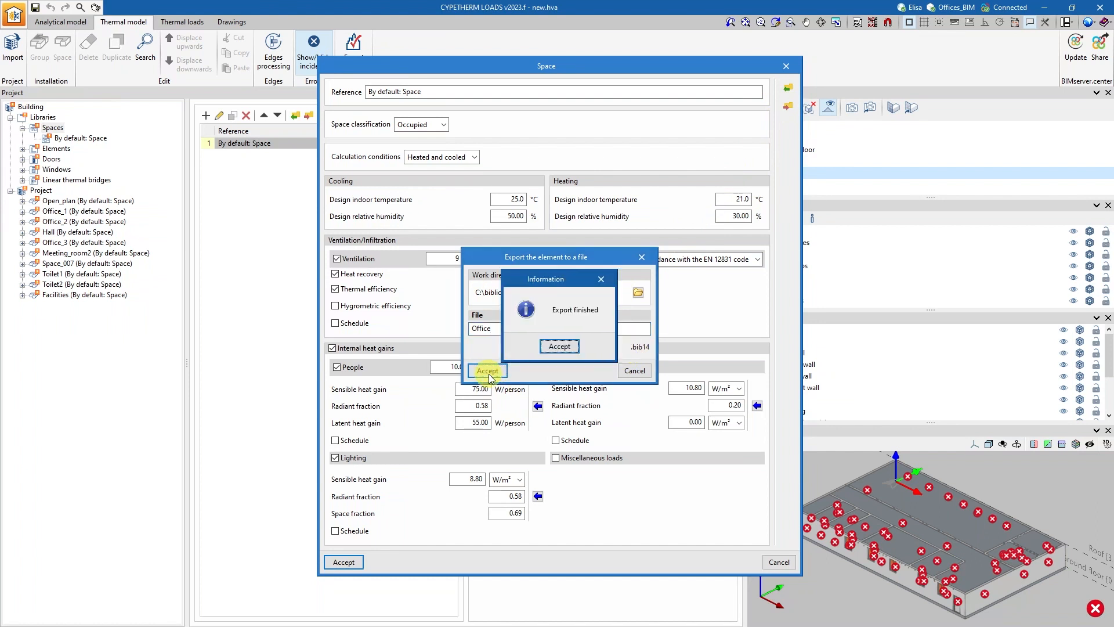
left_click(561, 347)
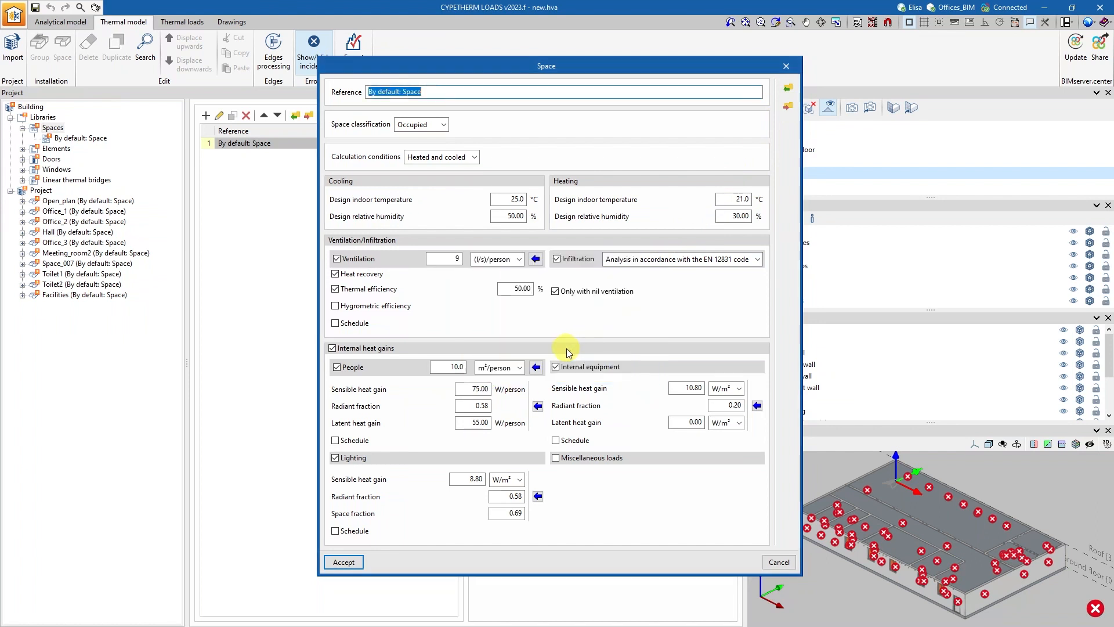
left_click(345, 562)
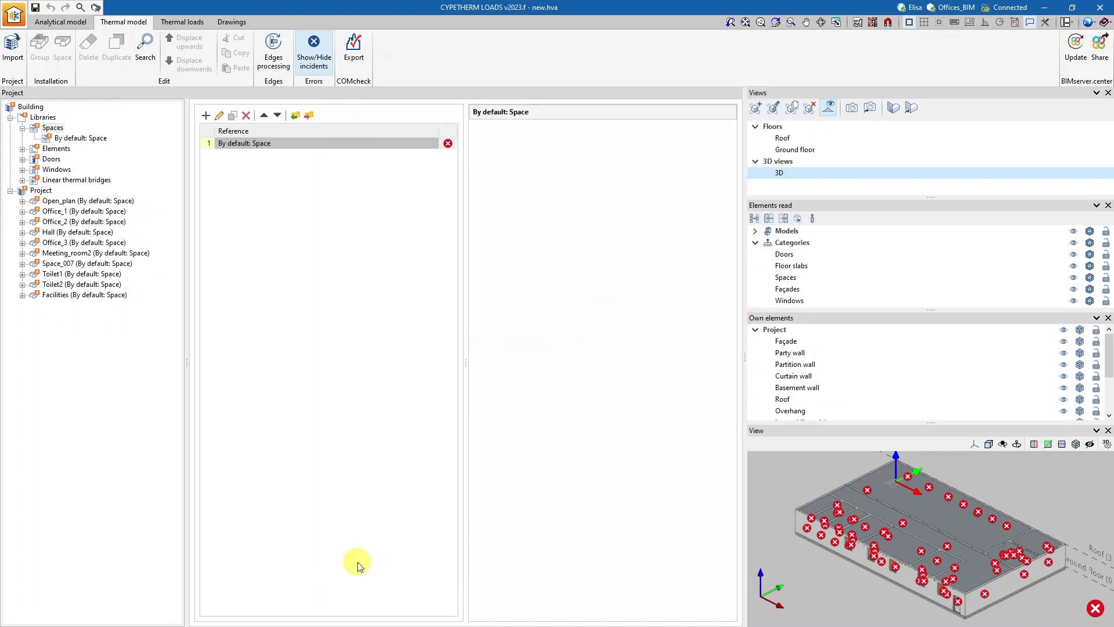
Open the default façade wall in the elements library for editing and start importing its predefined construction.
left_click(57, 149)
left_click(282, 138)
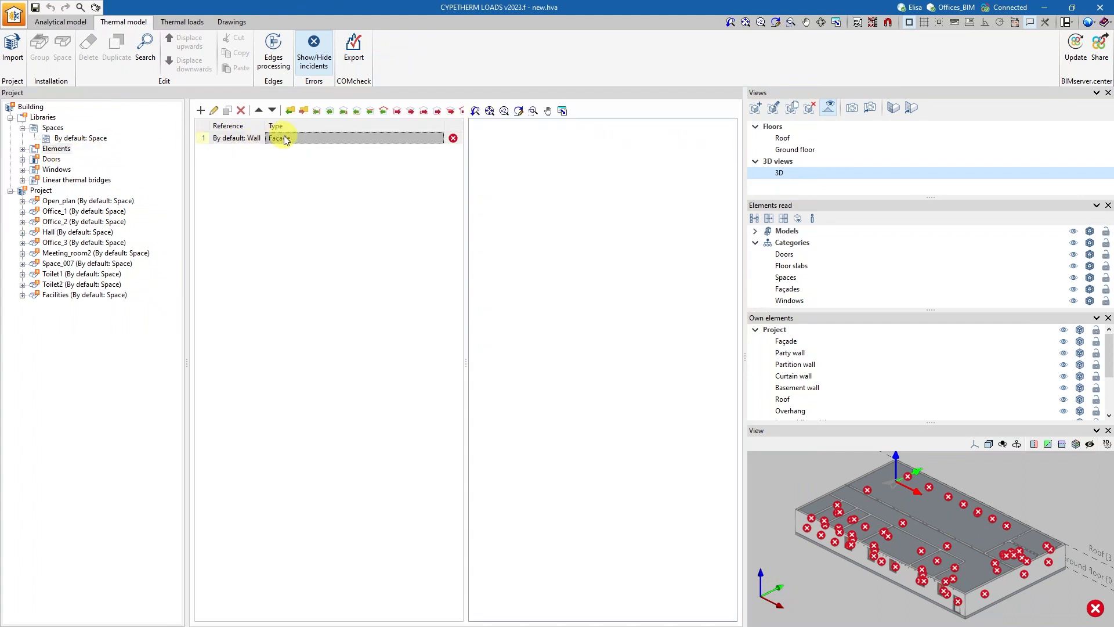
double_click(283, 137)
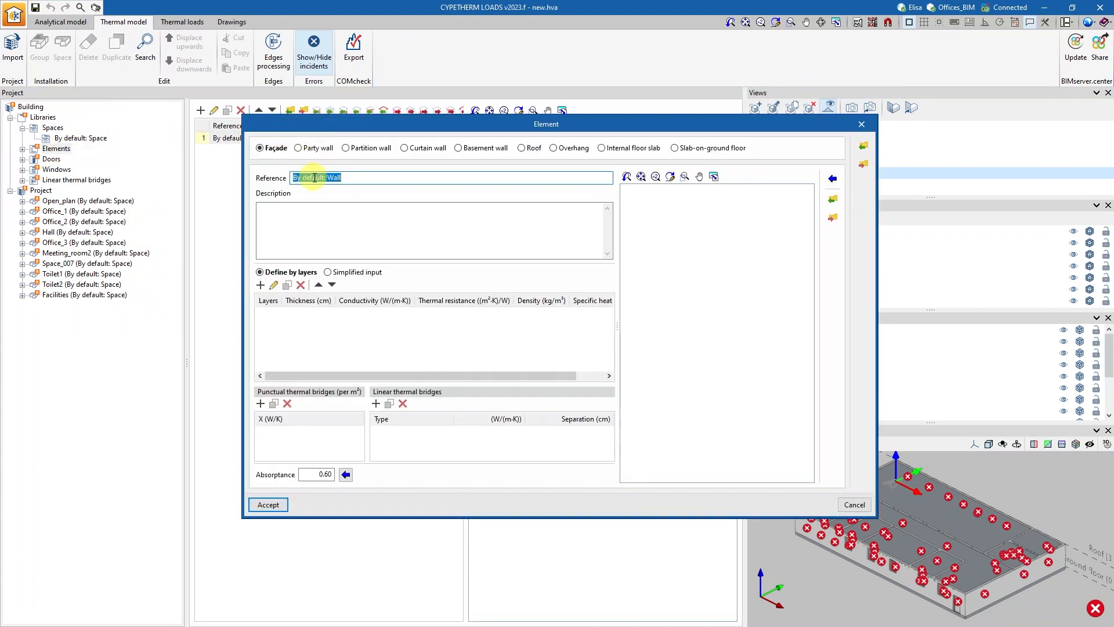
left_click(834, 181)
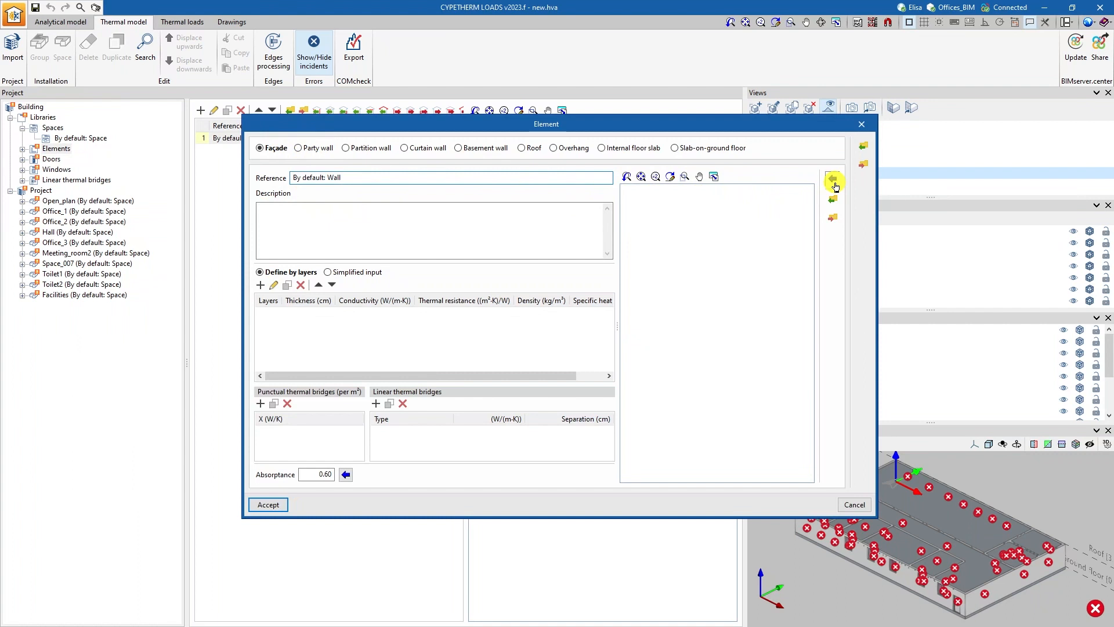
Import the predefined brick wall construction 12, "Brick, sheathing, batt insulation, gyp board", into the façade element.
left_click(834, 181)
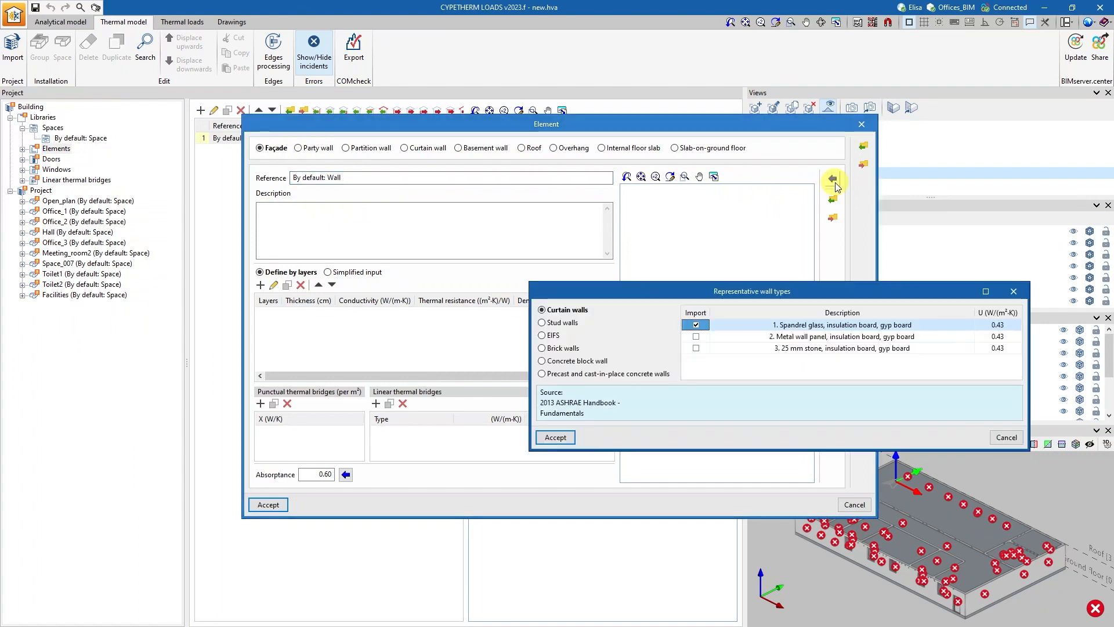
left_click(563, 348)
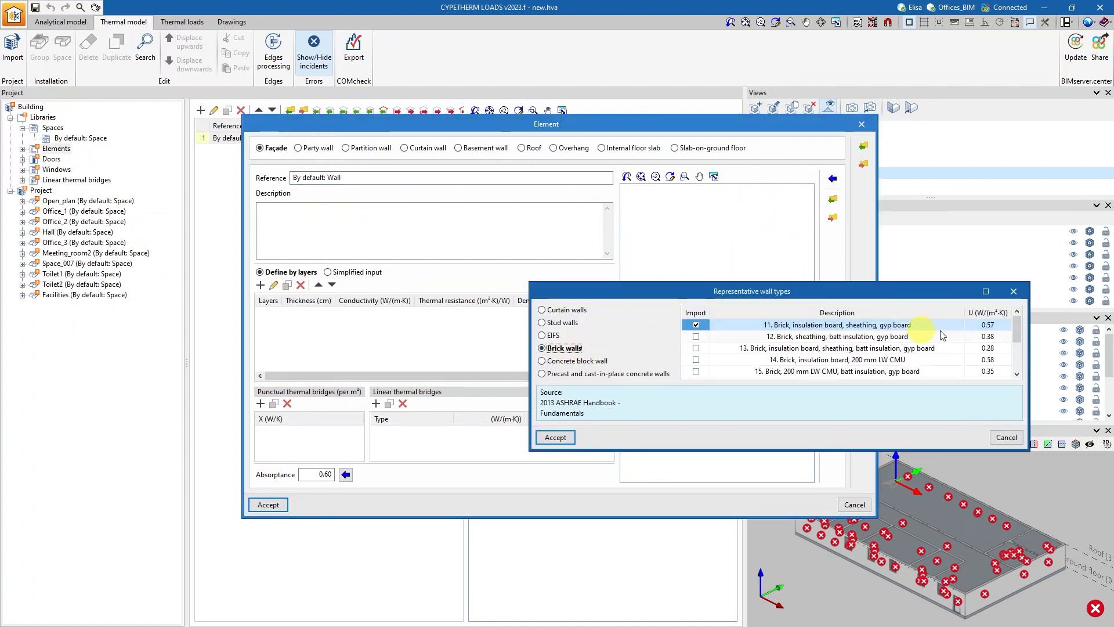
left_click(697, 337)
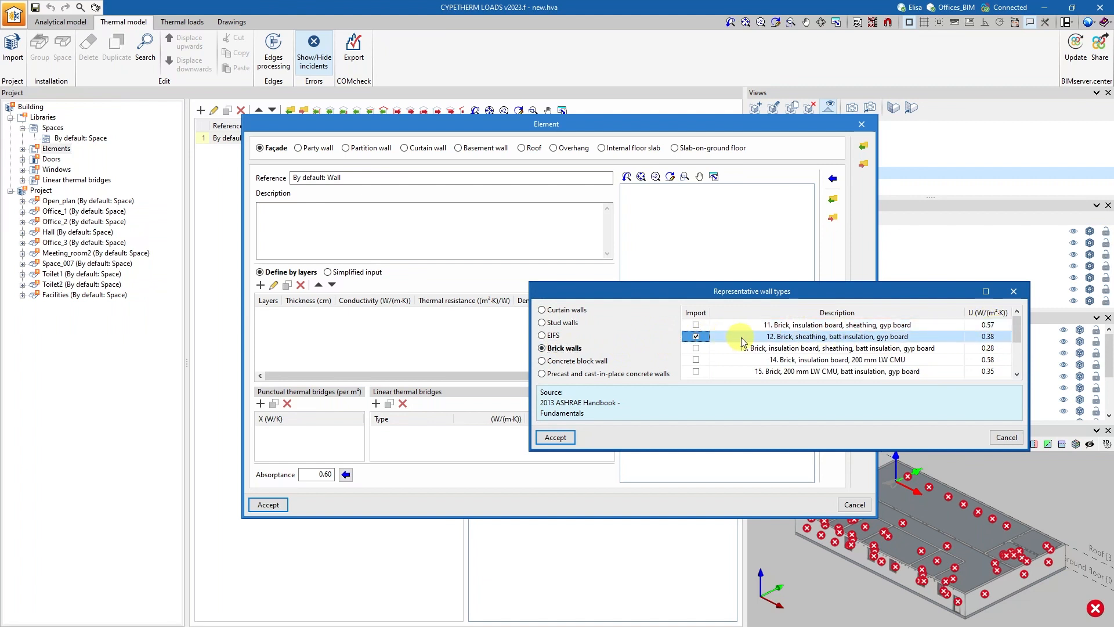
left_click(555, 436)
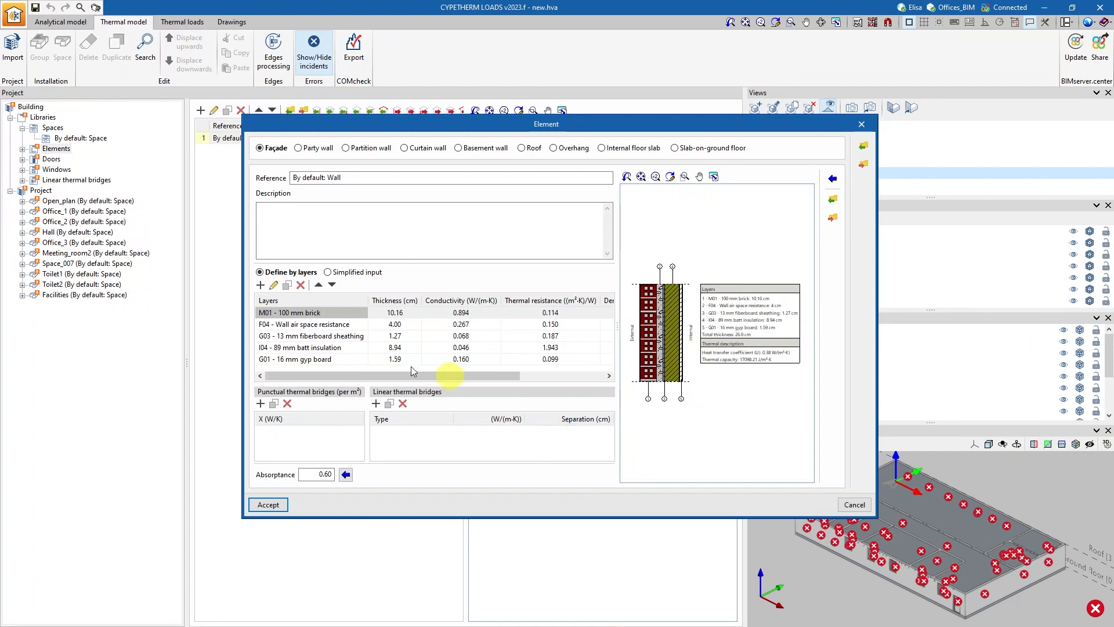
Rename the façade's batt insulation layer as I04 - 40 mm batt insulation and set its thickness to 4 cm.
left_click(336, 325)
left_click(337, 337)
left_click(337, 349)
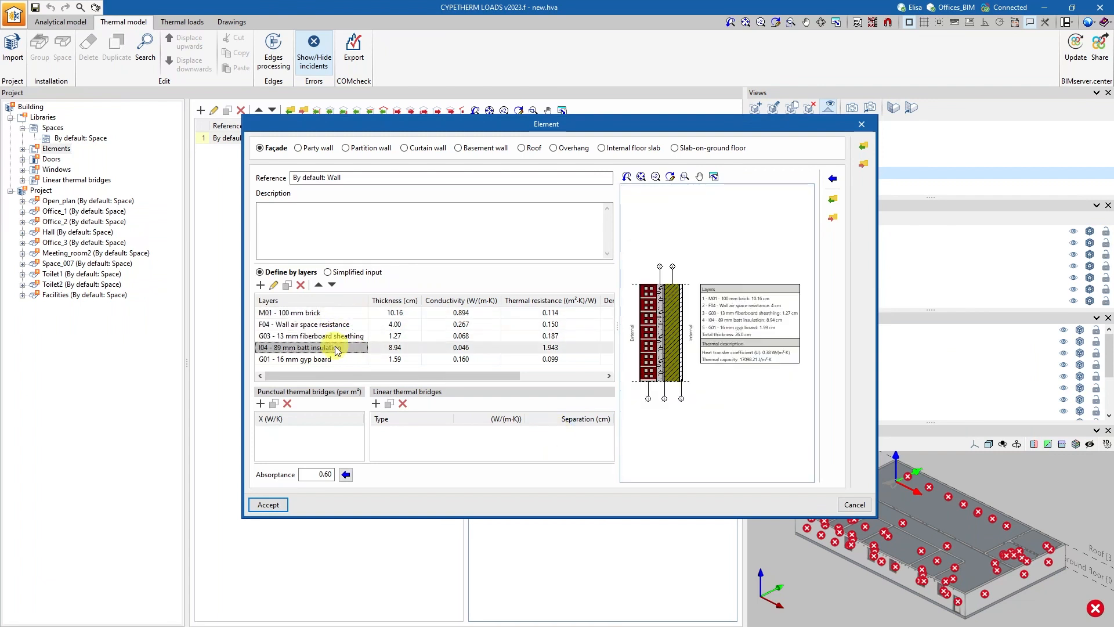
double_click(332, 350)
left_click(486, 222)
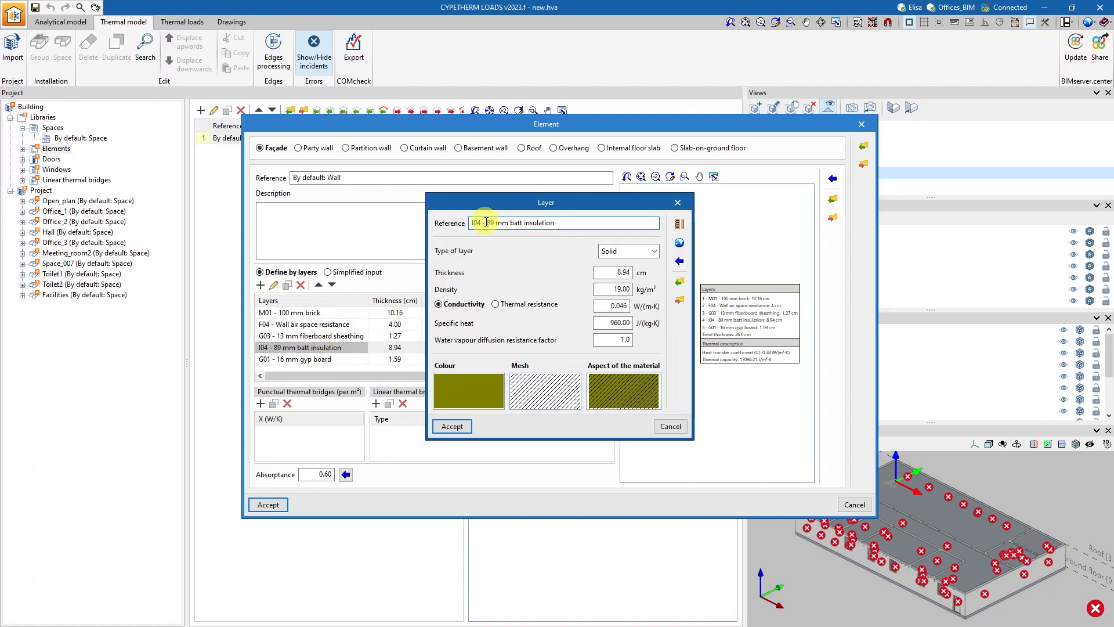
type("40")
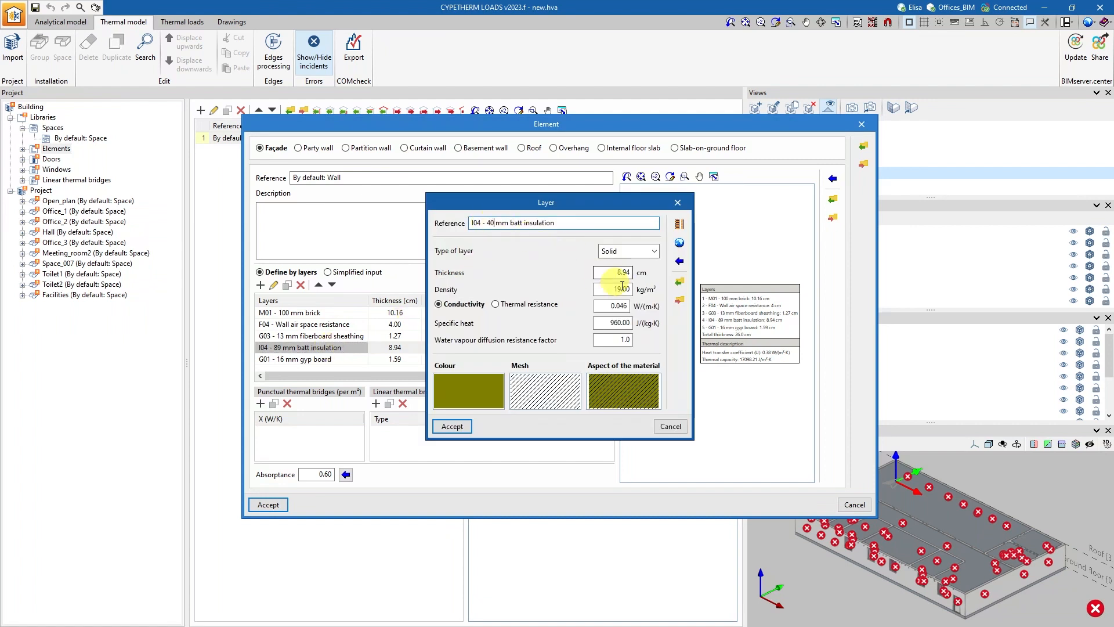
left_click_drag(614, 272, 646, 276)
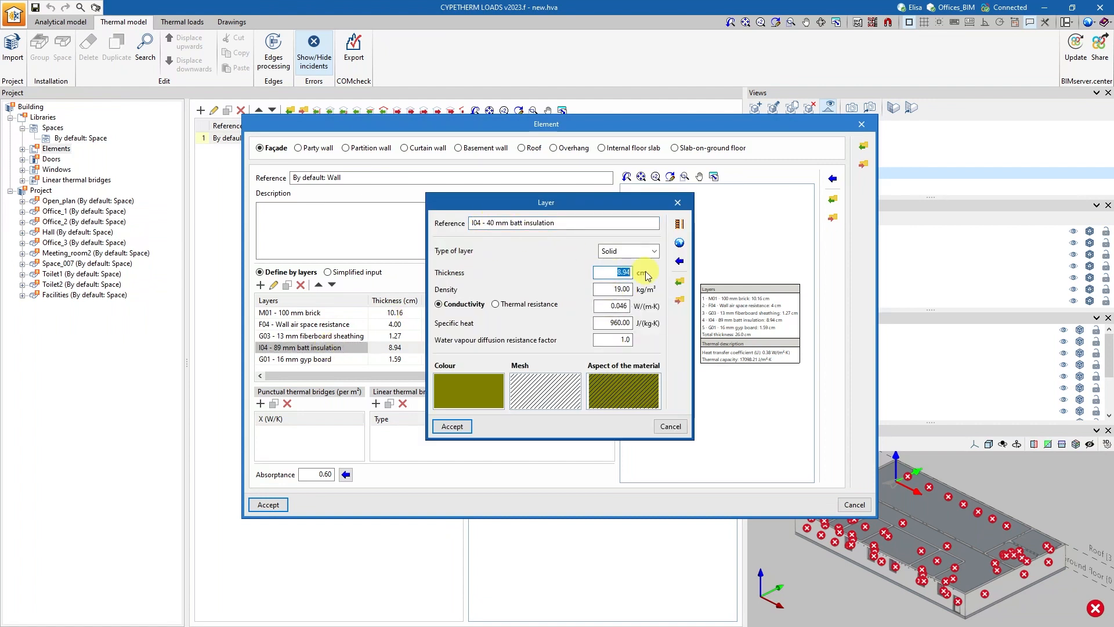
type("4")
left_click(460, 429)
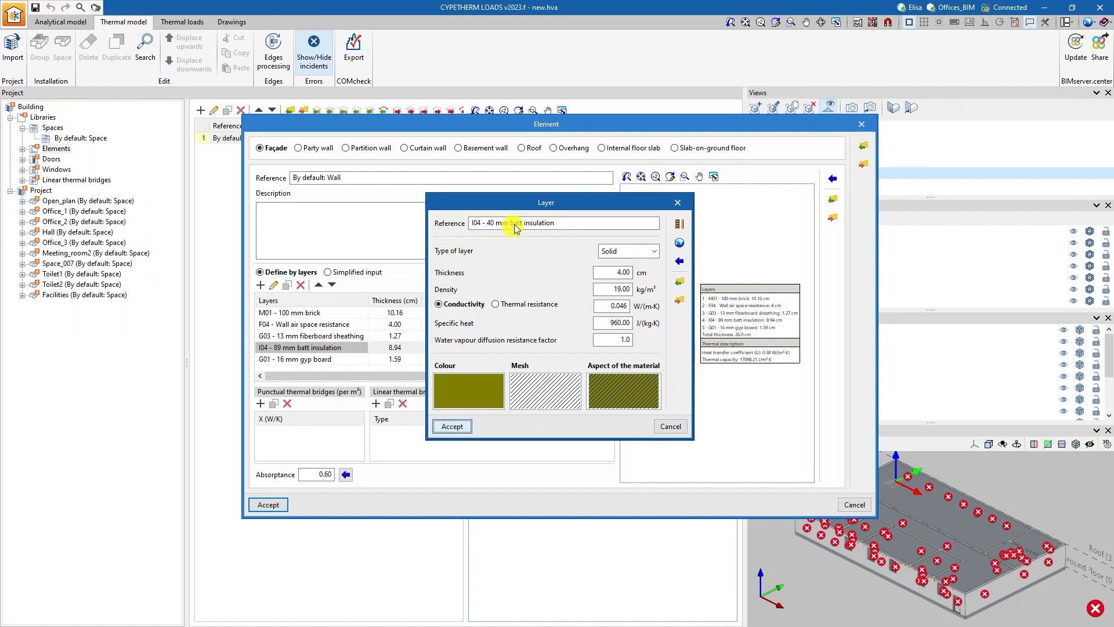
left_click_drag(522, 199, 437, 183)
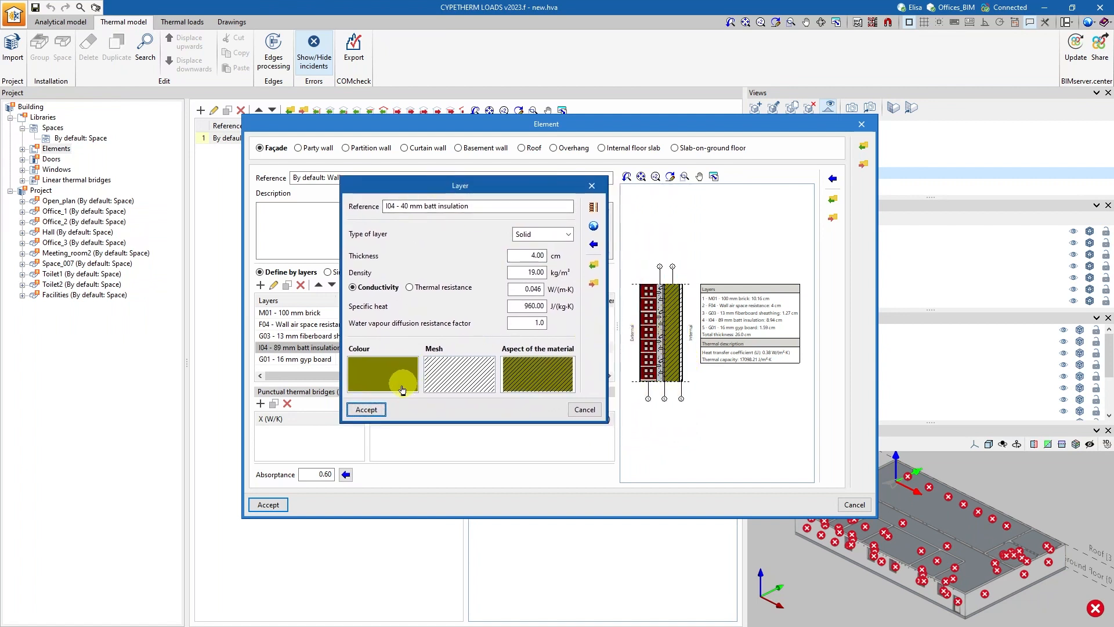
left_click(367, 409)
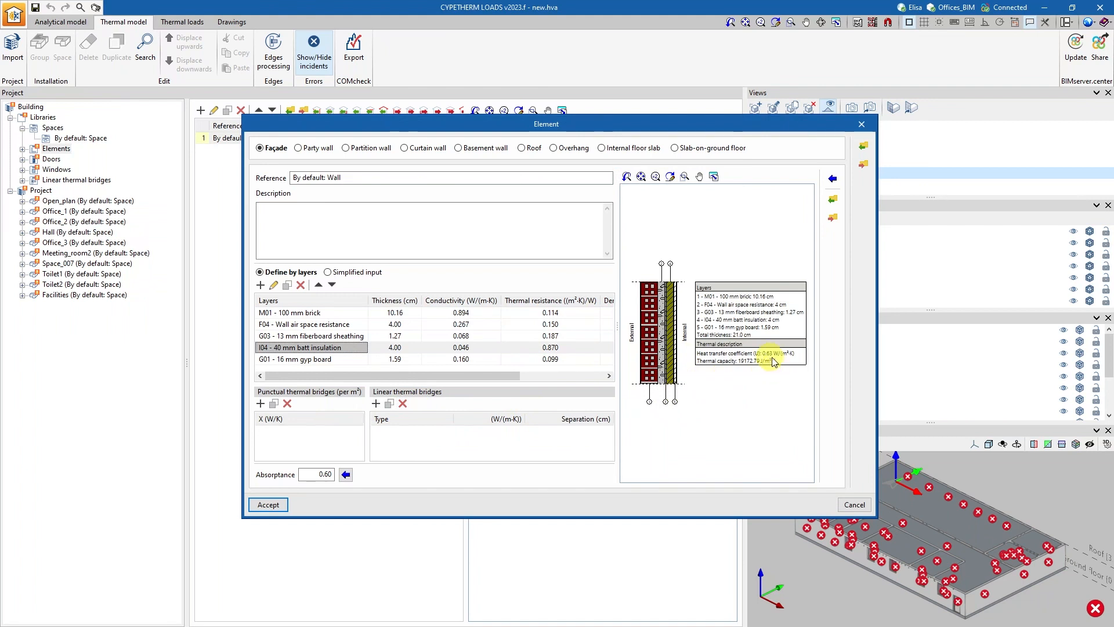
Start exporting the façade element to a file and set the work directory to C:\biblioteca_materiales.
left_click(832, 218)
left_click(675, 293)
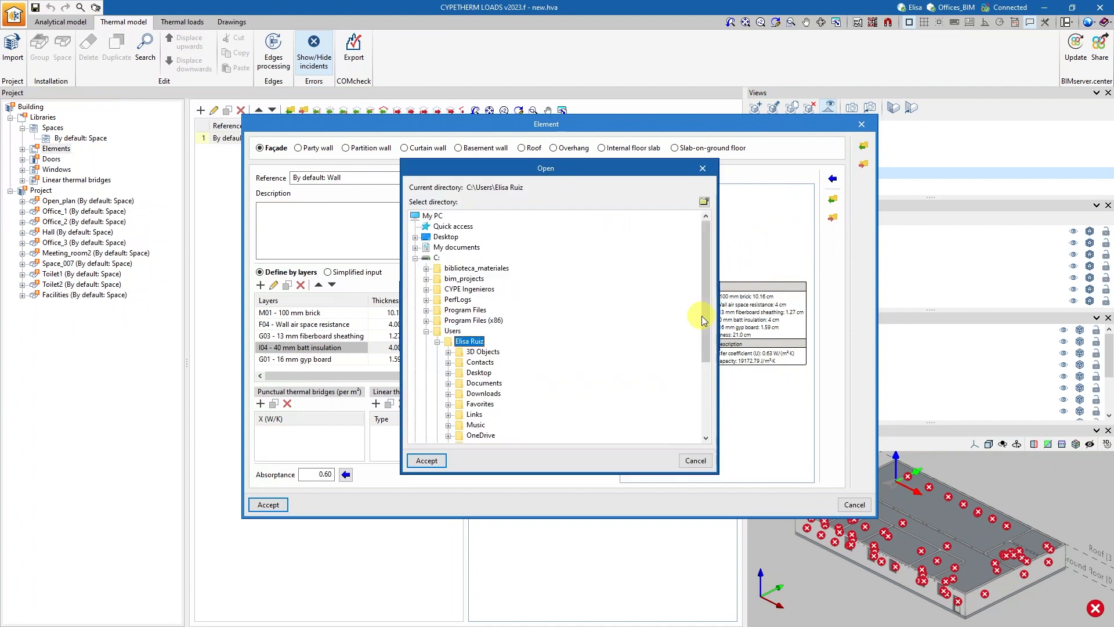
left_click(458, 268)
left_click(426, 460)
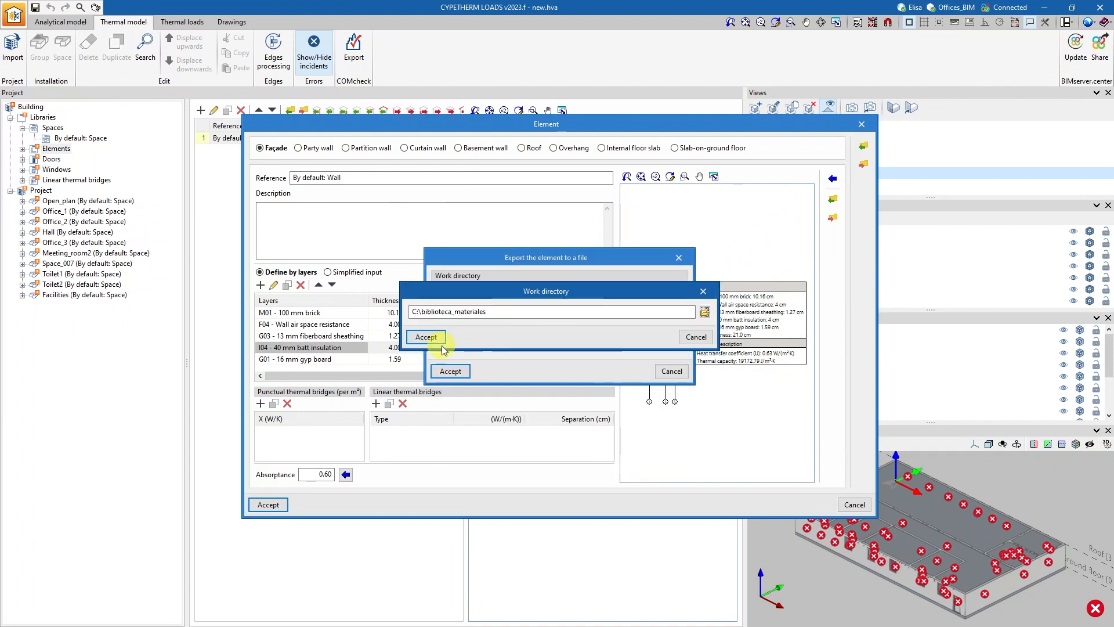
left_click(446, 328)
Try to export the façade element under the file name By default: Wall.
type("By default: Wall")
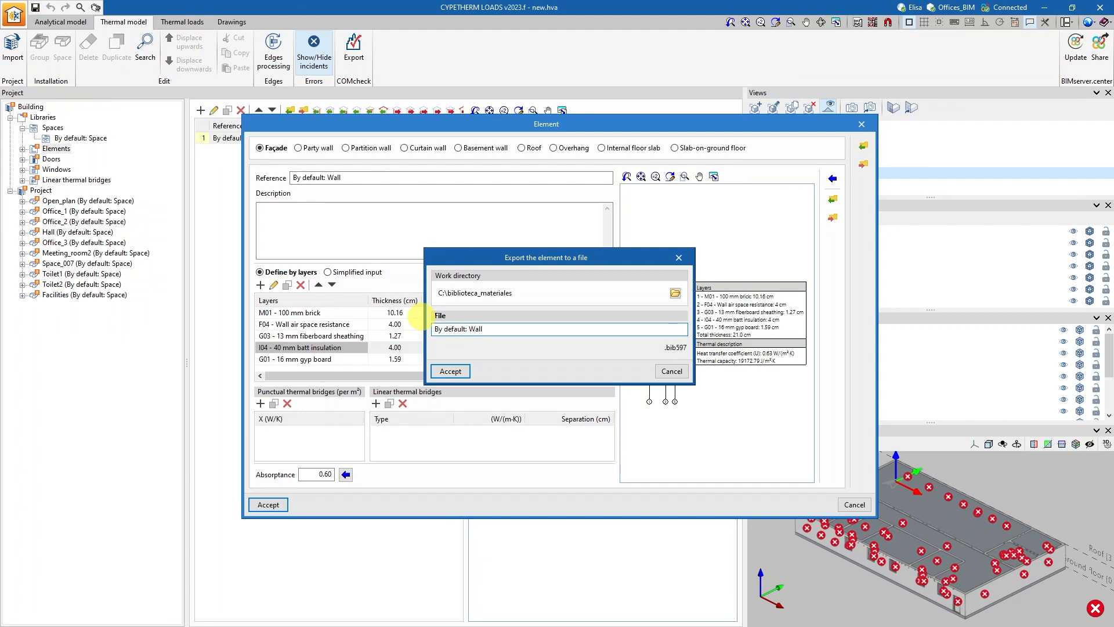
left_click(450, 371)
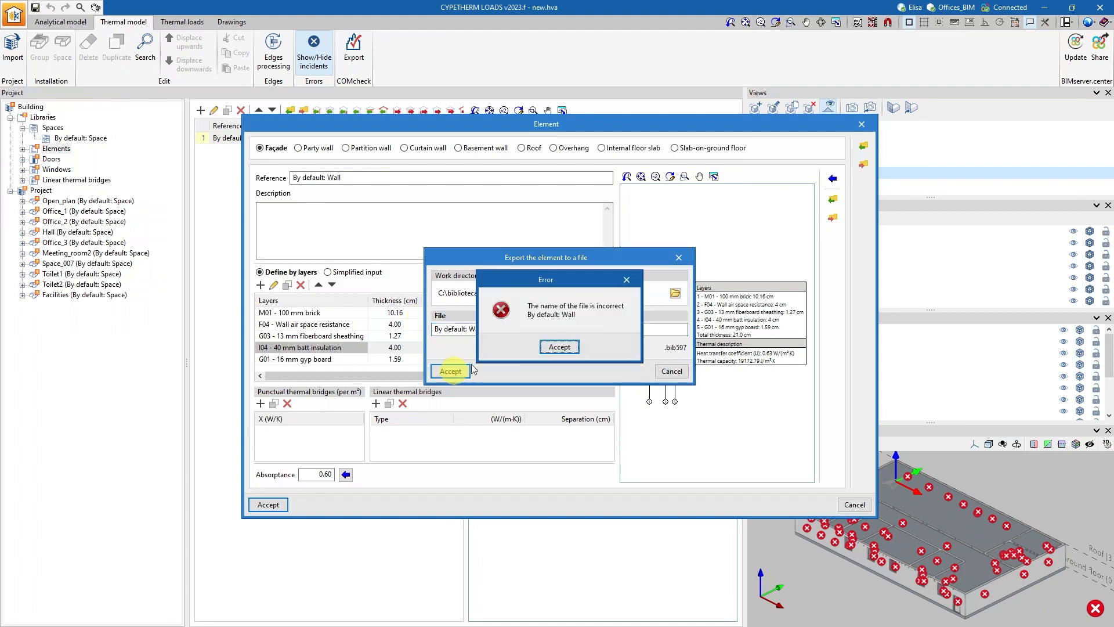
left_click(559, 347)
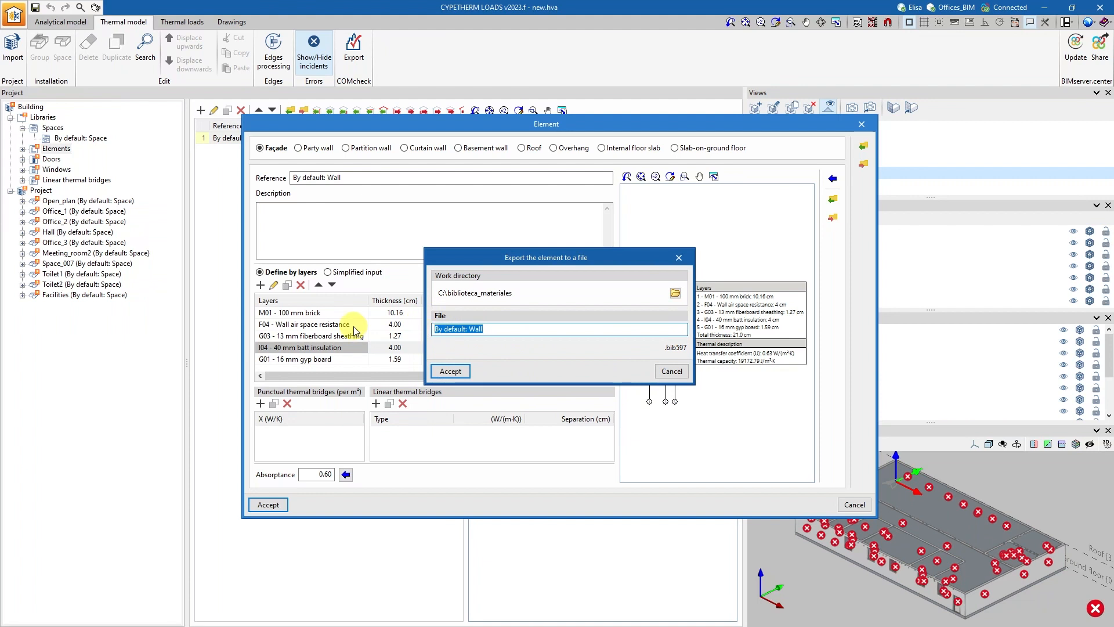
Export the façade element to a file named Wall_1 and accept the wall definition.
type("Wall")
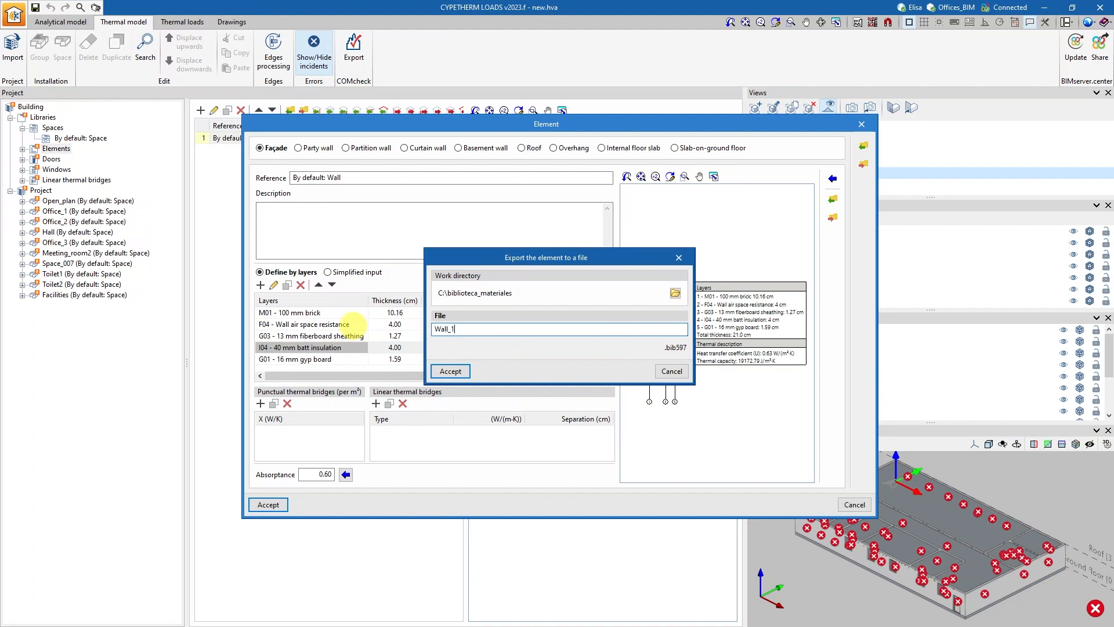
type("_1")
left_click(451, 371)
left_click(554, 354)
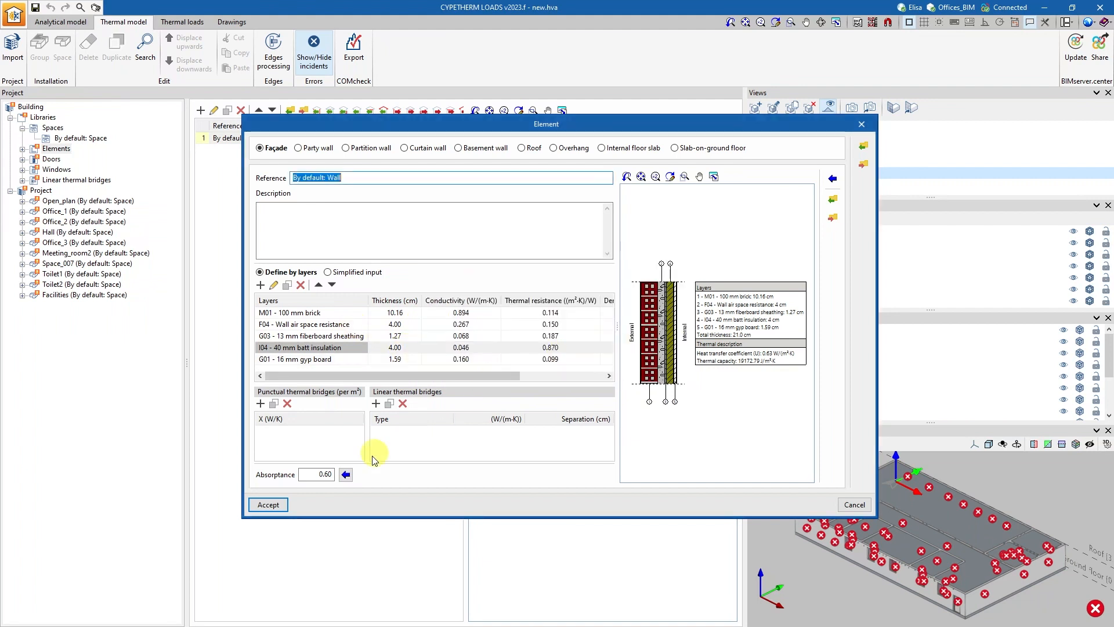
left_click(267, 505)
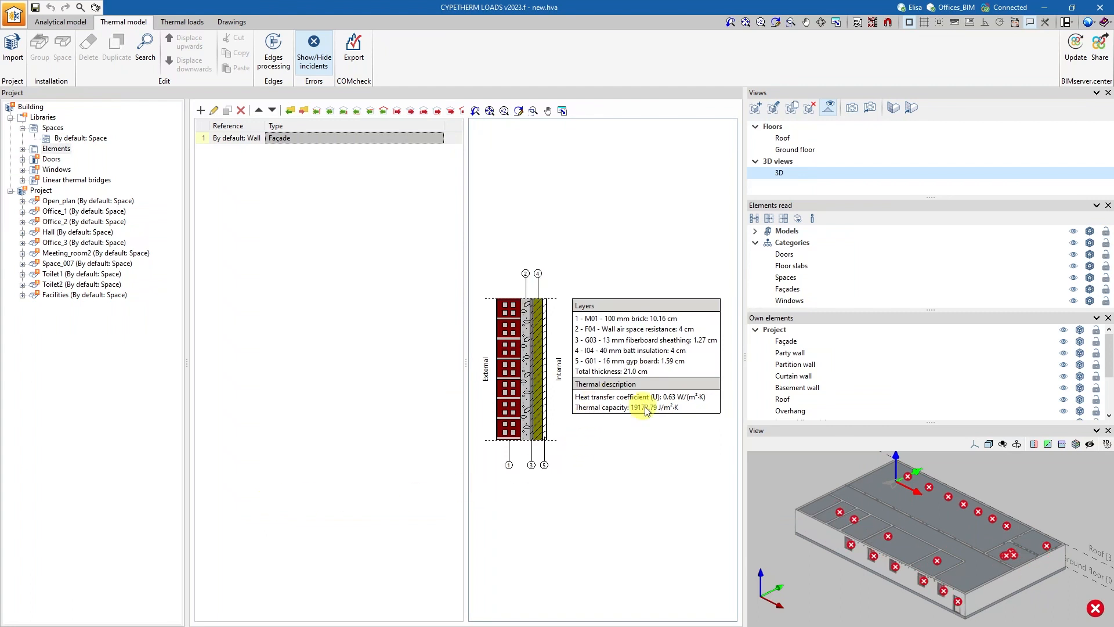
Set the default door's heat transfer coefficient to 2 W/(m²·K) in the doors library.
left_click(51, 159)
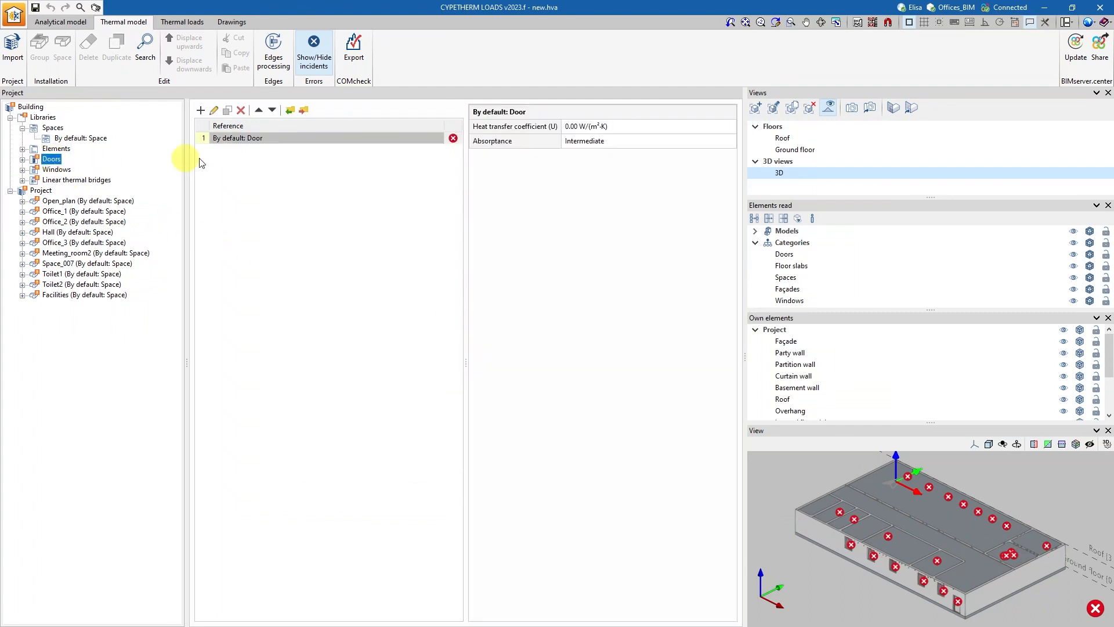
double_click(264, 138)
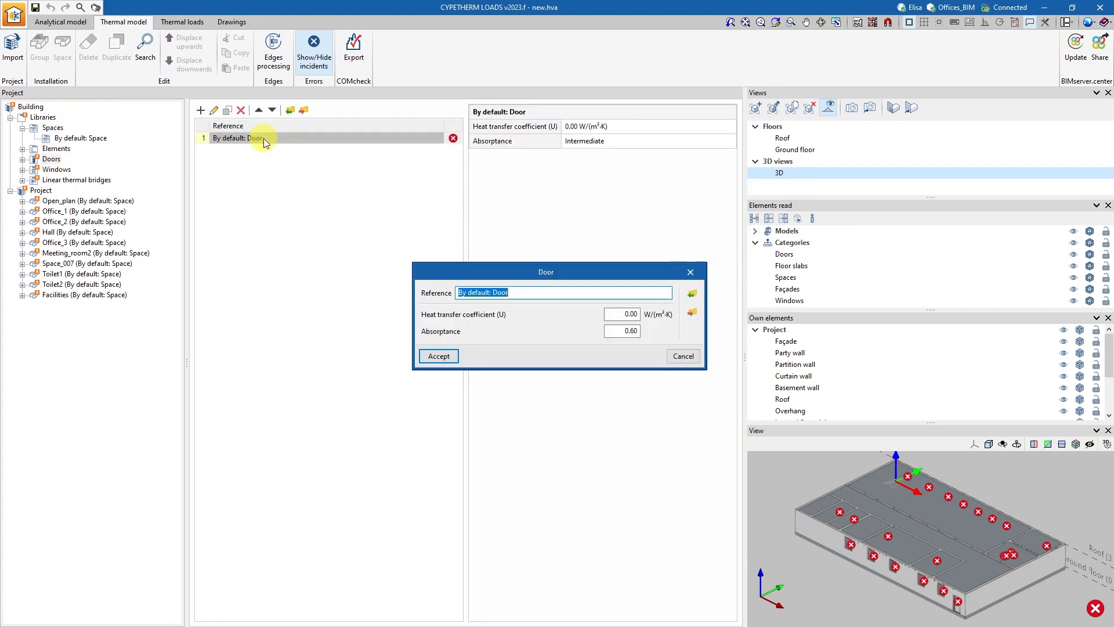
double_click(618, 312)
type("2")
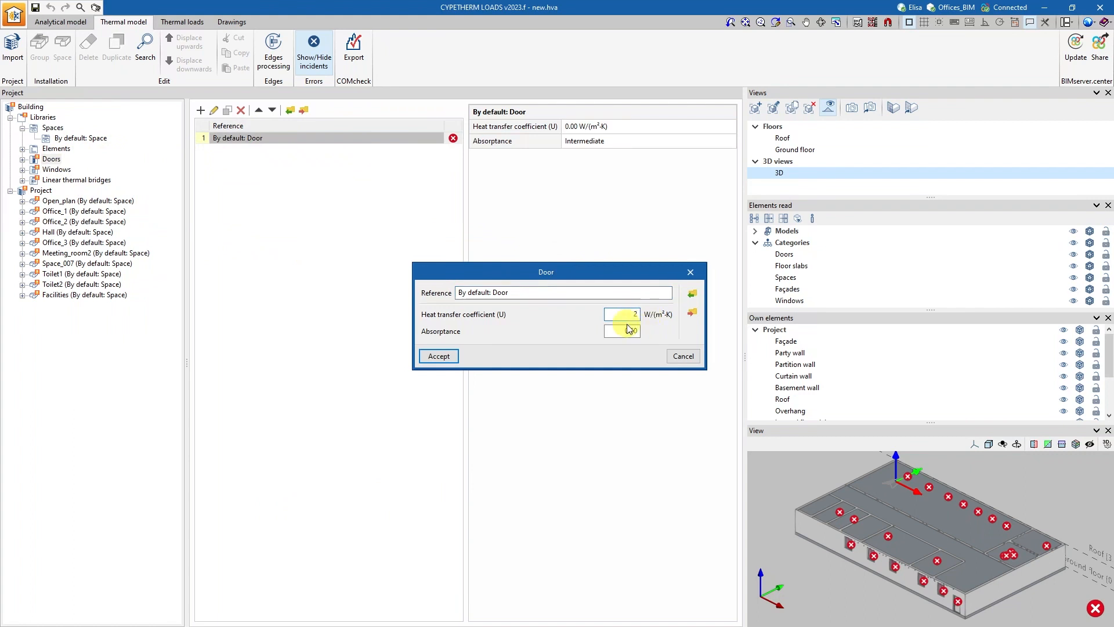
left_click(439, 355)
Set the default window's glazed heat transmission coefficient to 1.5 W/(m²·K) and enable its opaque fraction.
left_click(56, 169)
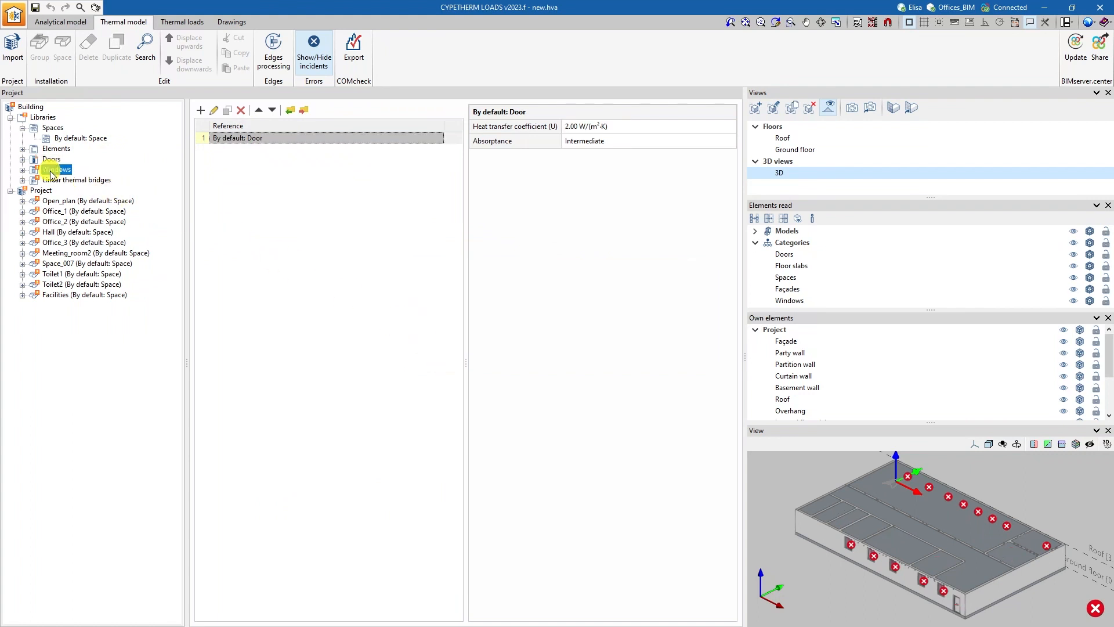
double_click(231, 143)
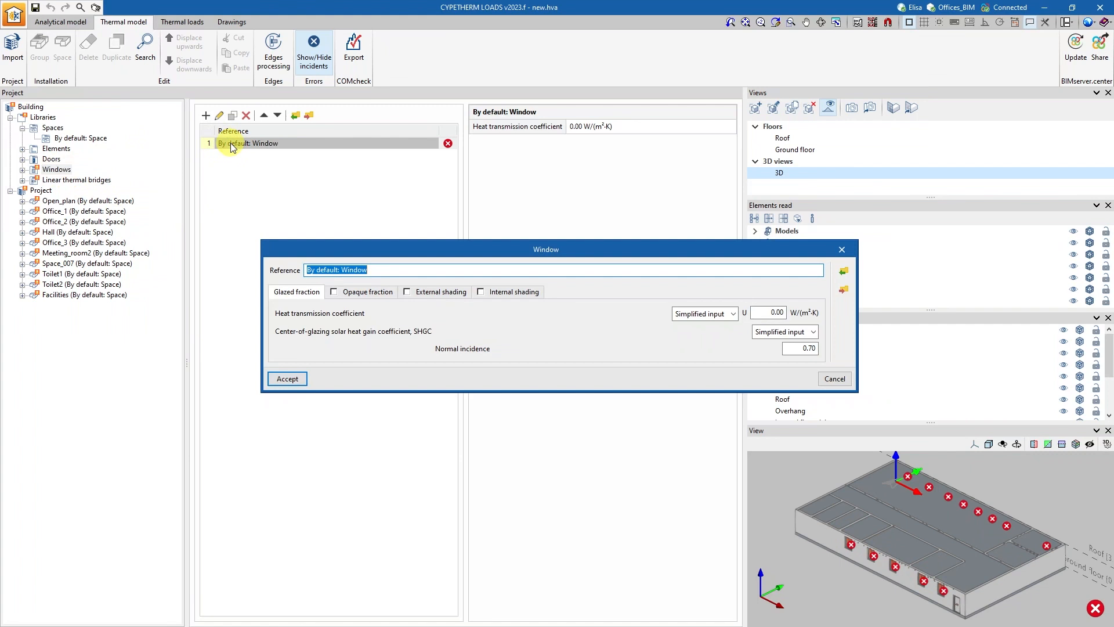
left_click(769, 312)
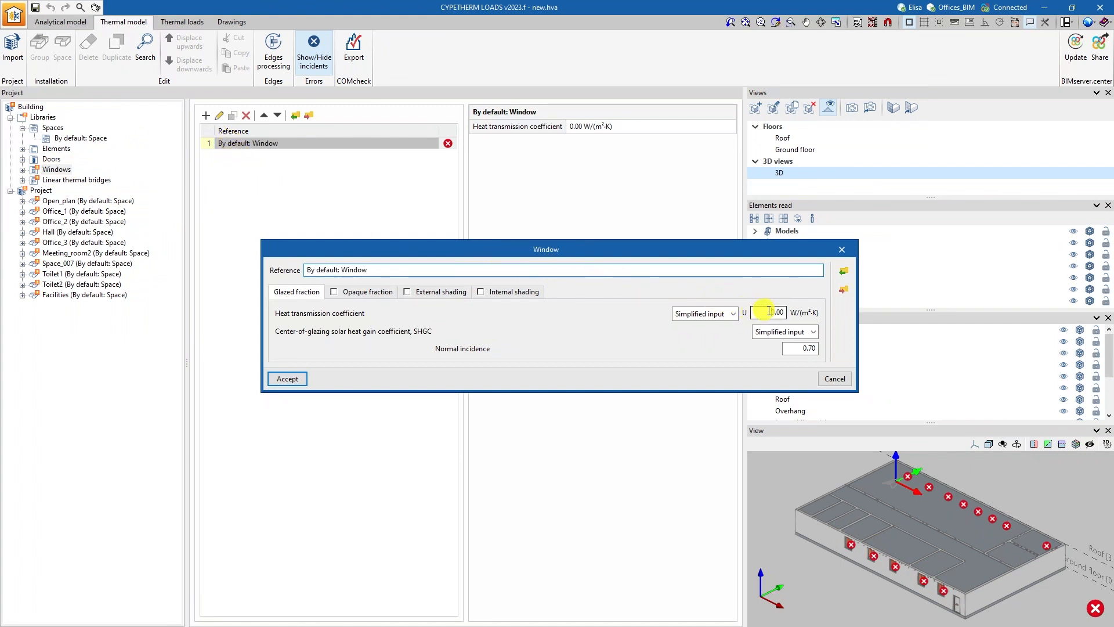
left_click_drag(769, 311, 797, 314)
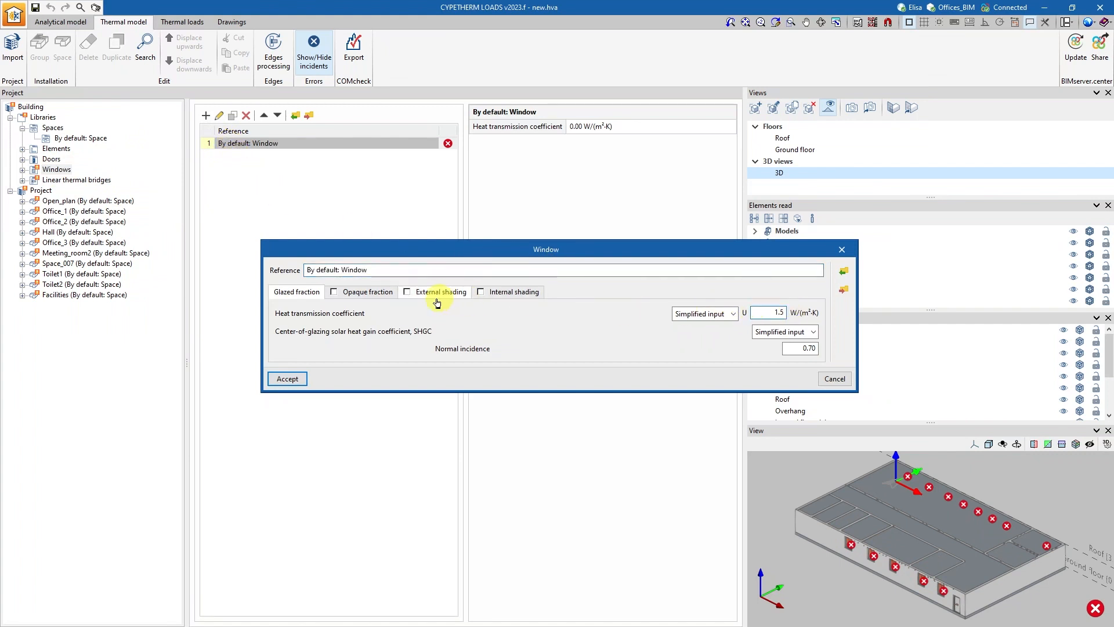
left_click(354, 292)
left_click(334, 292)
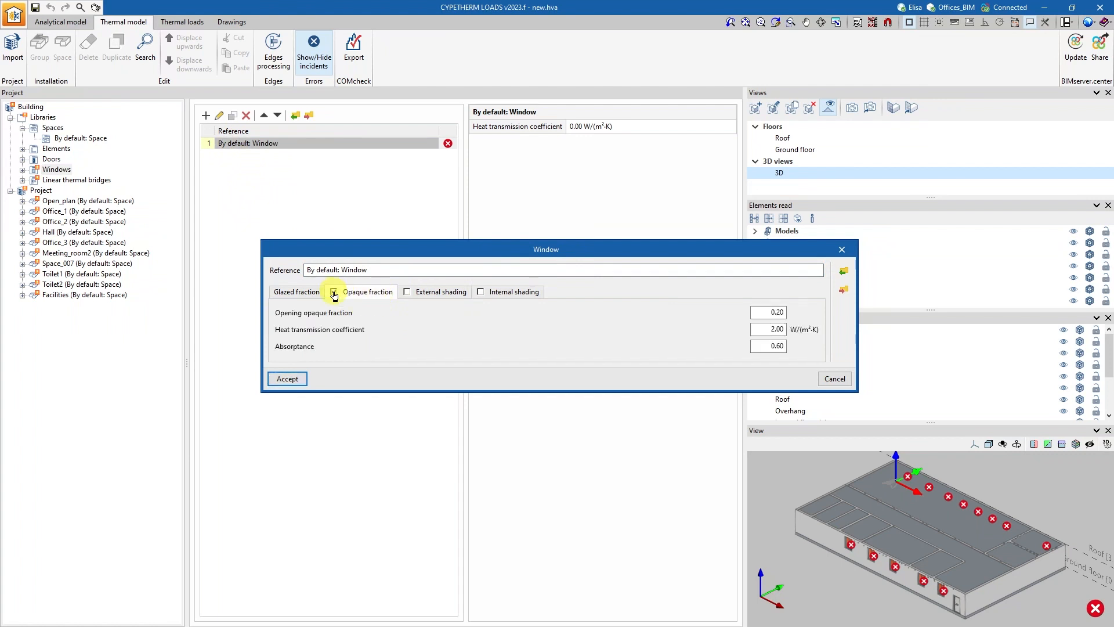
left_click(772, 329)
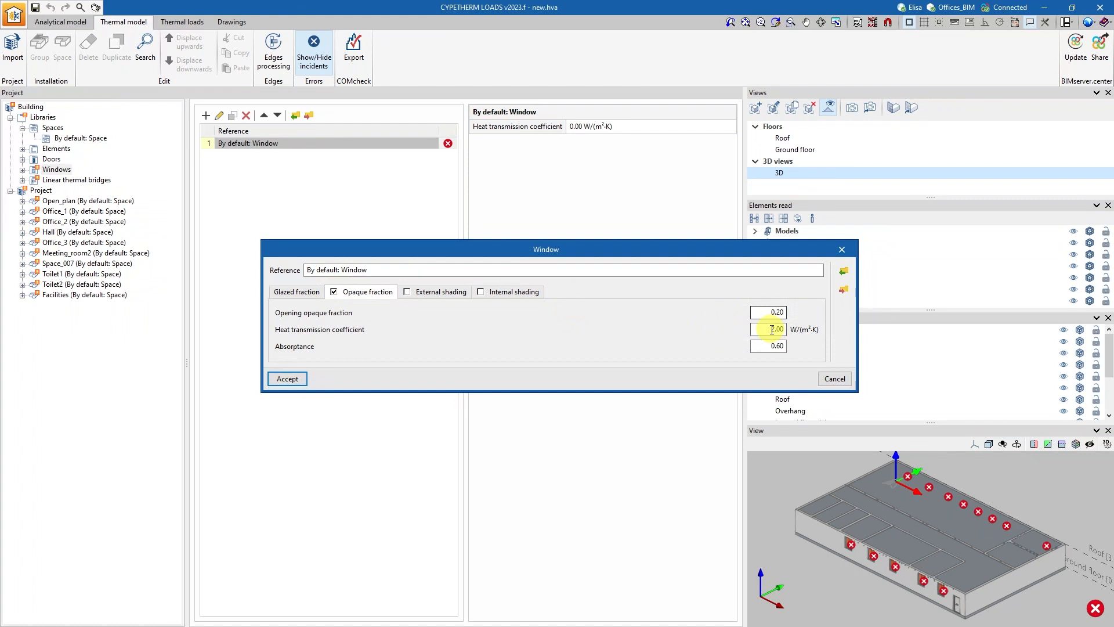
left_click(289, 378)
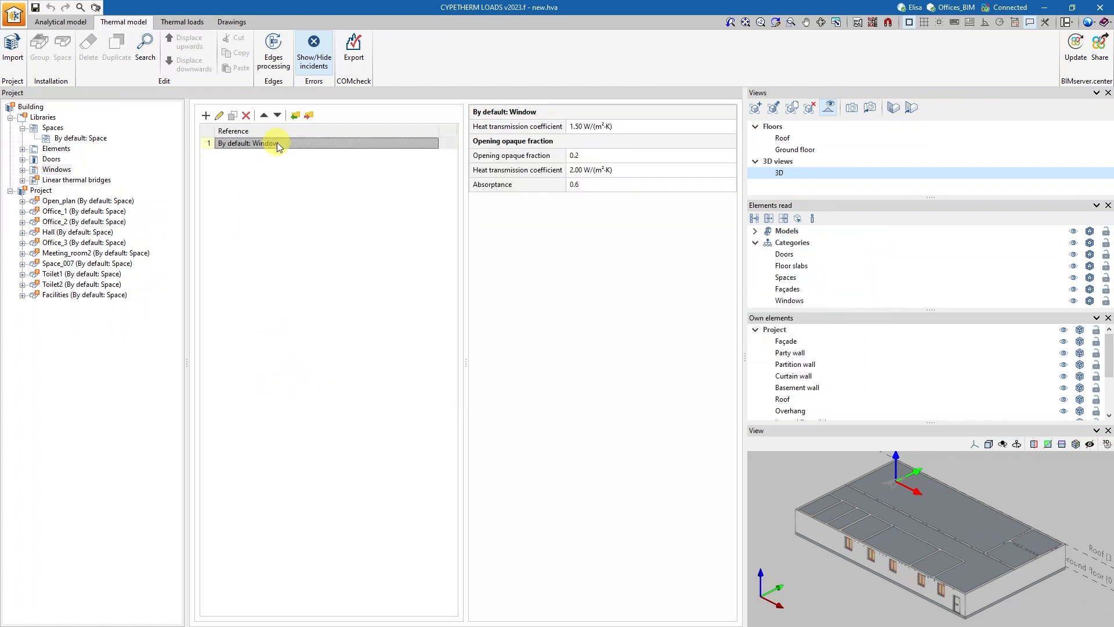
Run edges processing to calculate the transmittances in the linear thermal bridges library.
left_click(88, 181)
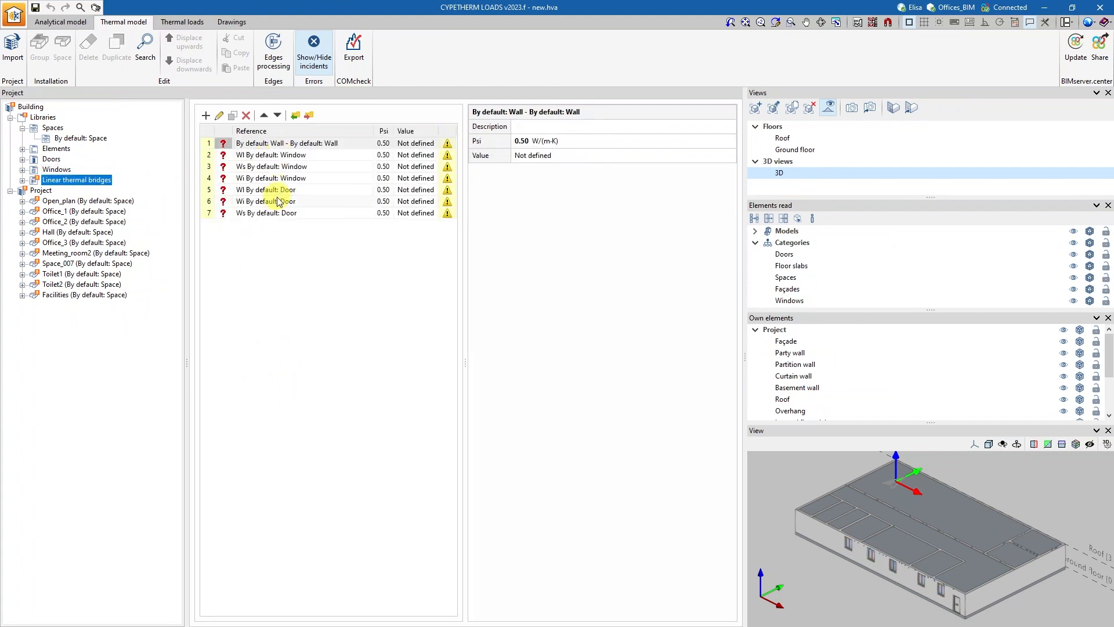
left_click(273, 51)
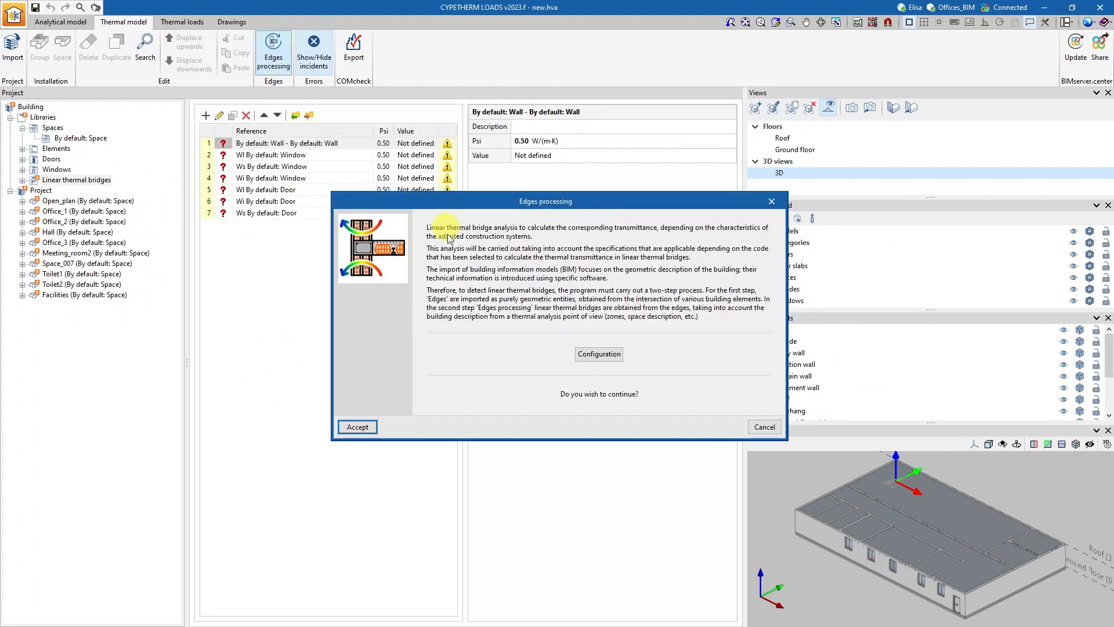
left_click(358, 427)
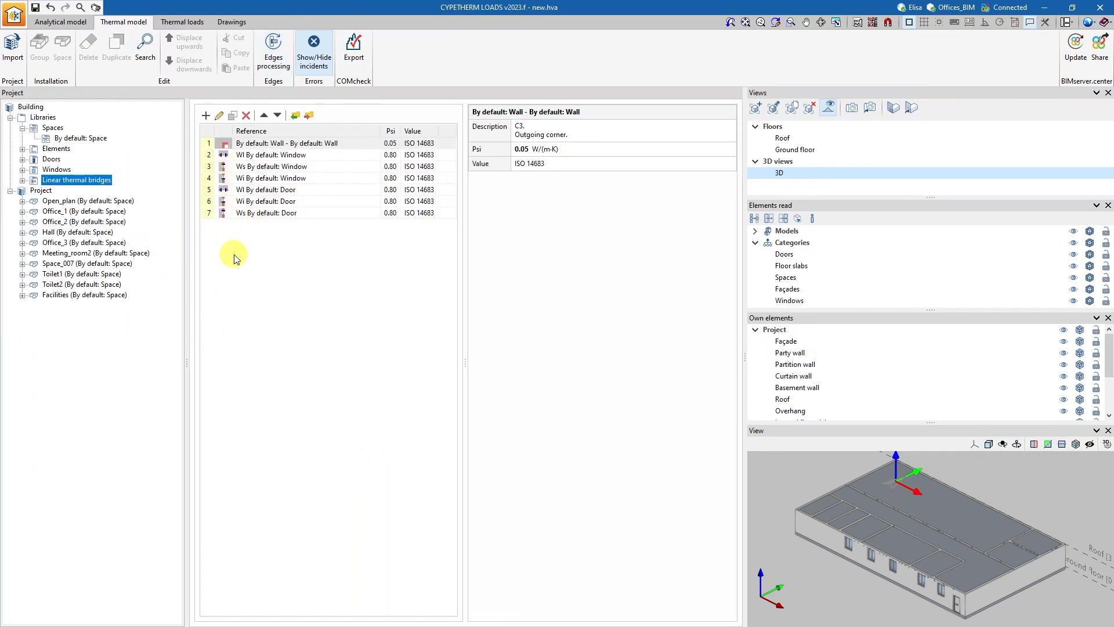
Import the ASHRAE weather data of the MADRID BARAJAS station in Spain into the location data for the thermal loads.
left_click(180, 21)
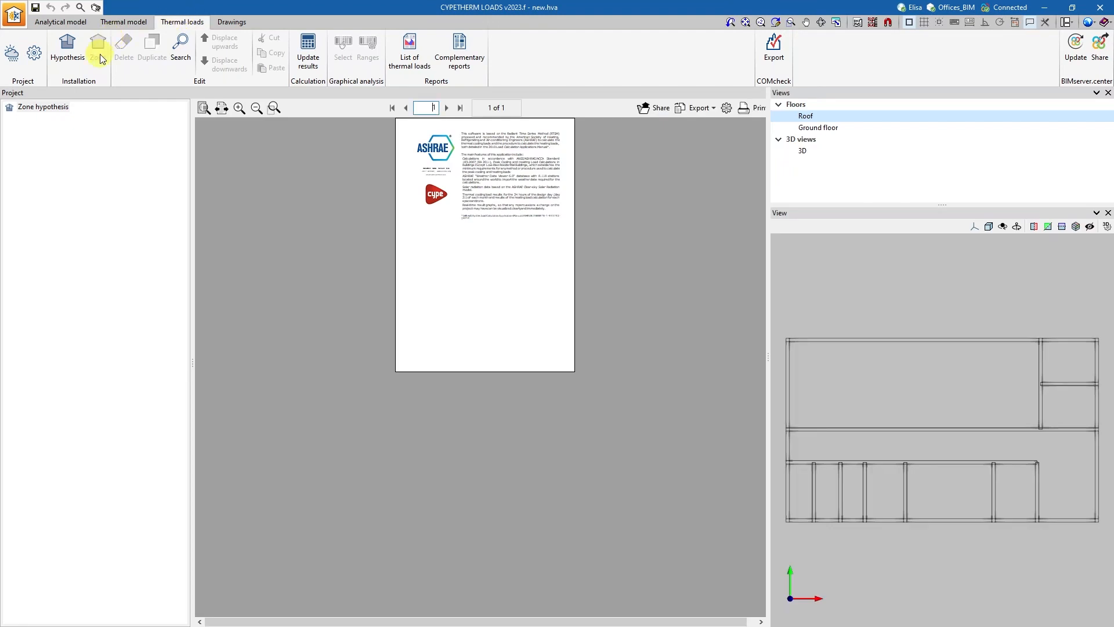
left_click(11, 59)
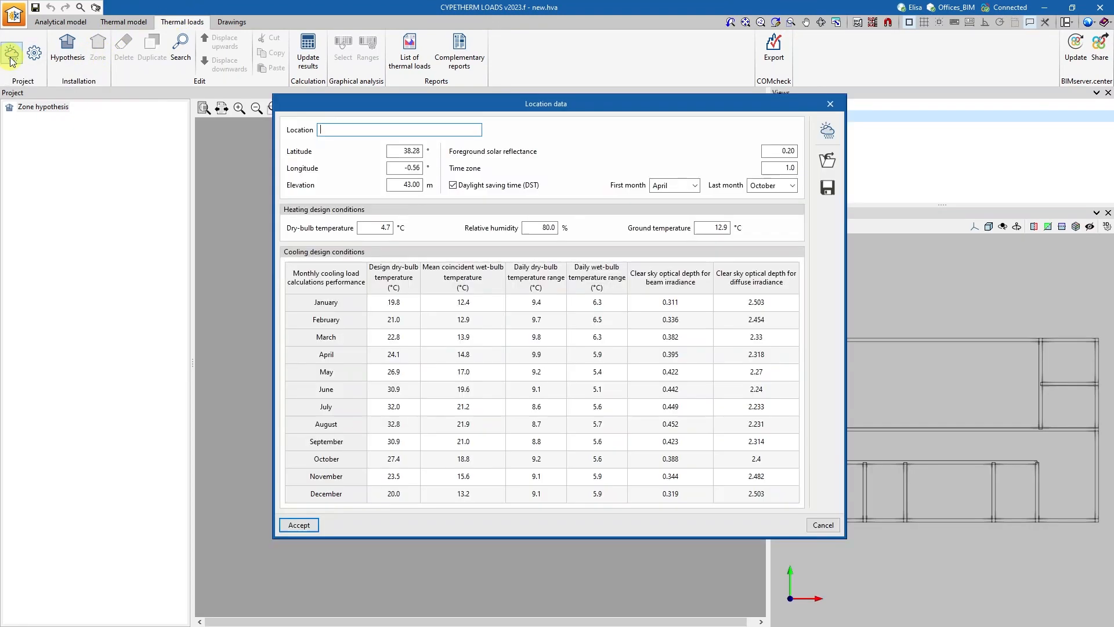
left_click(828, 141)
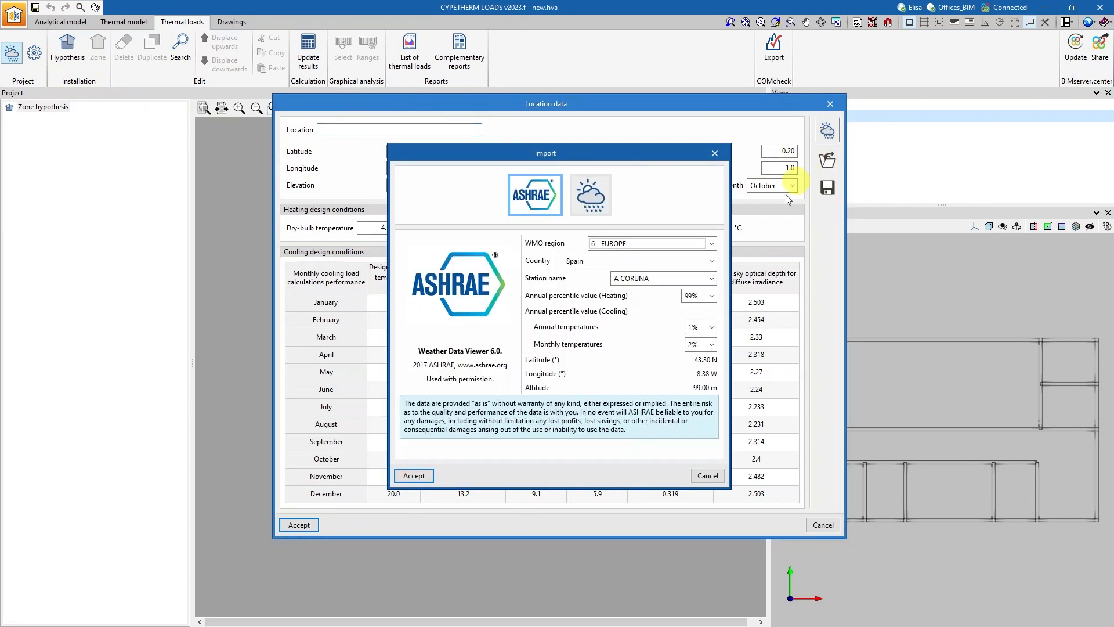
left_click(675, 283)
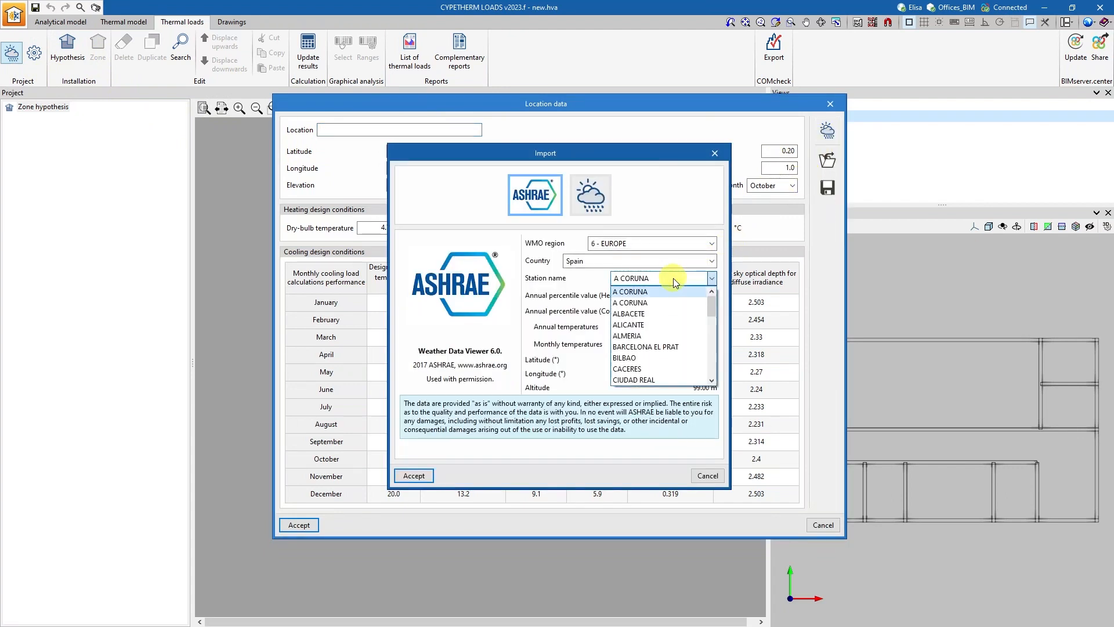
scroll(672, 290, "down", 4)
scroll(672, 293, "up", 4)
left_click(665, 303)
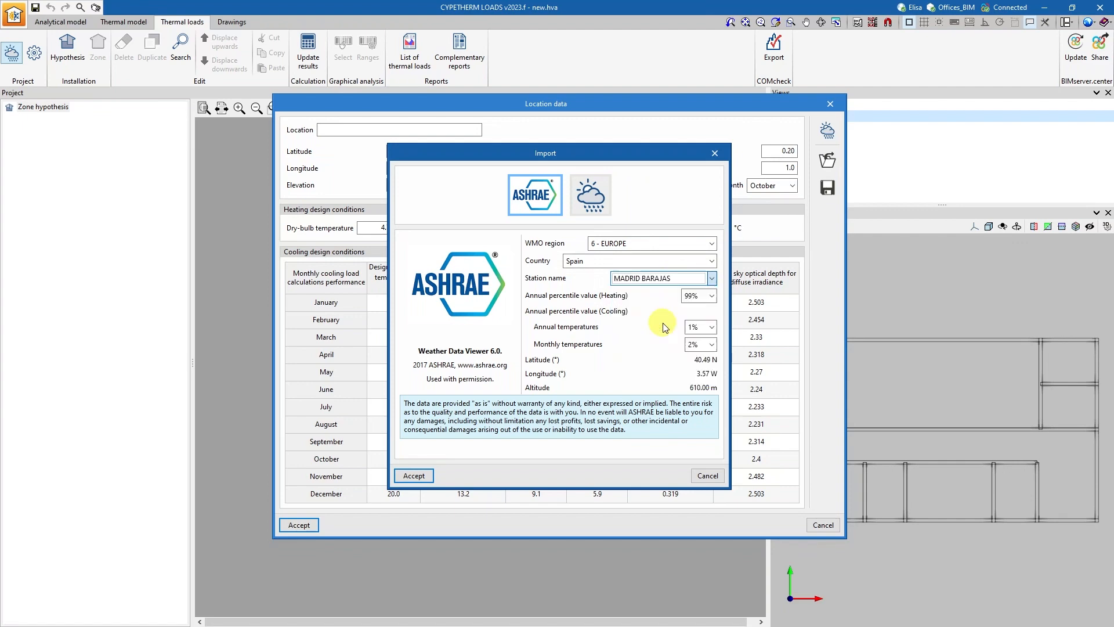
left_click(414, 476)
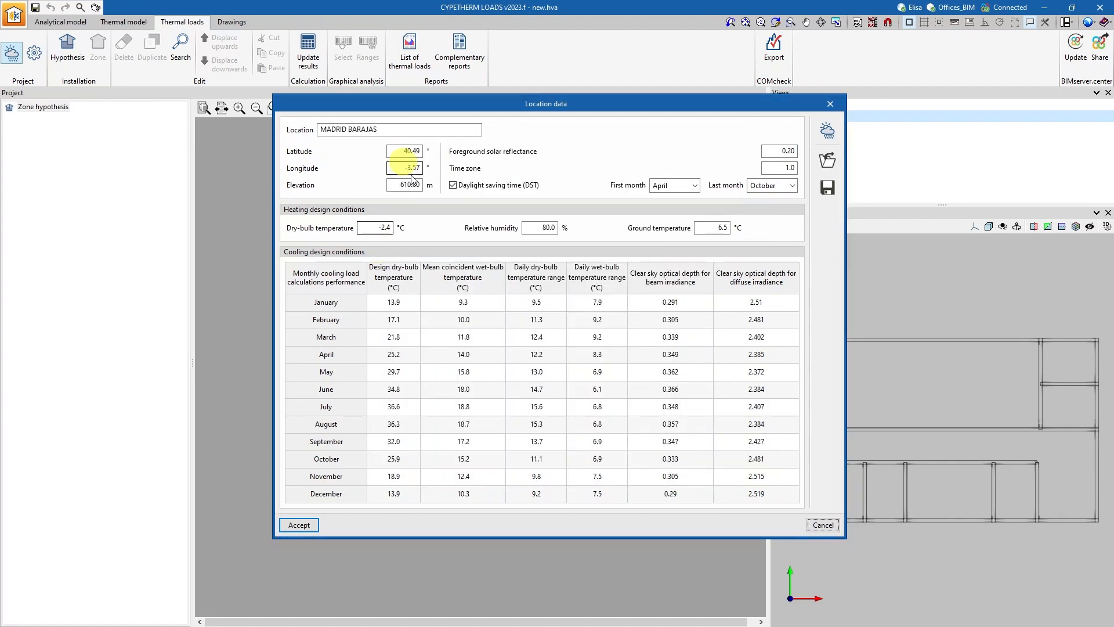
left_click(299, 525)
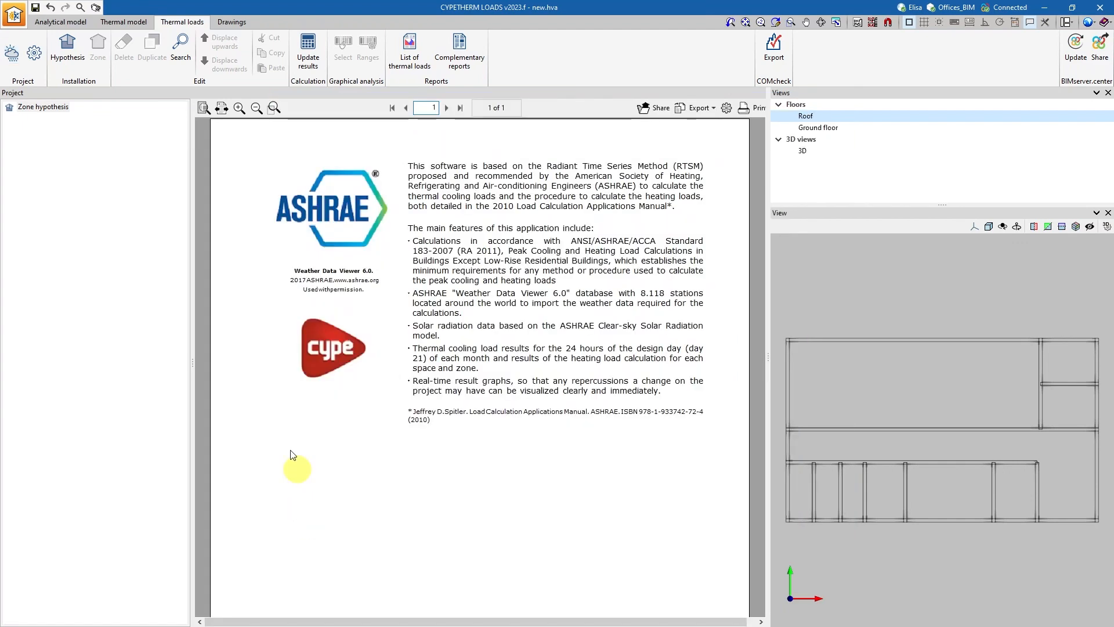
Enable the safety factor for the heating loads in the calculation options.
left_click(36, 55)
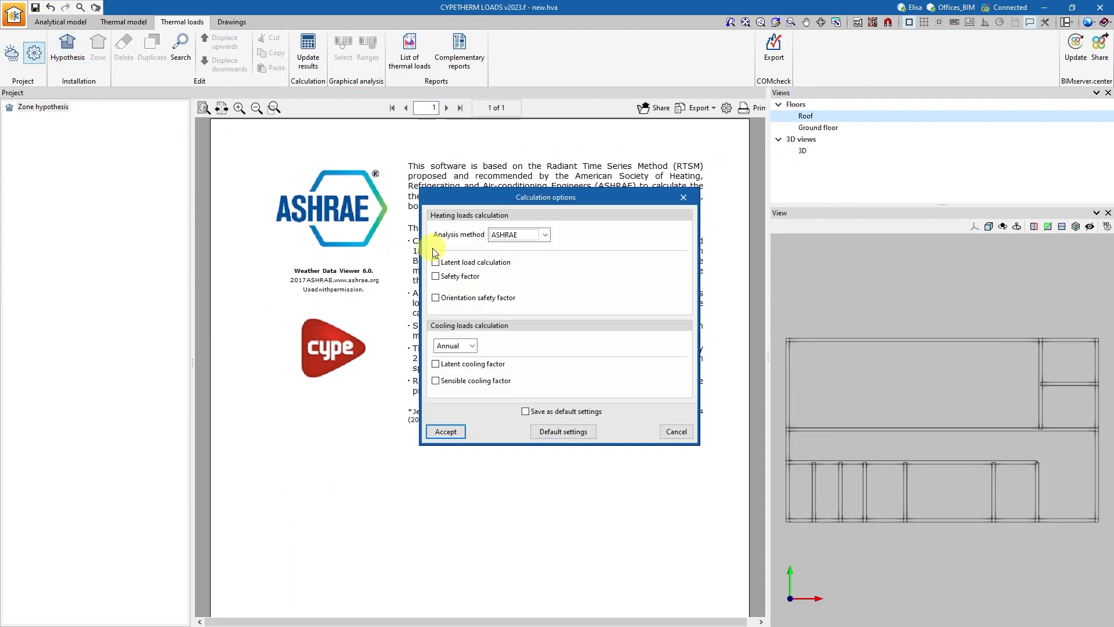
left_click(438, 277)
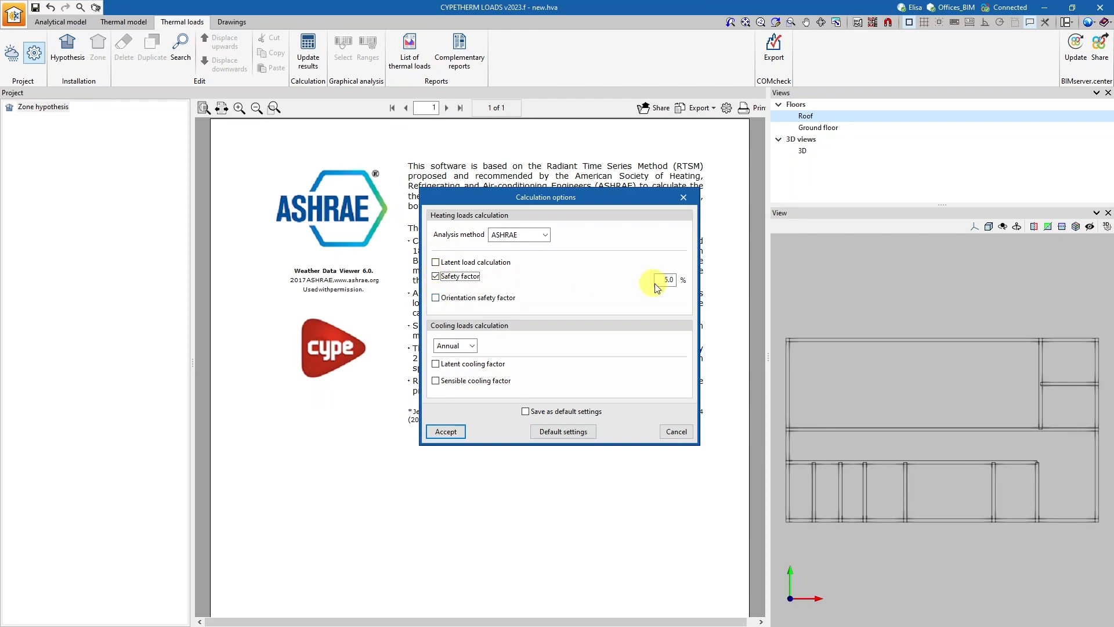
left_click(445, 432)
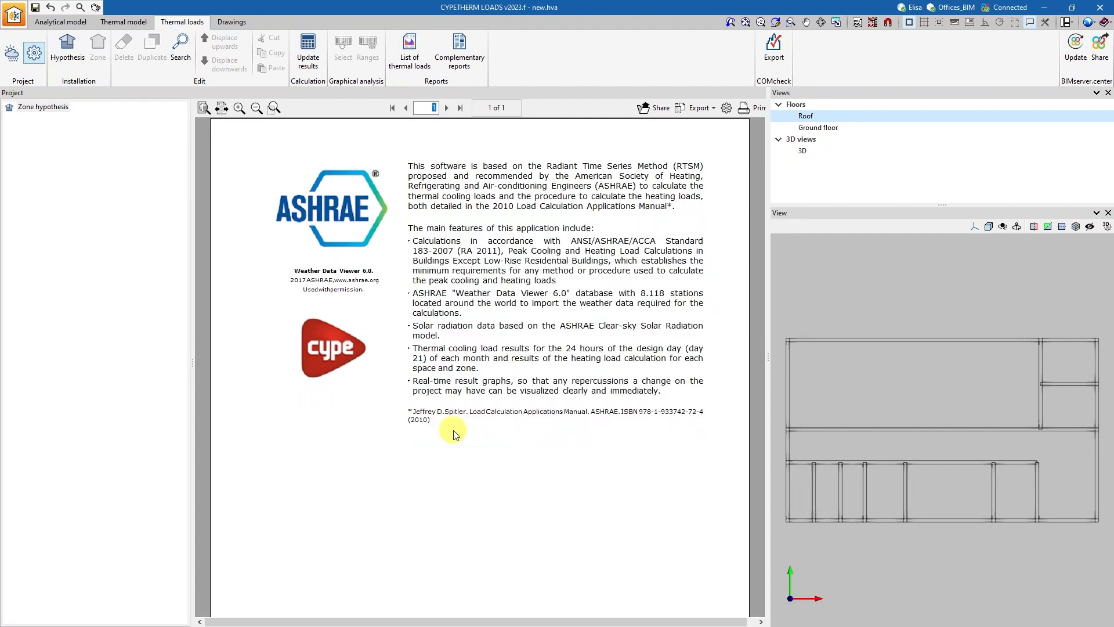
Create Hypothesis 1 and add Zone 1 to it with all the project's spaces selected.
left_click(69, 52)
left_click(477, 347)
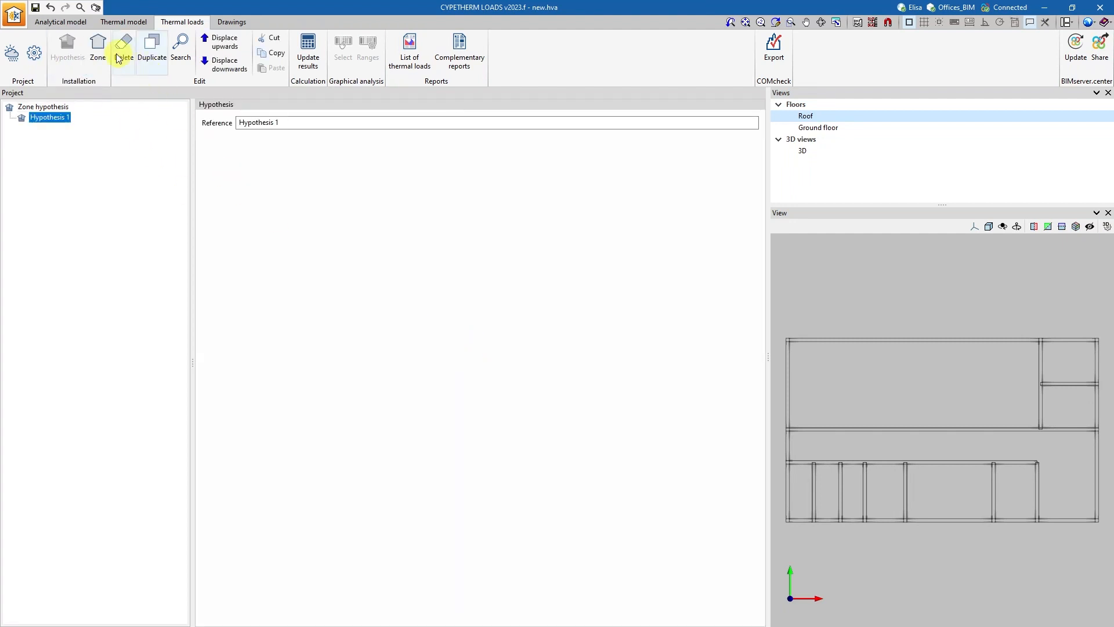
left_click(98, 51)
left_click(519, 326)
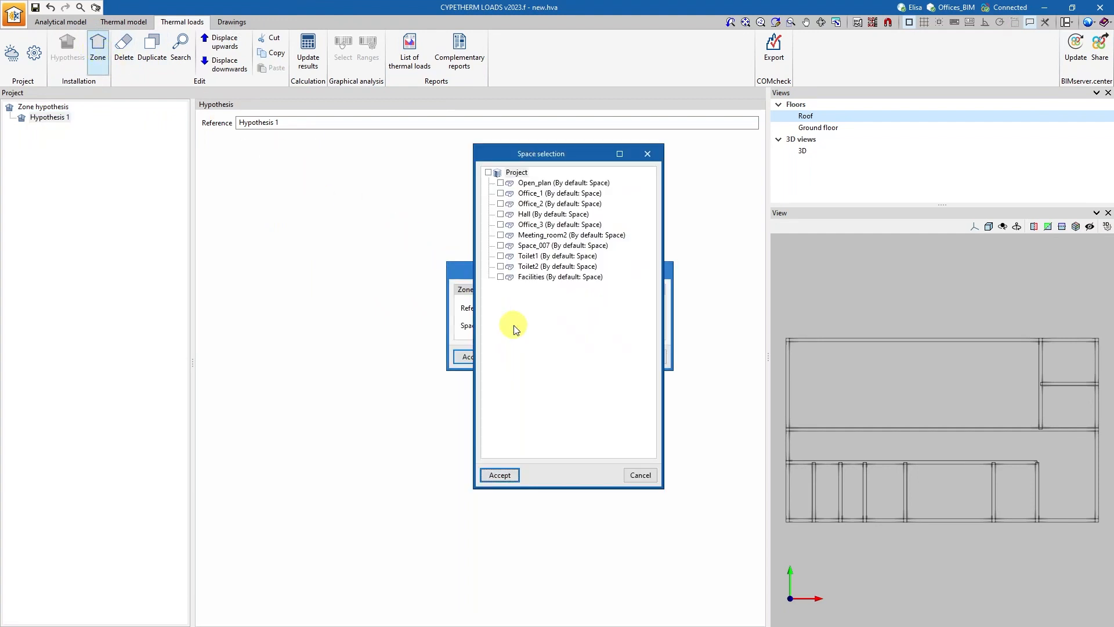
left_click(488, 172)
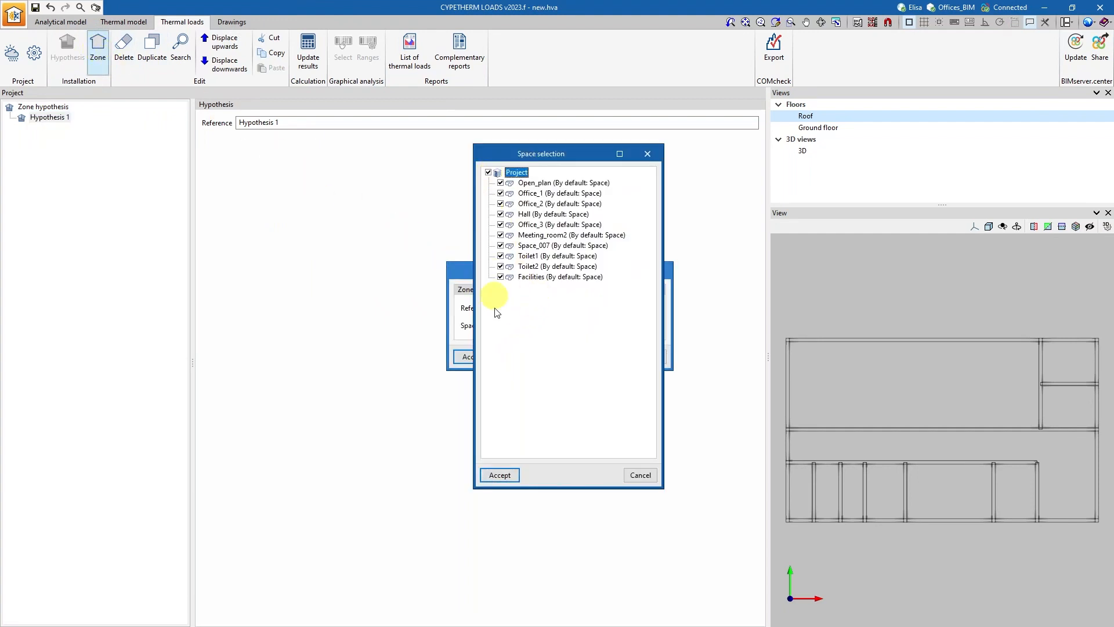
left_click(498, 474)
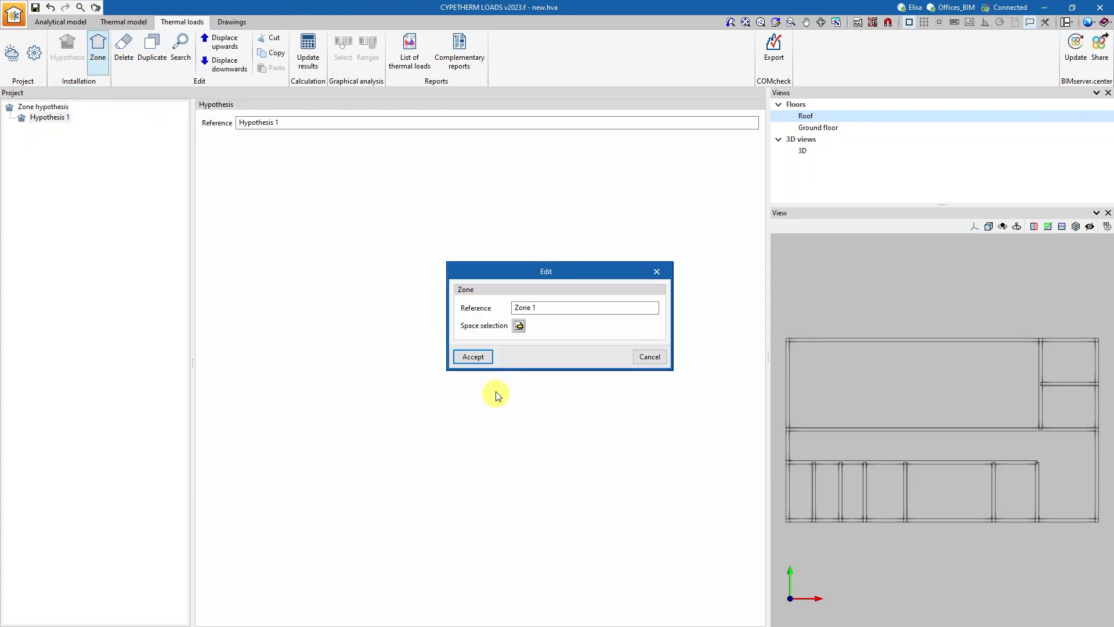
left_click(474, 356)
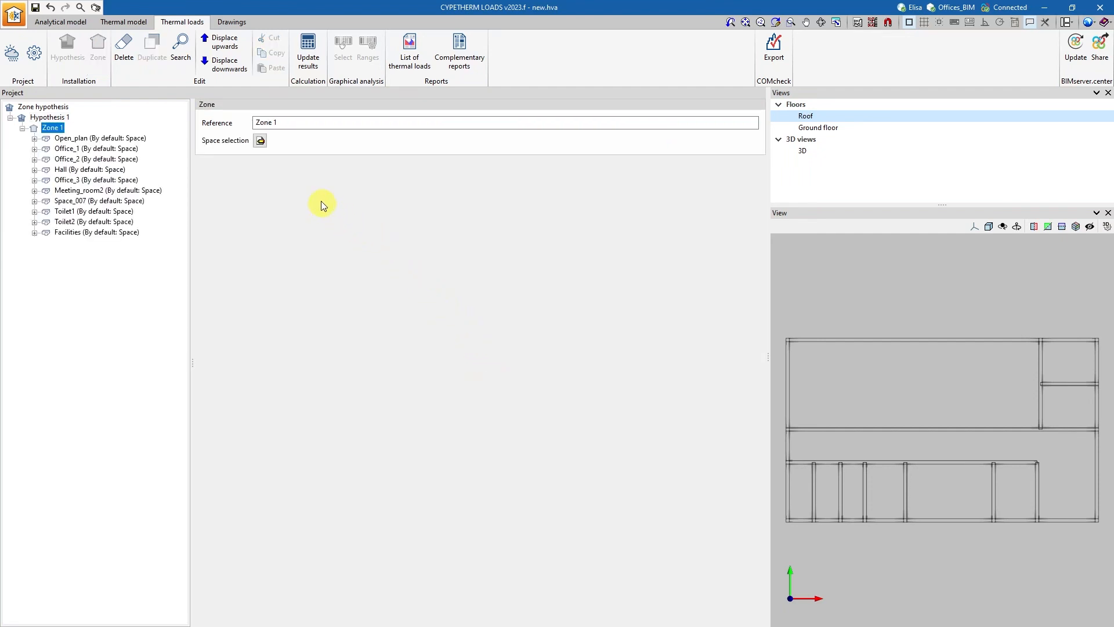
Update the thermal load results and review Zone 1's complete report along with its export formats.
left_click(307, 51)
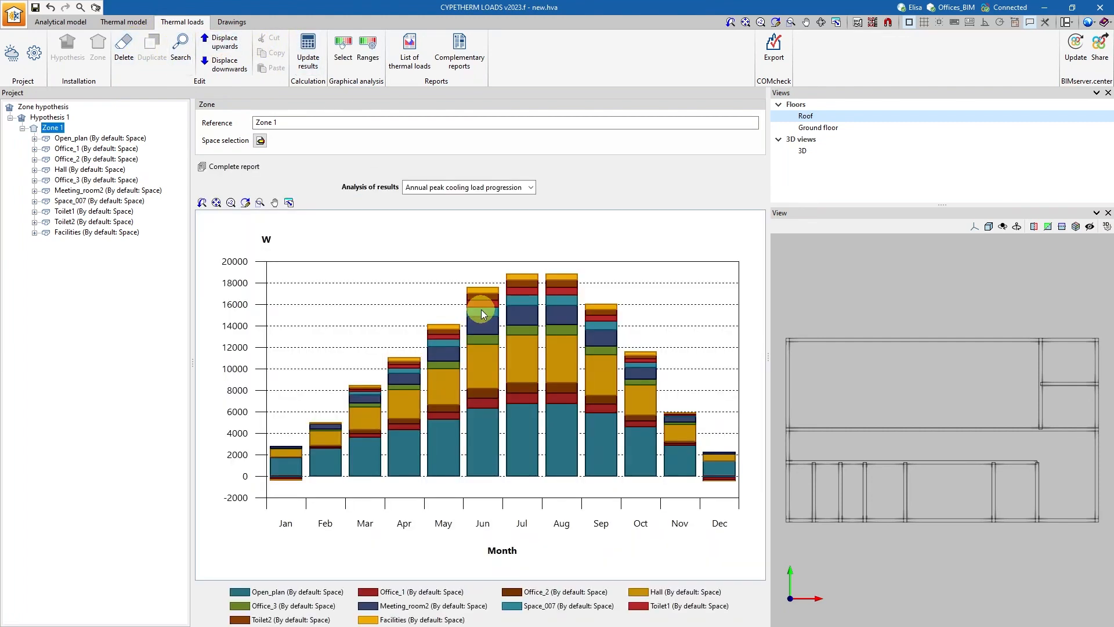
left_click(244, 168)
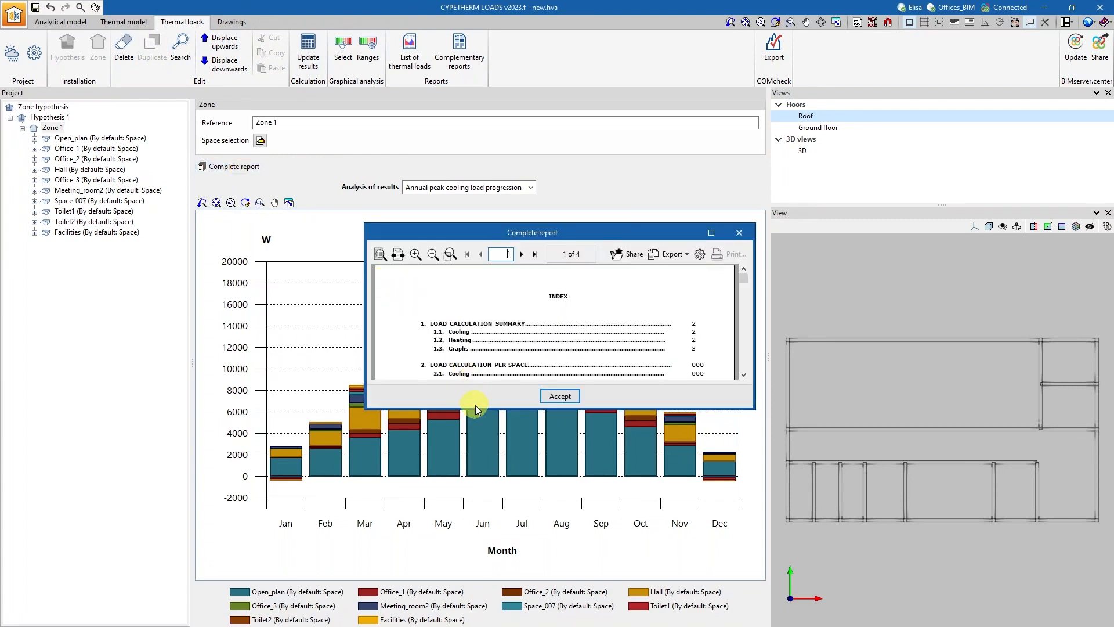
left_click_drag(475, 409, 467, 533)
left_click_drag(741, 295, 743, 490)
left_click(688, 255)
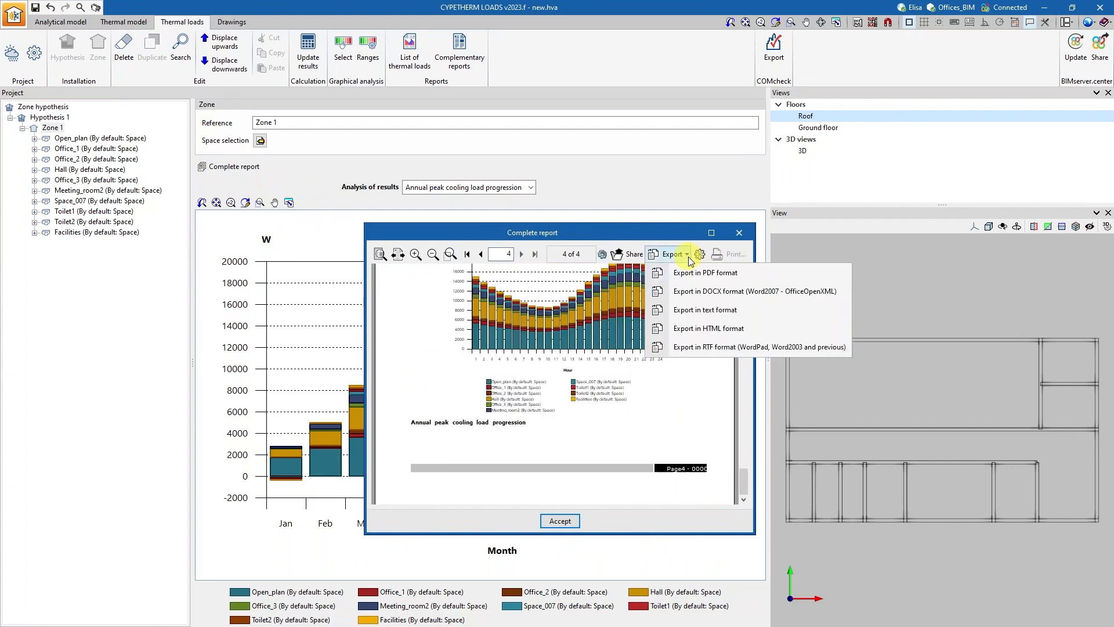
left_click(688, 255)
left_click(739, 234)
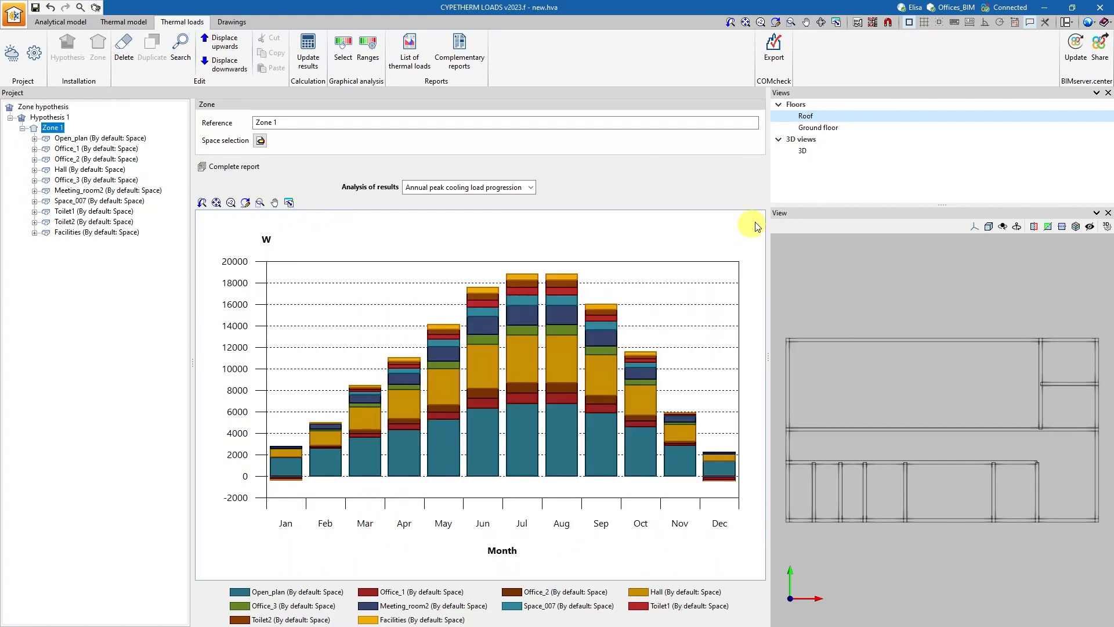
Share the results with the BIMserver.center project under the name Thermal loads.
left_click(1106, 57)
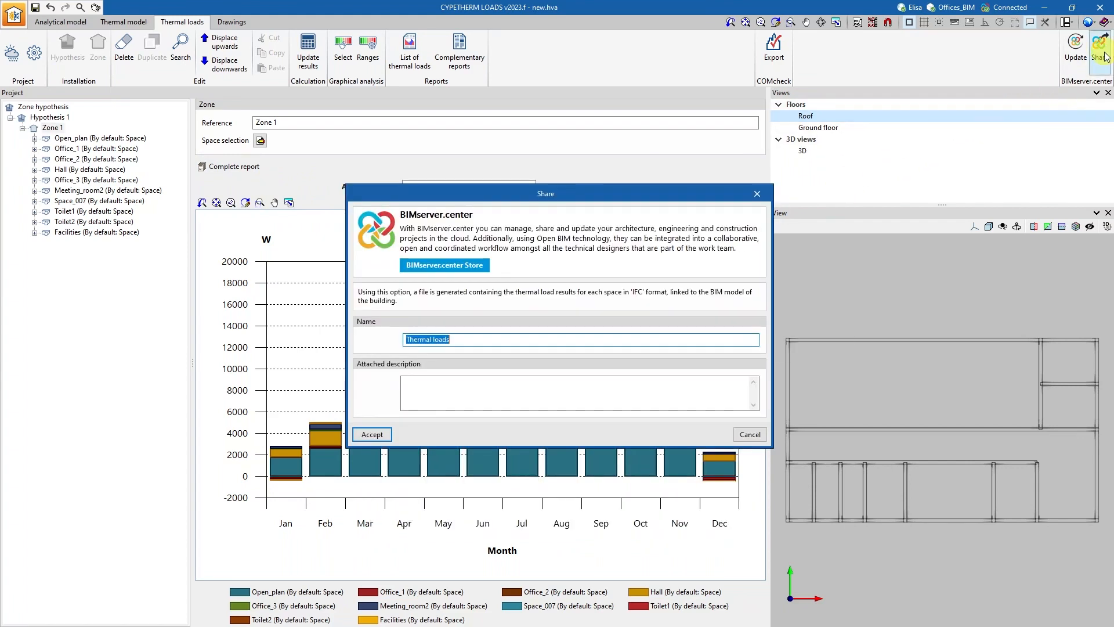
left_click(490, 385)
left_click(375, 433)
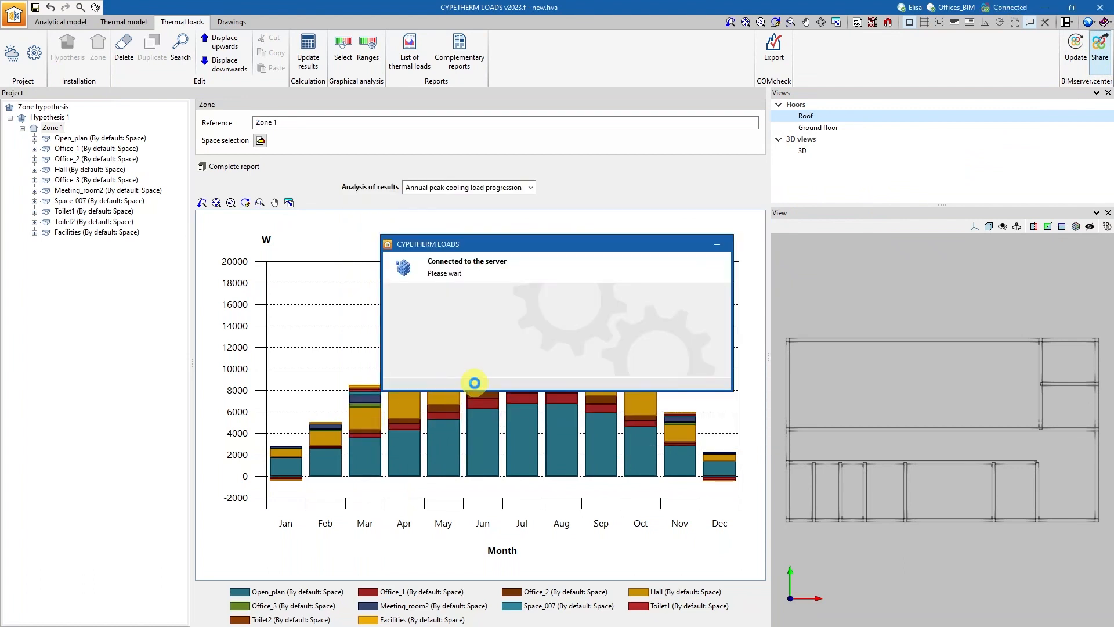
left_click(543, 345)
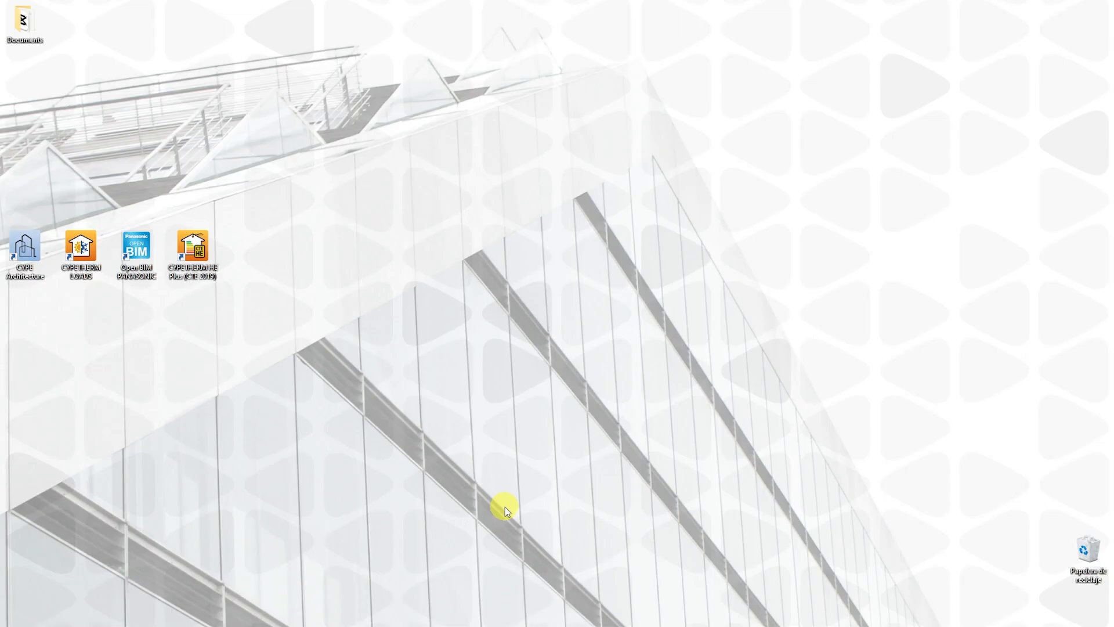
Switch to Open BIM PANASONIC in English and create a new job named Offices in the PROJECTS\Offices folder.
double_click(144, 265)
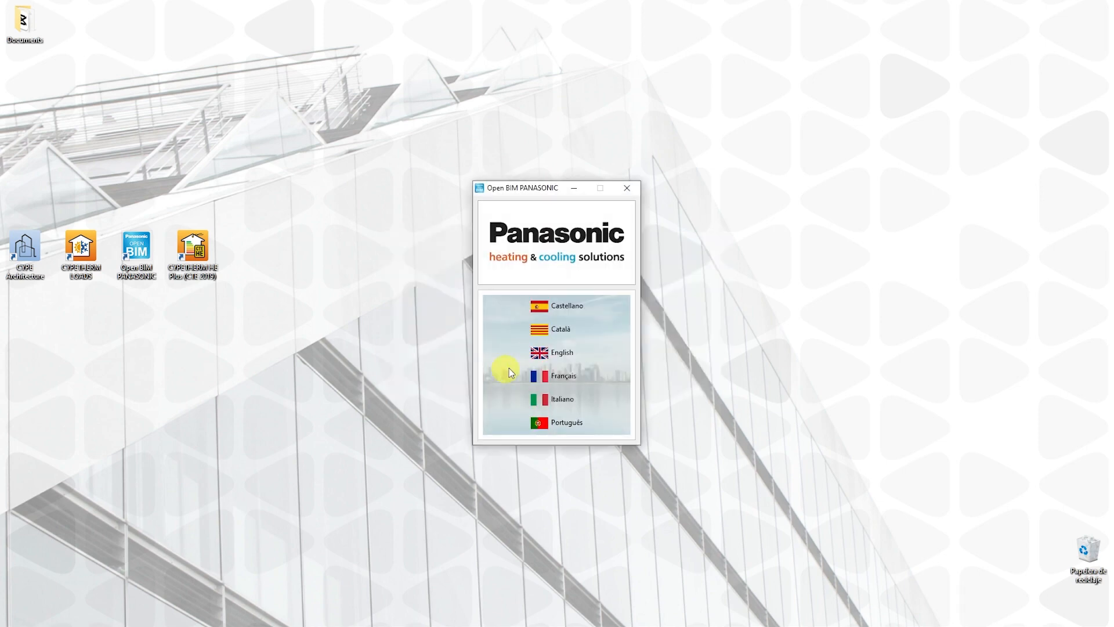
left_click(542, 354)
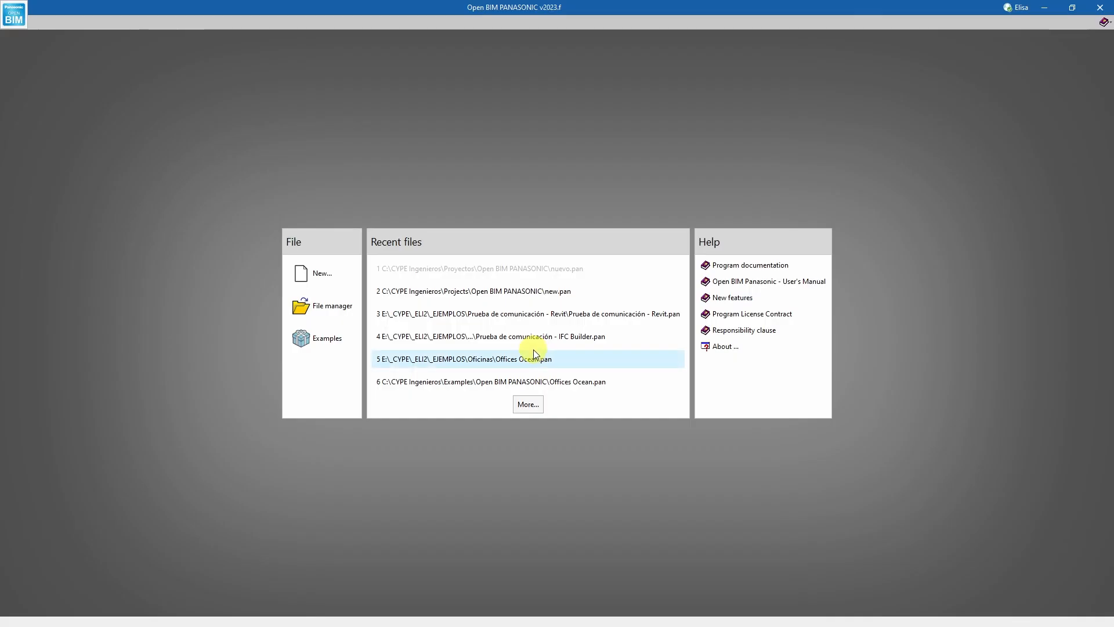
left_click(325, 274)
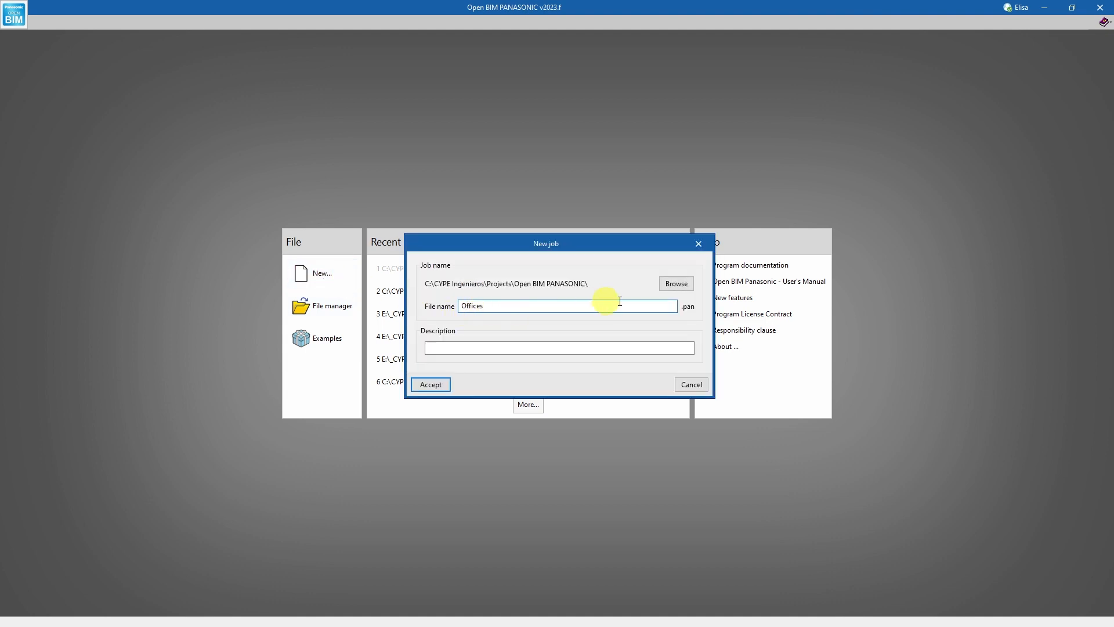
left_click(676, 284)
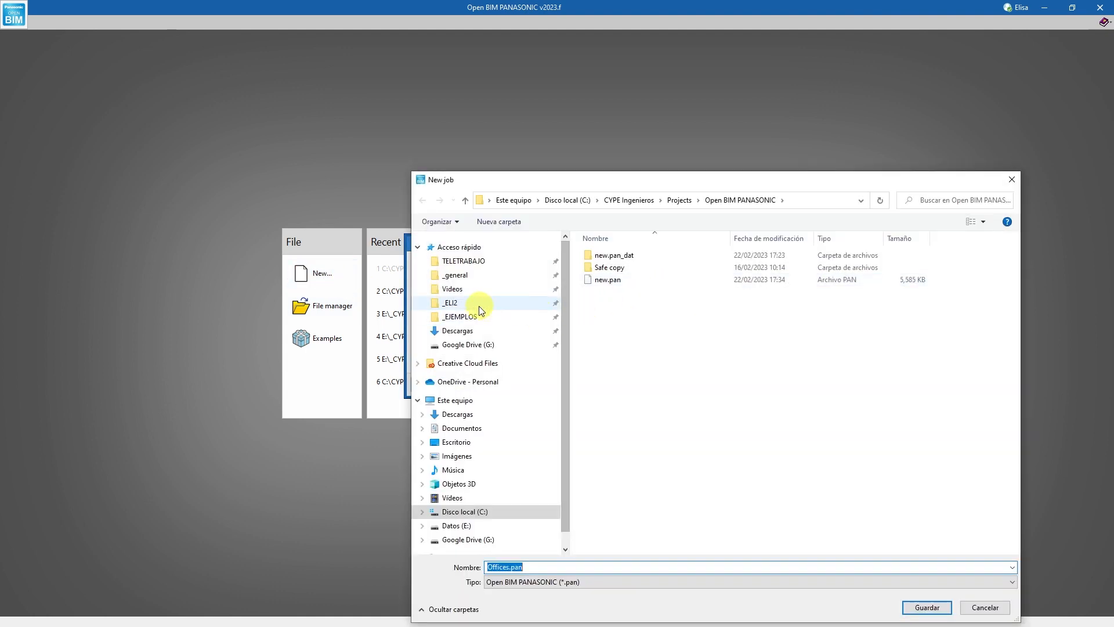
left_click(450, 302)
double_click(606, 340)
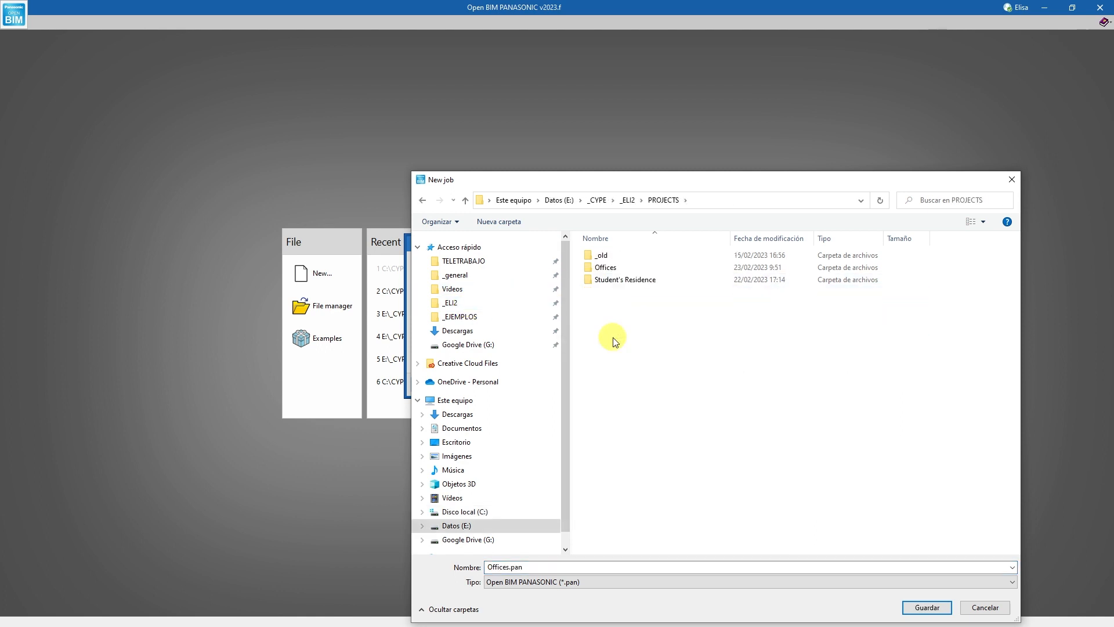
double_click(607, 268)
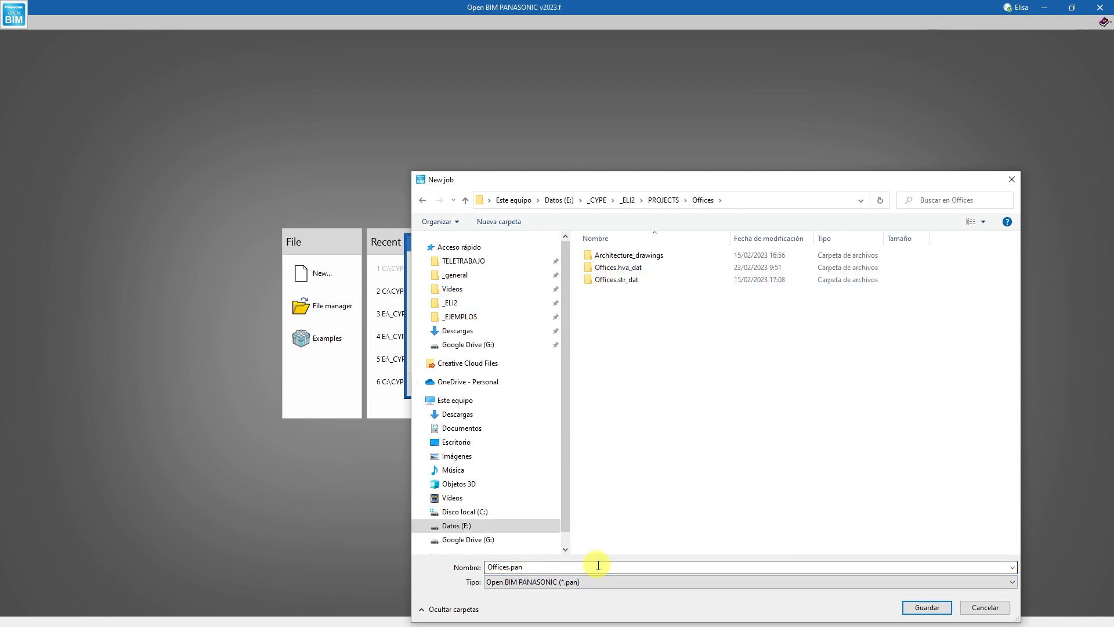
left_click(912, 607)
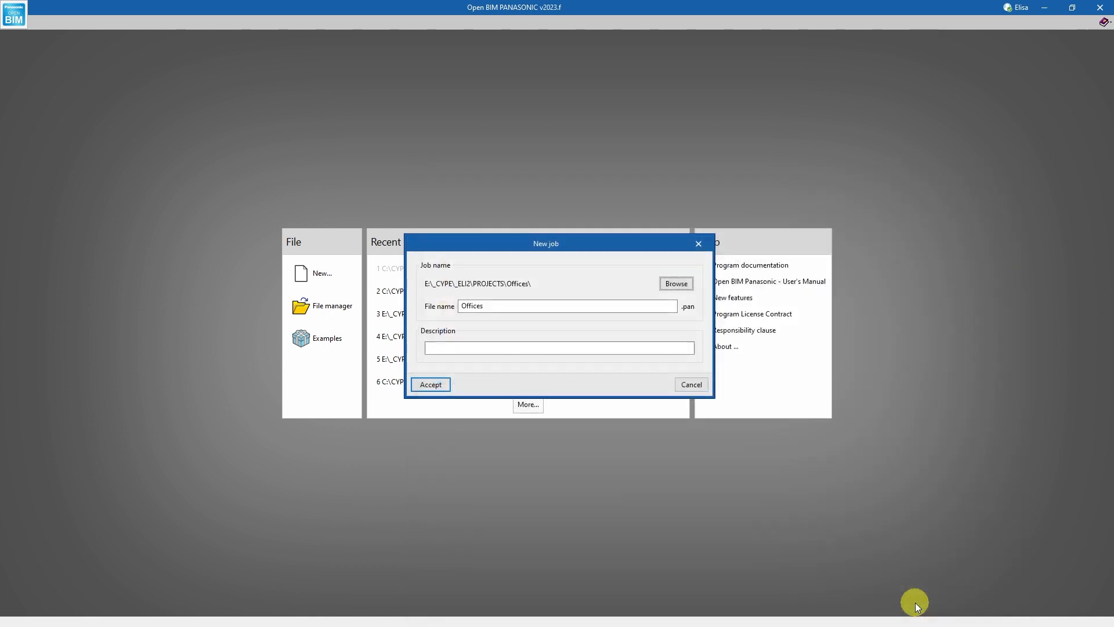
left_click(441, 385)
Link the new job to the Offices_BIM project on BIMserver.center.
left_click(531, 374)
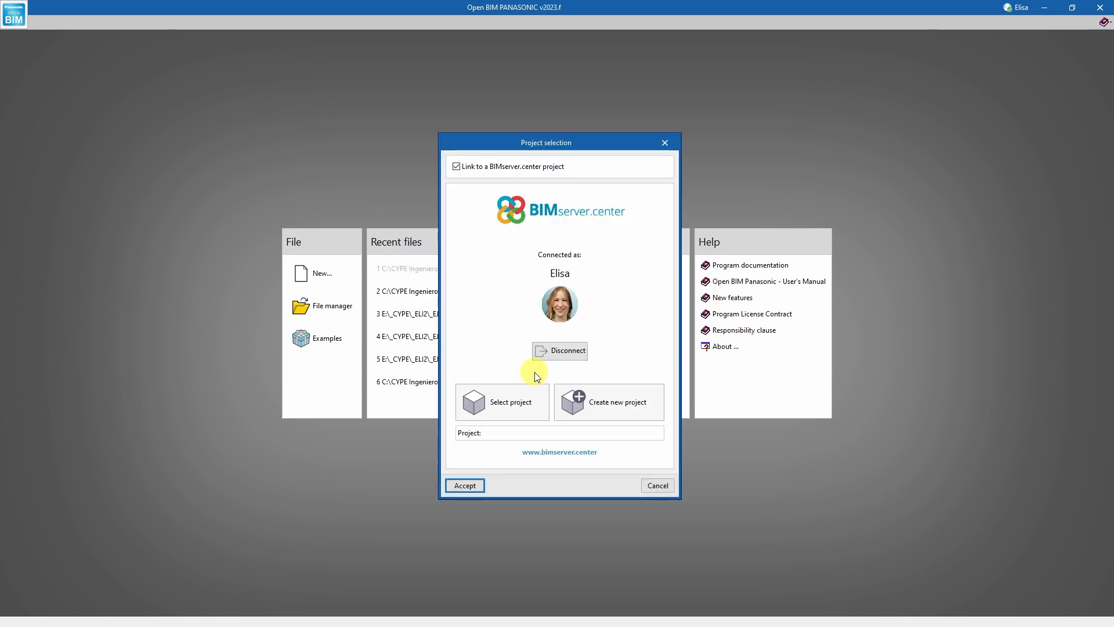
left_click(513, 394)
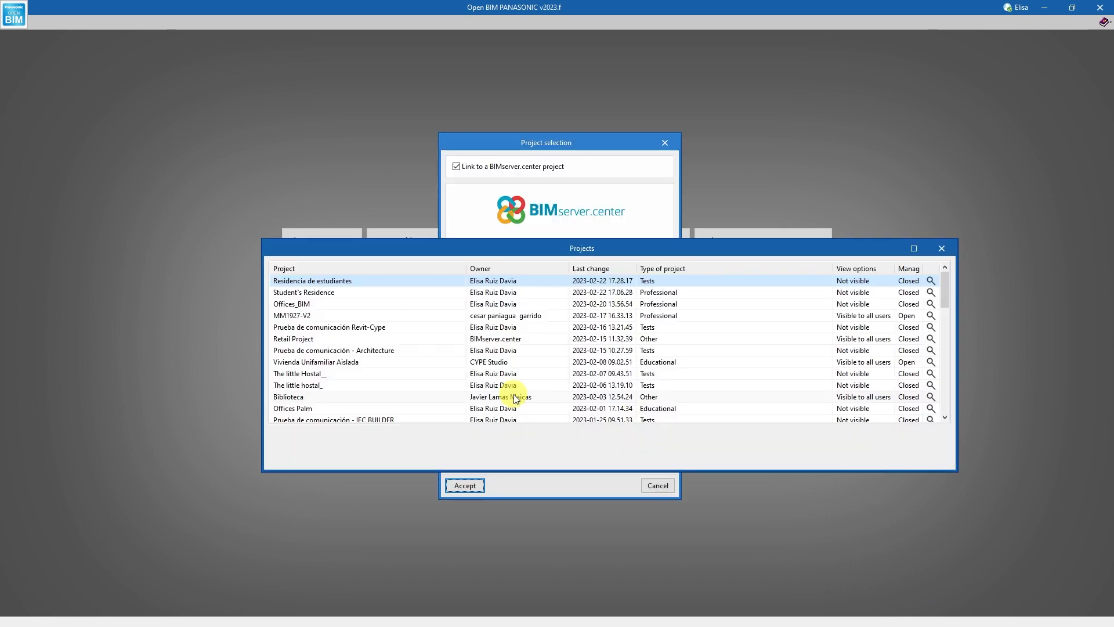
left_click(324, 305)
left_click(290, 458)
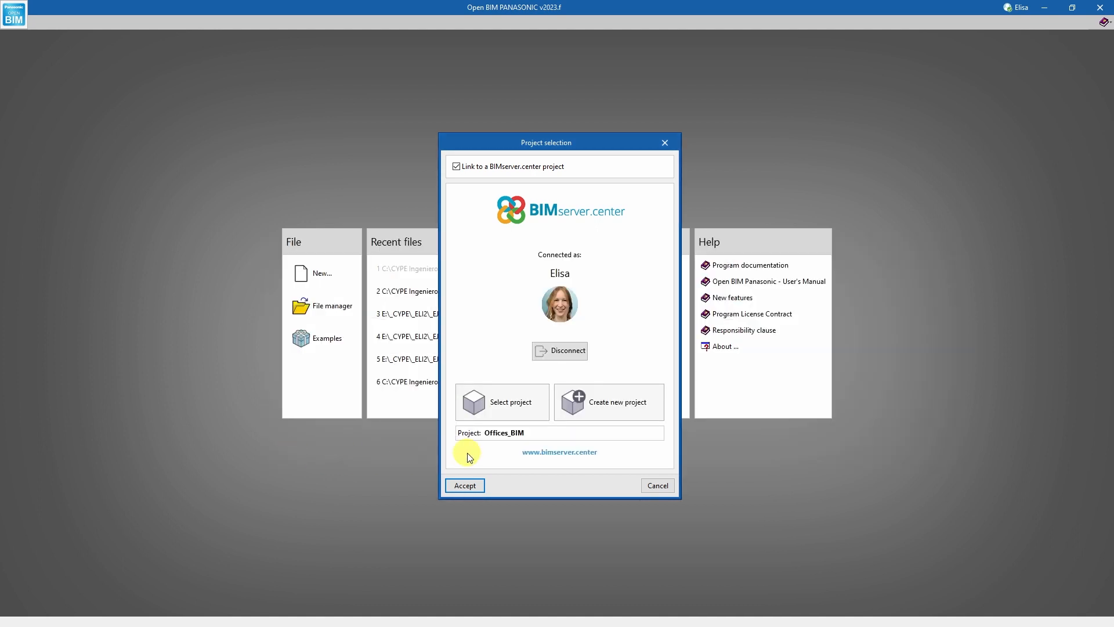
left_click(468, 486)
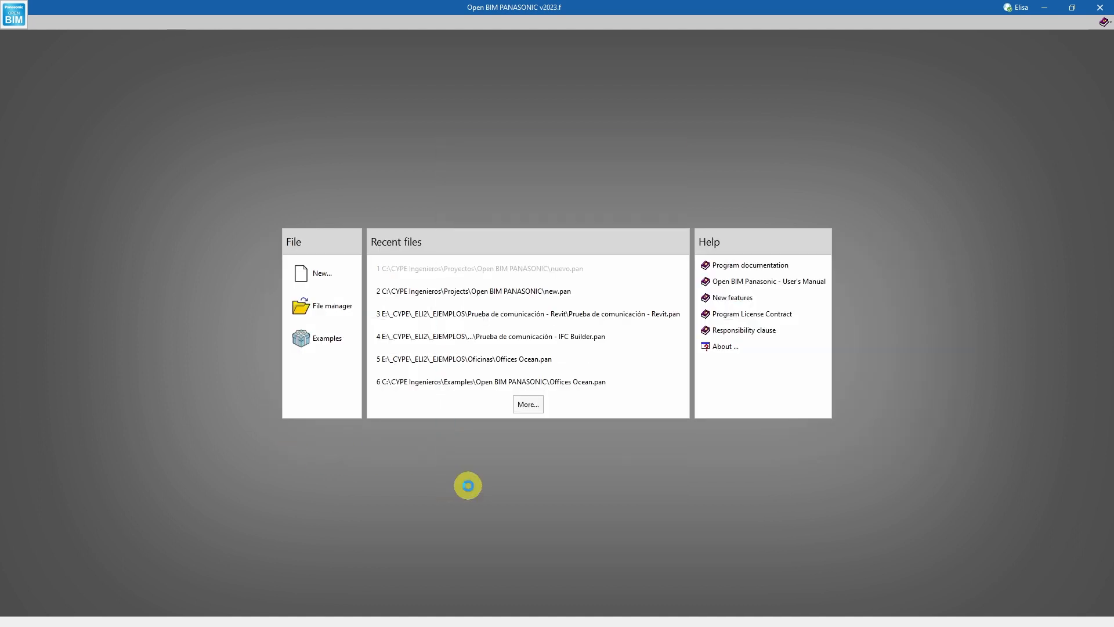
Import both the CYPE Architecture and CYPETHERM LOADS thermal loads models of Offices_BIM into the job.
left_click(289, 318)
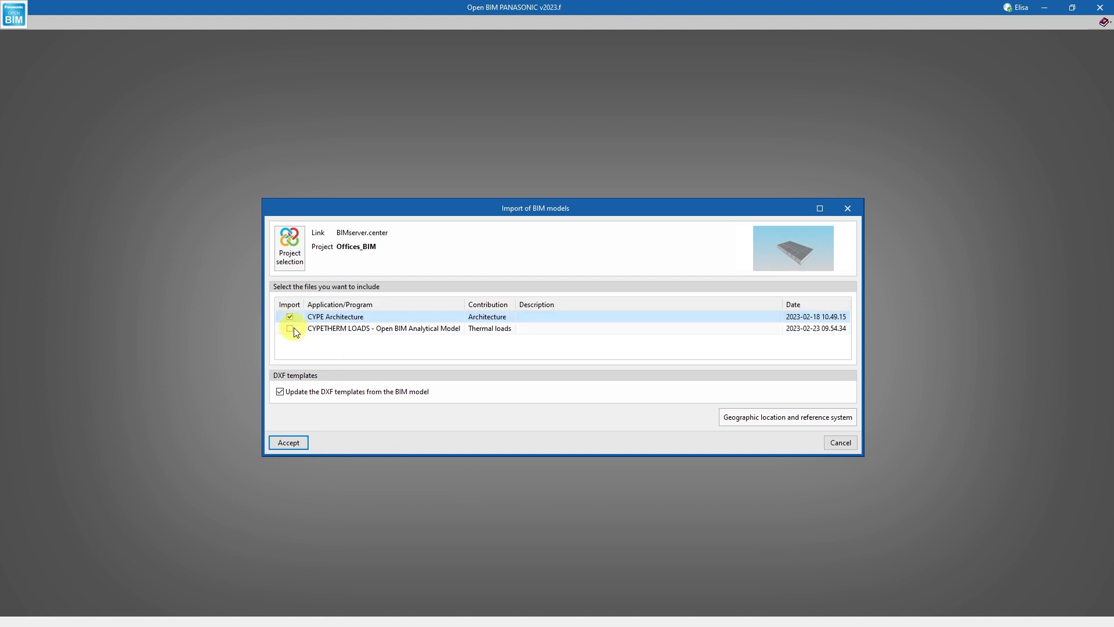
left_click(290, 328)
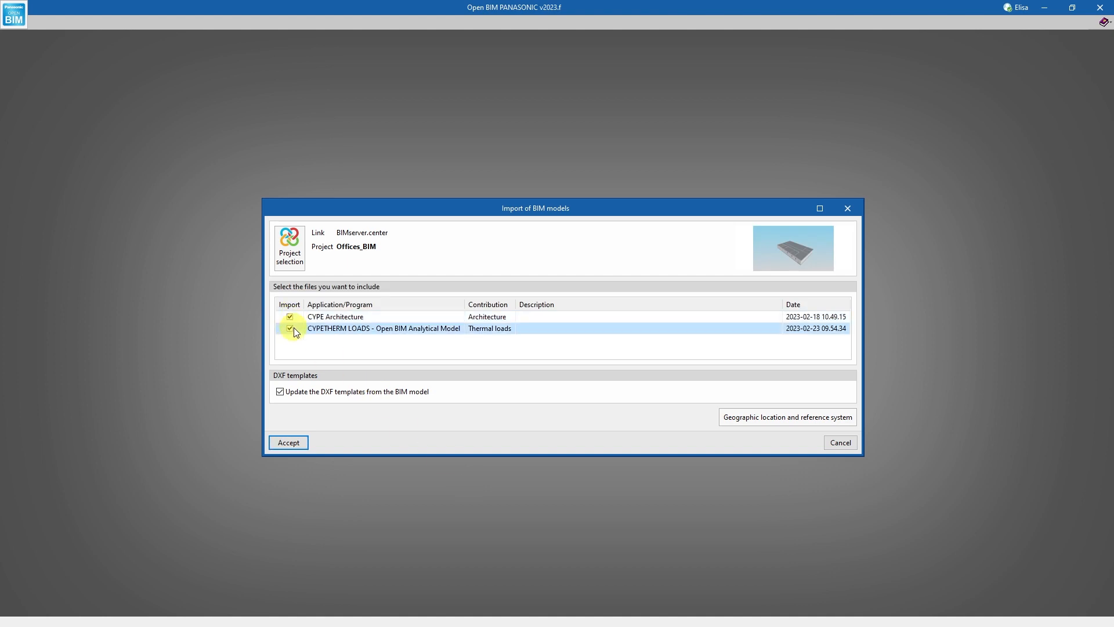
left_click(294, 442)
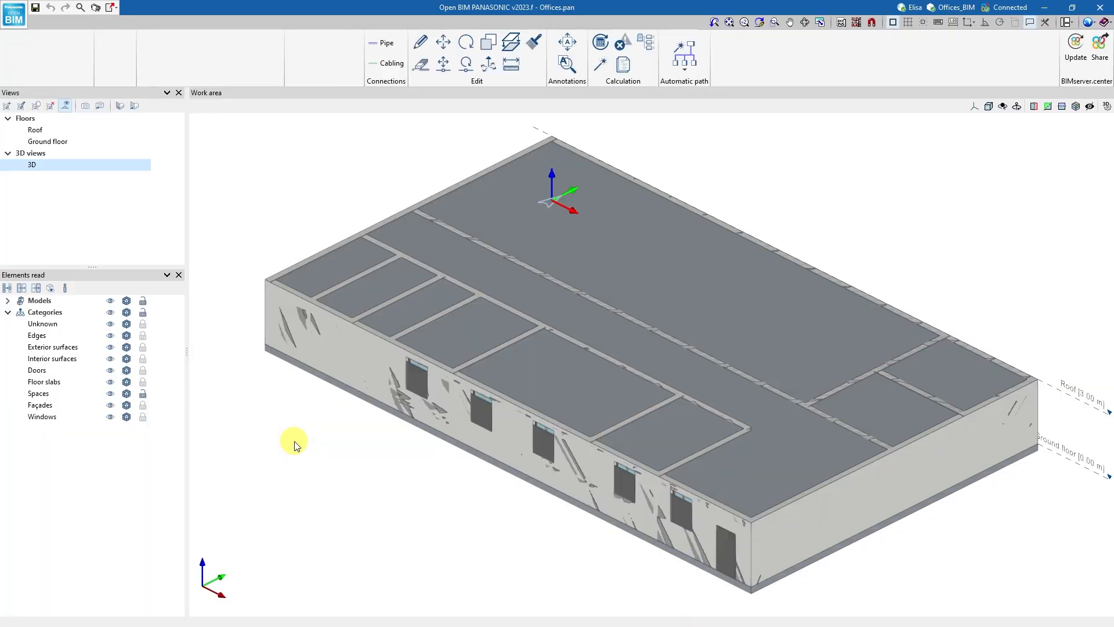
middle_click_drag(404, 469, 541, 508, "shift")
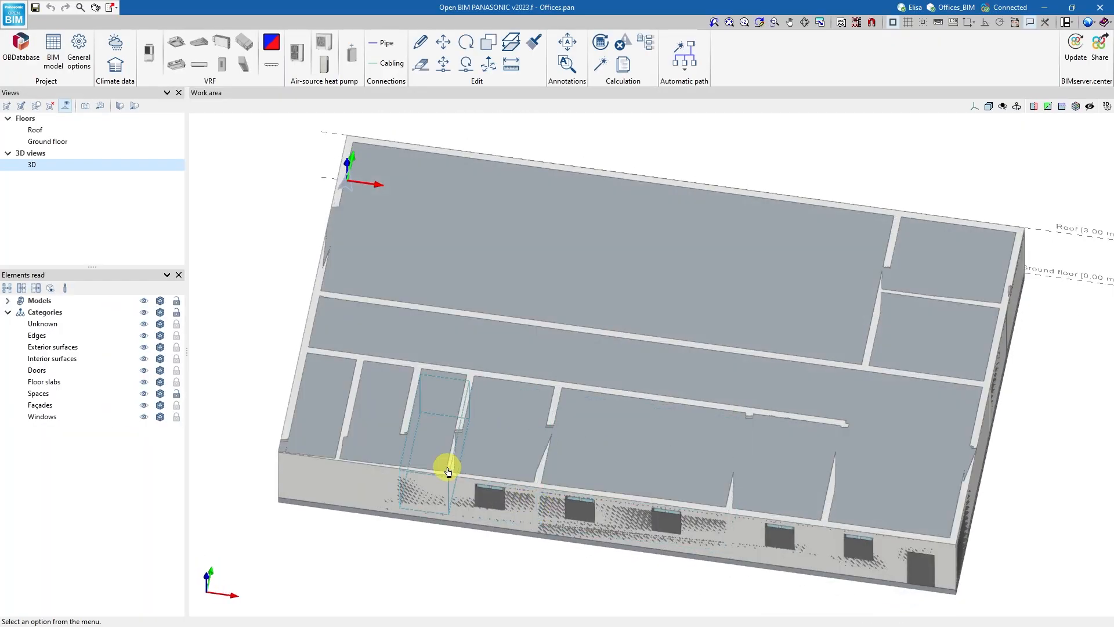
Open the Ground floor plan and review the imported thermal loads of the Open_plan space and the small office Space_007.
left_click(48, 141)
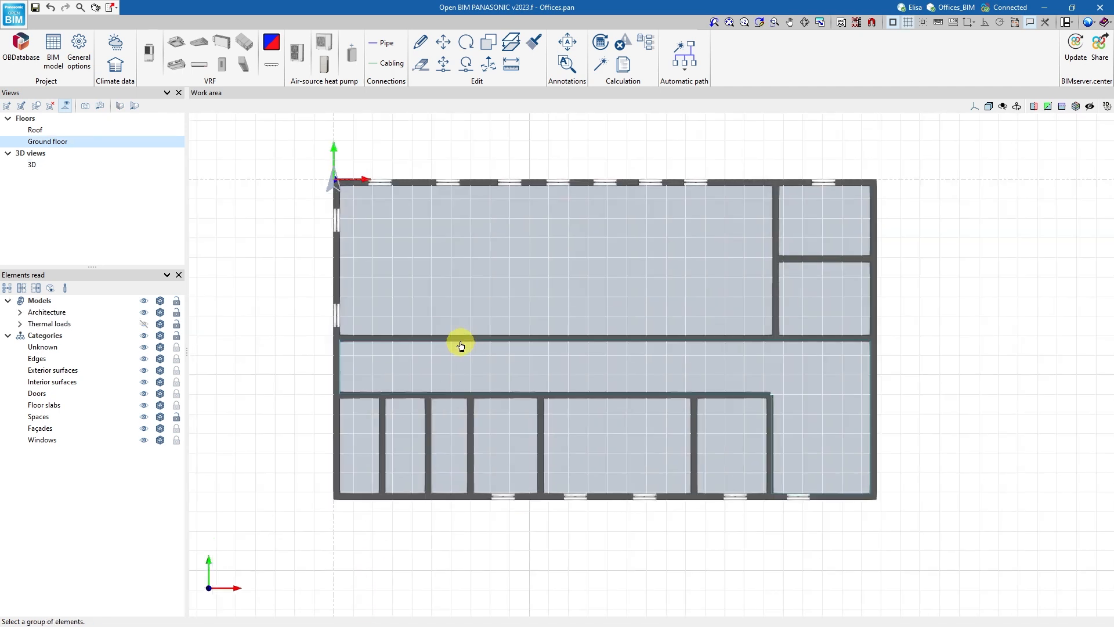
left_click(444, 302)
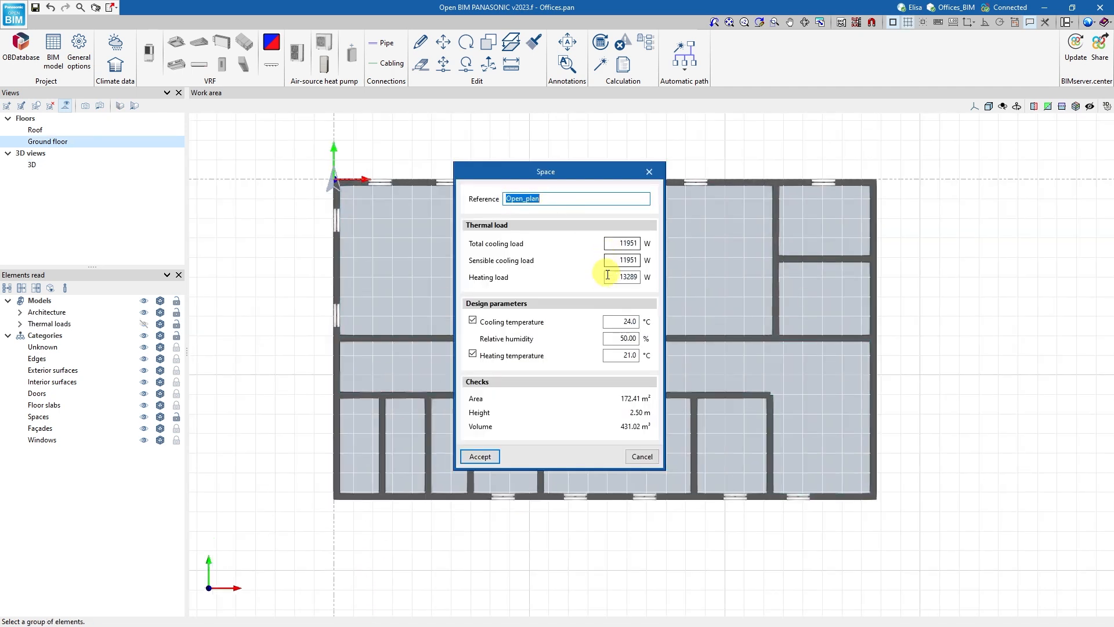
key("Escape")
left_click(540, 411)
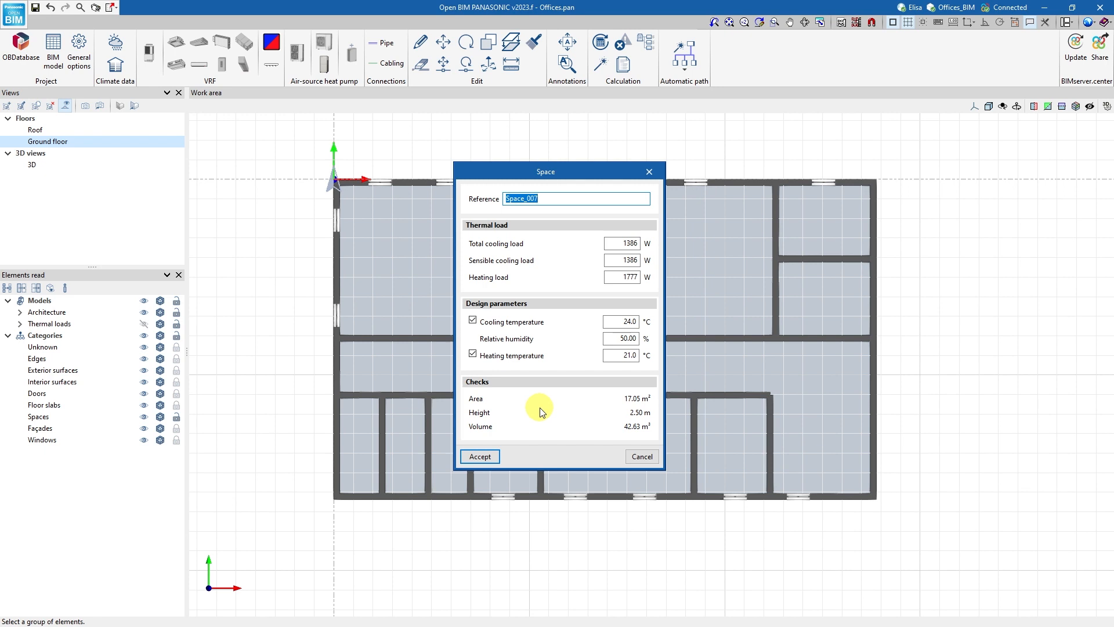
key("Escape")
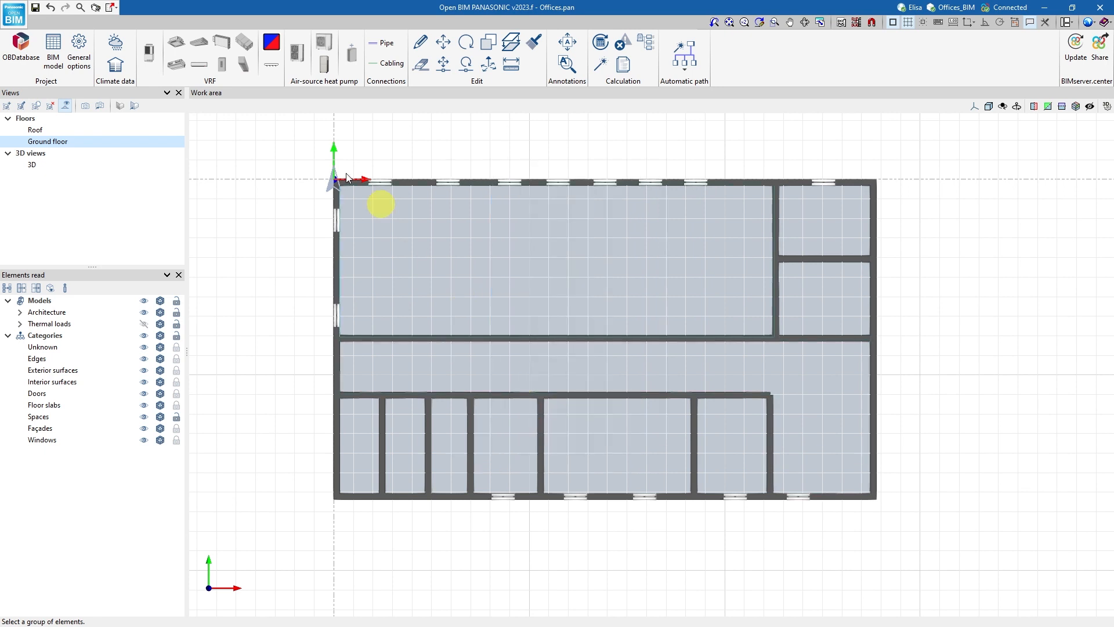
Define a VRF cassette indoor unit, 4-way Cassette 90x90 (MU2) model S-22MU2E5B, compatible with R32 only.
left_click(177, 43)
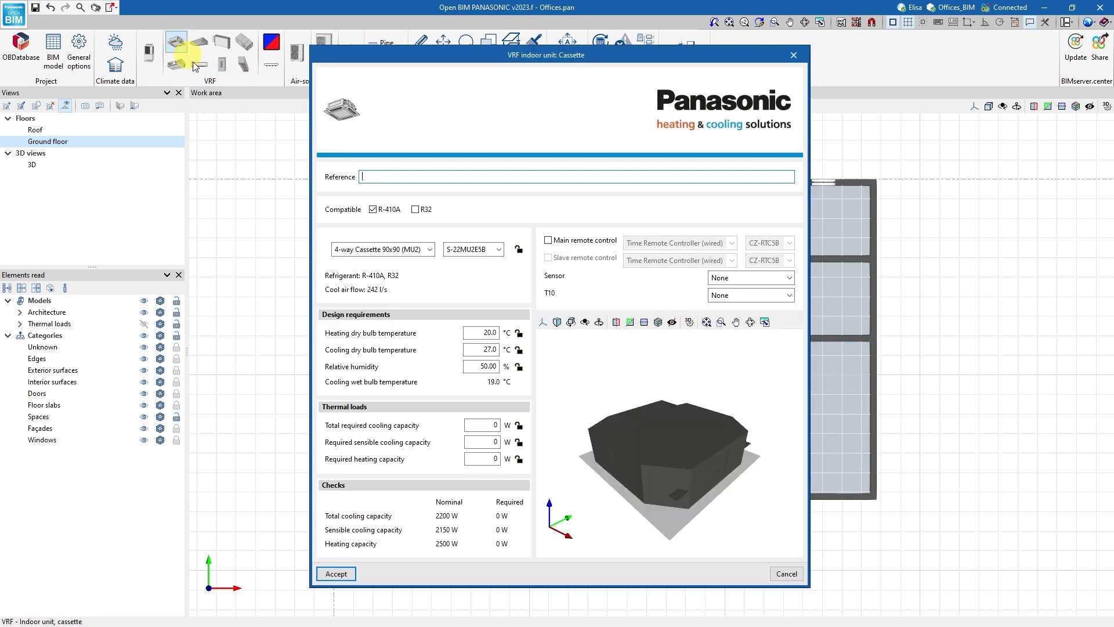
left_click(430, 251)
left_click(430, 250)
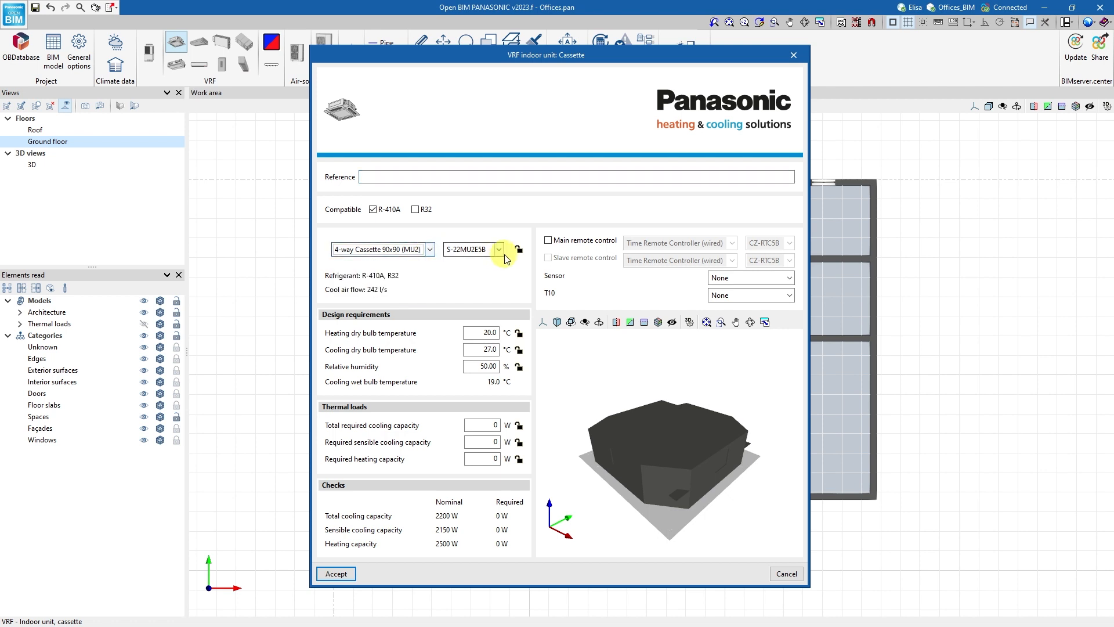
left_click(499, 250)
left_click(499, 249)
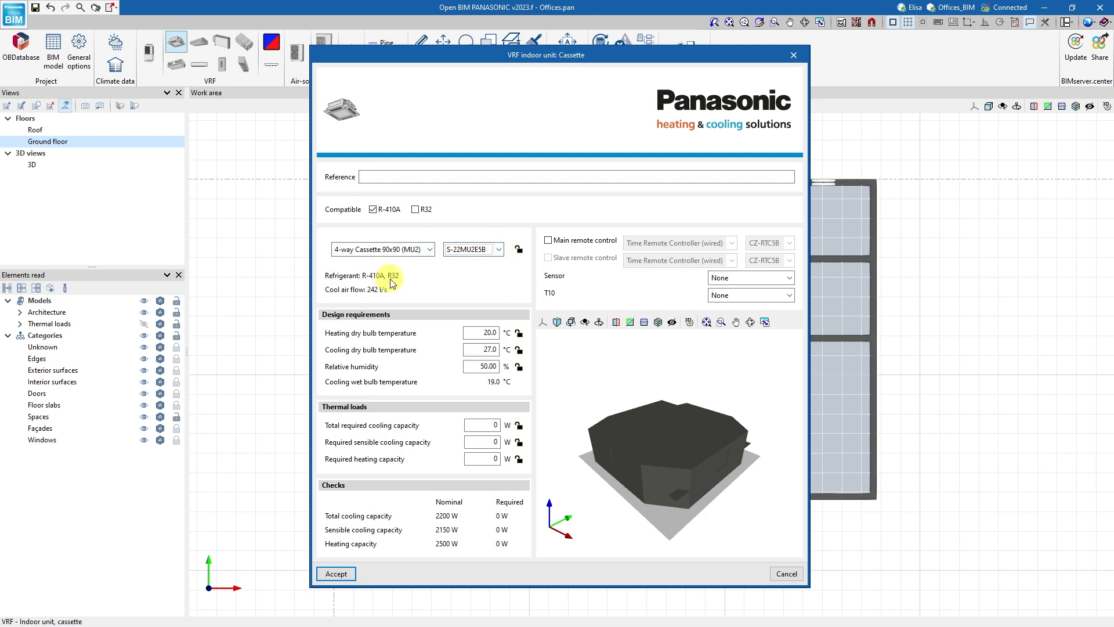
left_click(417, 209)
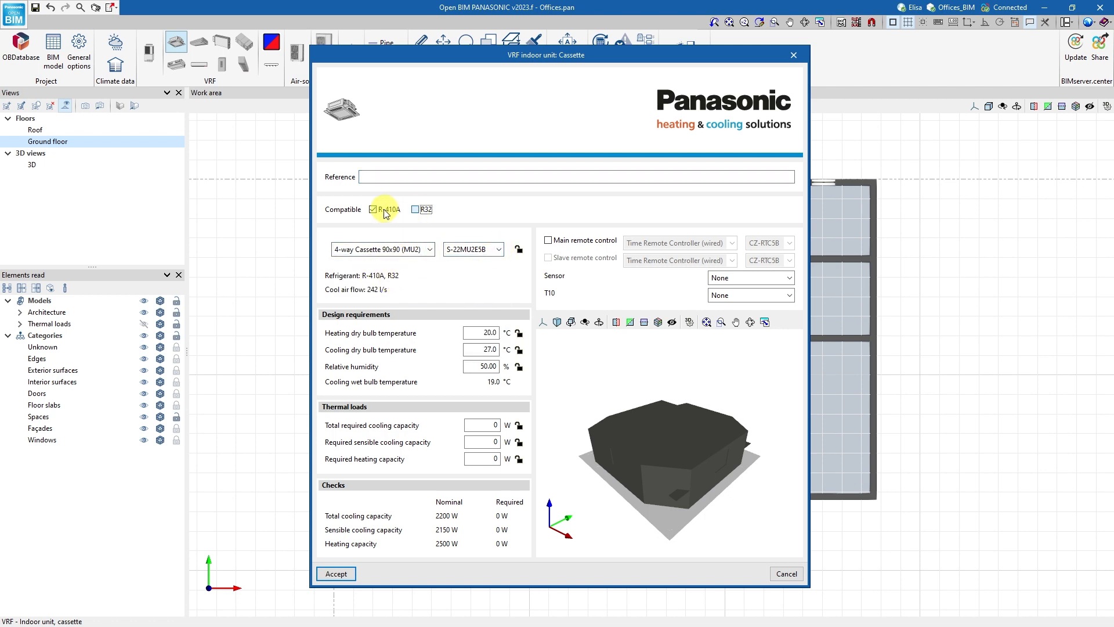
left_click(373, 210)
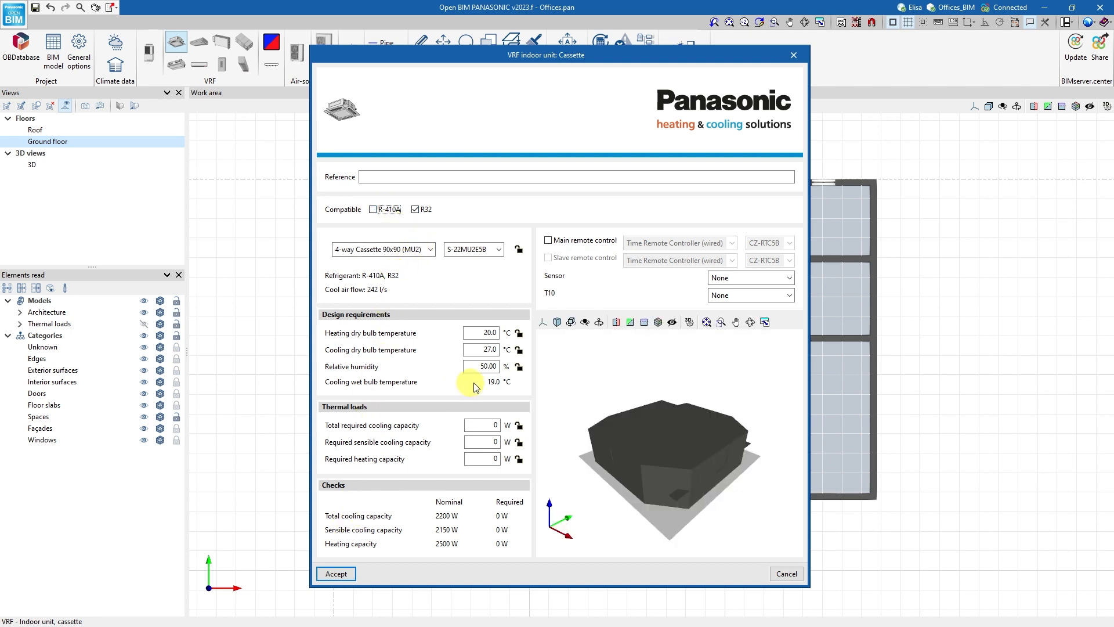
left_click(337, 574)
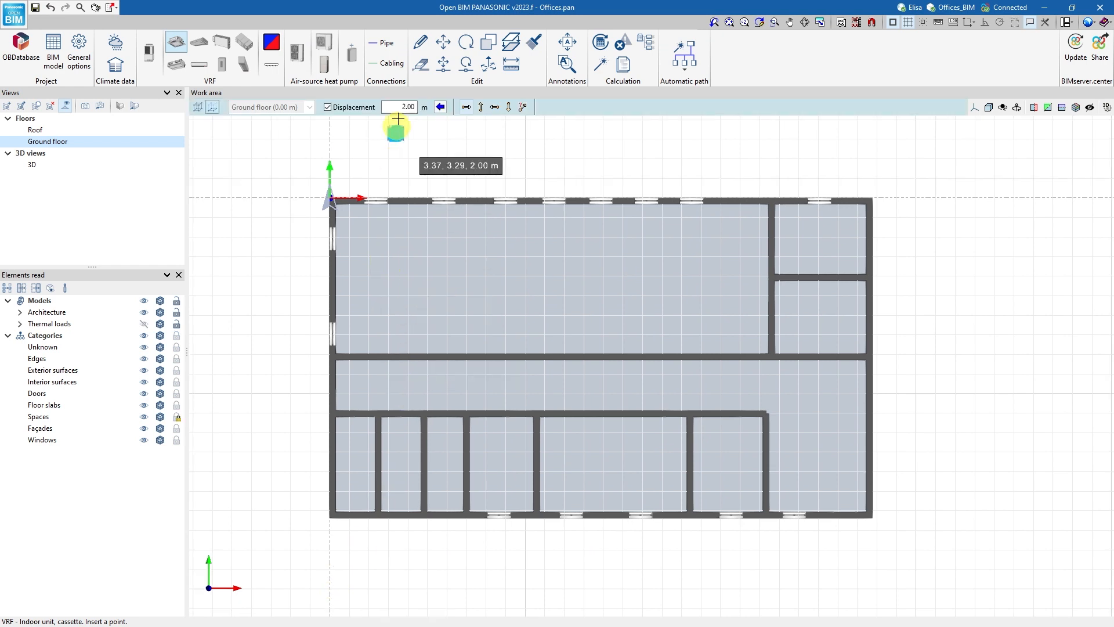
Place three cassettes in a horizontal row across the open-plan space with a displacement of 2.20 m.
double_click(409, 107)
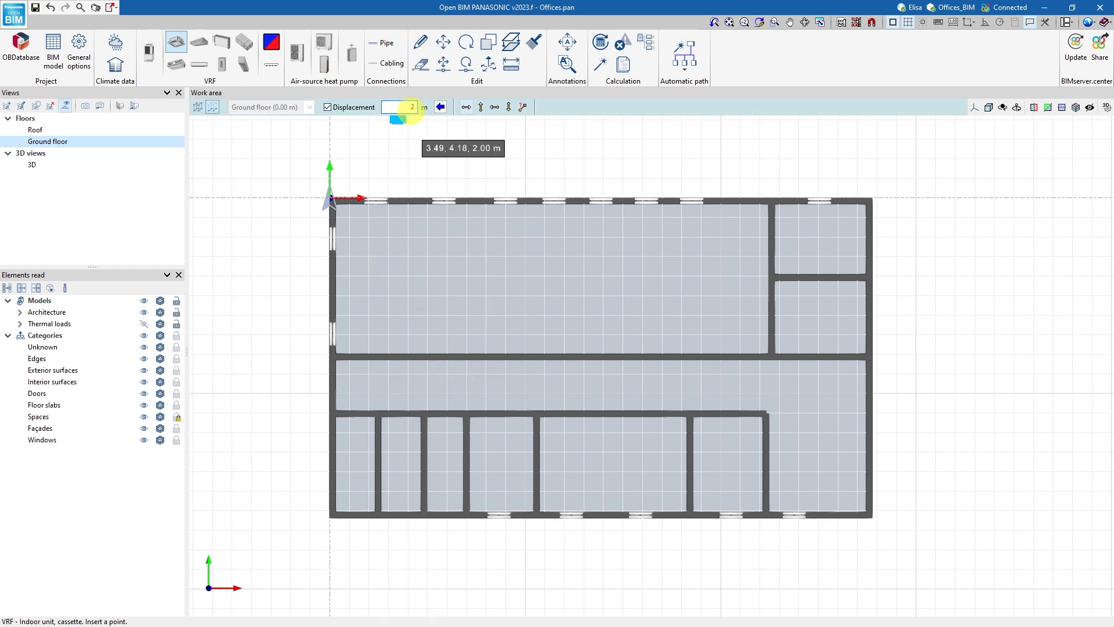
type("2.2")
key("Return")
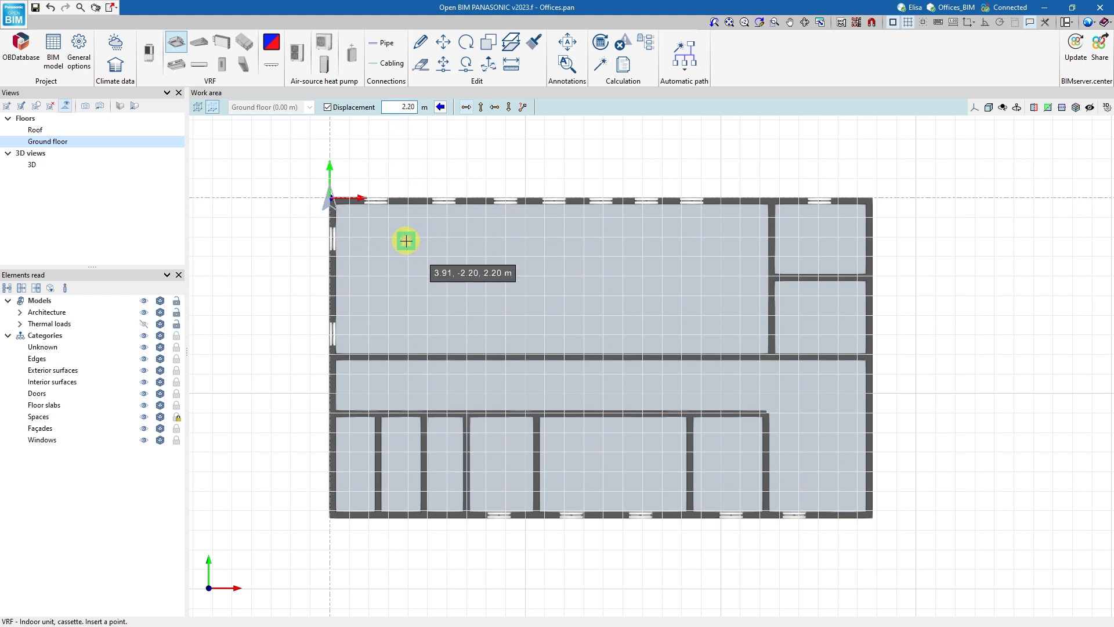
scroll(400, 243, "up", 2)
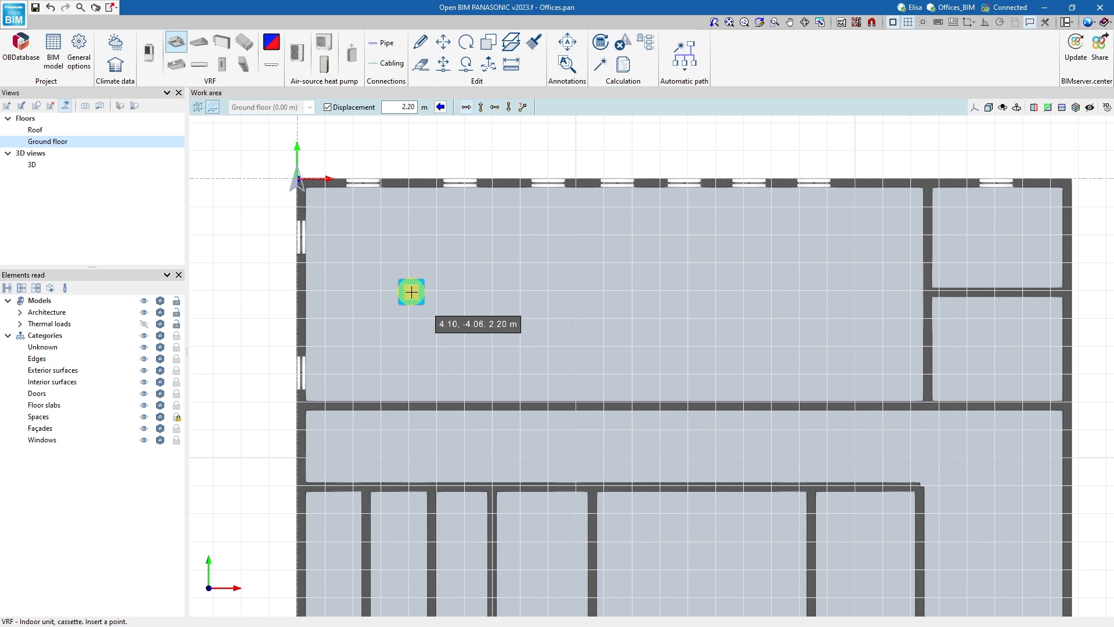
left_click(412, 292)
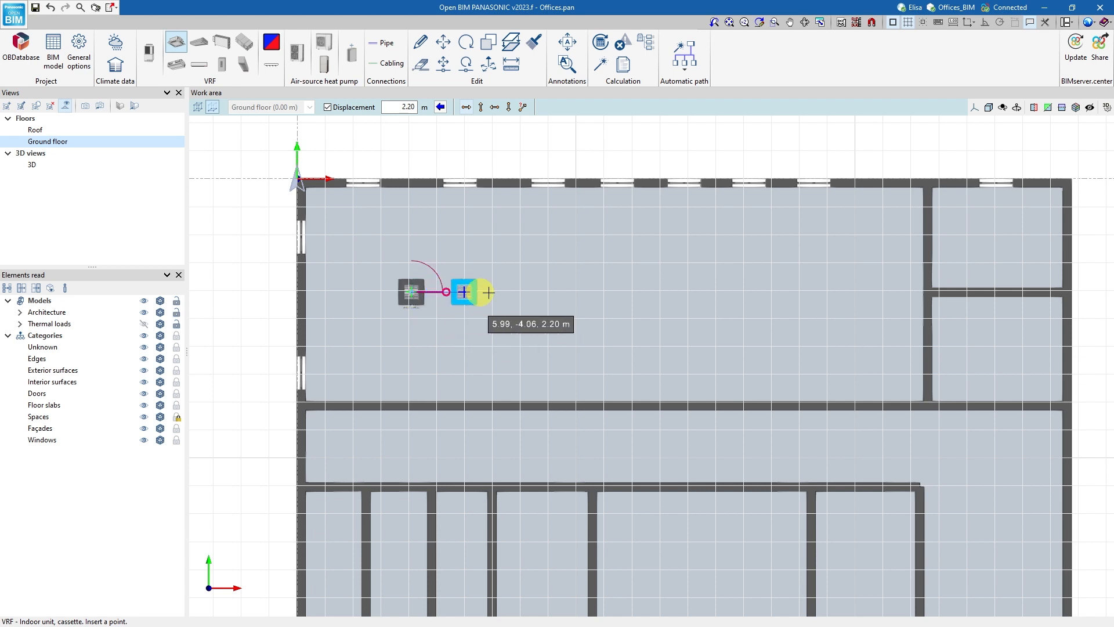
left_click(571, 296)
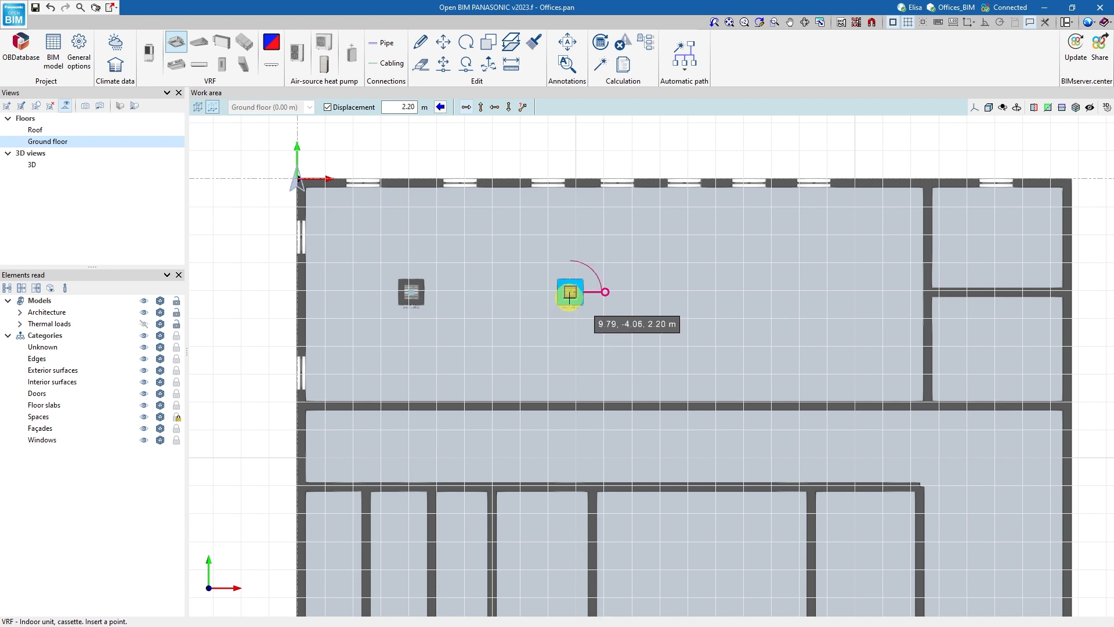
left_click(735, 294)
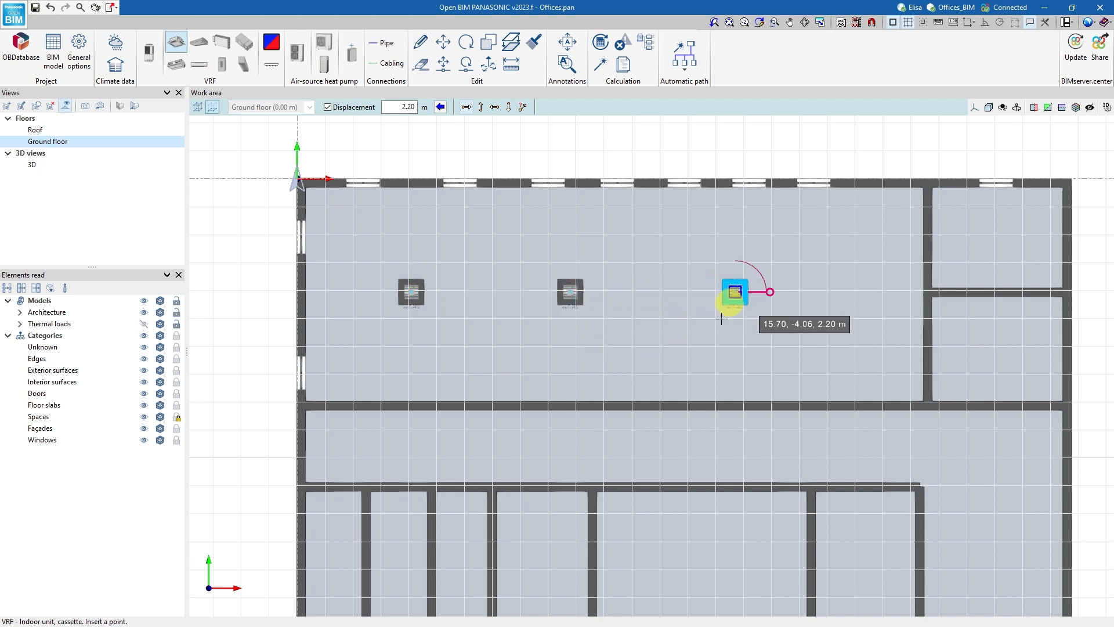
scroll(715, 306, "down", 4)
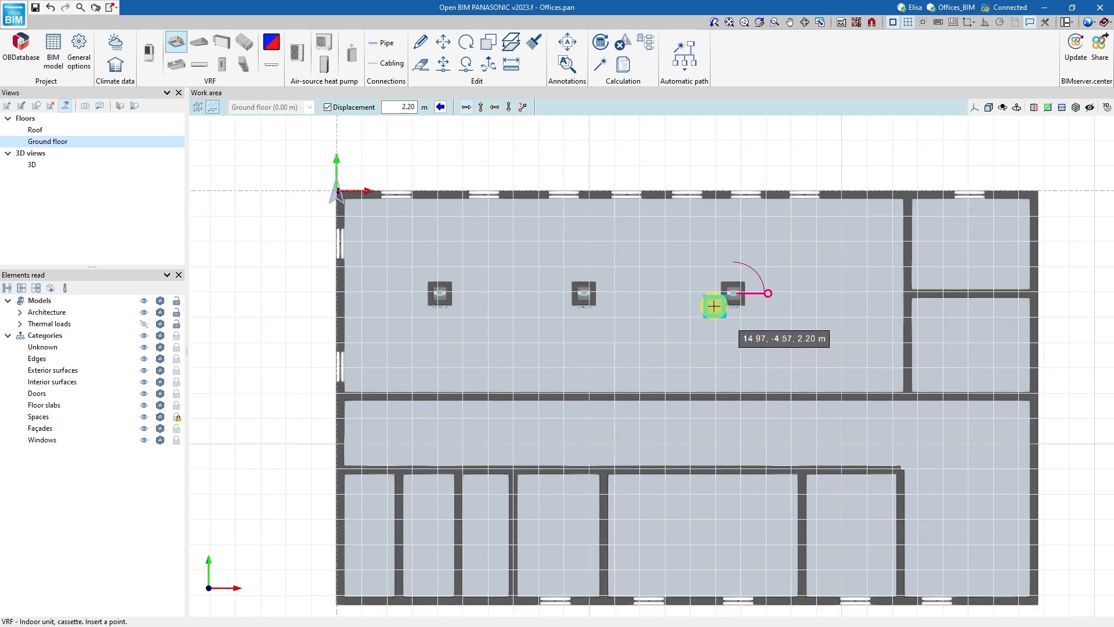
middle_click_drag(714, 306, 673, 273)
right_click(673, 273)
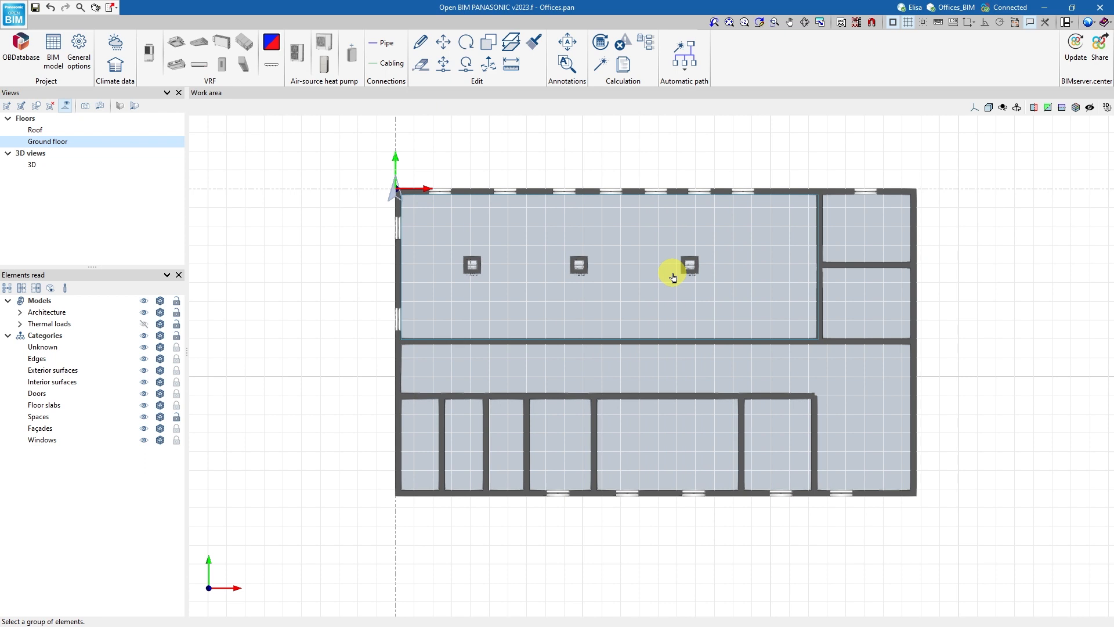
Set the Ground floor view's distance to the top plane to 2.50 m.
double_click(172, 142)
left_click(646, 290)
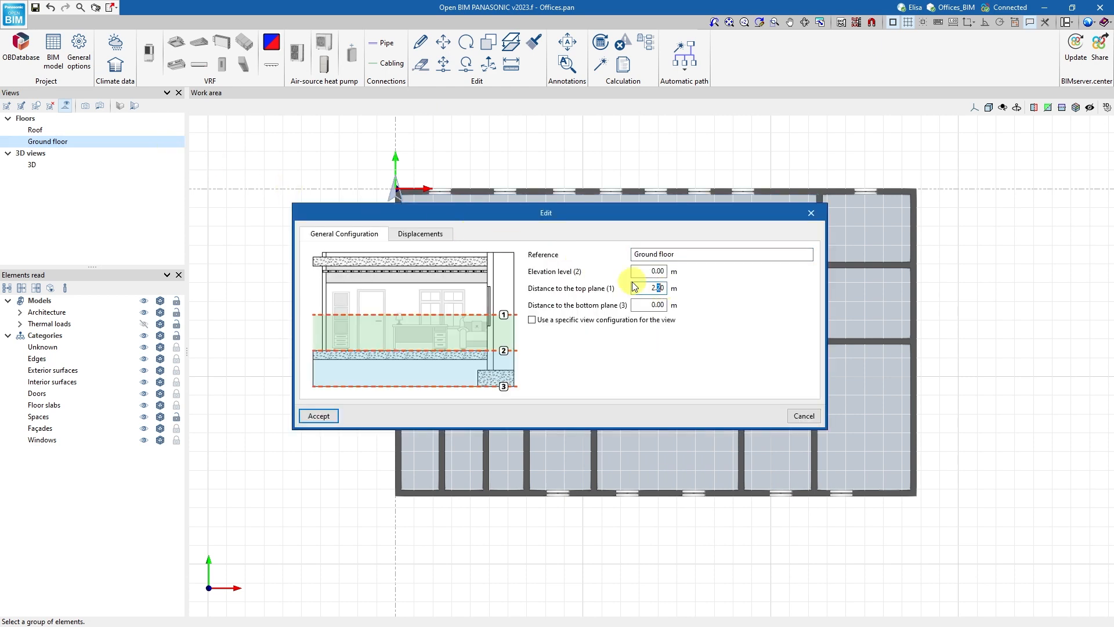
left_click(320, 416)
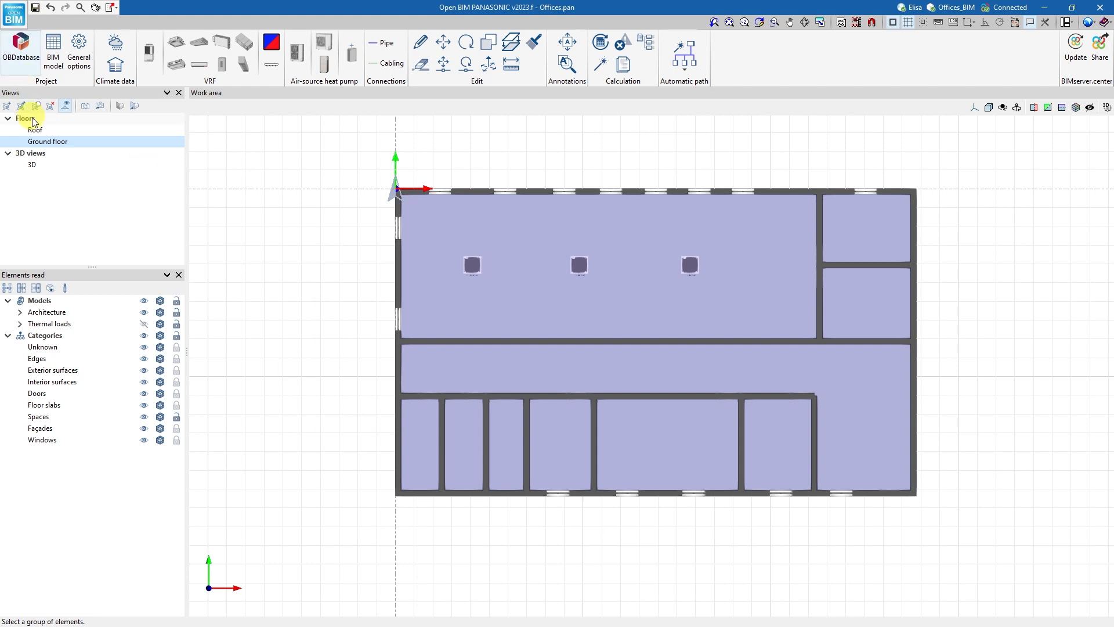
Fine-tune the Ground floor view's distance to the top plane to clear the purple shading from the spaces.
double_click(41, 142)
left_click(659, 288)
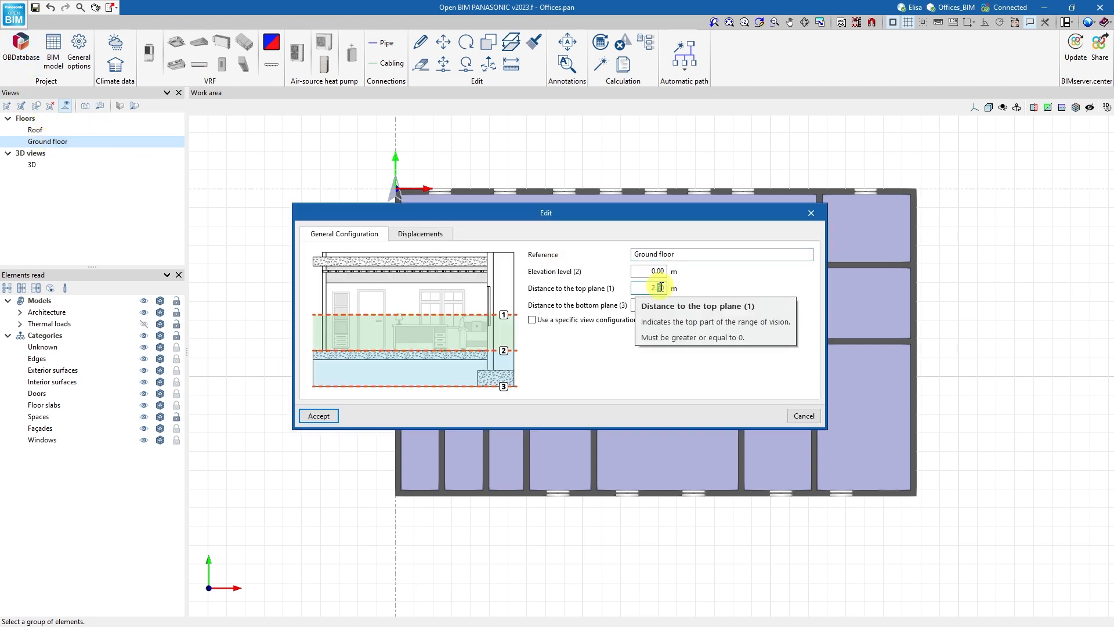
type("8")
left_click(327, 415)
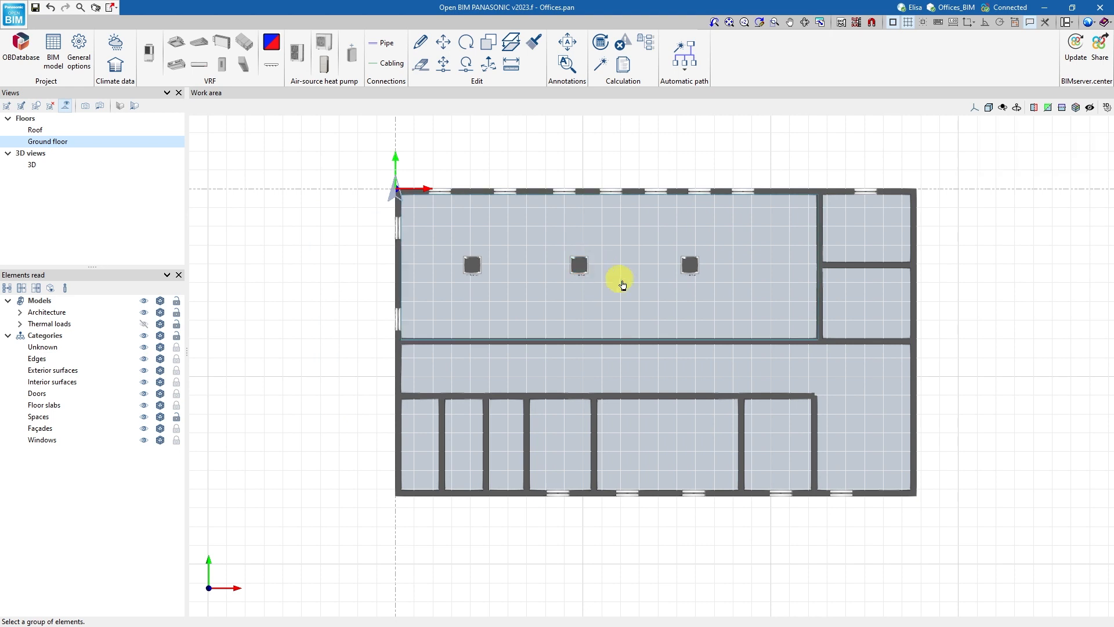
Show the ArchitectureCAD_template_floor0_2007 DXF template on the Ground floor plan.
scroll(621, 284, "up", 2)
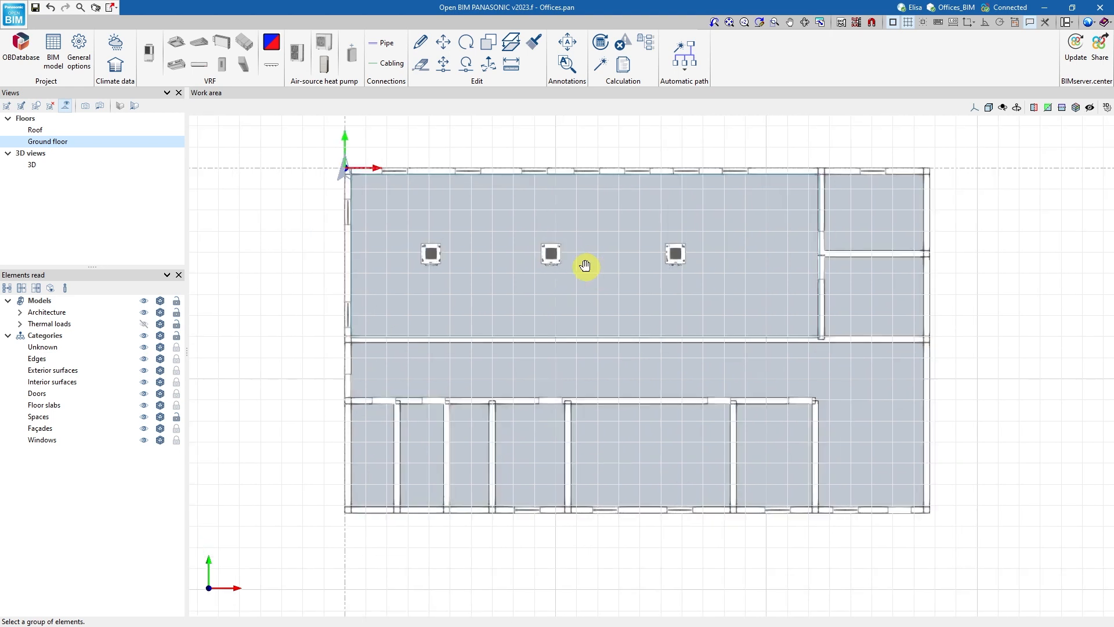
left_click(861, 25)
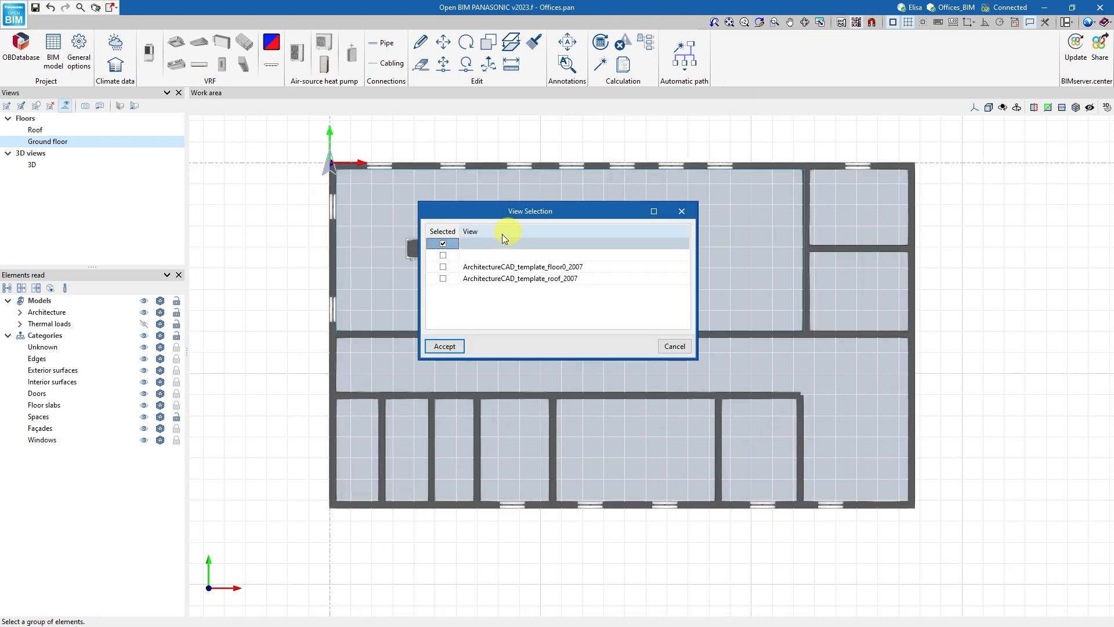
left_click(444, 267)
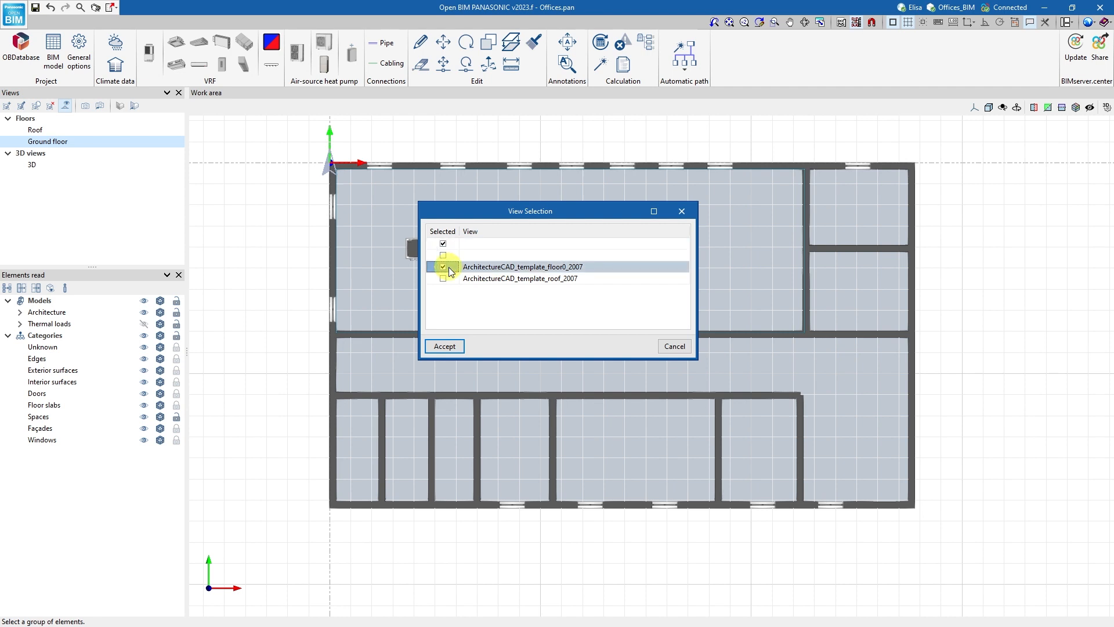
left_click(455, 347)
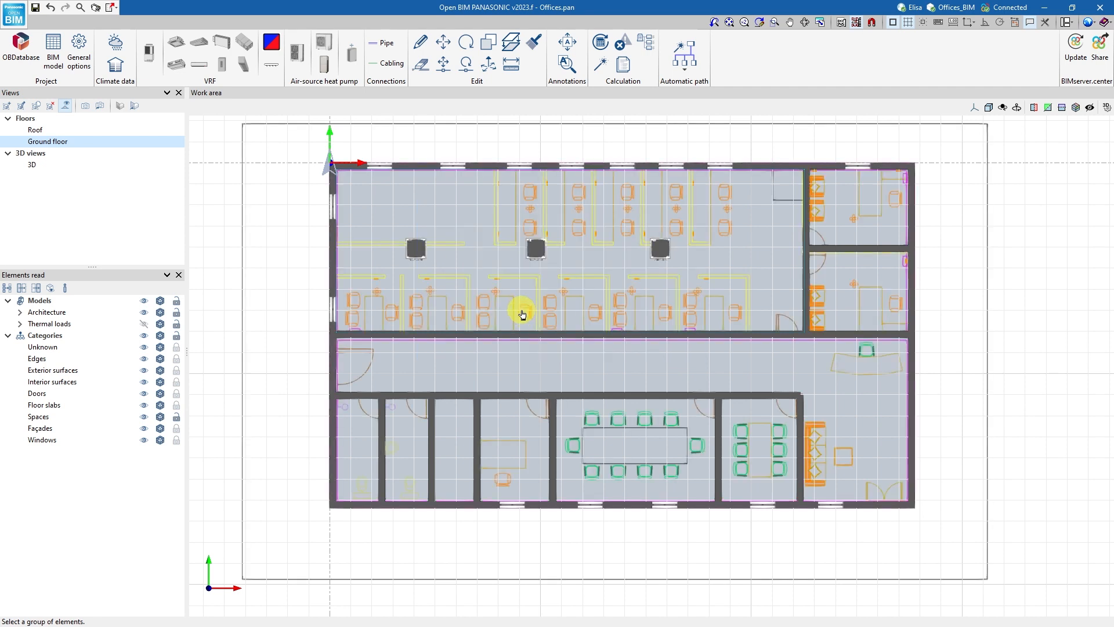
Insert cassette indoor units at 2.20 m displacement, two over the large meeting room table and one over the small meeting room table.
left_click(177, 43)
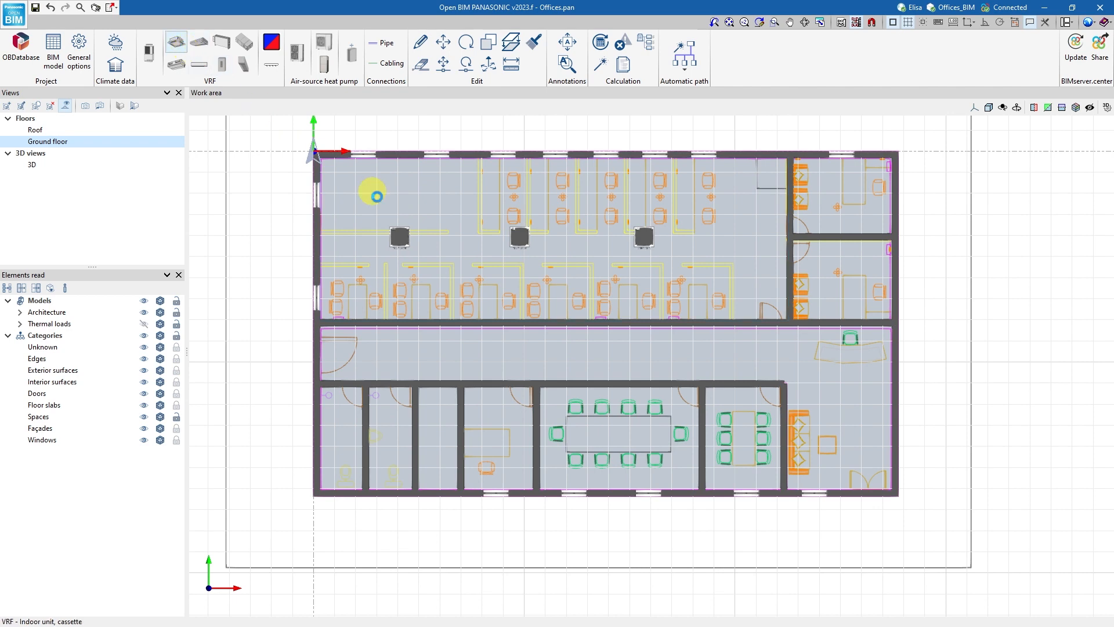
left_click(339, 590)
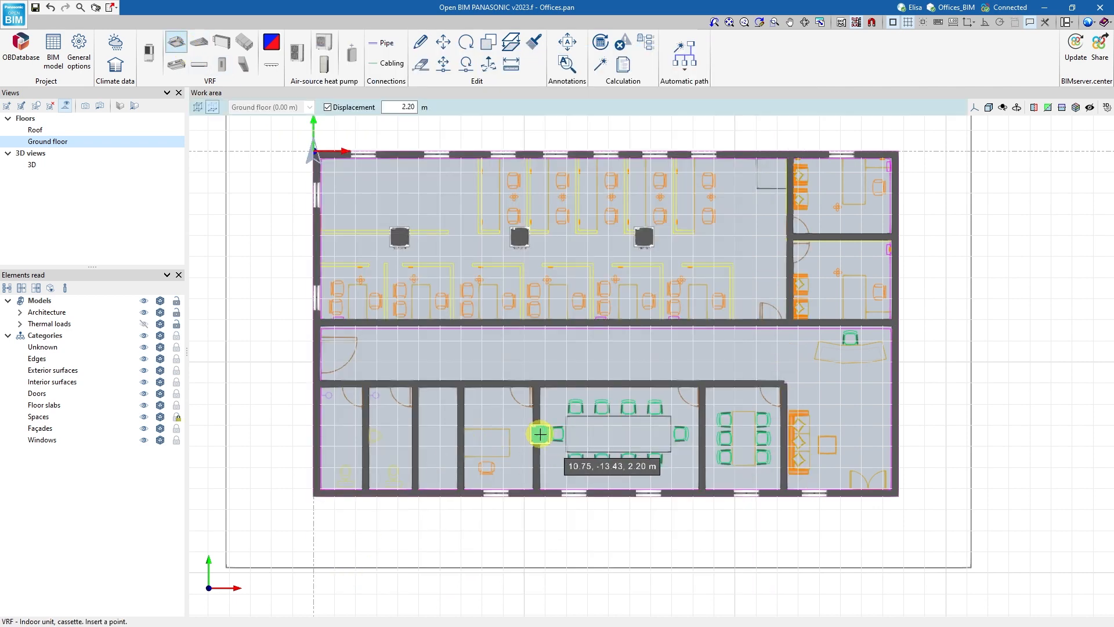
left_click(578, 434)
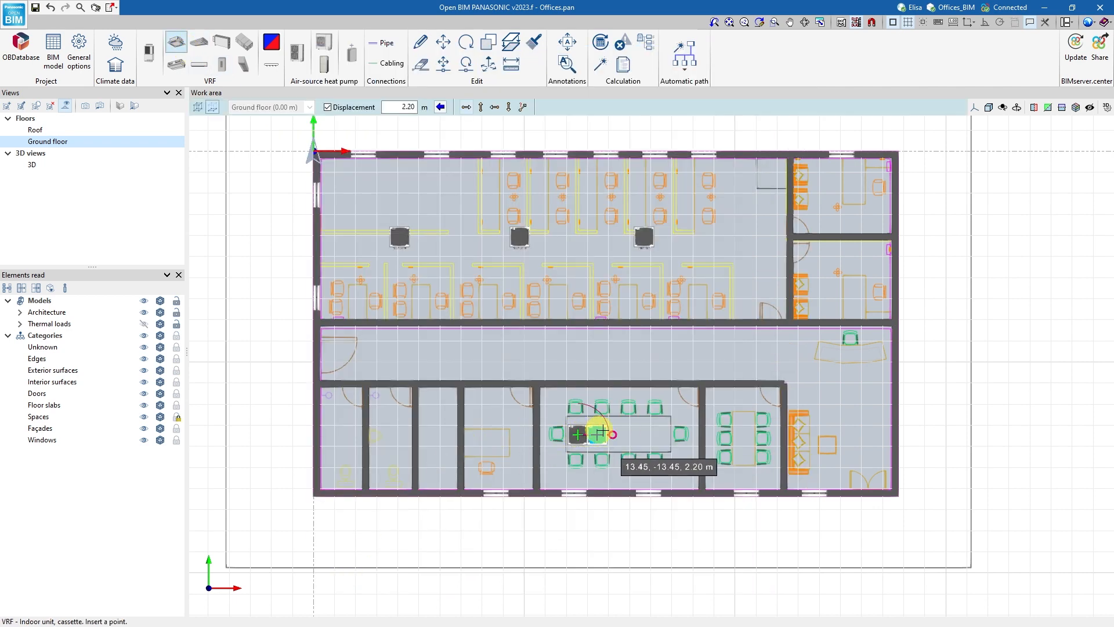
left_click(646, 434)
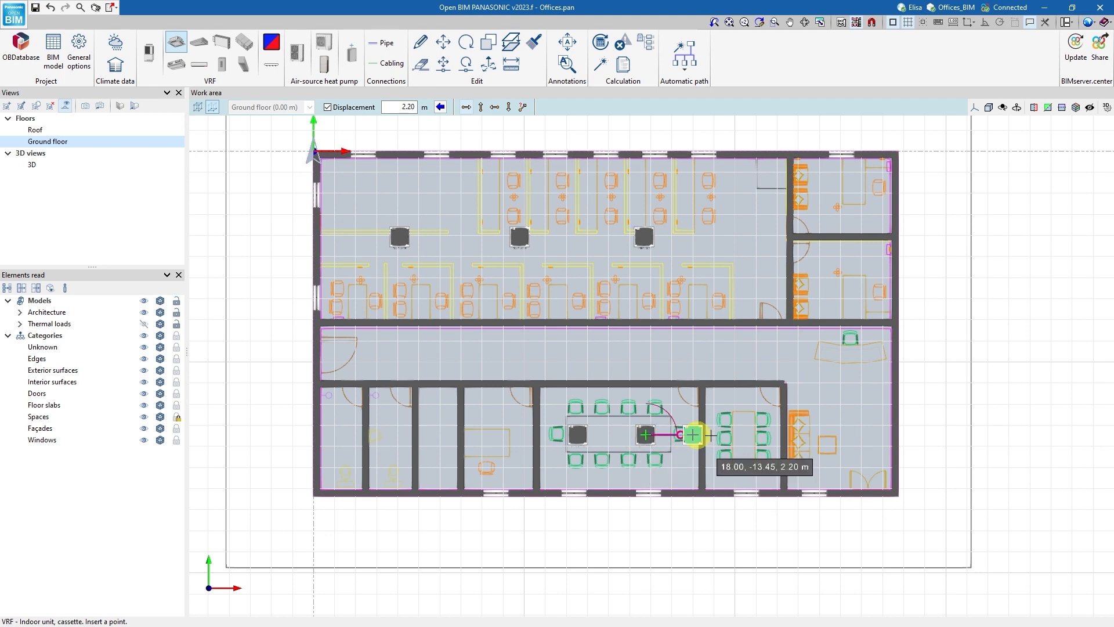
left_click(741, 434)
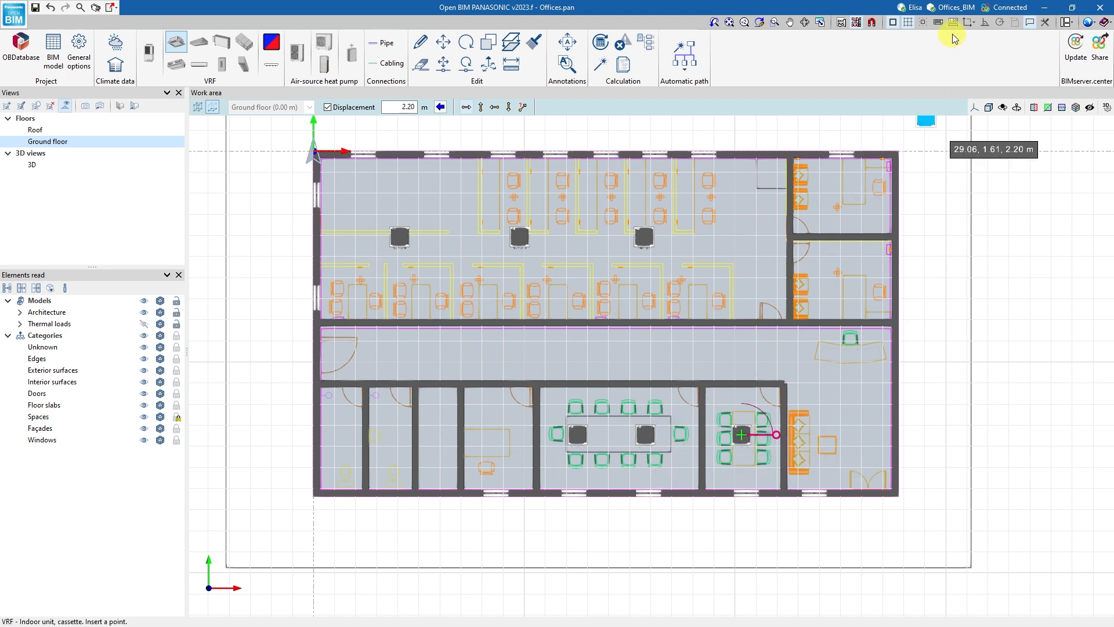
With object snap and tracking on, insert cassette indoor units at 2.20 m displacement in the waiting area and the two eastern offices.
left_click(893, 22)
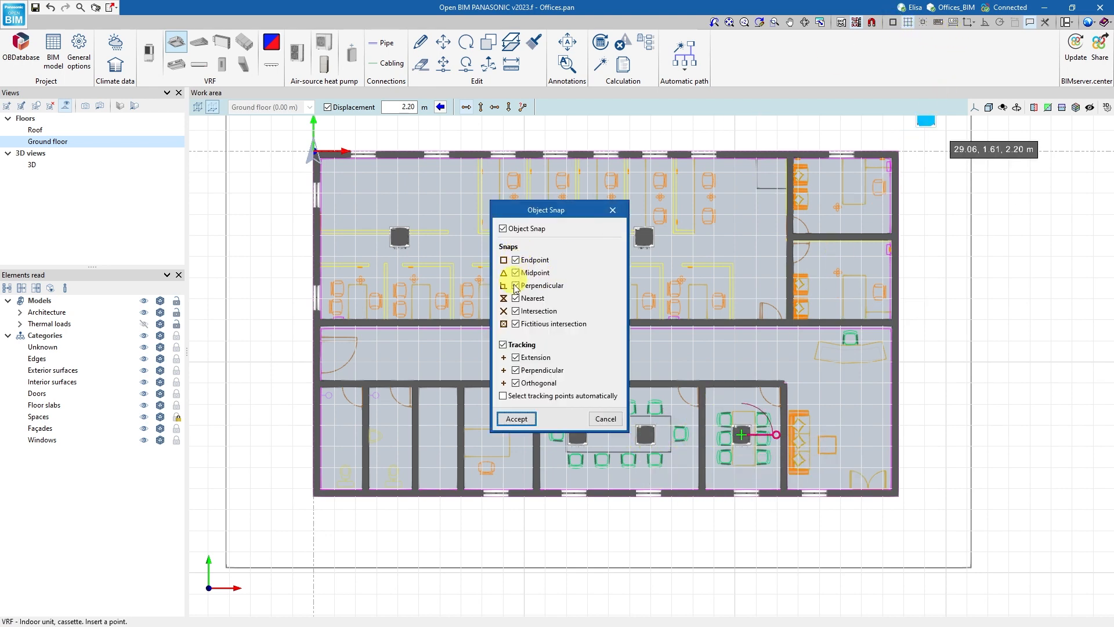
left_click(517, 419)
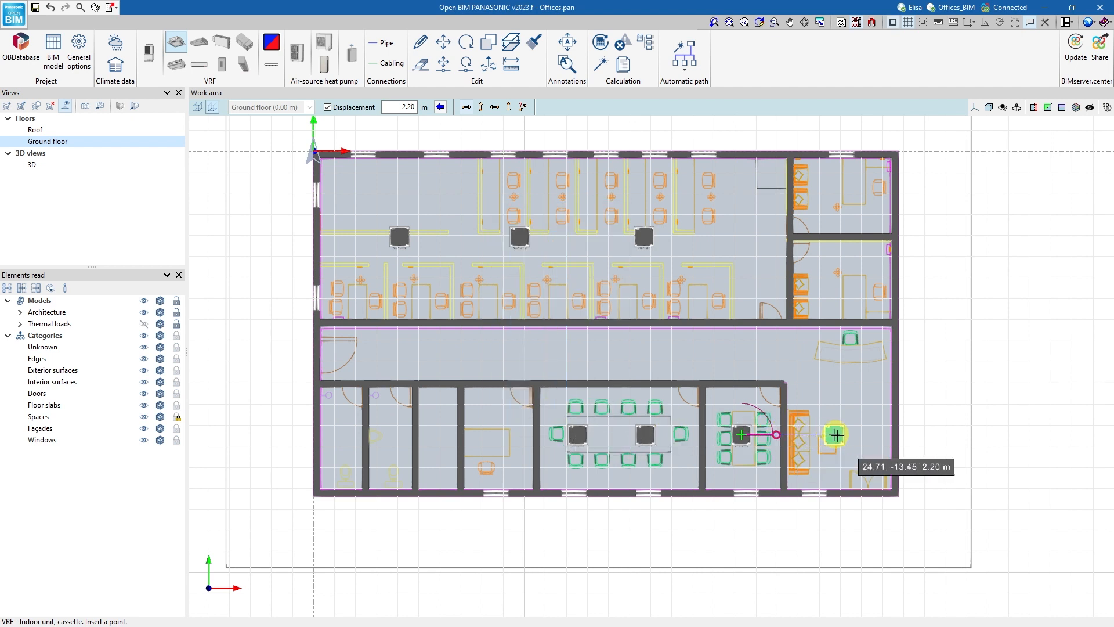
left_click(842, 434)
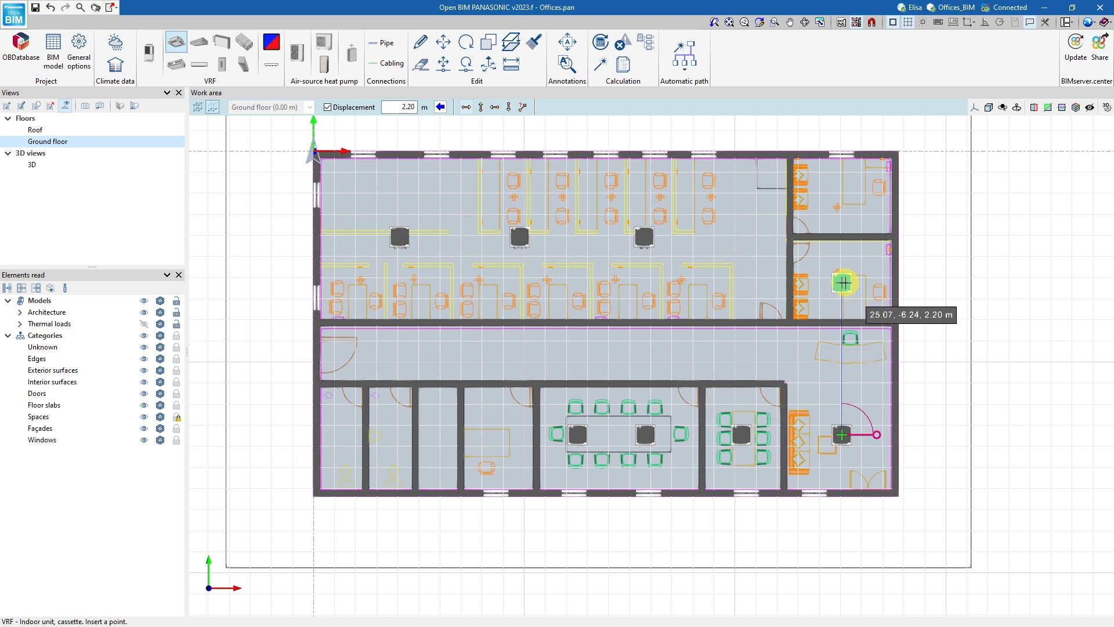
left_click(841, 282)
left_click(843, 200)
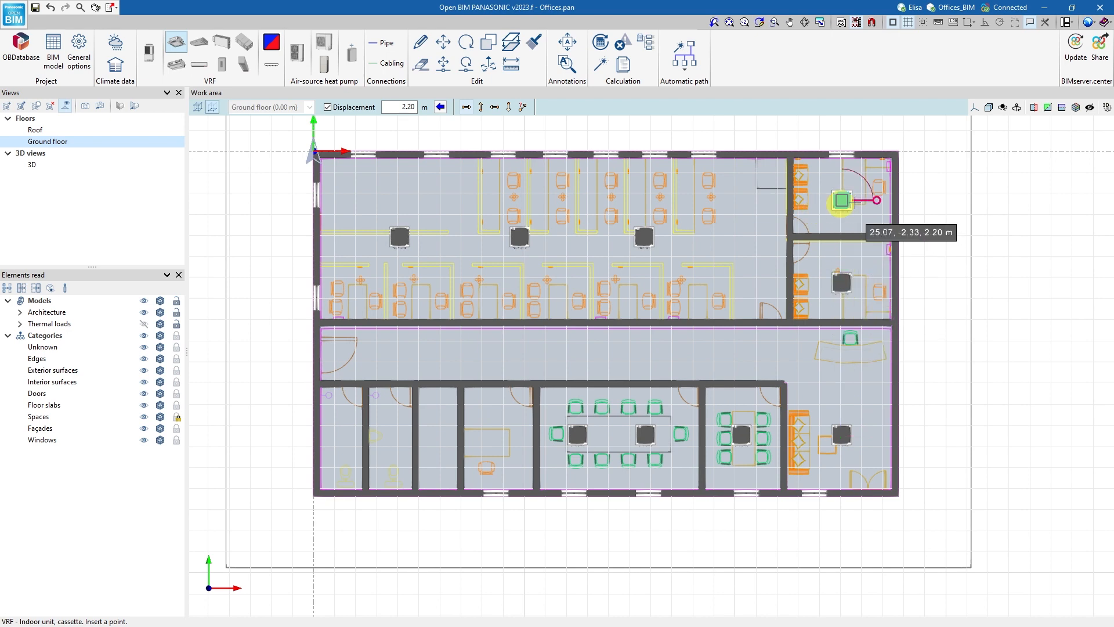
left_click(876, 200)
left_click(847, 167)
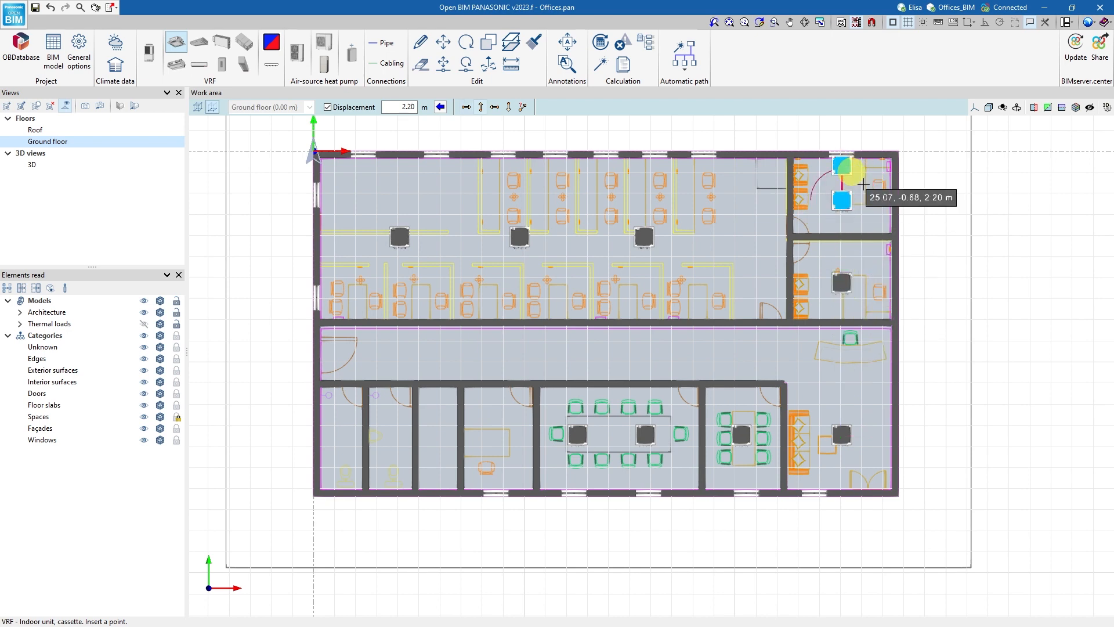
key("Escape")
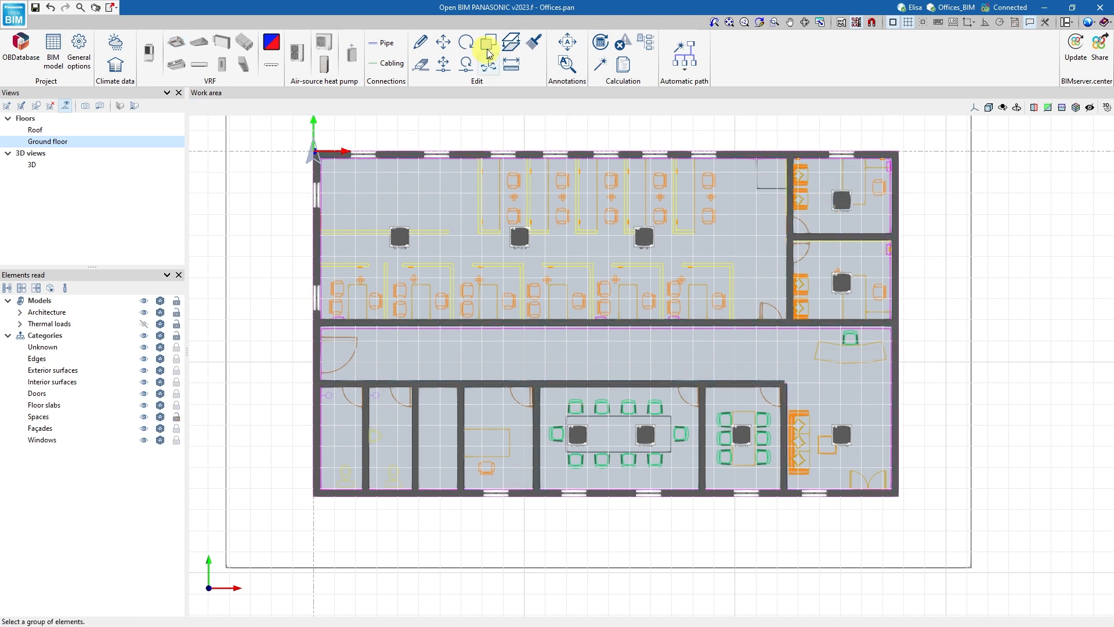
Copy the large meeting room's western cassette into the adjacent small office.
left_click(488, 49)
left_click(579, 435)
right_click(579, 435)
left_click(578, 434)
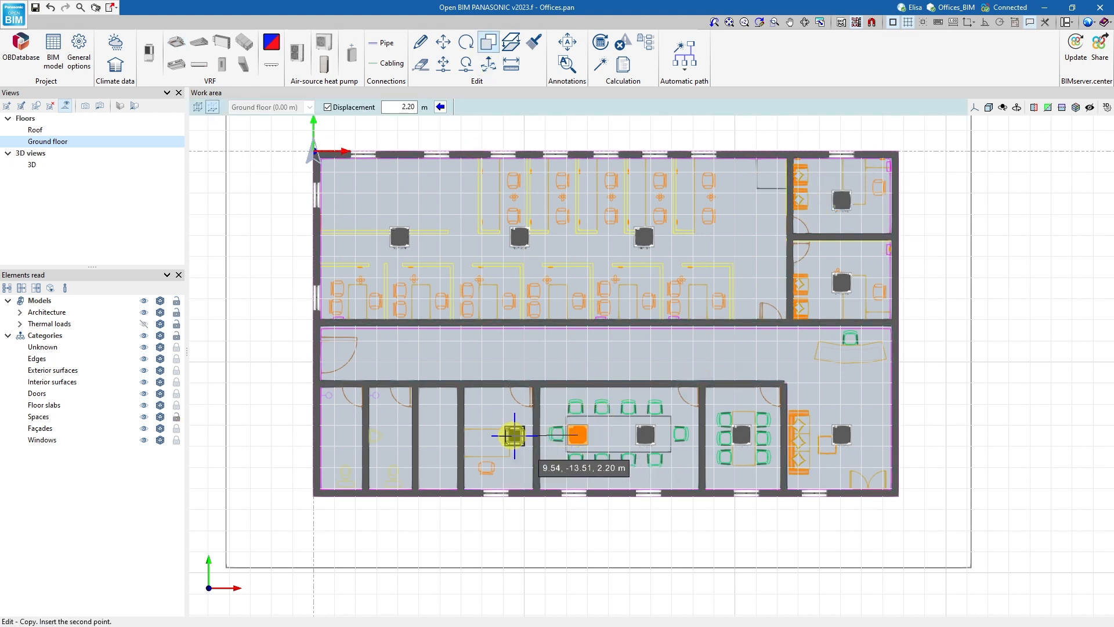
left_click(497, 435)
key("Escape")
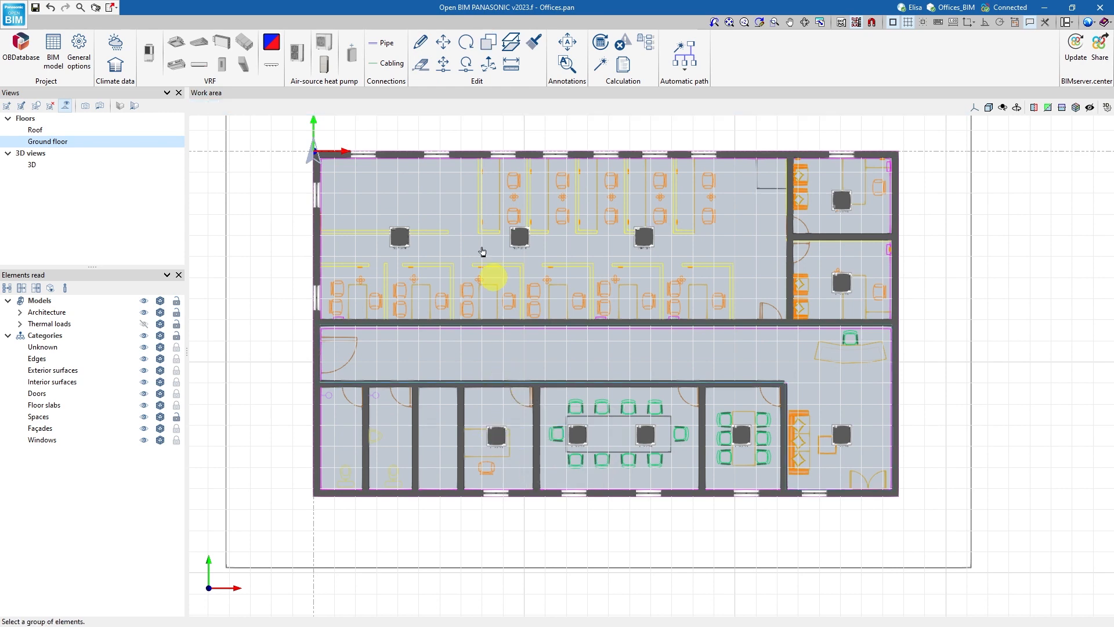
Draw a pipe at 2.20 m displacement from the facilities room north into the open-plan office and connect it to the western cassette.
left_click(381, 43)
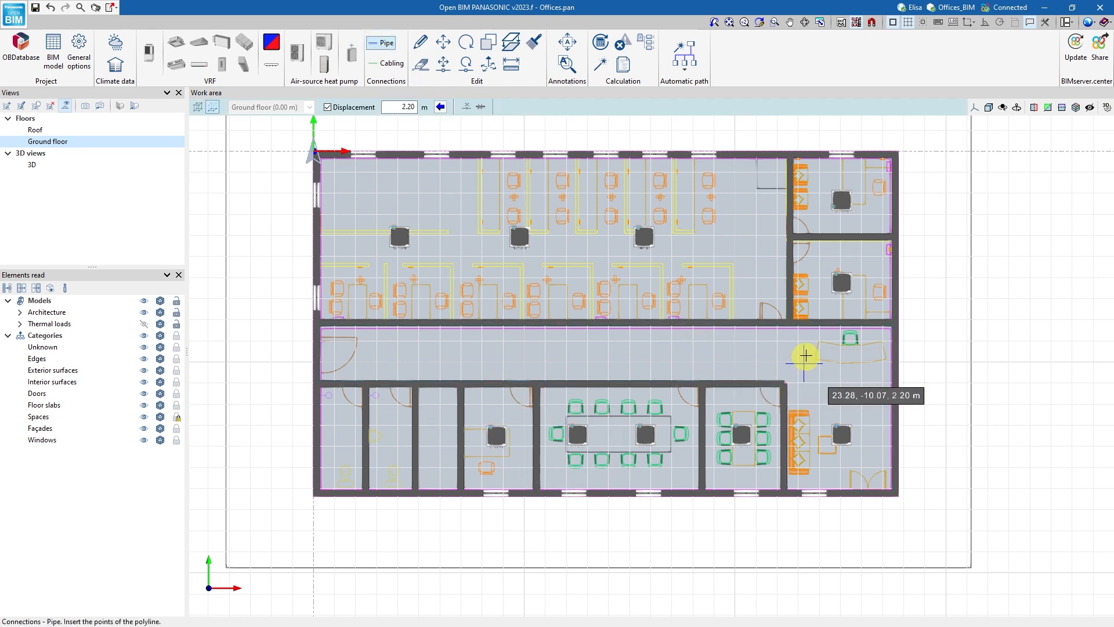
left_click(450, 396)
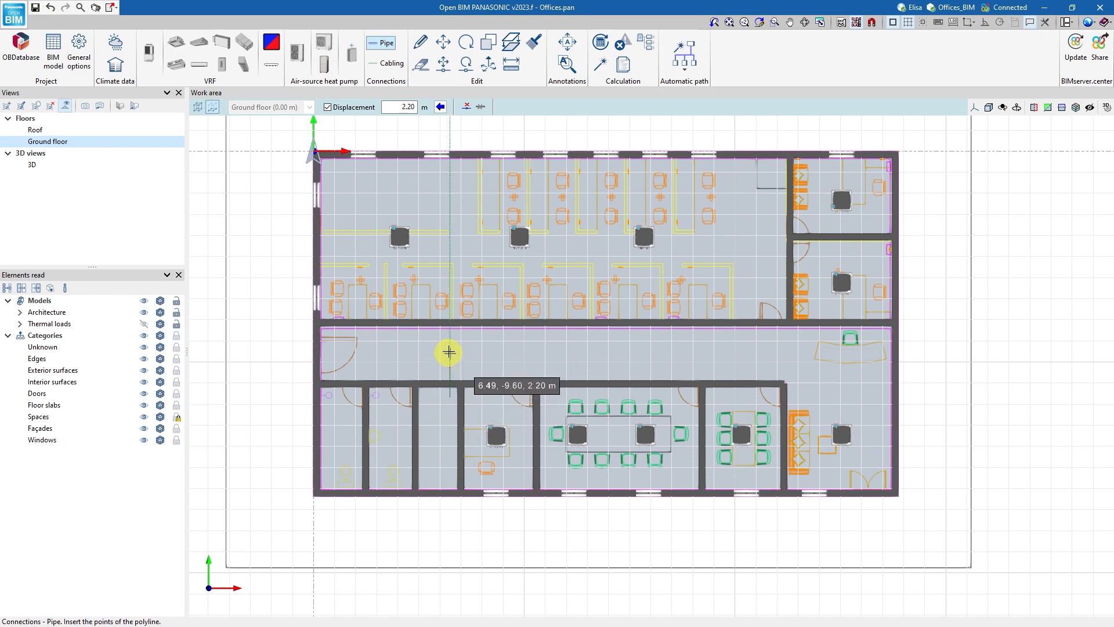
left_click(450, 216)
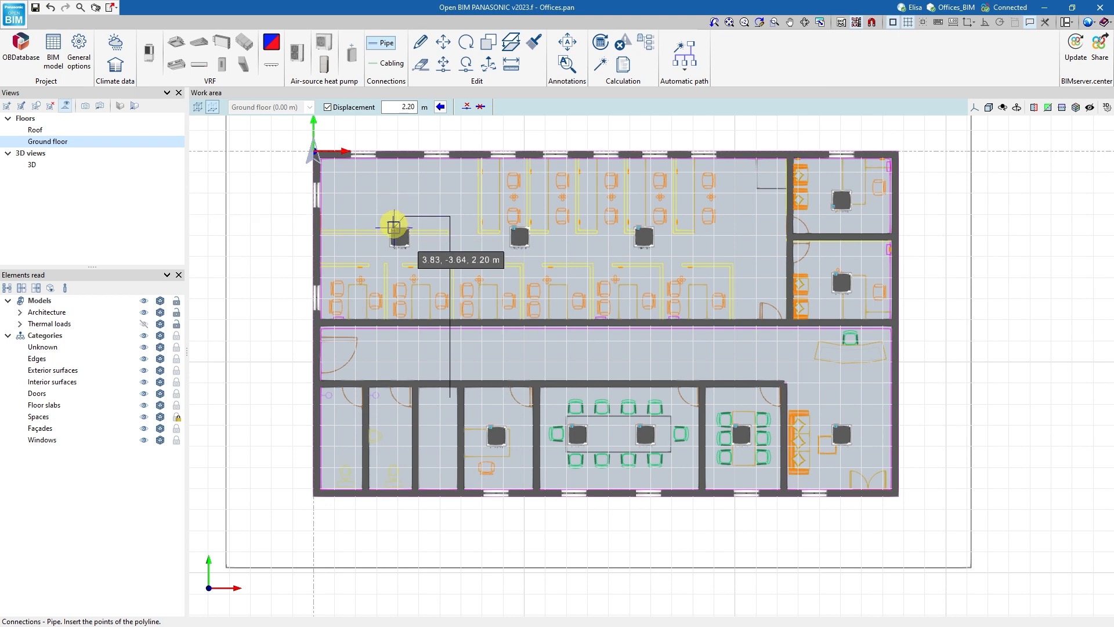
left_click(394, 225)
Extend the pipe from the open-plan office bend to the eastern cassette and connect the middle cassette to this branch.
left_click(451, 215)
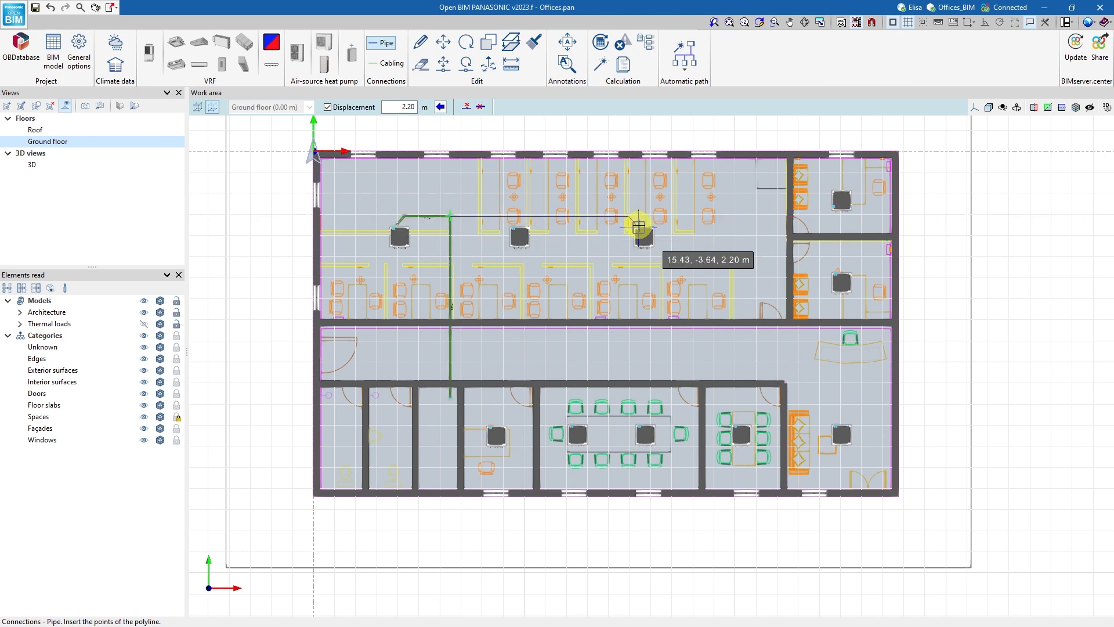
left_click(637, 226)
left_click(514, 227)
left_click(514, 217)
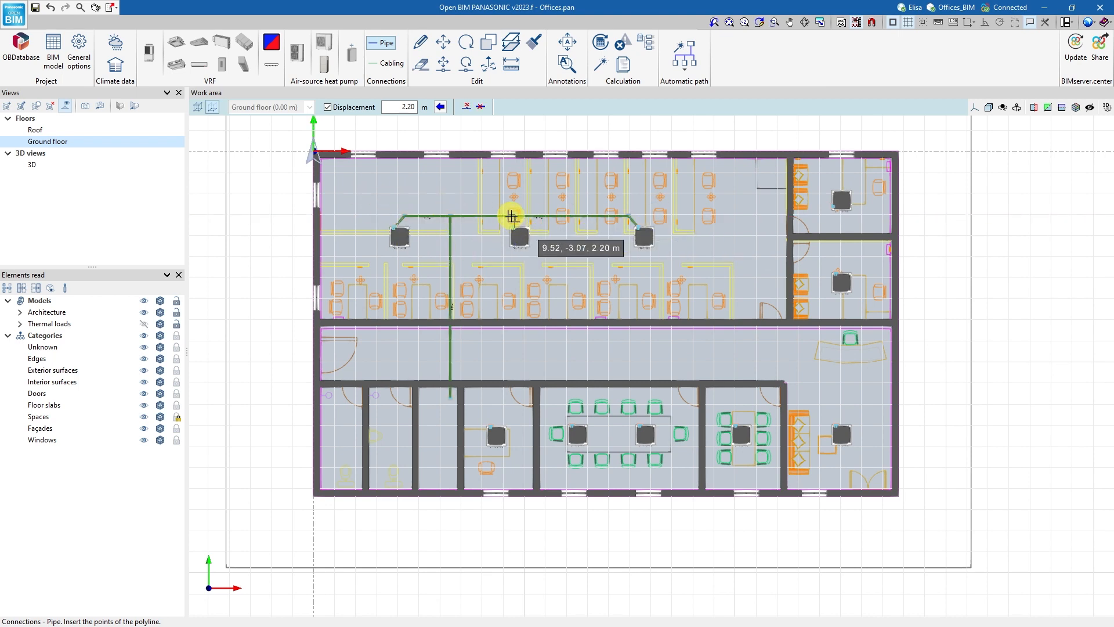
right_click(514, 216)
Branch a pipe from the main run along the corridor and north to the cassette in the northeastern office.
left_click(452, 346)
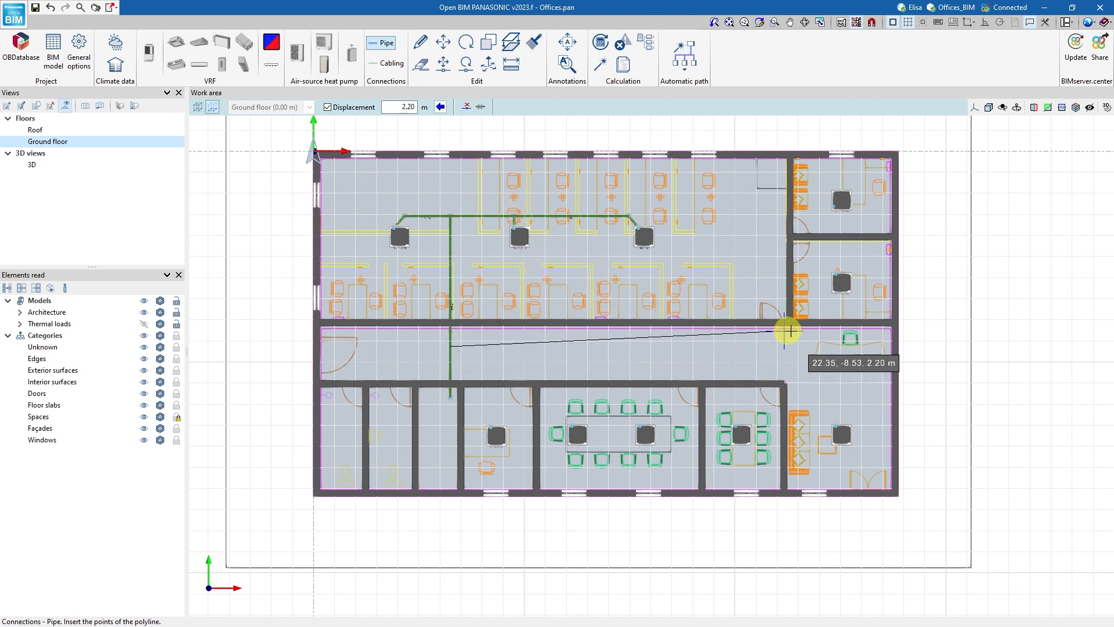
left_click(807, 346)
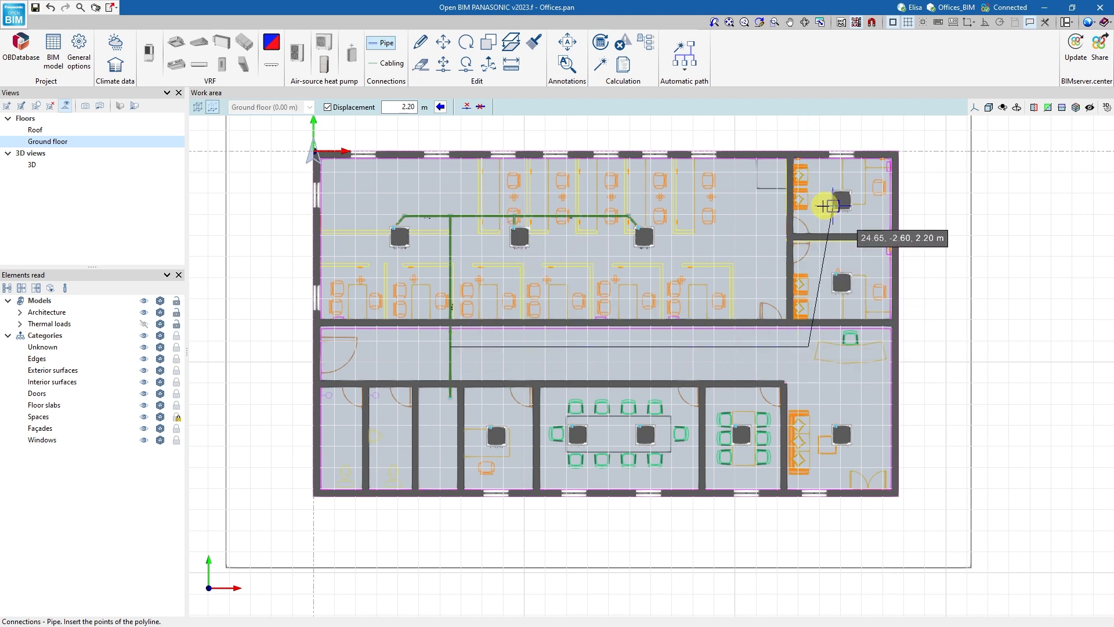
left_click(808, 206)
left_click(833, 206)
right_click(846, 190)
Pipe the cassette in the southern of the two eastern offices to the northbound branch, and the waiting area cassette to the corridor pipe.
scroll(837, 276, "up", 4)
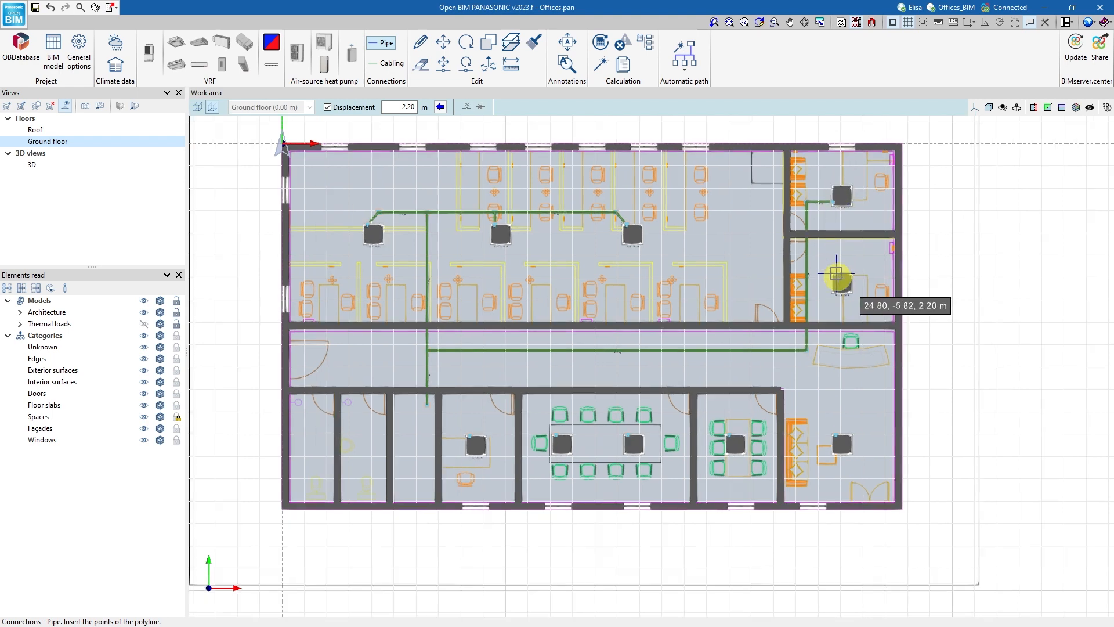
left_click(835, 272)
left_click(823, 257)
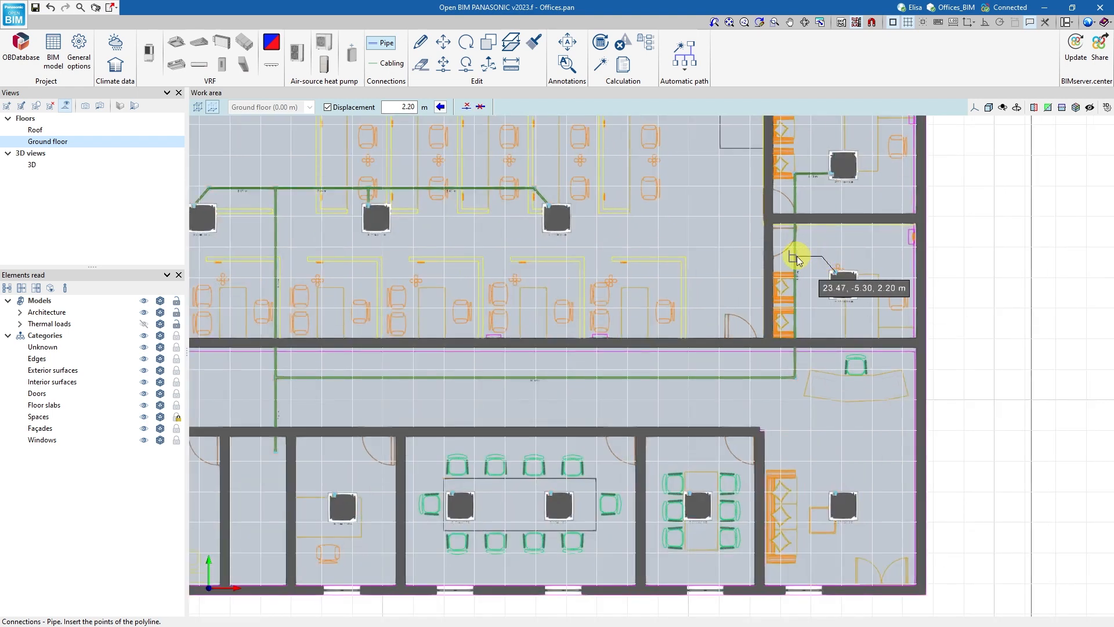
left_click(795, 257)
left_click(835, 493)
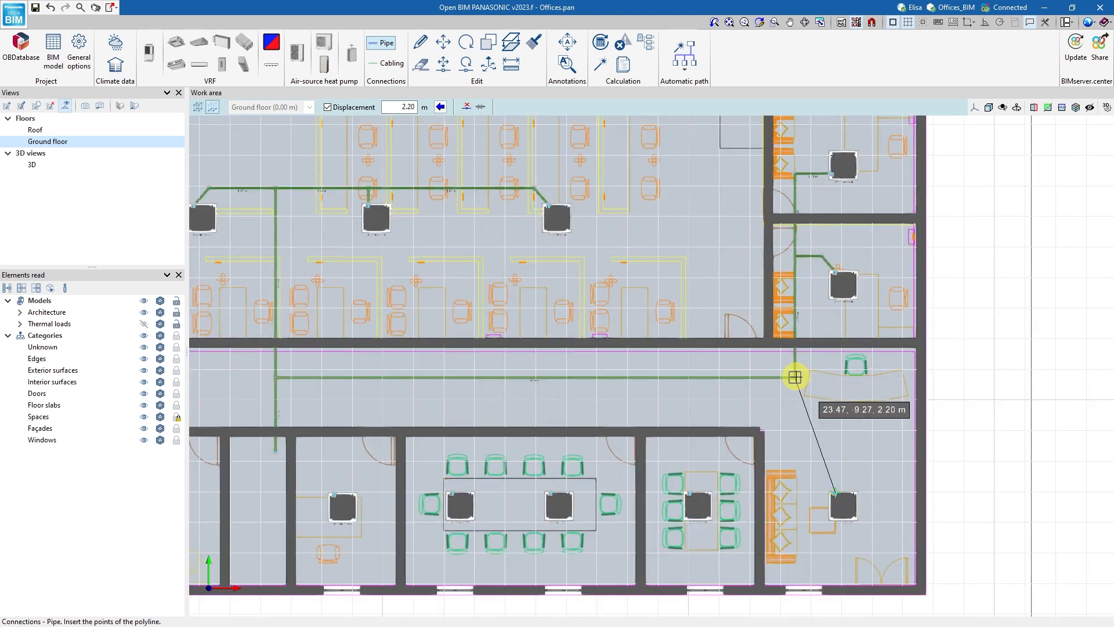
left_click(836, 378)
left_click(795, 377)
right_click(823, 359)
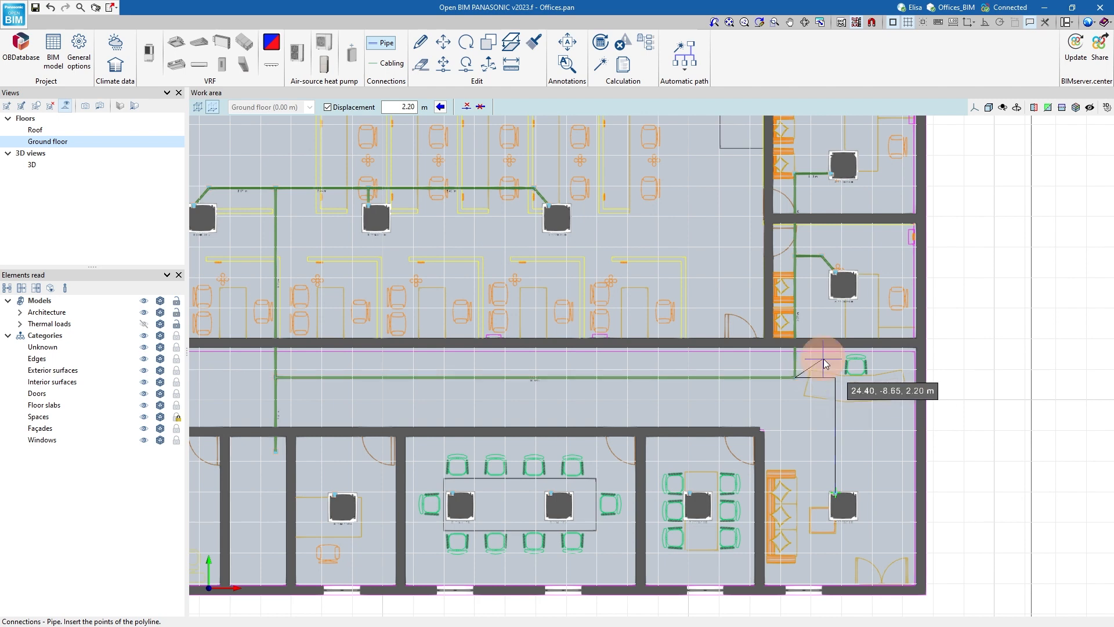
Connect the small meeting room cassette and both large meeting room cassettes to the corridor pipe.
left_click(691, 492)
left_click(688, 379)
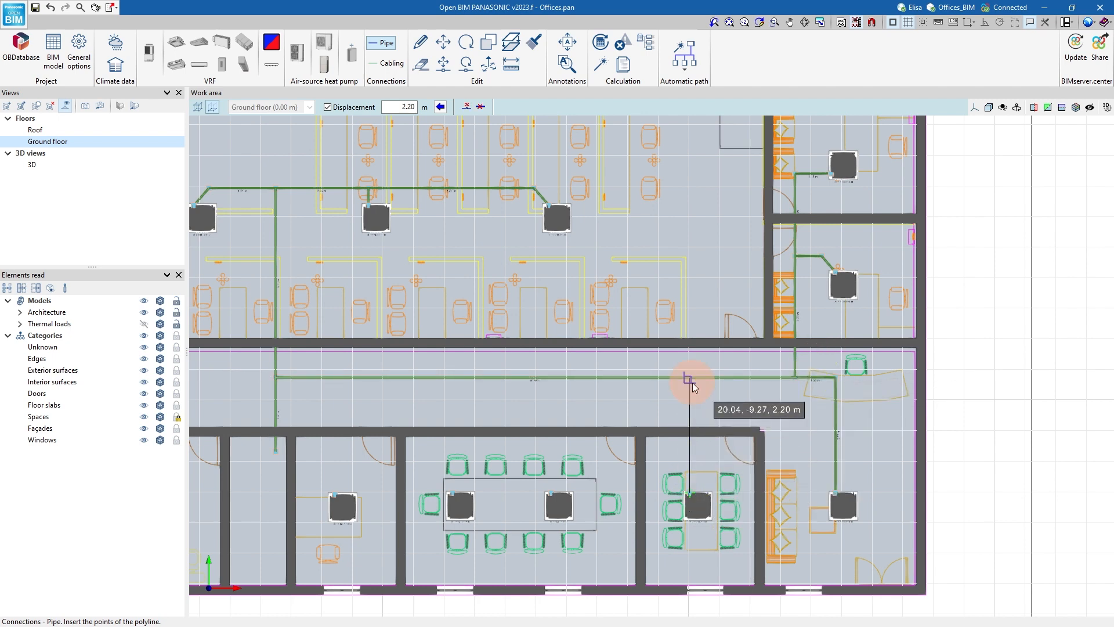
right_click(690, 383)
left_click(550, 492)
left_click(551, 471)
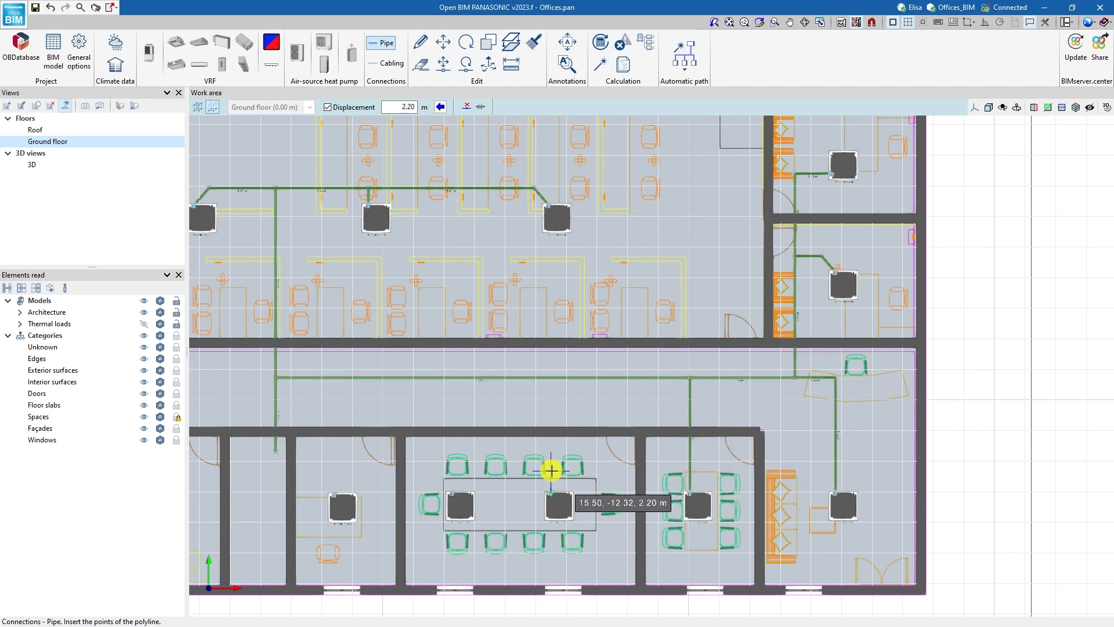
left_click(453, 471)
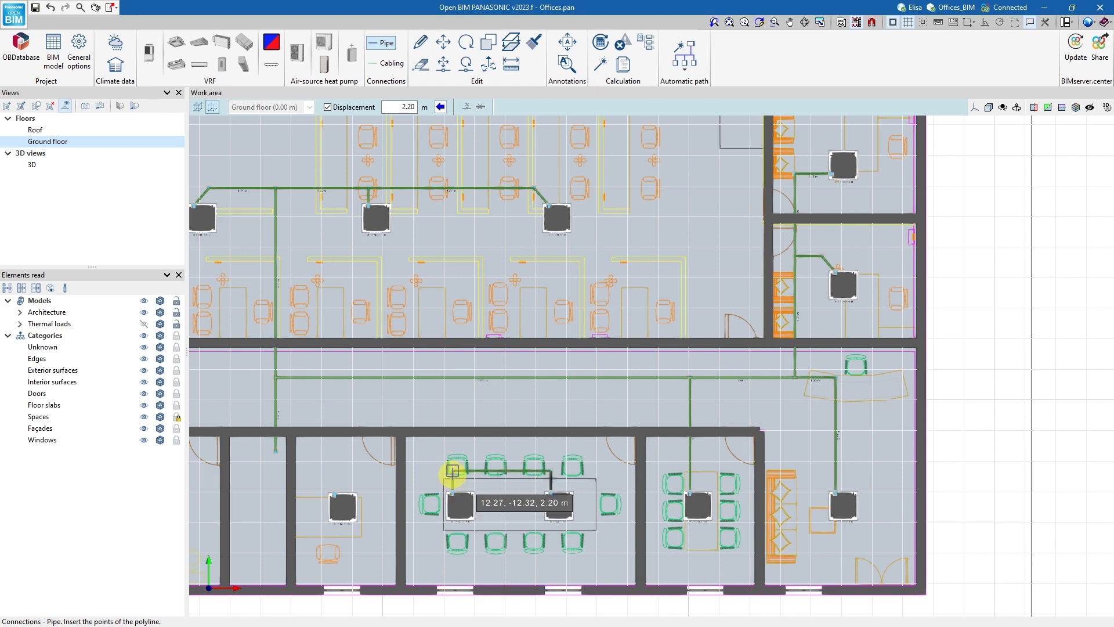
left_click(453, 378)
Connect the small office cassette to the corridor pipe with a straight branch and finish the piping.
left_click(335, 496)
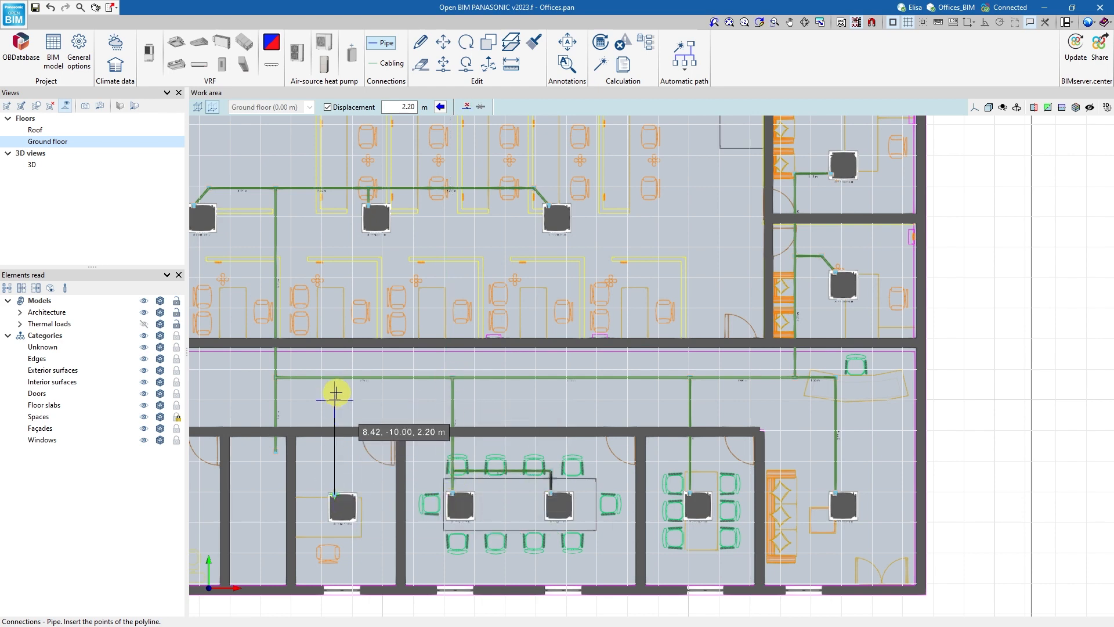
left_click(335, 377)
scroll(370, 354, "down", 4)
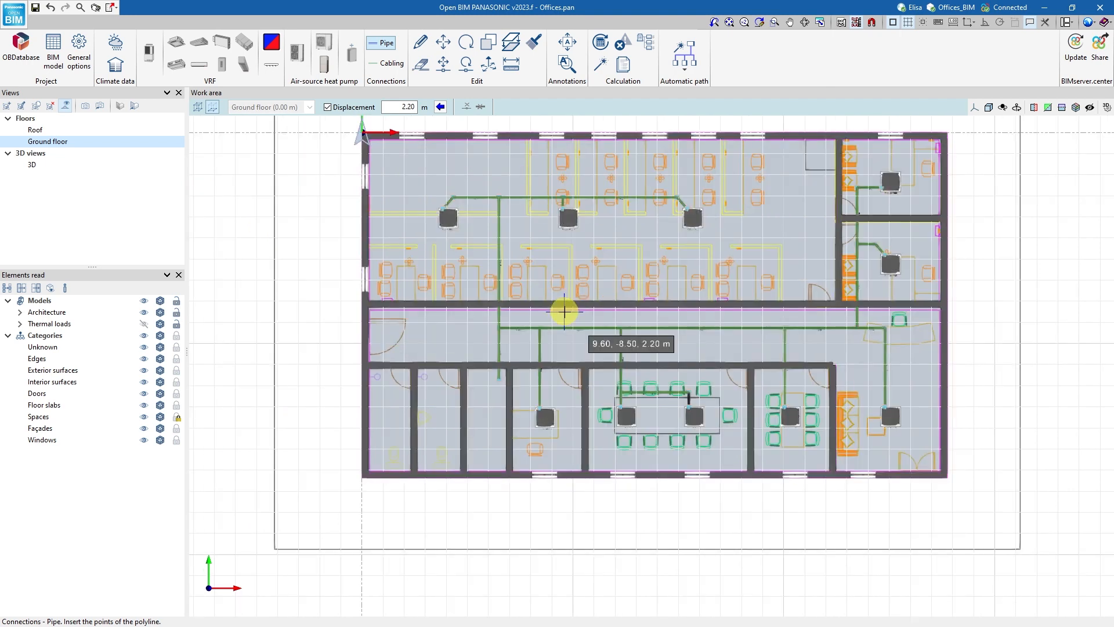
key("Escape")
Check the reference and thermal load data of the space where the main pipe starts.
left_click(469, 401)
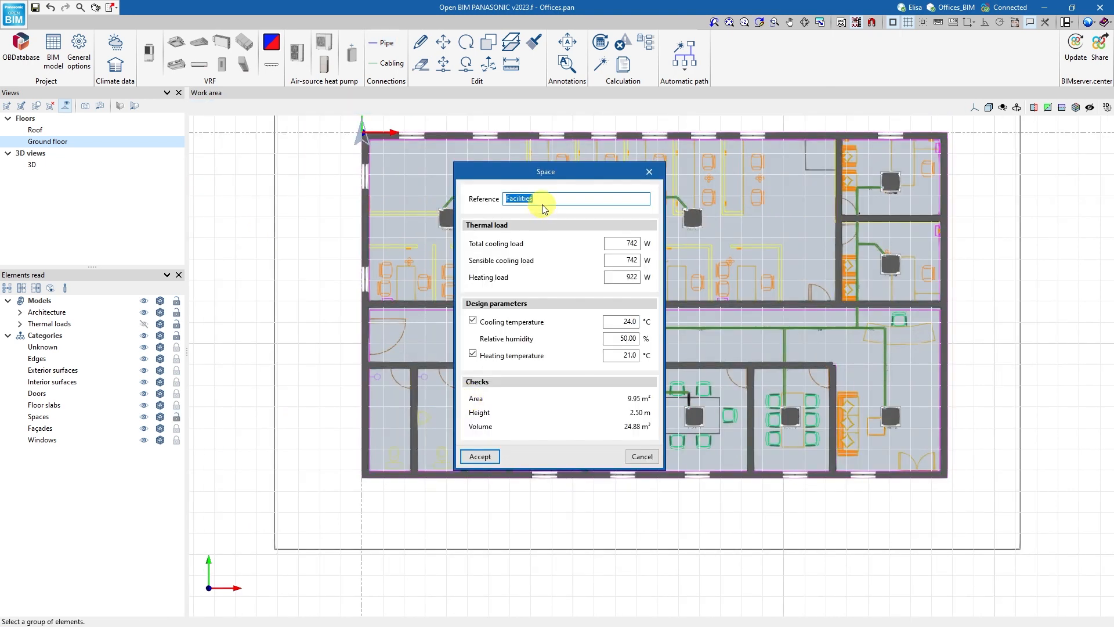
key("Escape")
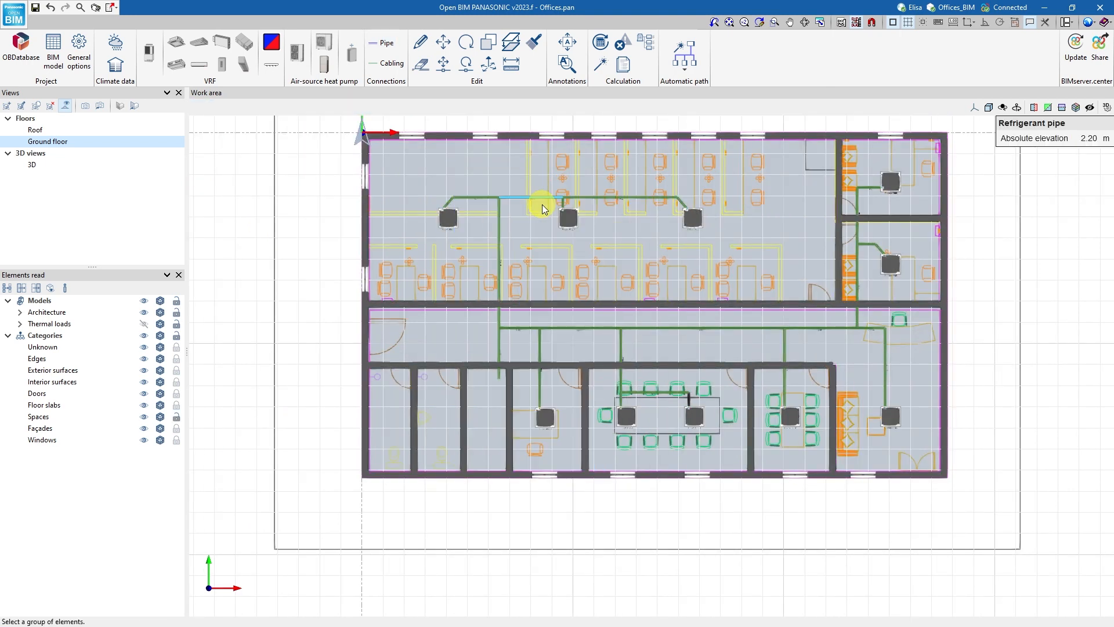
left_click(197, 64)
left_click(458, 451)
left_click(350, 574)
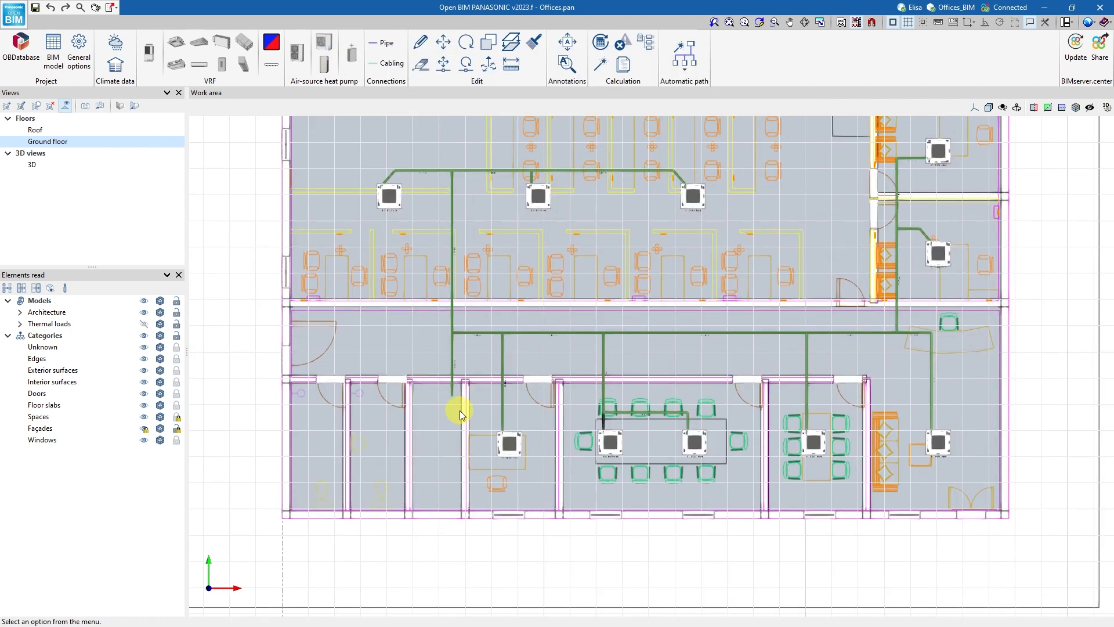
View the building in 3D, open the Roof floor plan and toggle the solid display of the read models.
left_click(32, 164)
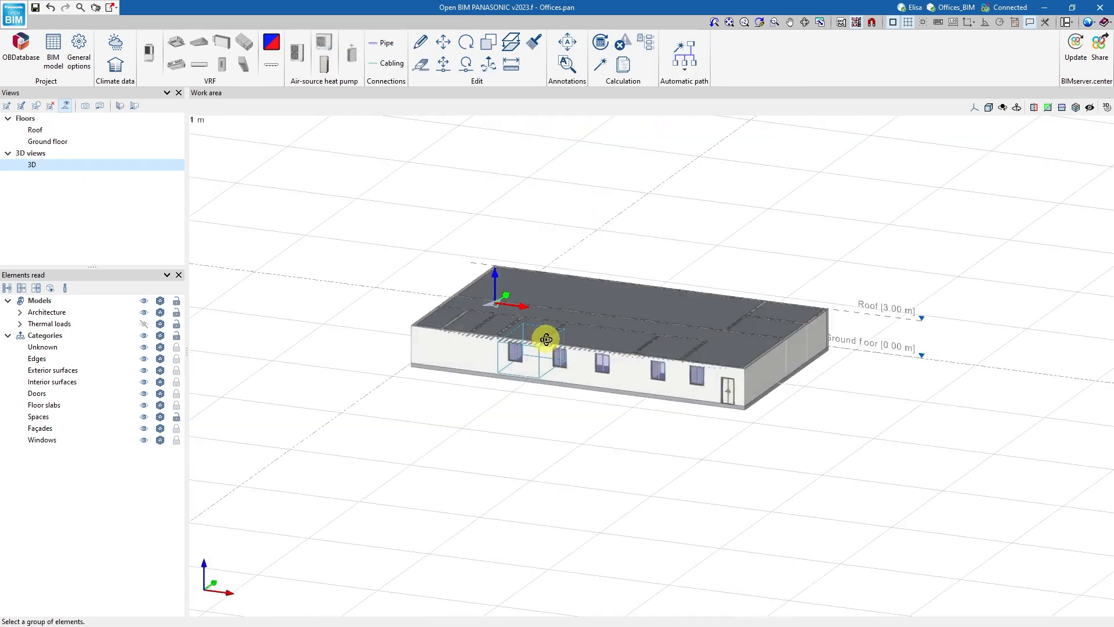
middle_click_drag(546, 339, 552, 361)
left_click(36, 130)
scroll(464, 421, "up", 3)
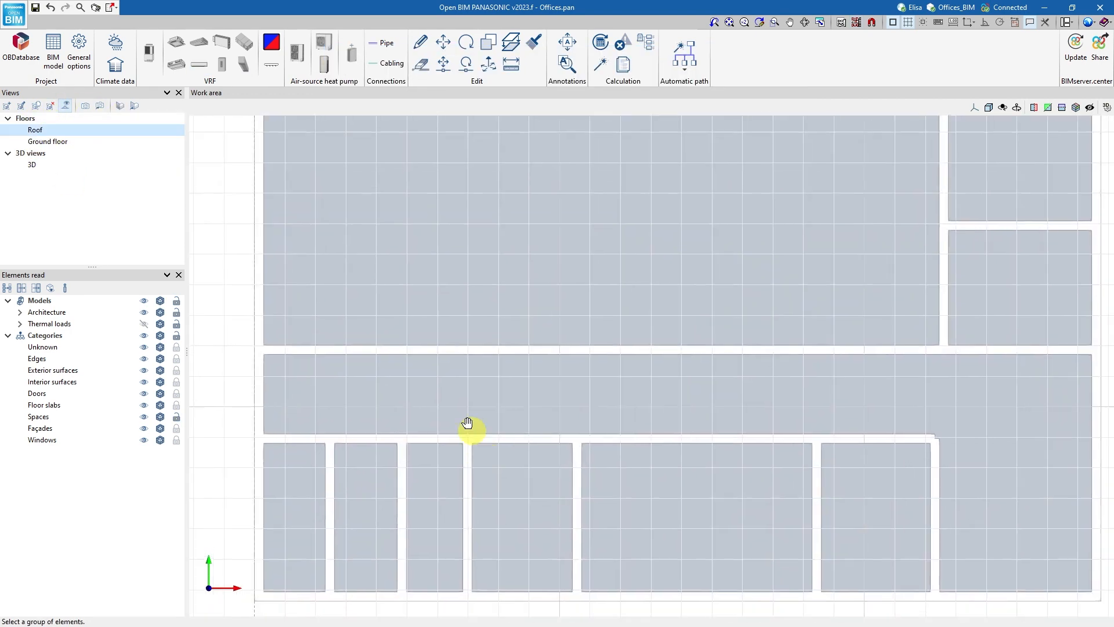
scroll(461, 421, "up", 2)
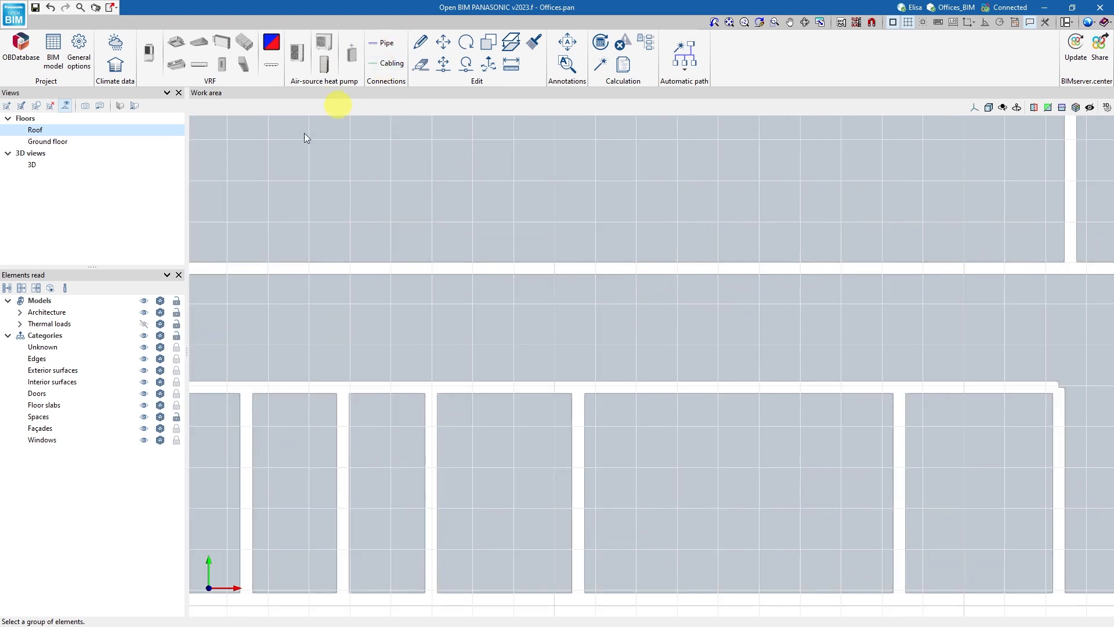
left_click(161, 303)
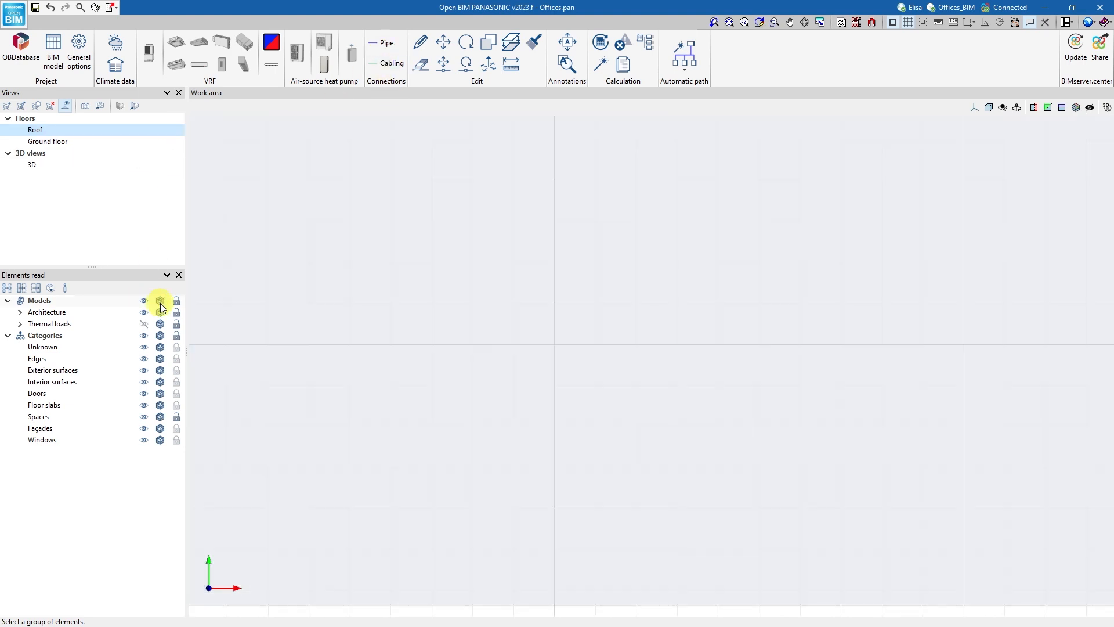
Set the Roof view's distance to the bottom plane to 2 m.
left_click(65, 131)
double_click(65, 131)
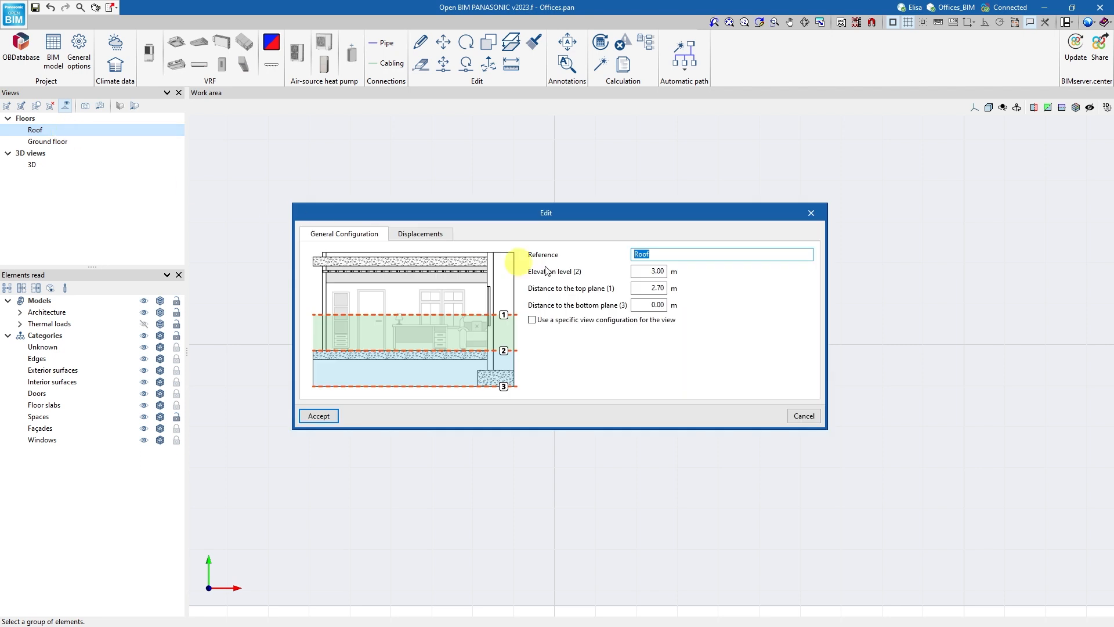
left_click(652, 304)
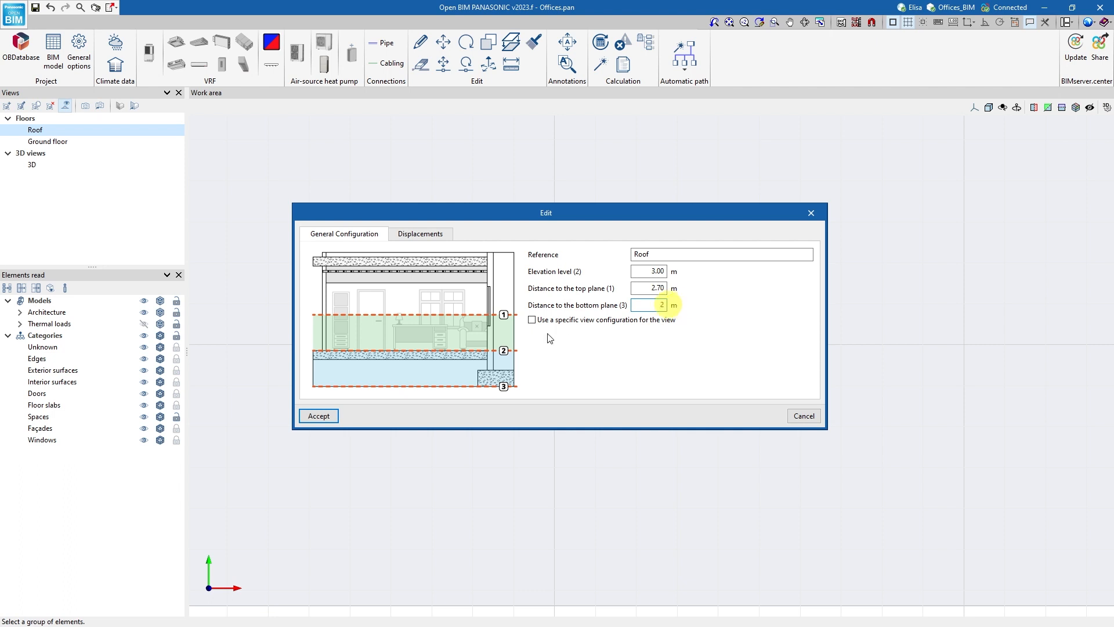
left_click(318, 415)
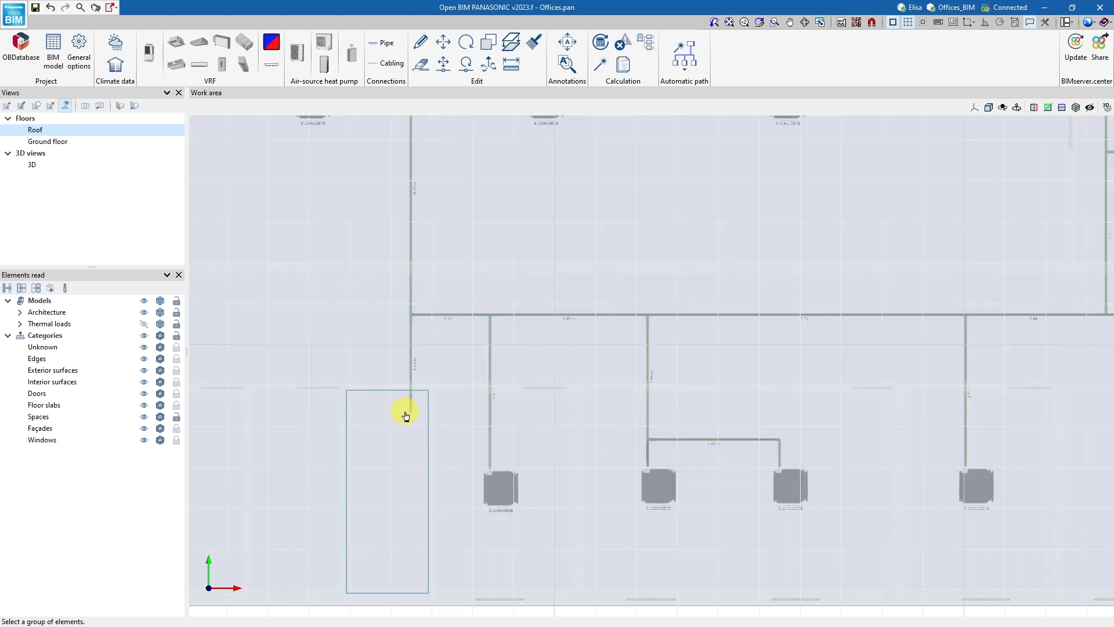
Place a VRF outdoor unit with default settings on the roof, lengthwise beside the start of the main pipe, at 2.20 m displacement.
left_click(149, 52)
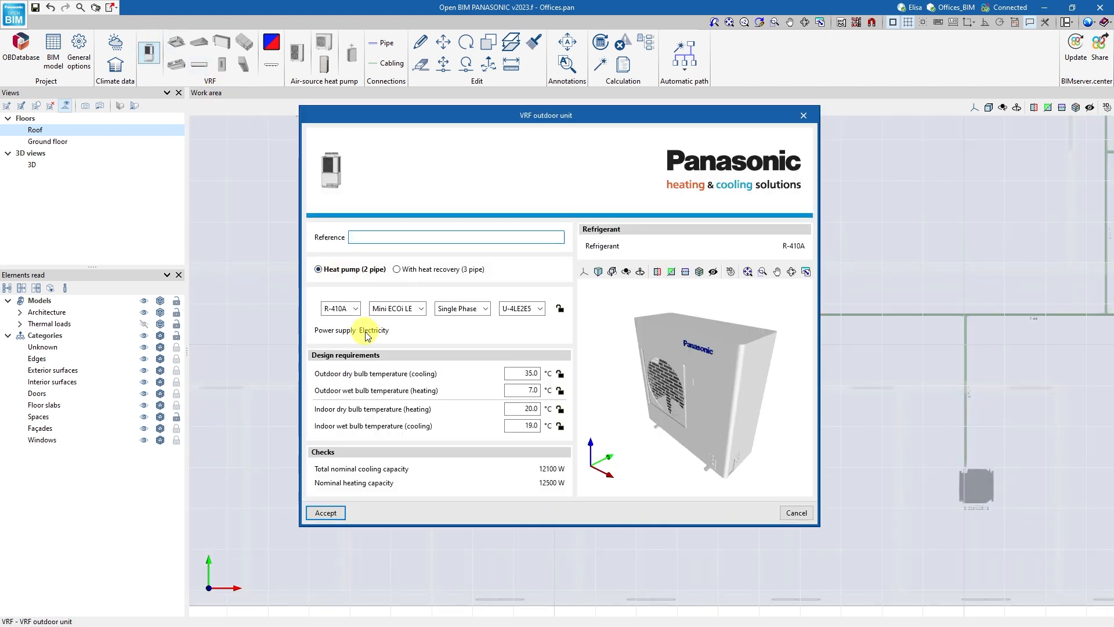
left_click(323, 513)
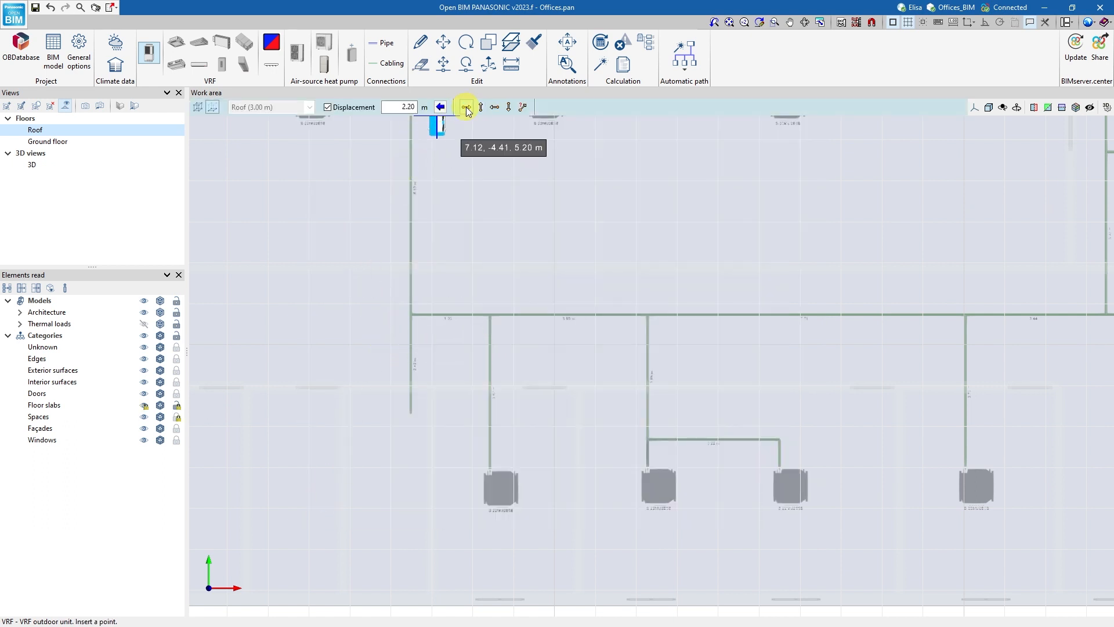
left_click(466, 107)
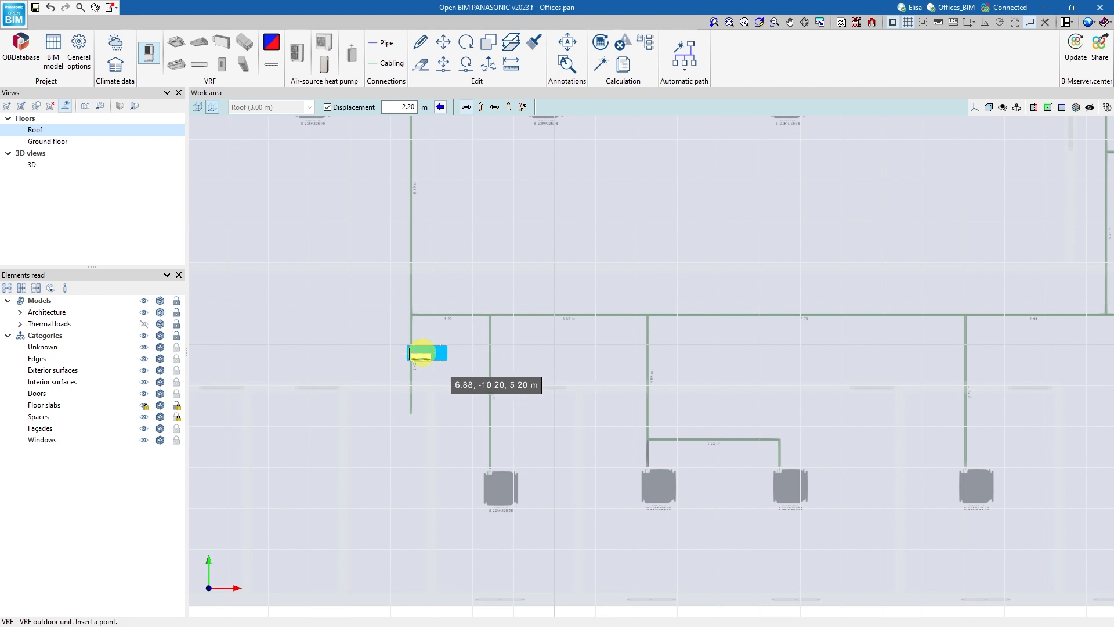
left_click(329, 353)
Draw a pipe from the outdoor unit's connection through one bend to the open end of the main pipe.
left_click(382, 43)
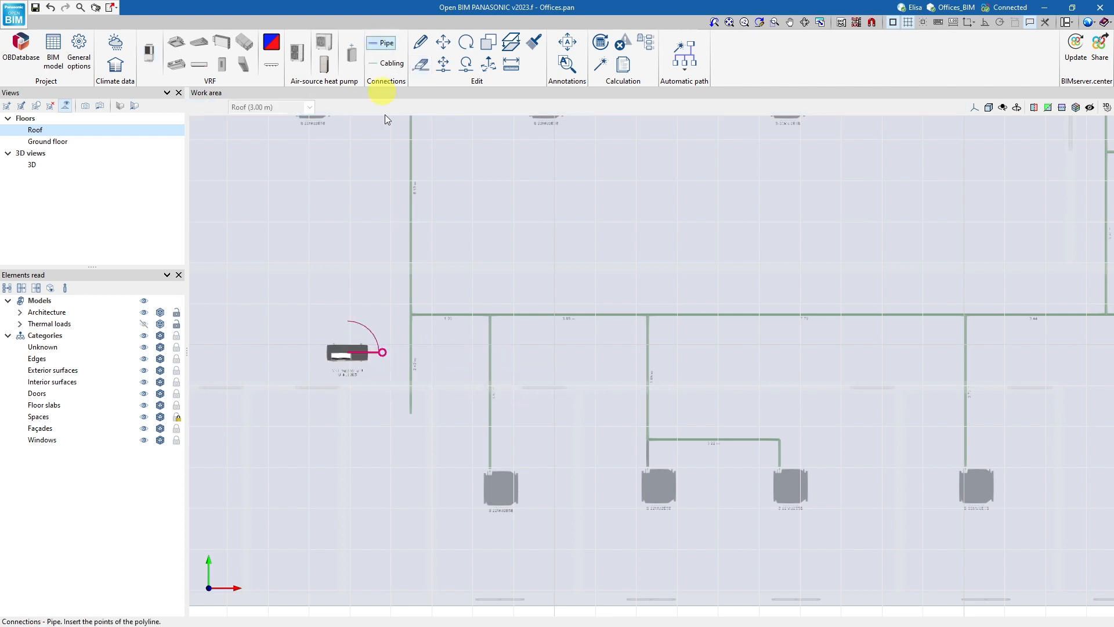
left_click(364, 361)
left_click(364, 382)
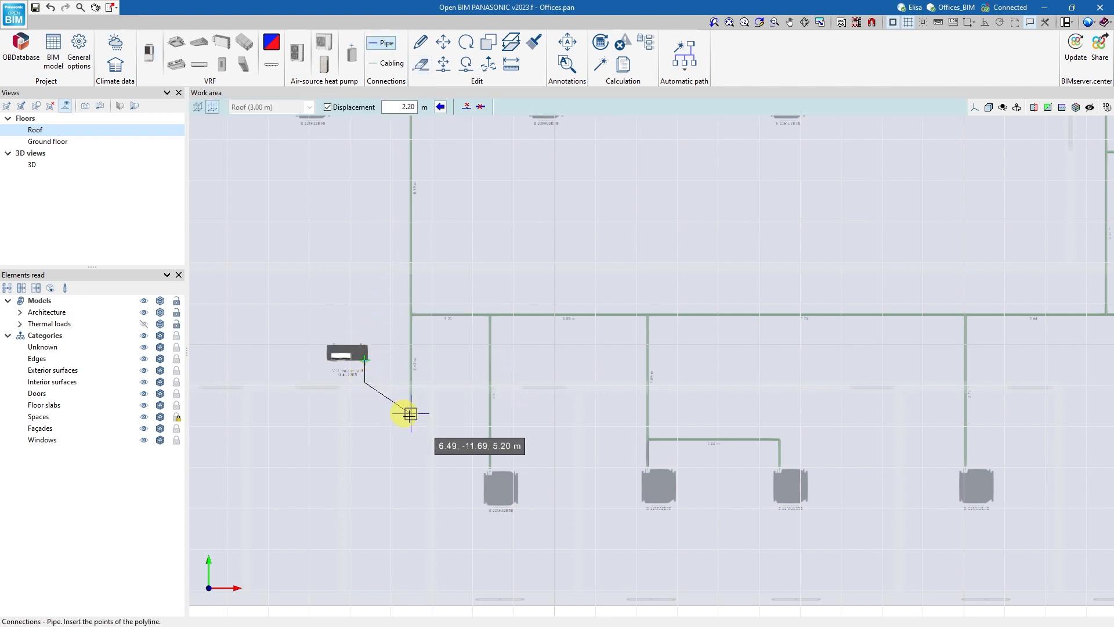
left_click(440, 393)
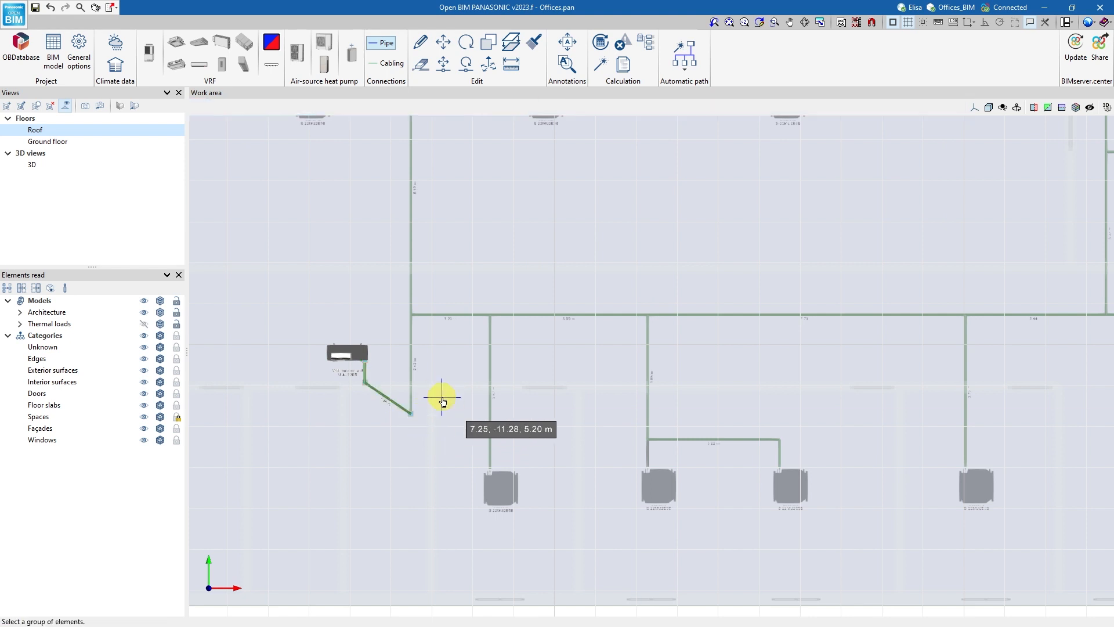
Reduce the Roof view's distance to the bottom plane to hide the ground floor elements.
double_click(100, 129)
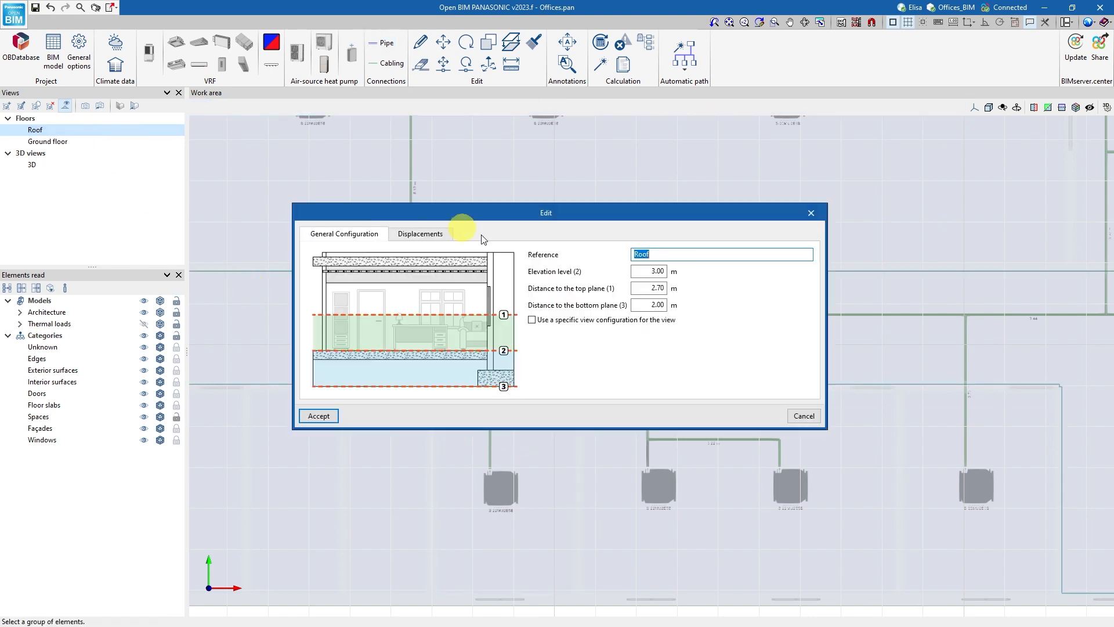
double_click(656, 305)
left_click(319, 415)
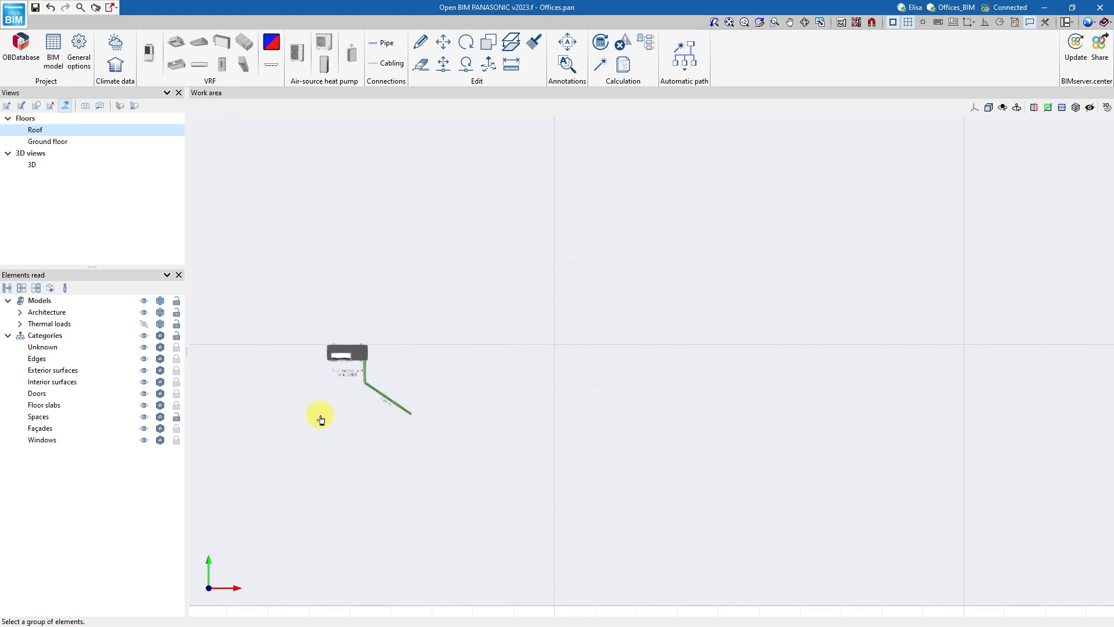
Inspect the piping network in 3D with the read models hidden, and restore the architecture model without the thermal loads.
left_click(32, 165)
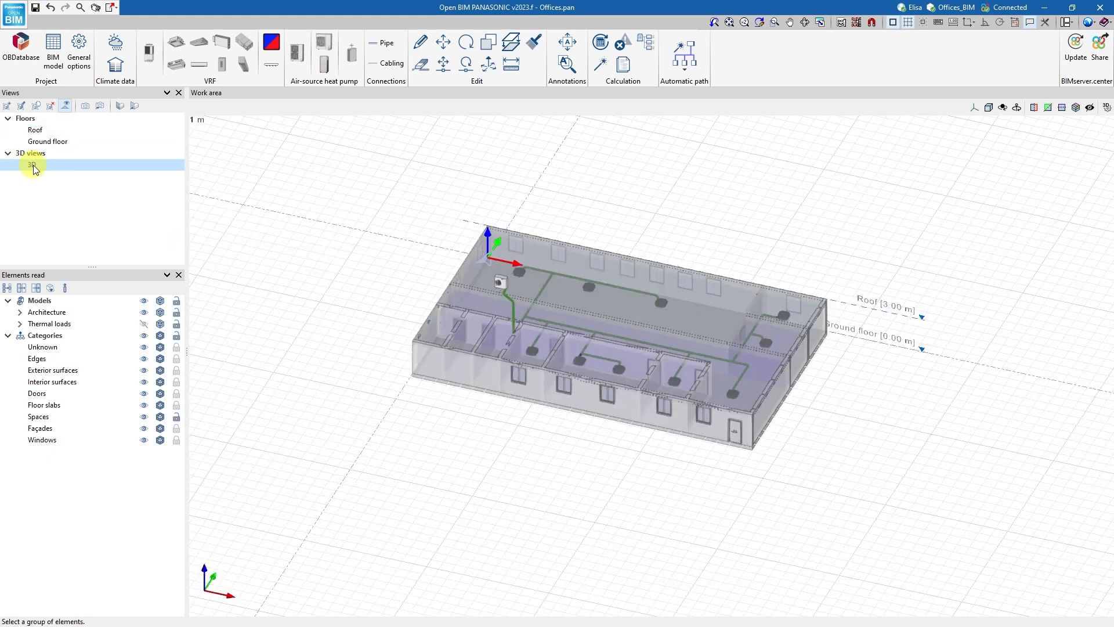
left_click(144, 301)
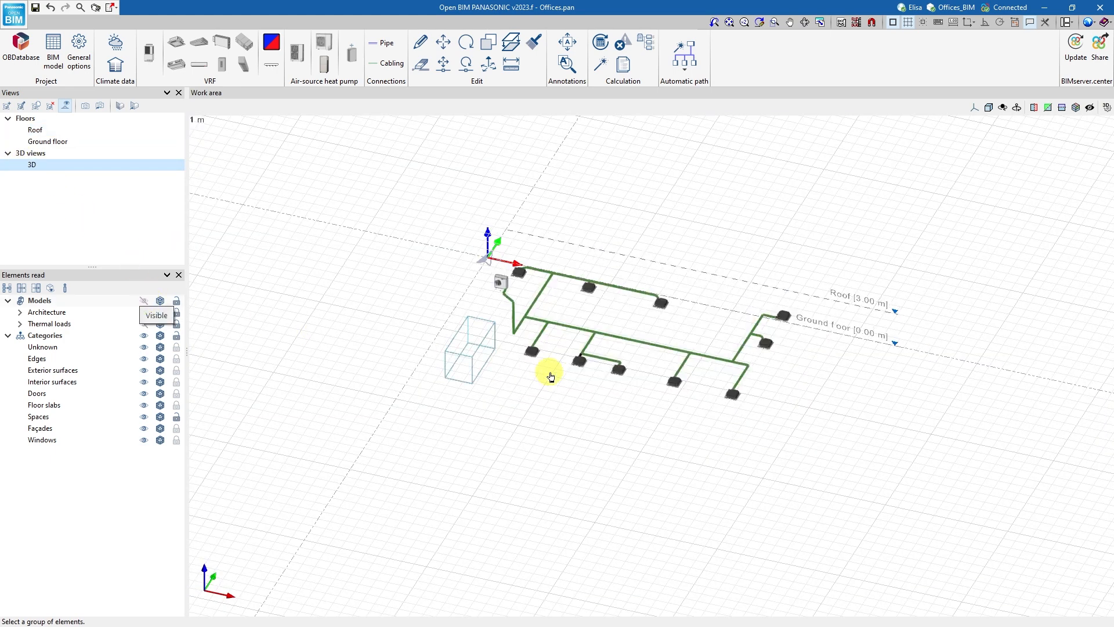
mouse_move(549, 373)
middle_mouse_down("shift")
mouse_move(629, 378)
mouse_move(602, 383)
mouse_move(557, 359)
middle_mouse_up("shift")
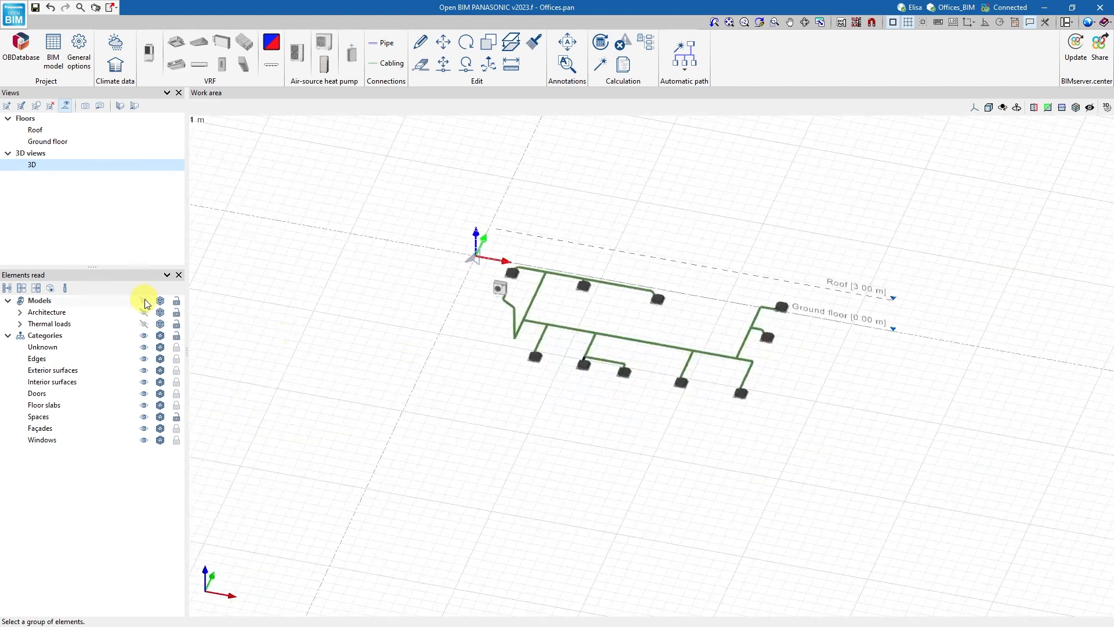
left_click(144, 301)
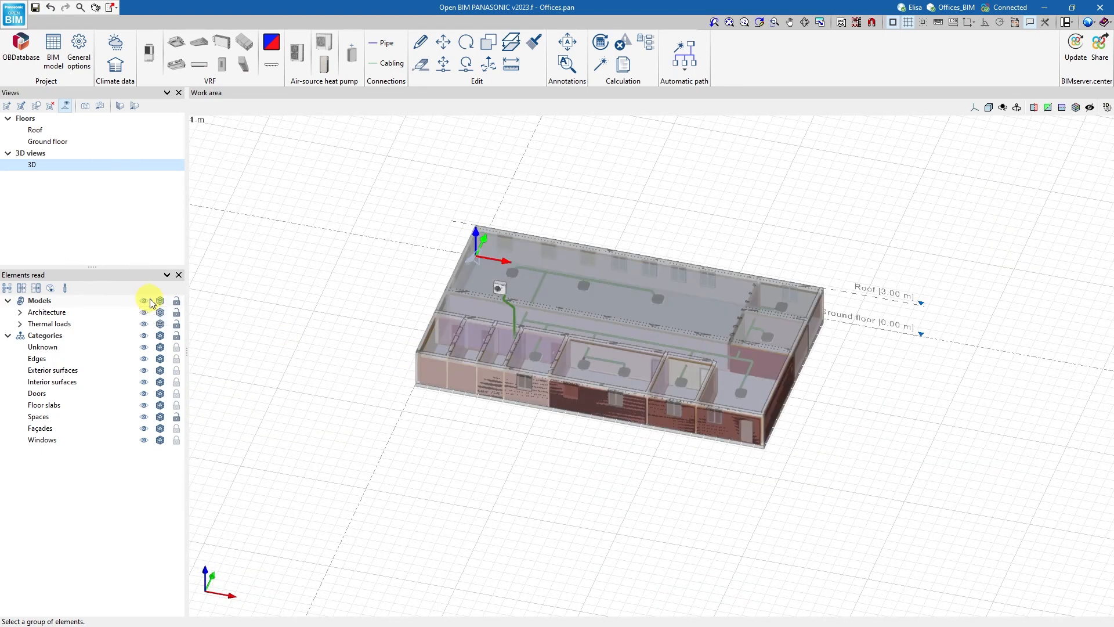
left_click(143, 325)
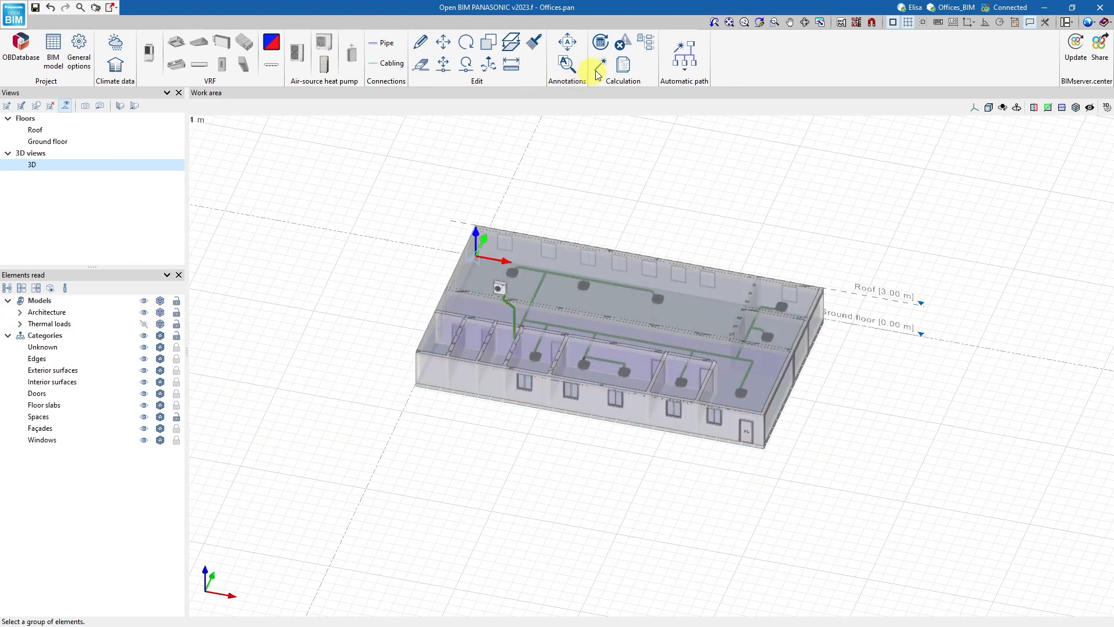
Update the calculation results and check the warnings on the cassettes in 3D and on the ground floor plan.
left_click(603, 43)
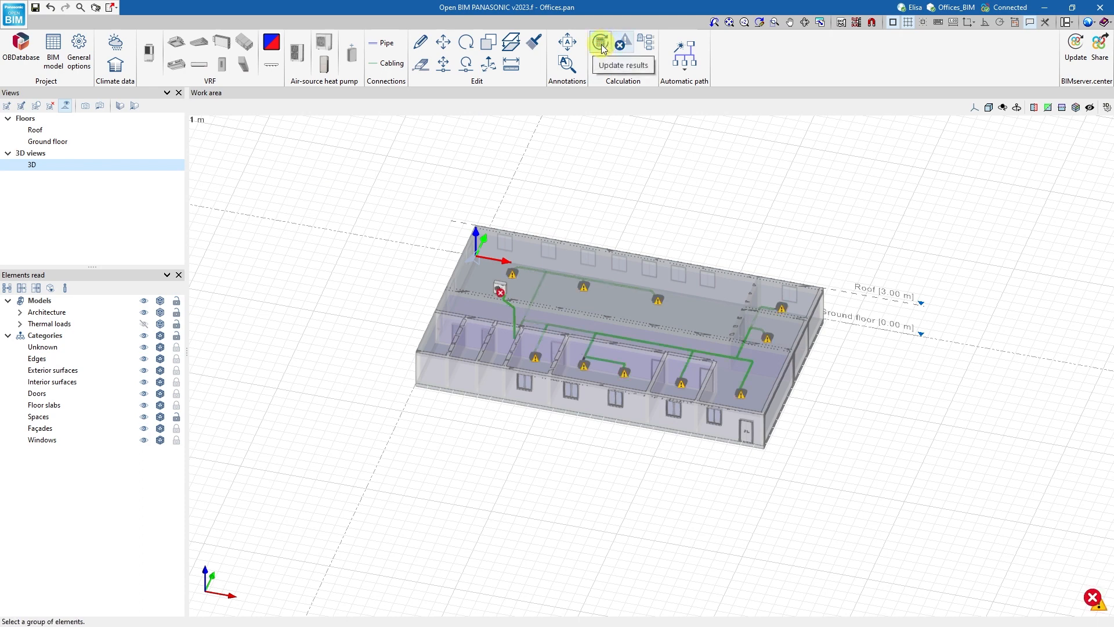
mouse_move(585, 289)
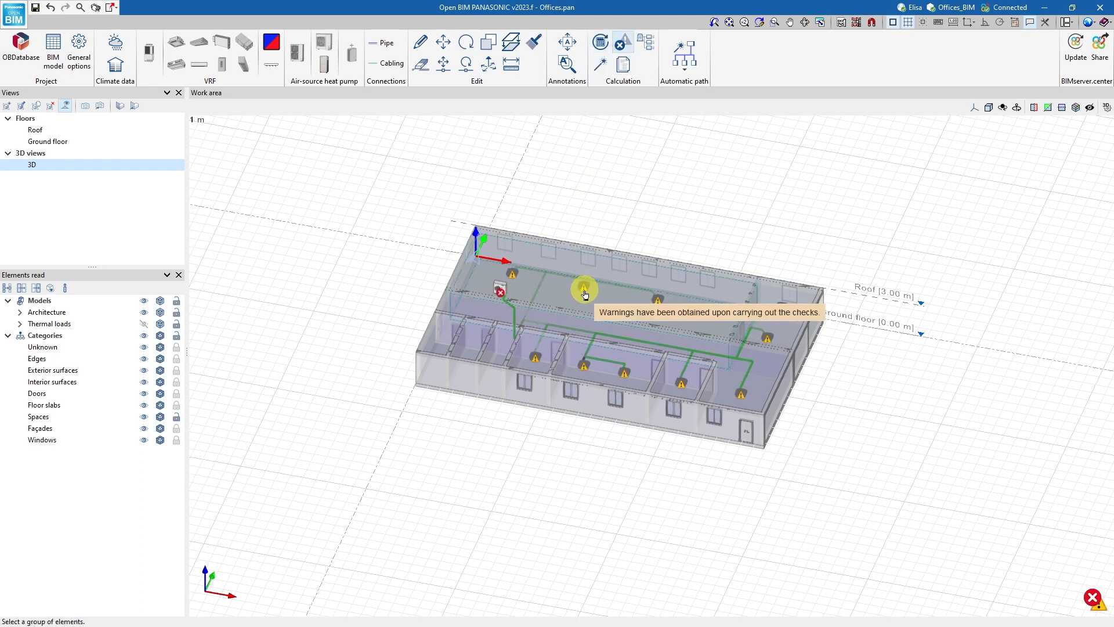
left_click(70, 141)
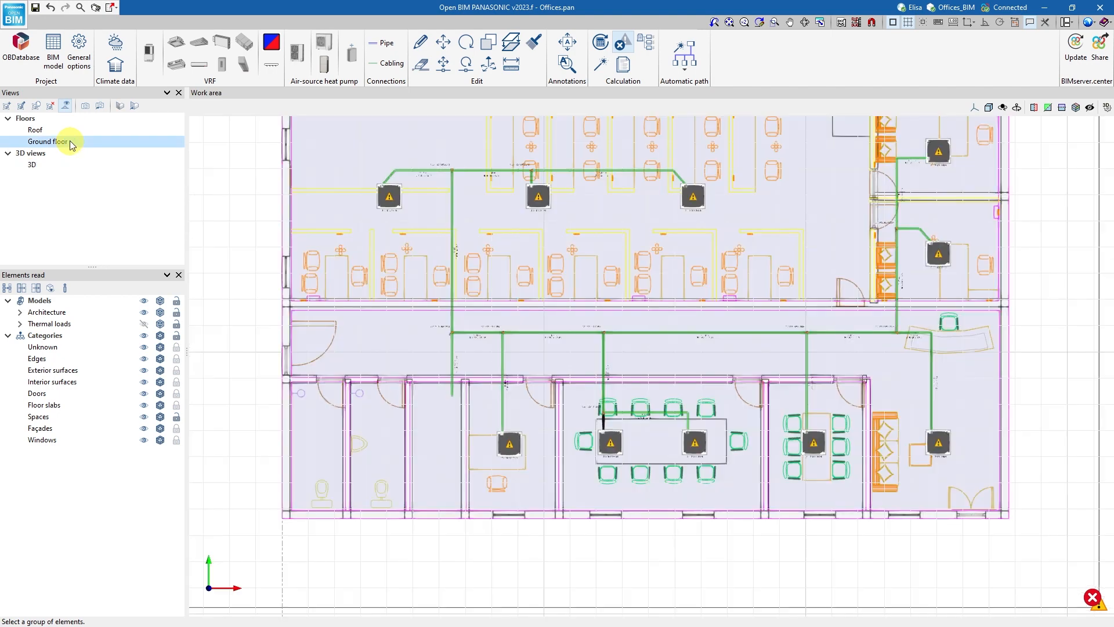
mouse_move(538, 200)
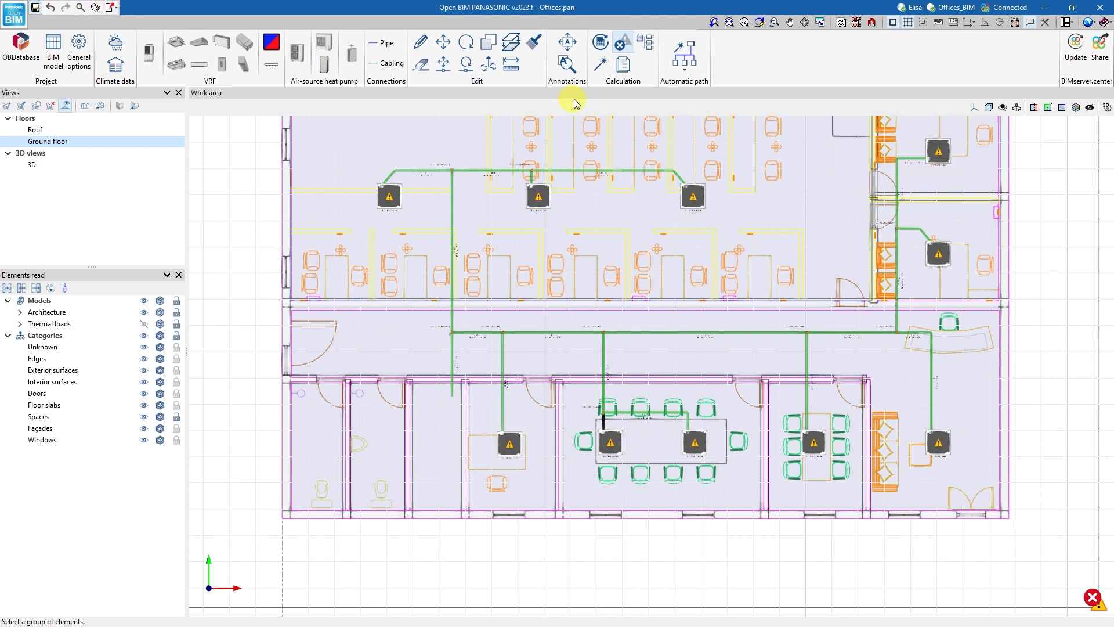
Run the automatic sizing of the installation and review the checks of the reception cassette and the outdoor unit.
left_click(599, 70)
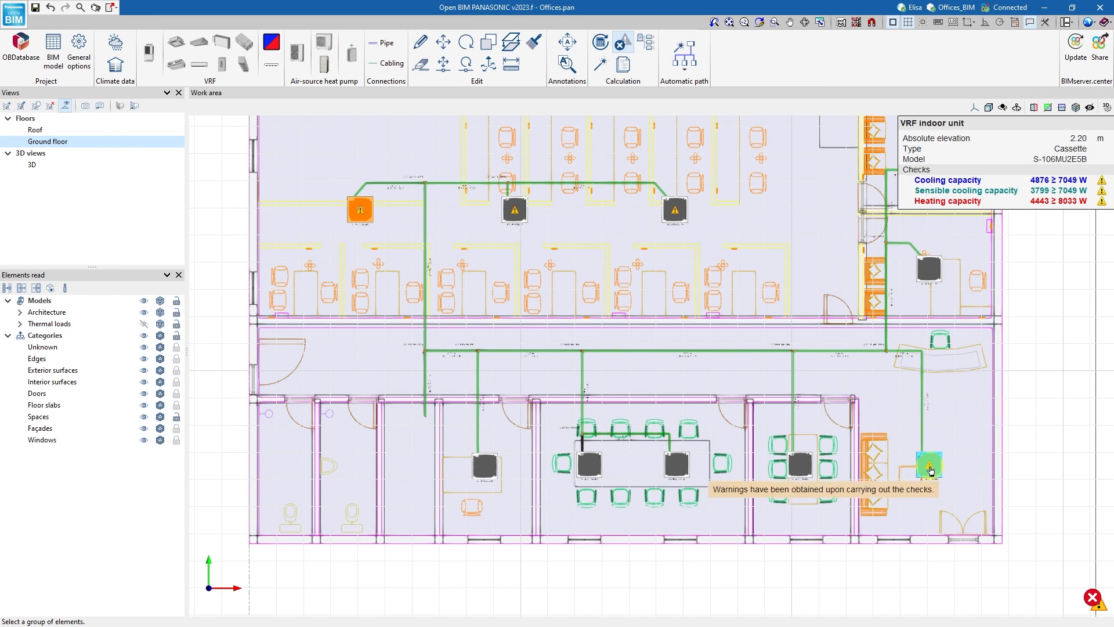
left_click(929, 464)
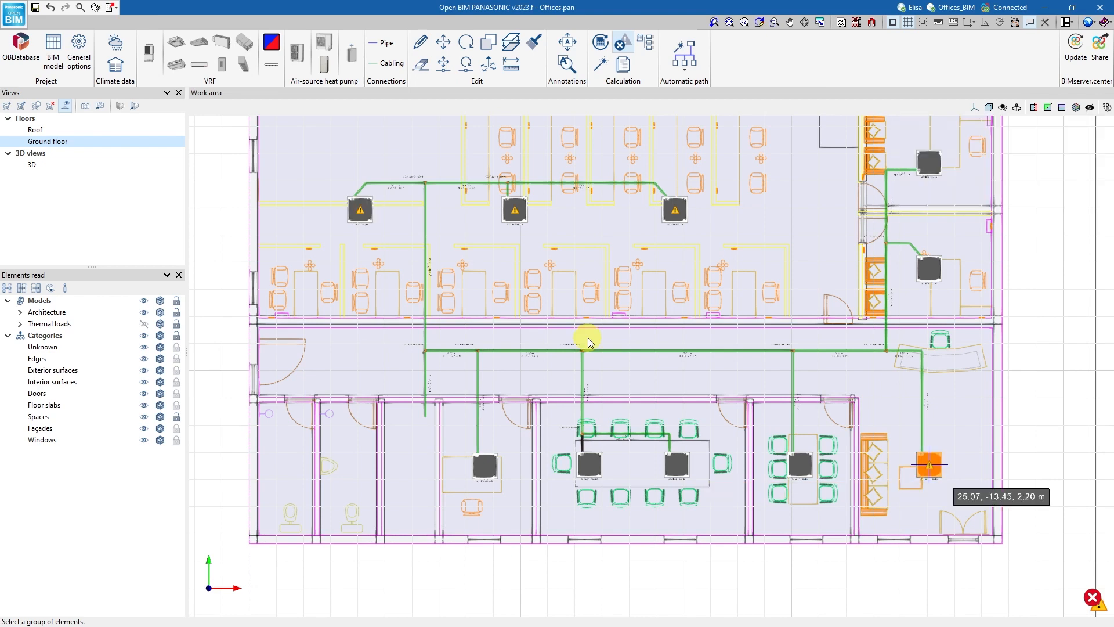
left_click(32, 164)
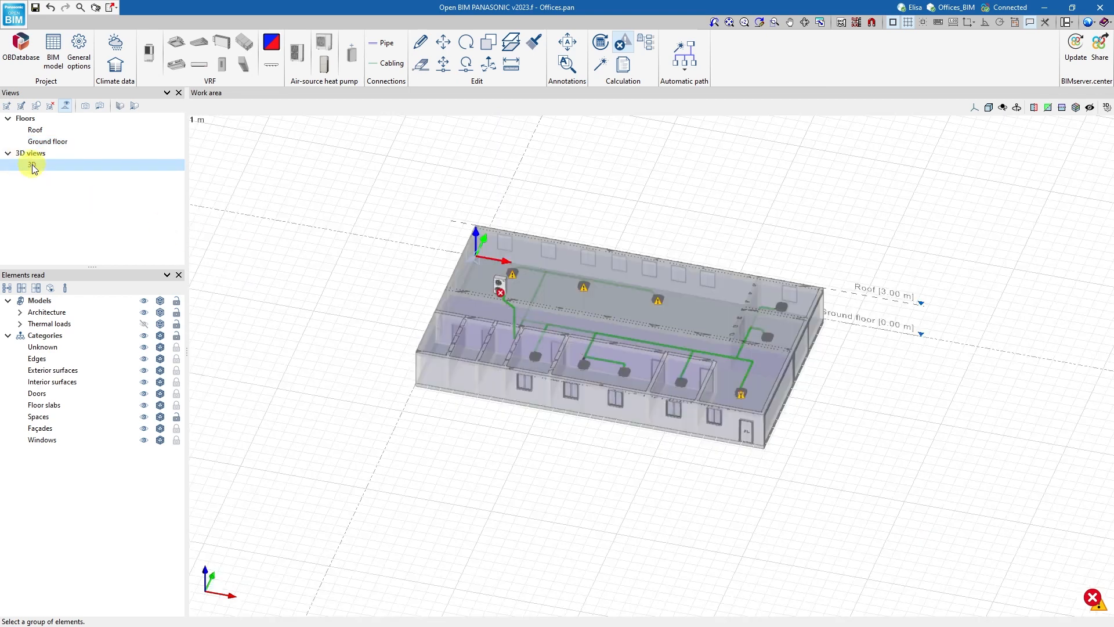
mouse_move(499, 289)
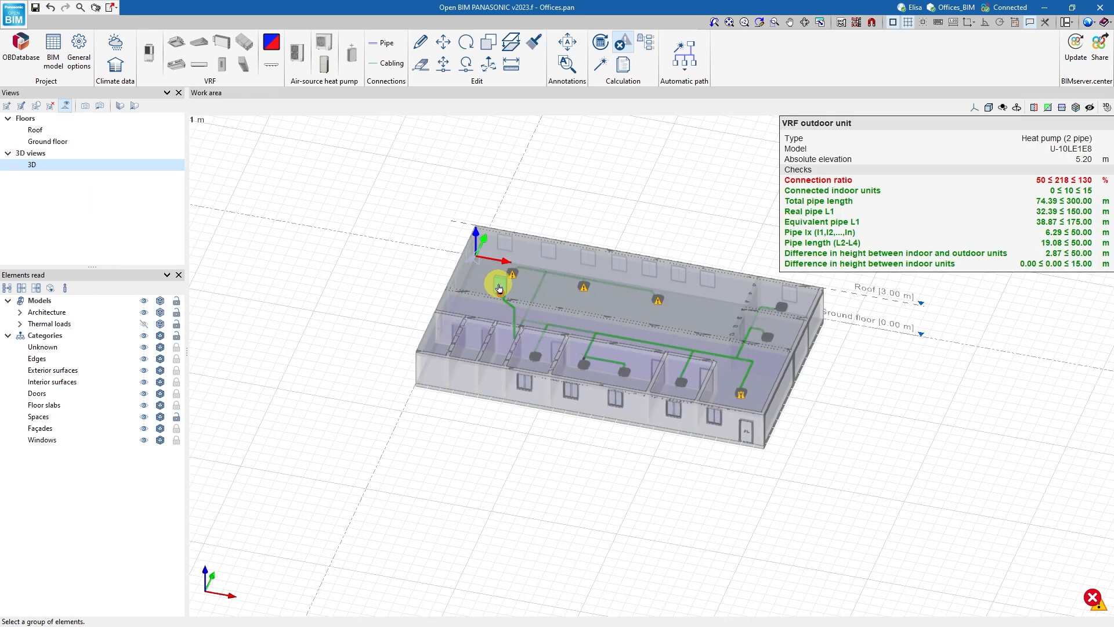
Change the outdoor unit's series to ECOi EX ME2 and rerun the automatic sizing.
left_click(499, 289)
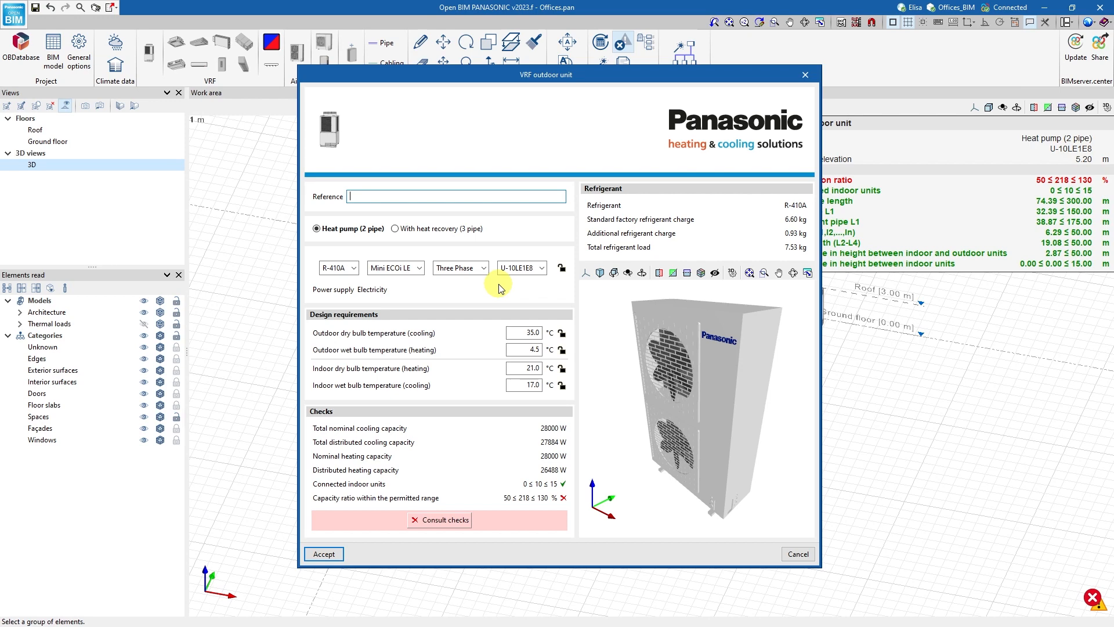
left_click(517, 266)
left_click(516, 265)
left_click(405, 266)
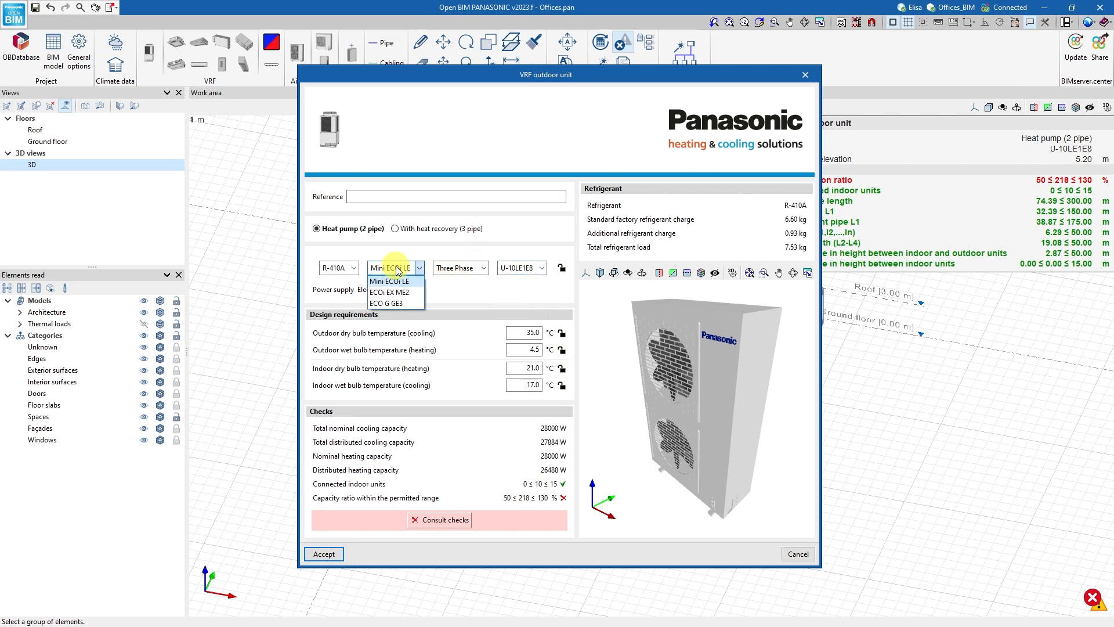
left_click(393, 293)
left_click(324, 554)
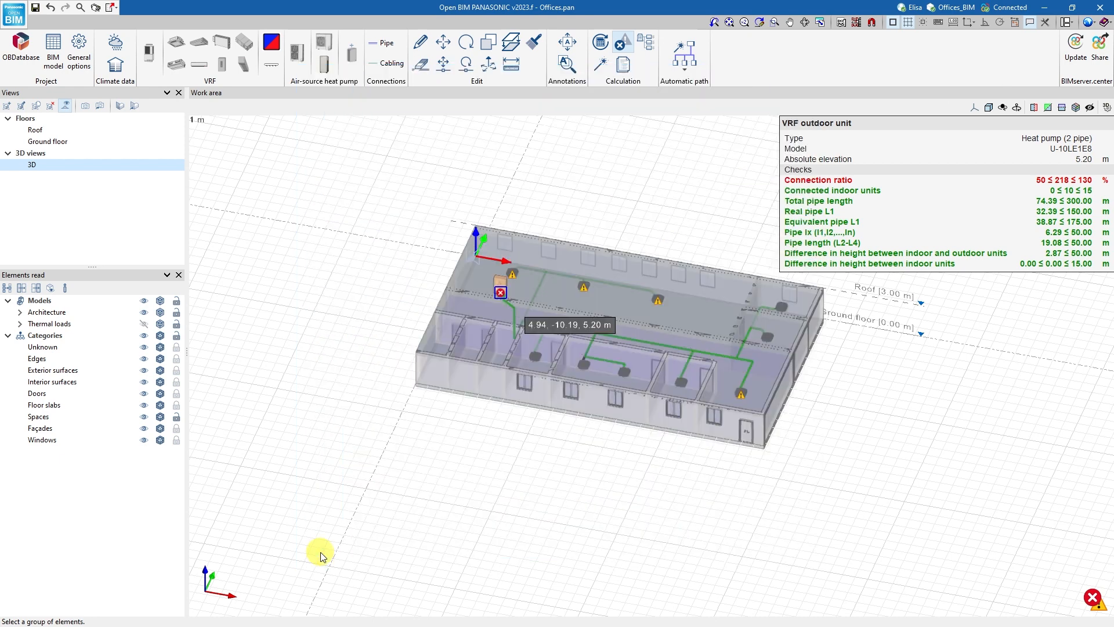
left_click(602, 67)
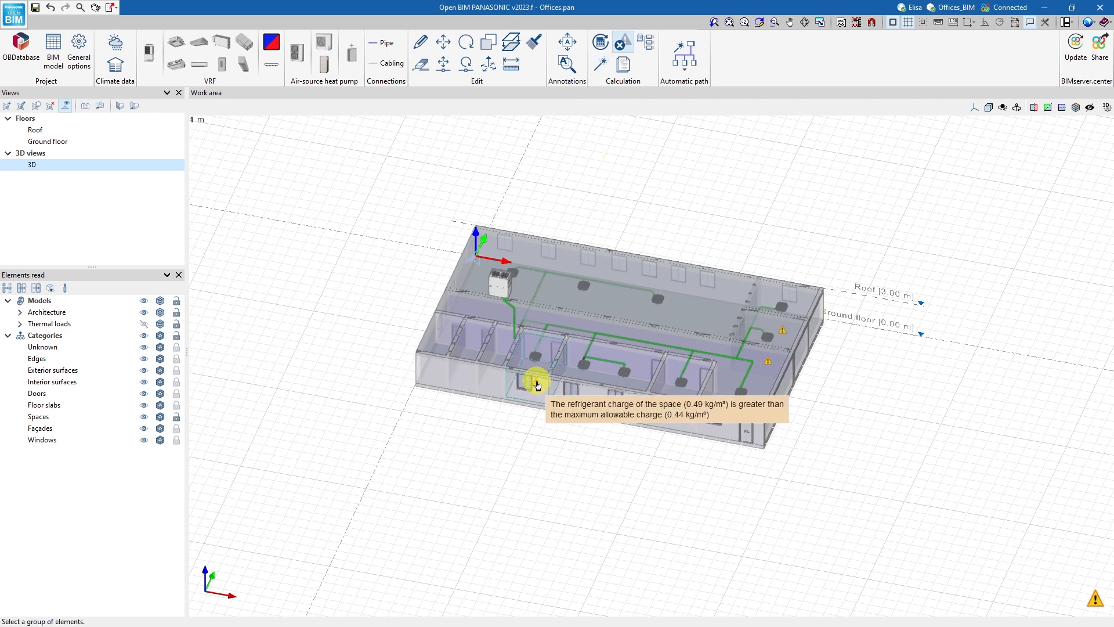
Set the building type to Category C: Business premises and offices, administrative, for the R-410A charge check, and update the results.
mouse_move(684, 414)
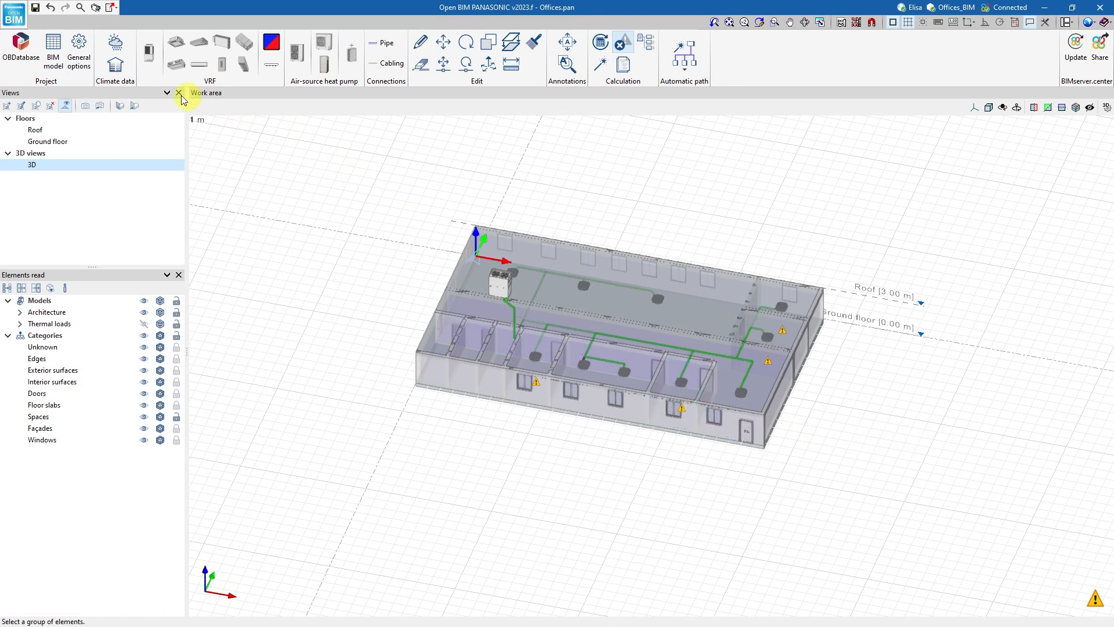
left_click(79, 47)
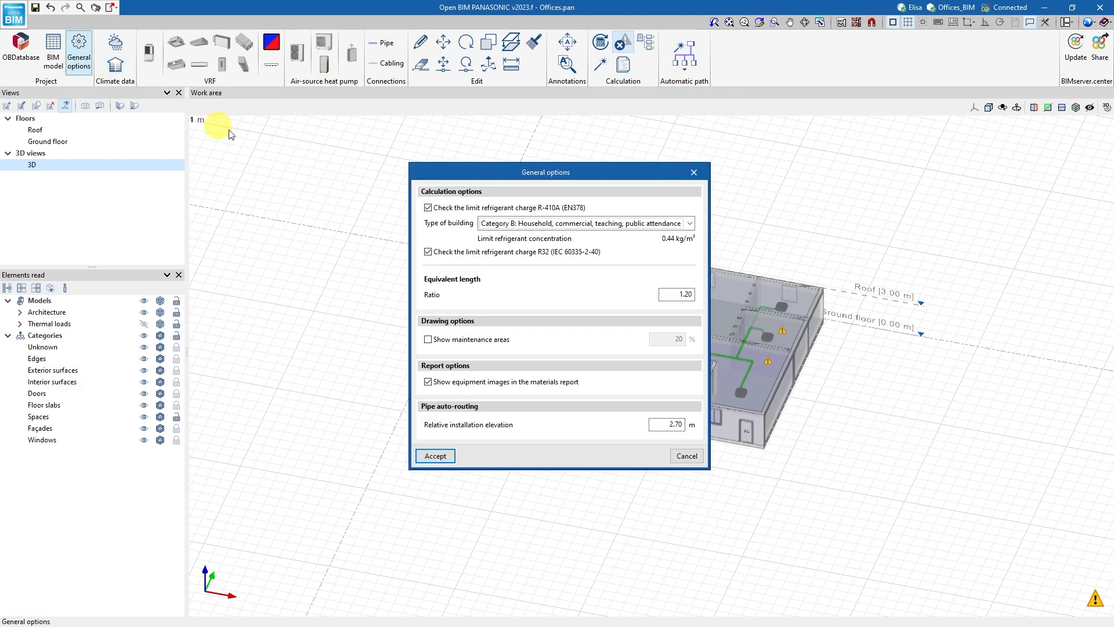
left_click(594, 230)
left_click(582, 260)
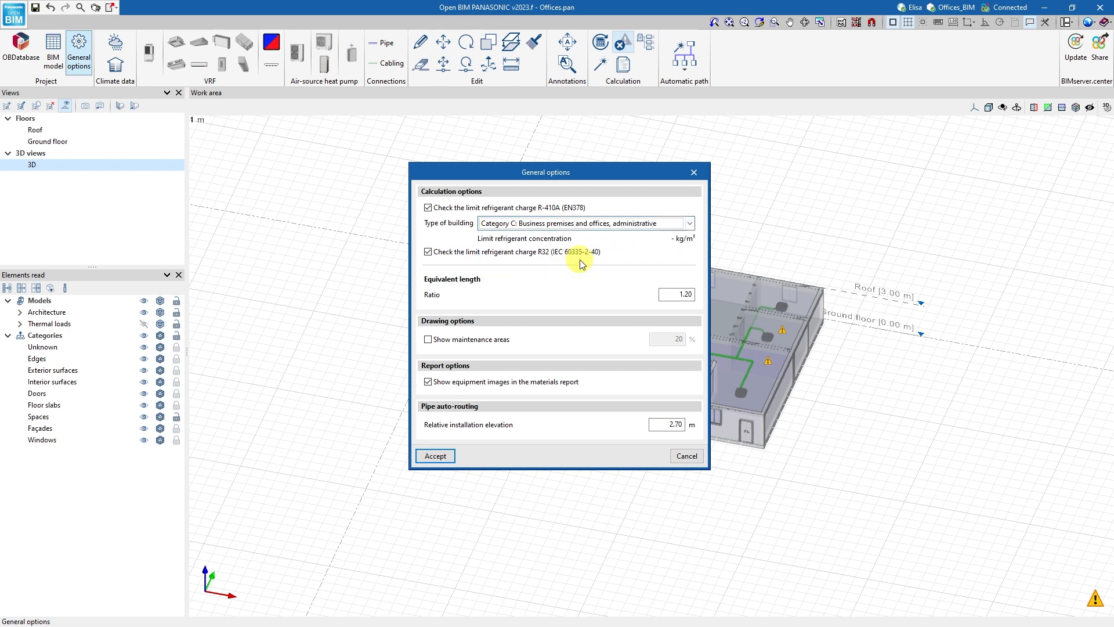
left_click(437, 456)
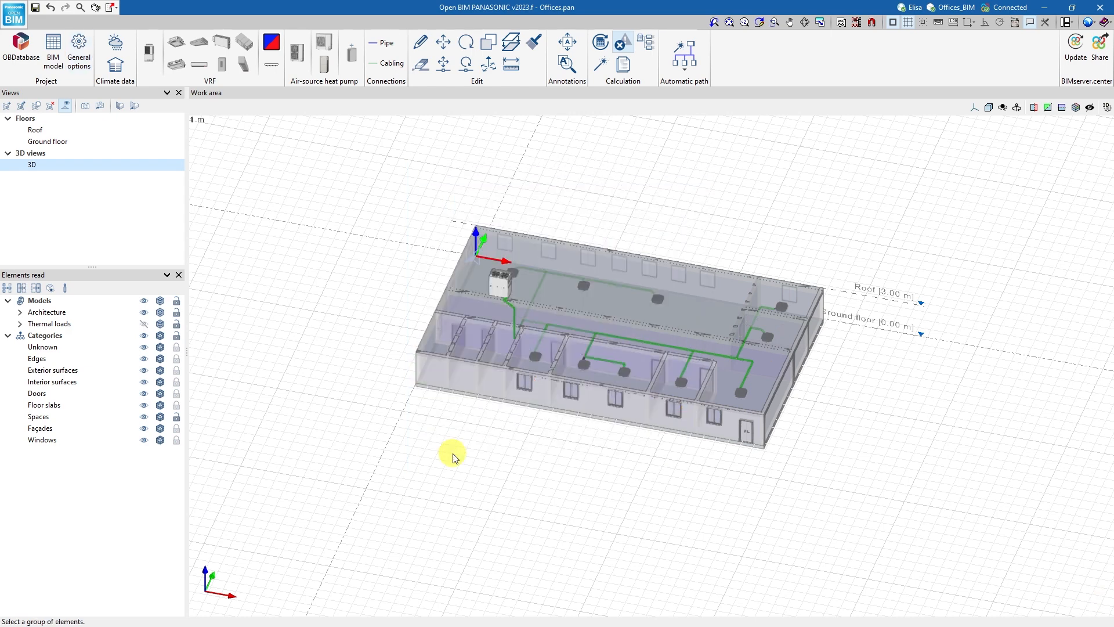
left_click(601, 43)
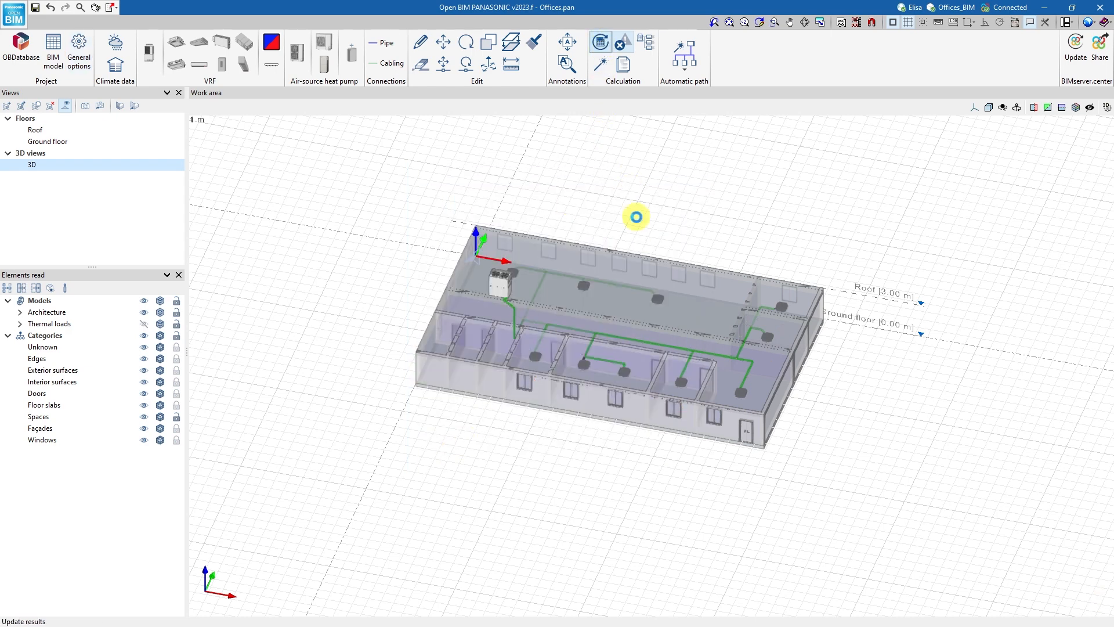
Generate the VRF report from the ground floor plan and browse it through to the Schema section.
left_click(625, 66)
left_click(43, 143)
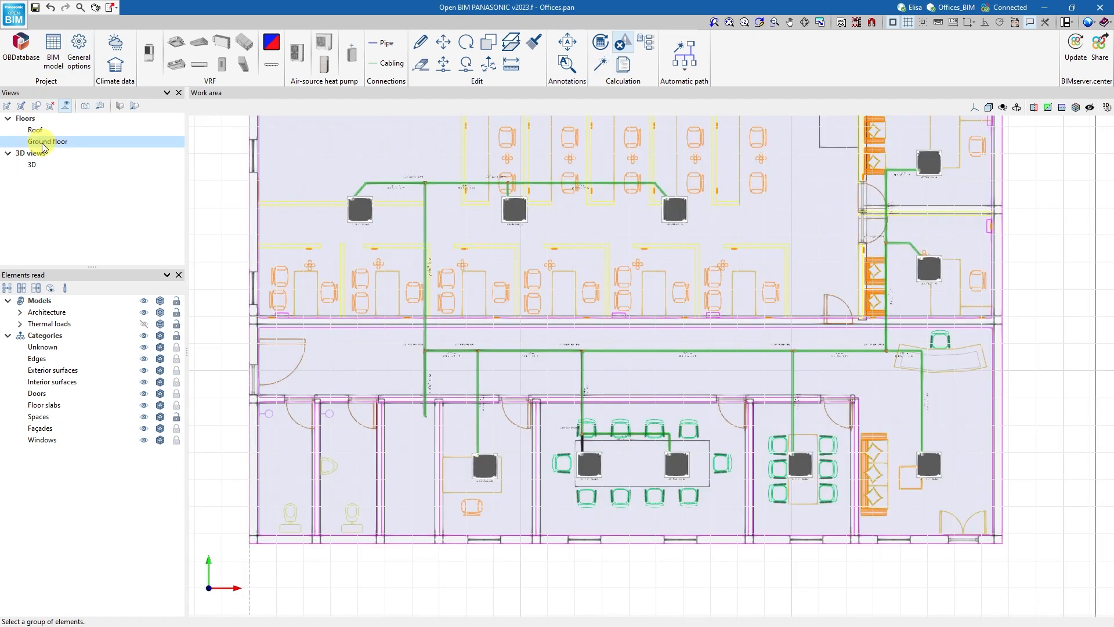
left_click(623, 64)
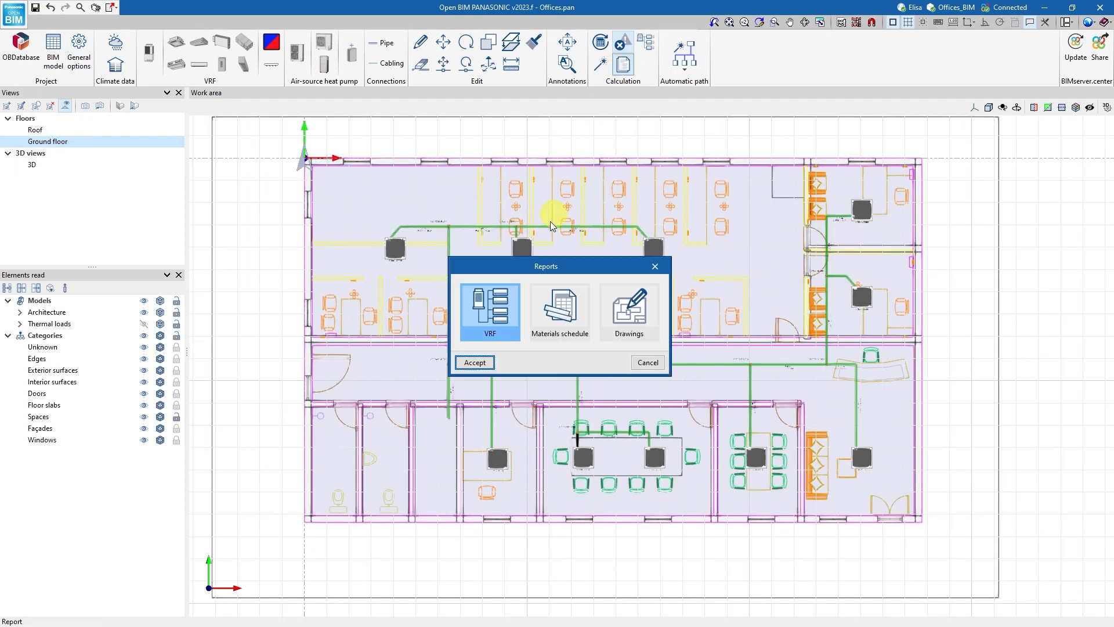
left_click(475, 362)
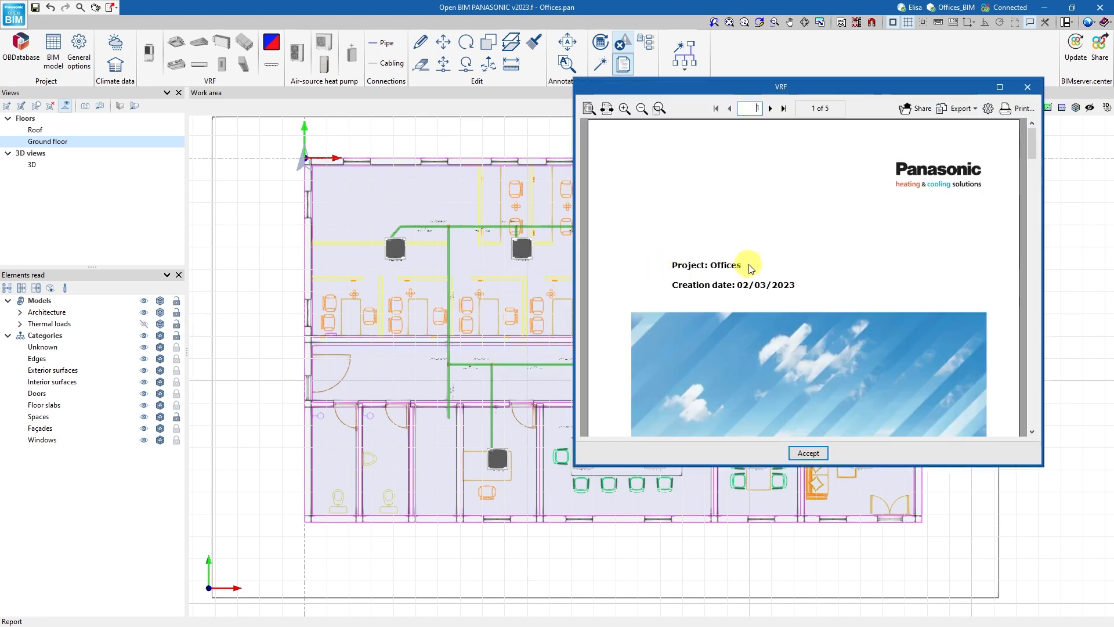
left_click_drag(1030, 163, 1027, 424)
scroll(915, 273, "up", 4, "ctrl")
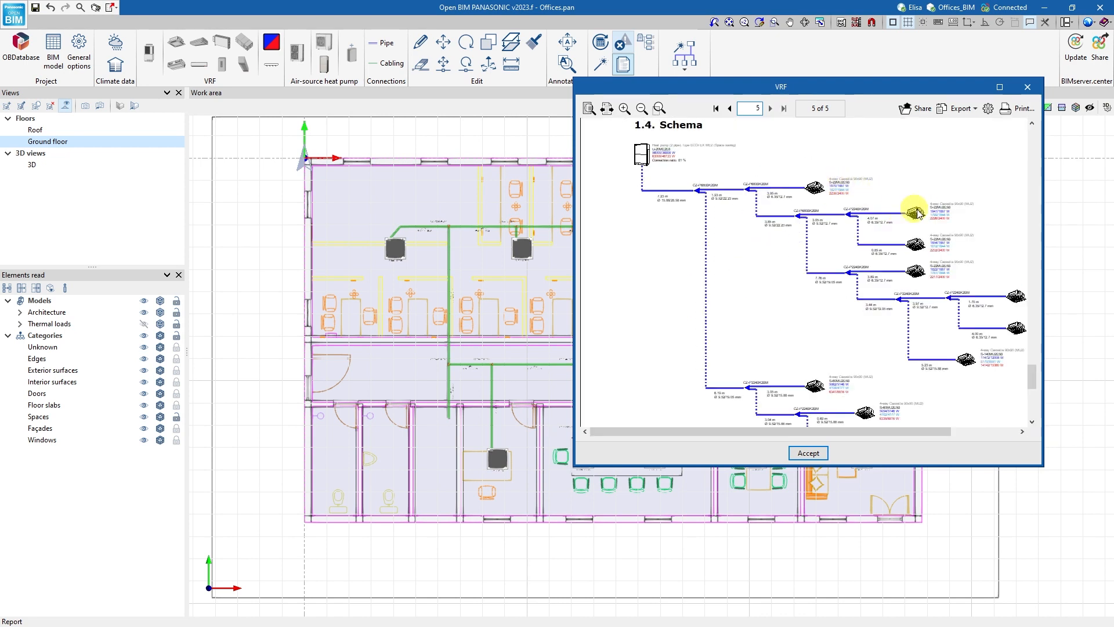
Export the VRF report to PDF as Calculations in the PROJECTS\Offices folder and close the report.
left_click(964, 109)
left_click(974, 133)
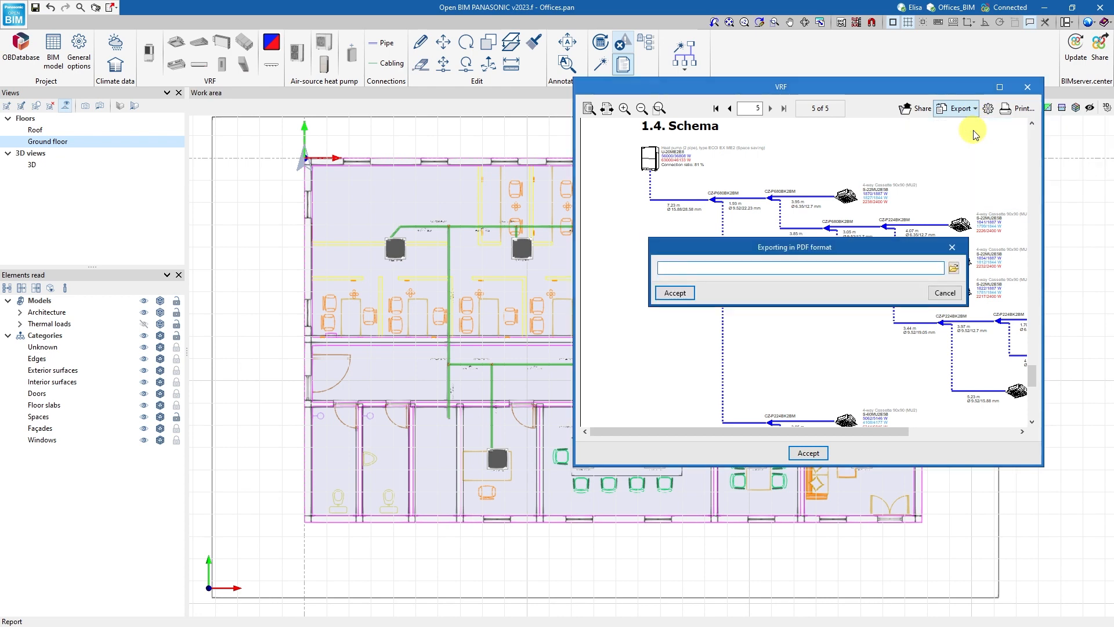
left_click(953, 267)
left_click(705, 356)
double_click(705, 356)
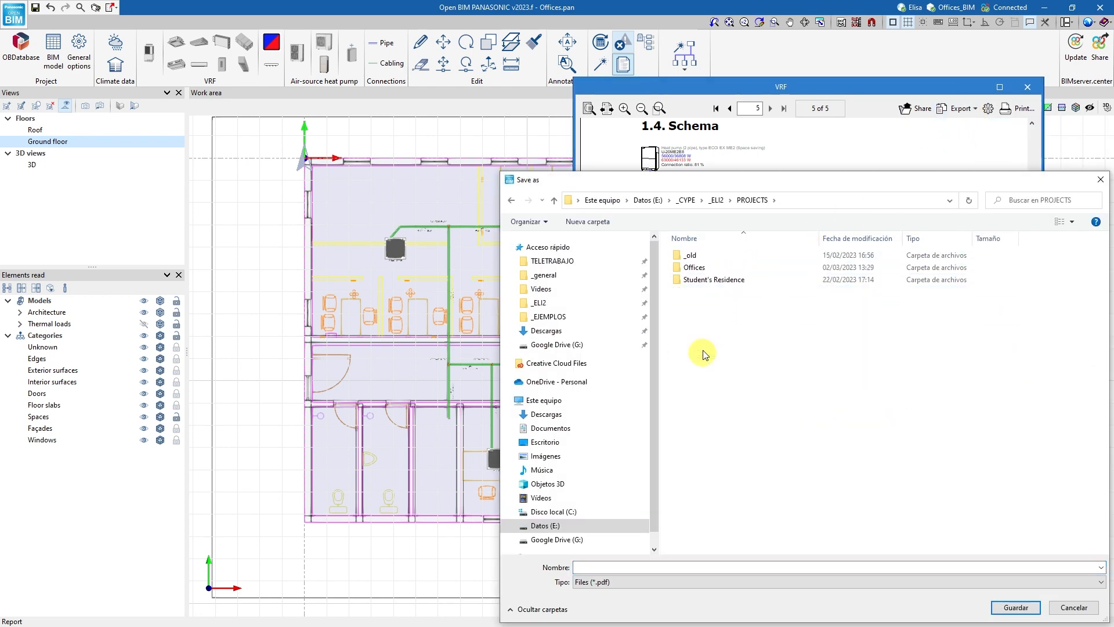
double_click(704, 268)
left_click(623, 567)
type("Calculations")
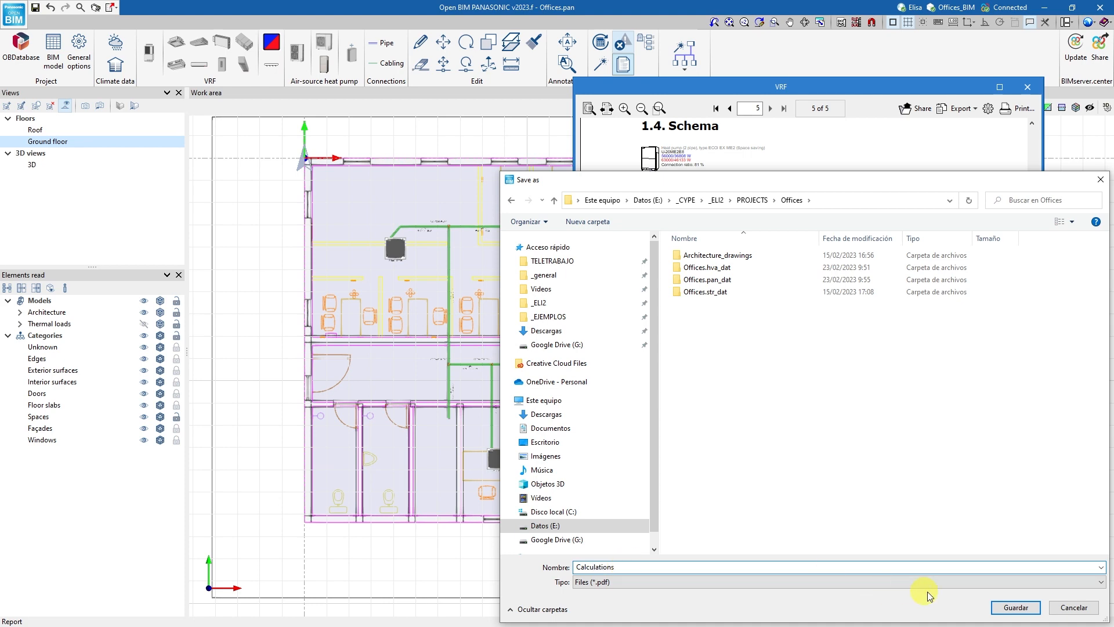
left_click(1013, 607)
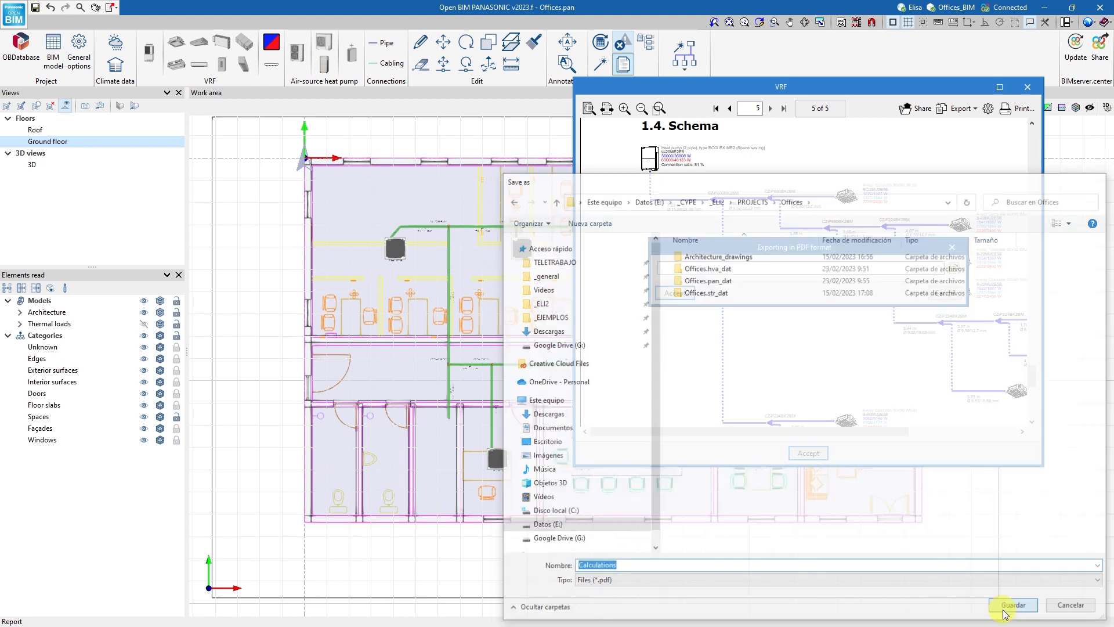
left_click(809, 302)
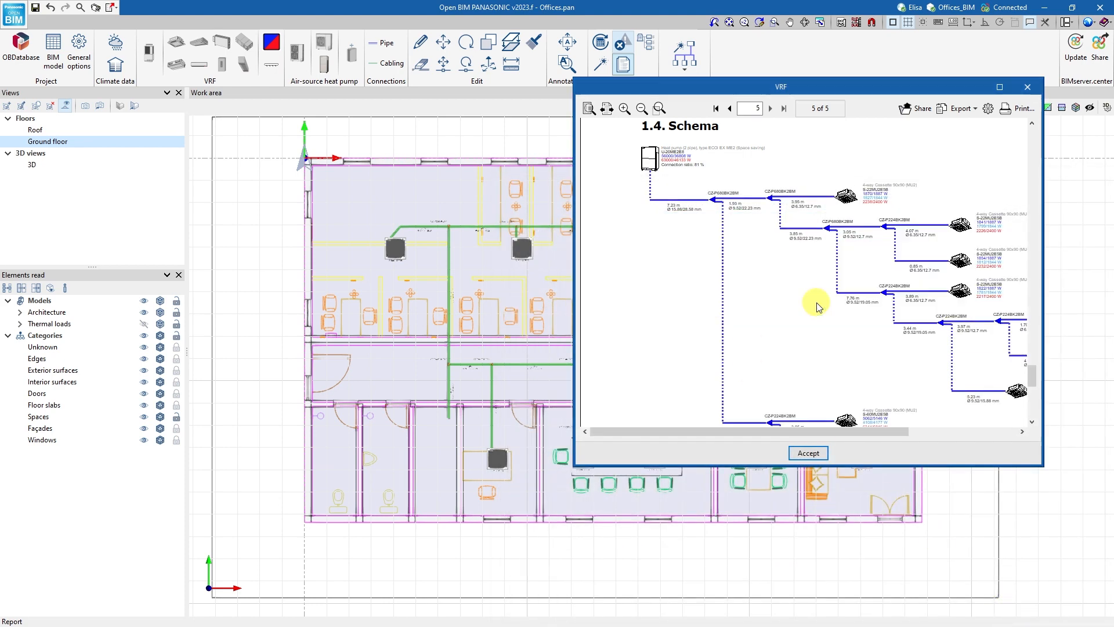
left_click(879, 302)
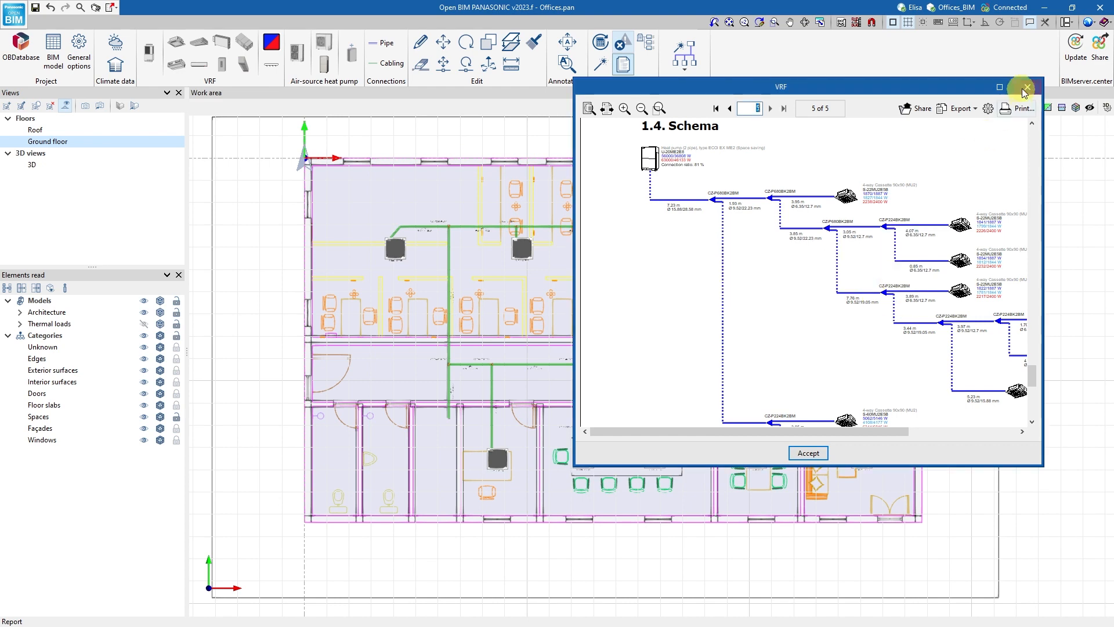
left_click(1028, 86)
Start generating the project drawings, filling in the title block's Architect field and setting Floor to GROUND.
left_click(624, 307)
left_click(475, 360)
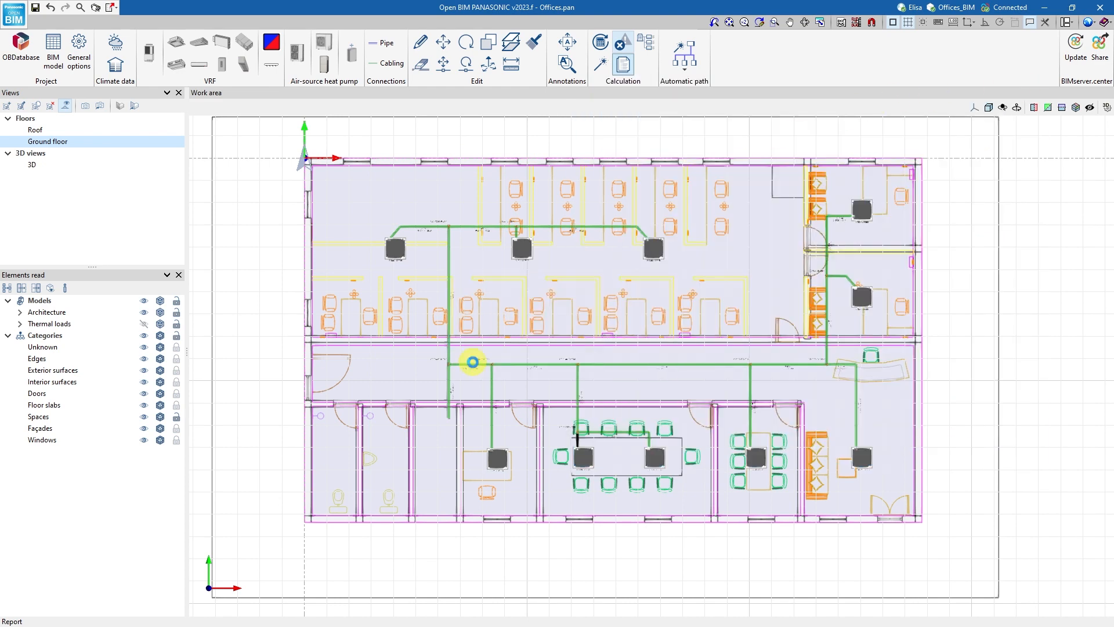
left_click(585, 202)
left_click(467, 484)
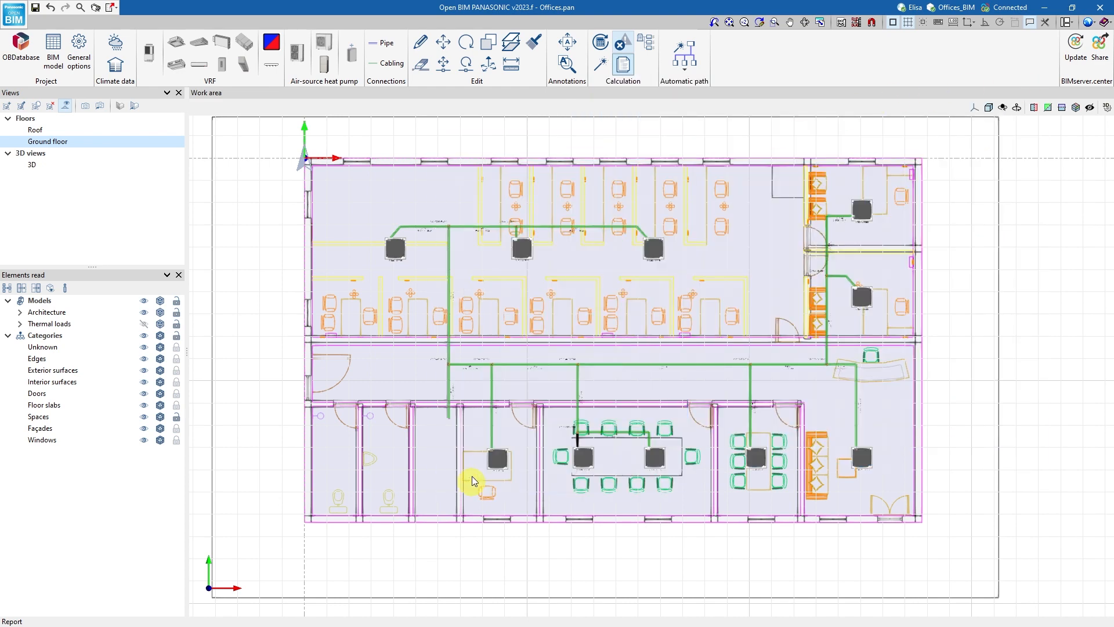
left_click(444, 145)
left_click(445, 145)
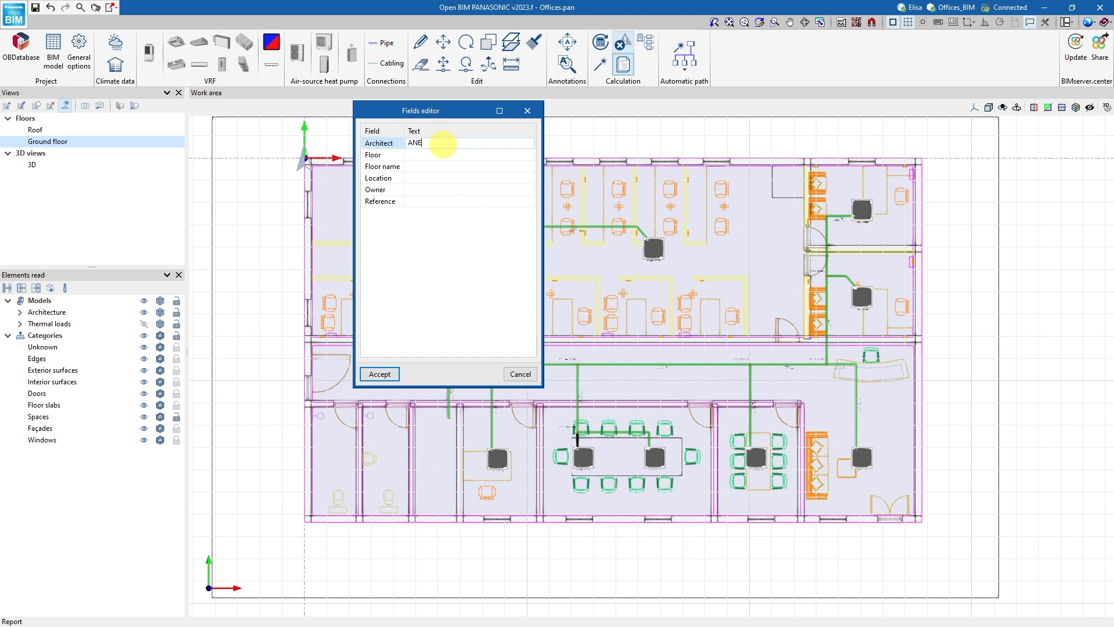
left_click(429, 154)
left_click(430, 156)
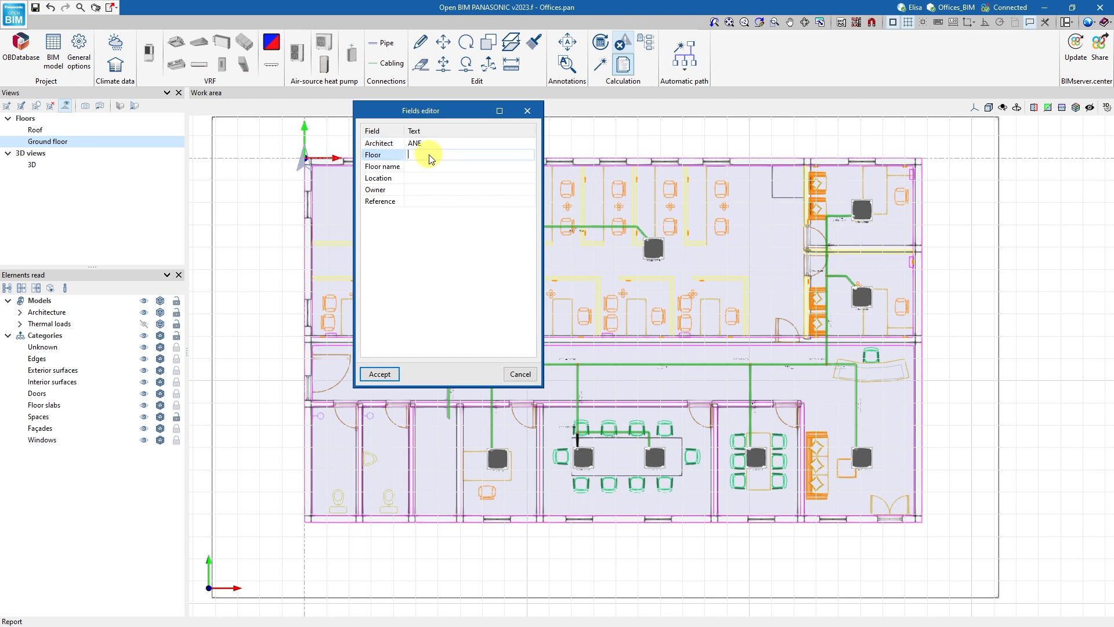
type("GROUND")
left_click(380, 374)
Include the Roof and Ground floor views in the drawings, with vector images, the DXF/DWG template and the .glTF enabled.
left_click(472, 275)
left_click(471, 264)
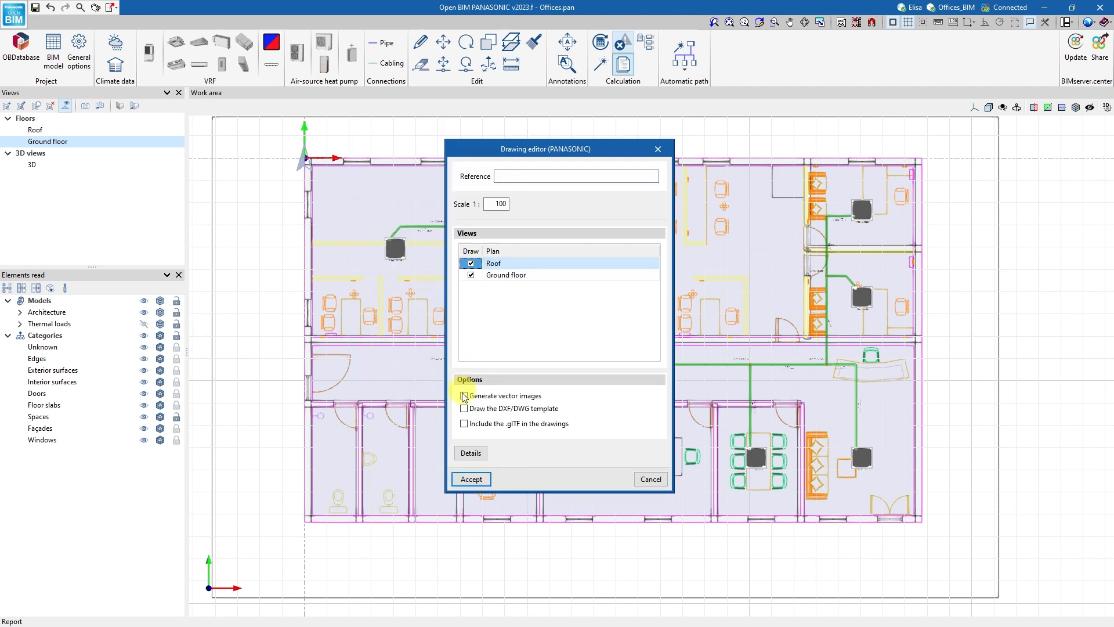
left_click(463, 395)
left_click(464, 408)
left_click(464, 424)
left_click(471, 477)
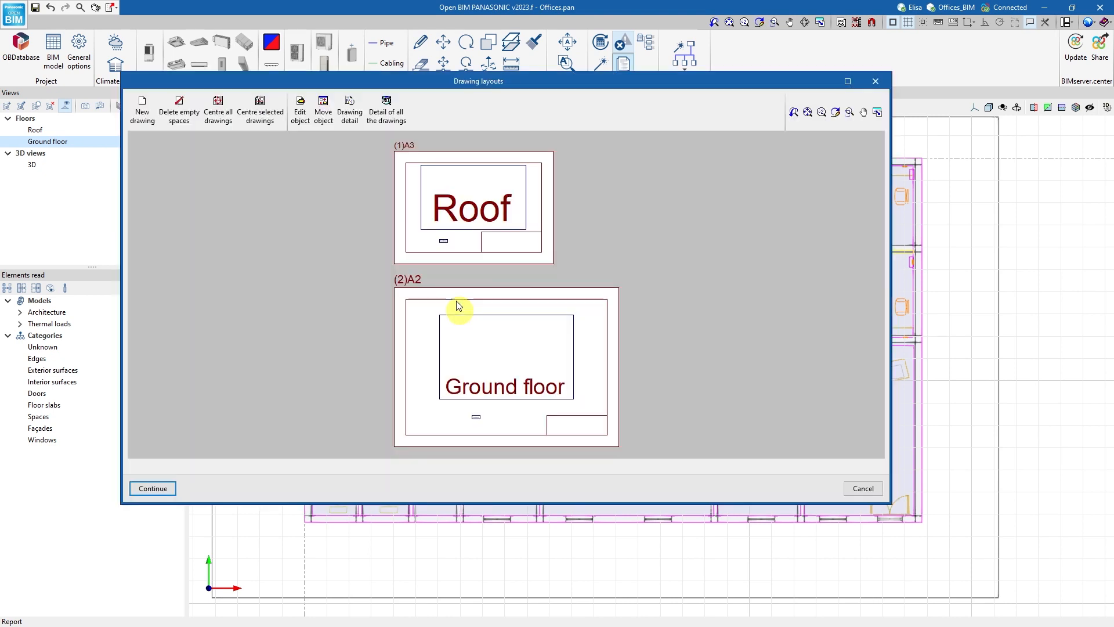
Show the detail of all drawing layouts, inspect the ground floor sheet up close, and generate the drawings document.
left_click(385, 108)
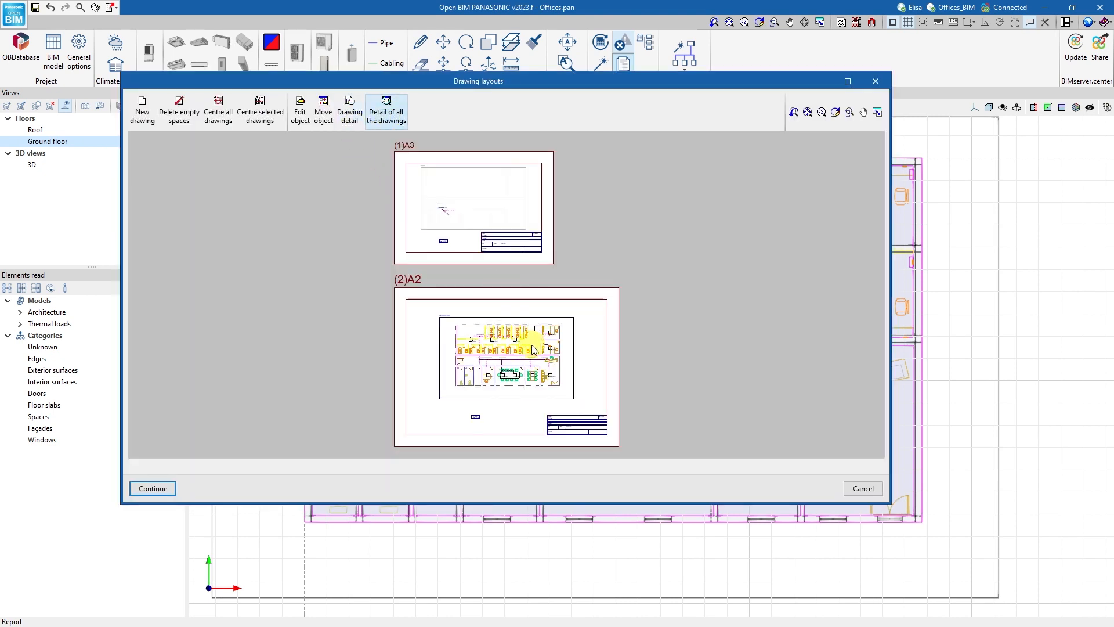
scroll(480, 367, "up", 2)
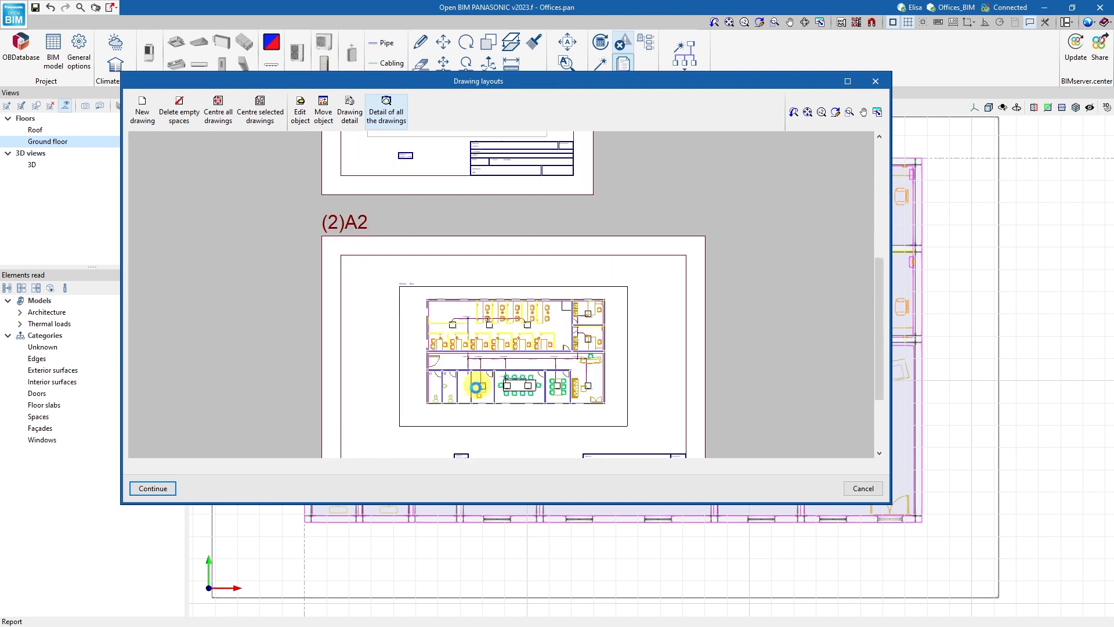
scroll(476, 387, "up", 4)
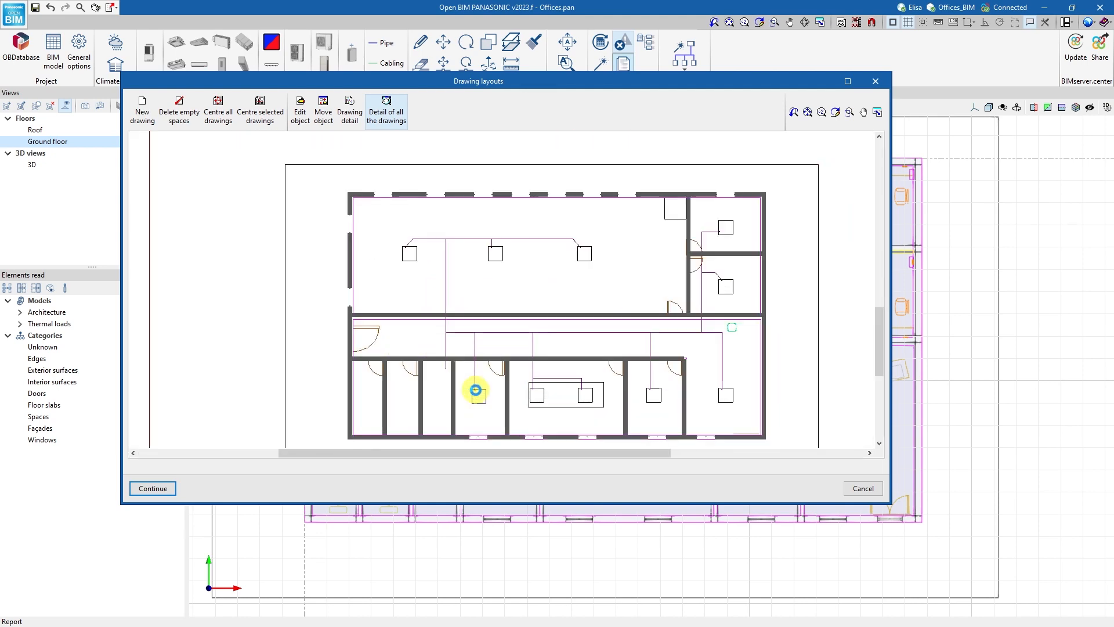
scroll(474, 390, "up", 3)
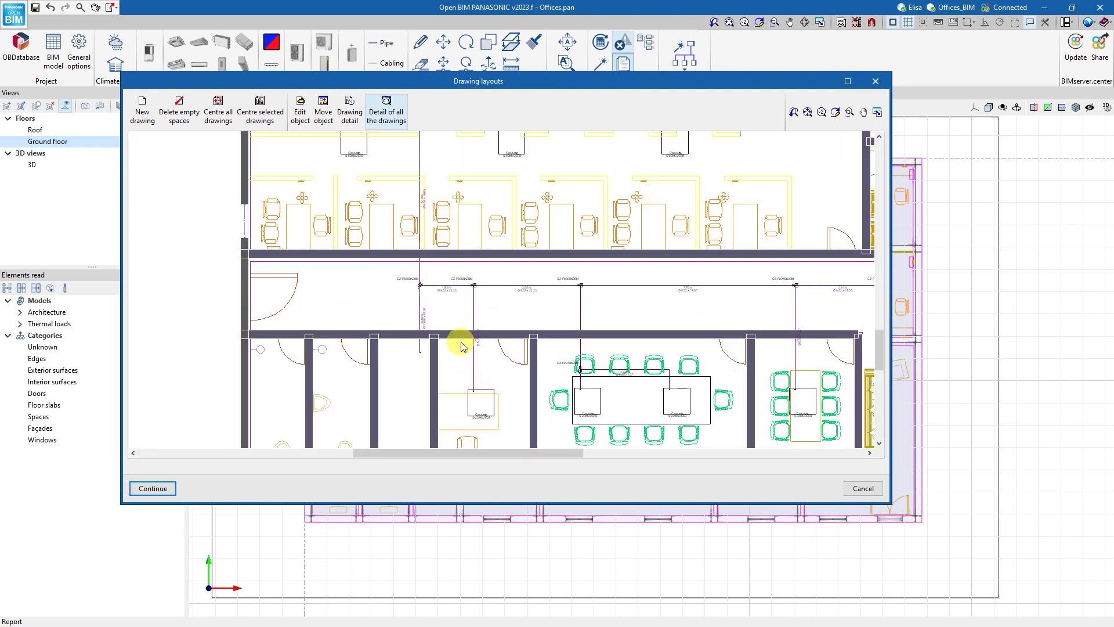
left_click(162, 487)
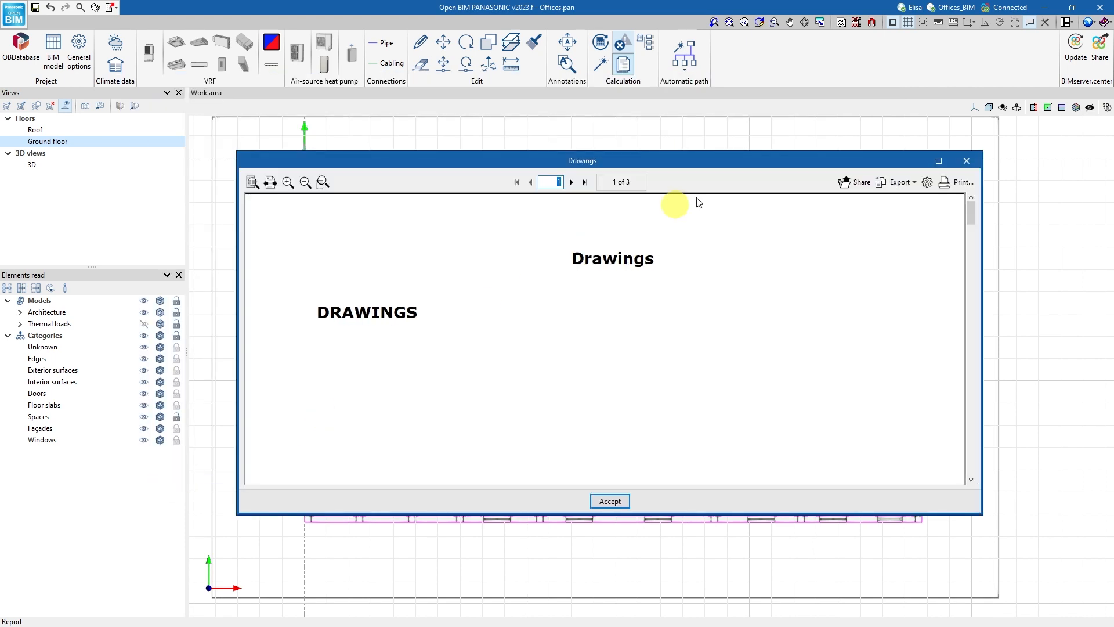
Export the drawings document to PDF as Drawings.pdf in the Offices project folder.
left_click(899, 182)
left_click(905, 200)
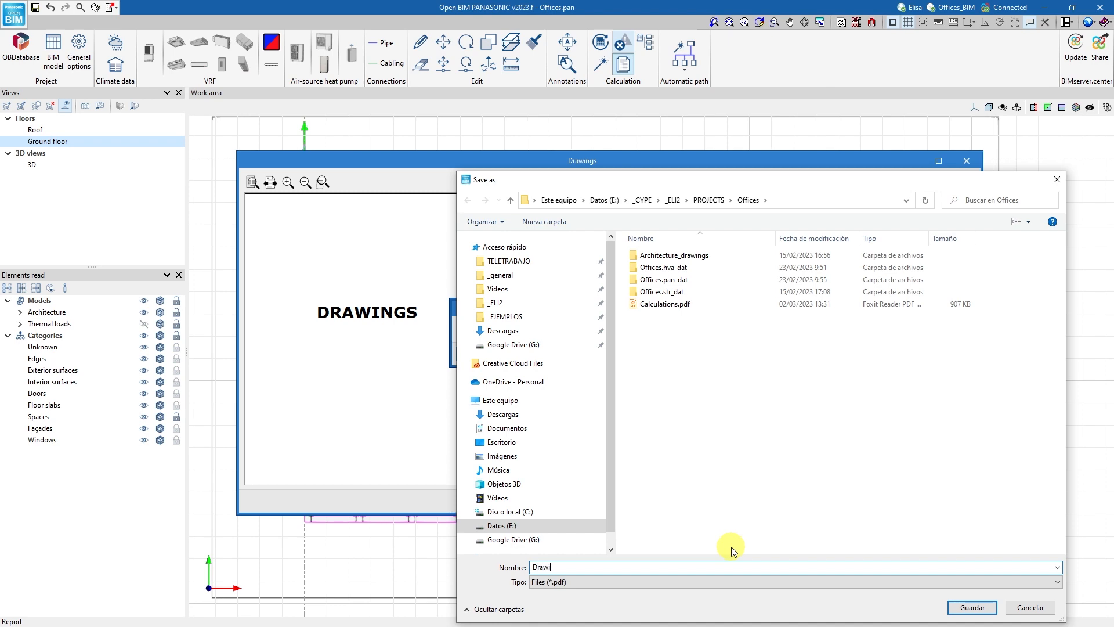
left_click(972, 607)
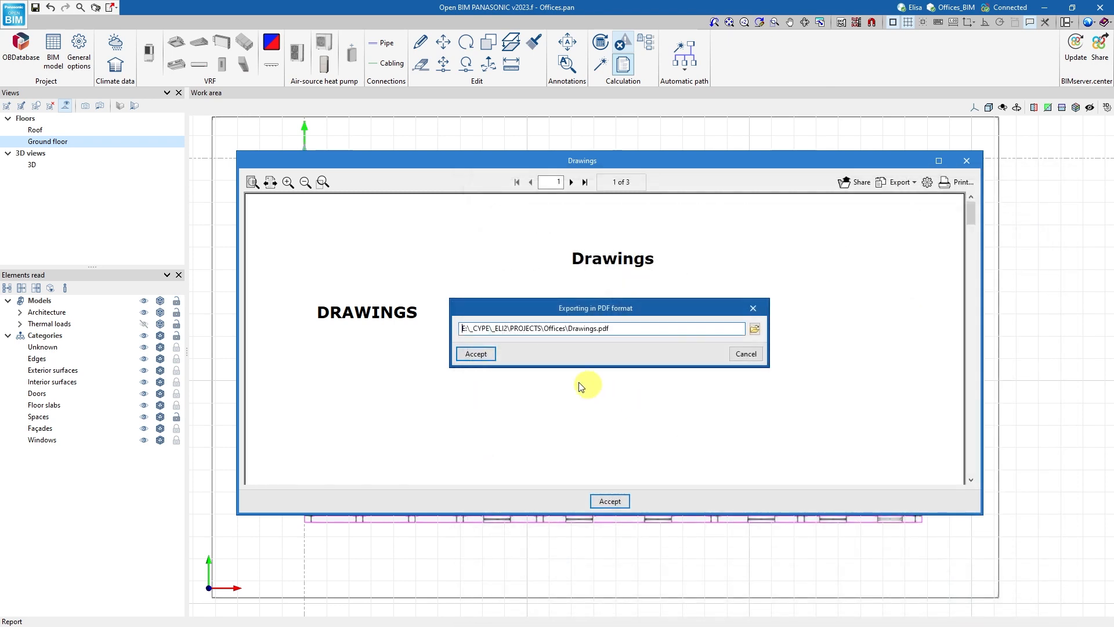
left_click(485, 358)
left_click(596, 363)
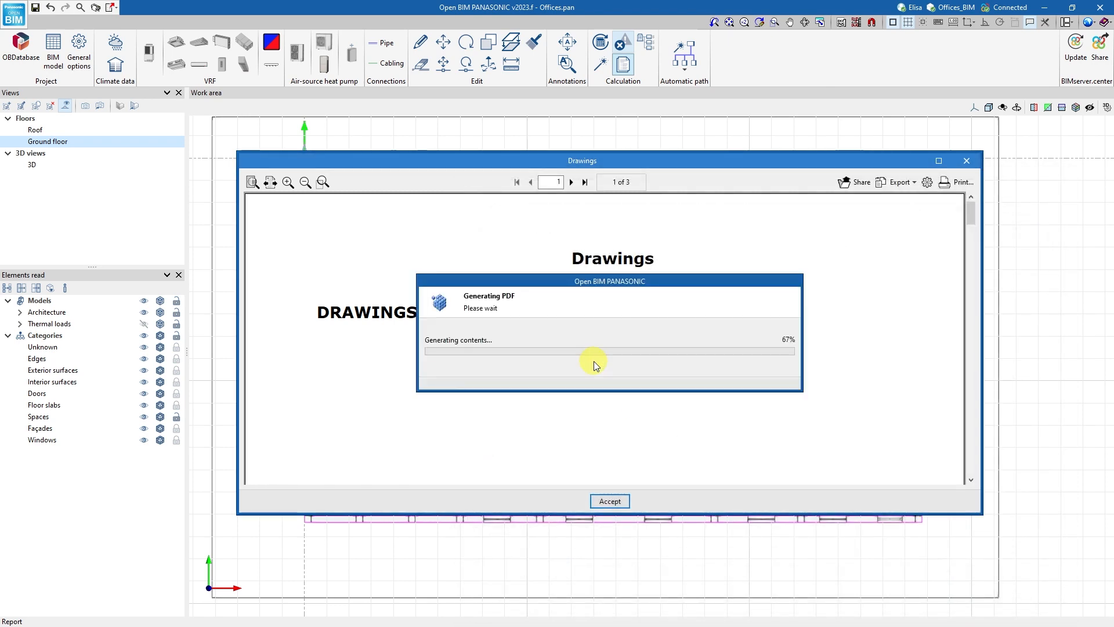
left_click(537, 363)
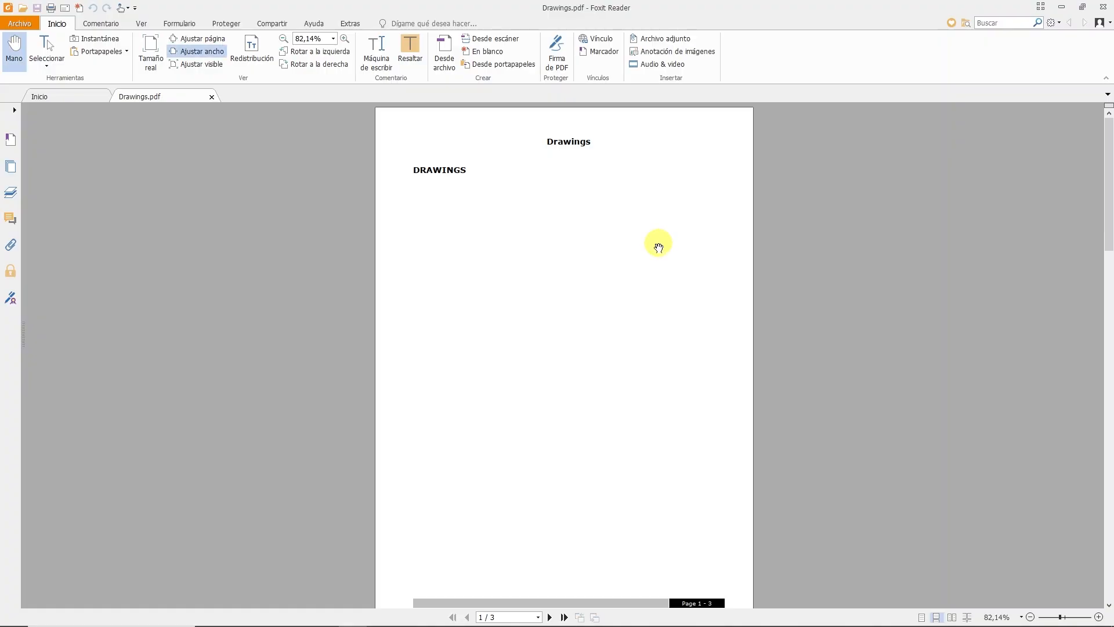
Inspect the ground floor cassettes and pipe labels in the exported Drawings.pdf, and close the PDF and the drawings preview.
left_click_drag(1107, 145, 1107, 435)
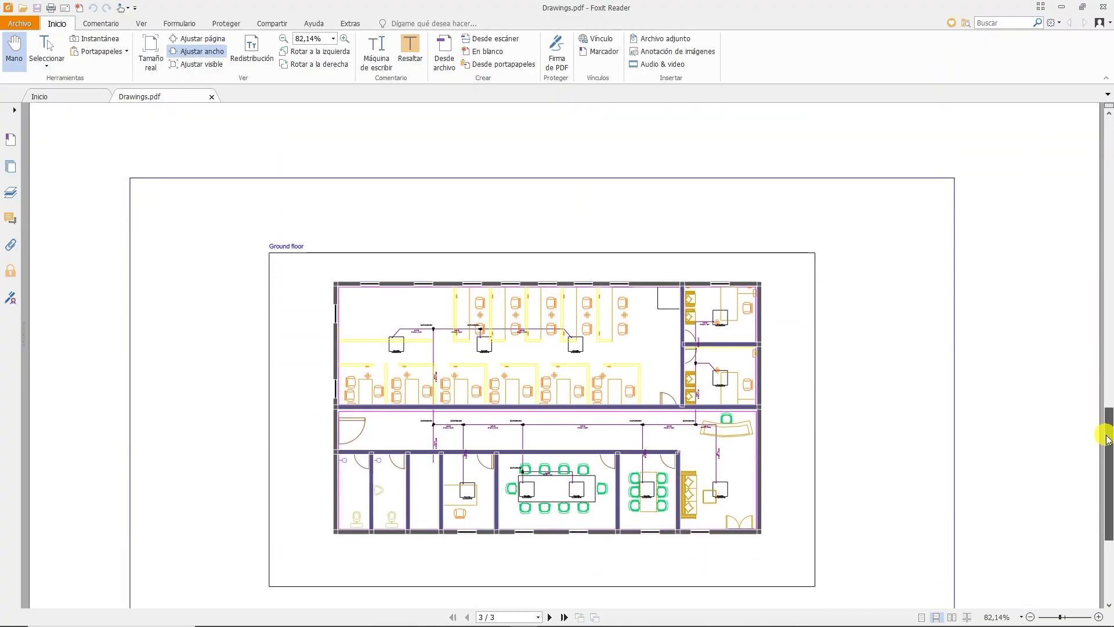
scroll(388, 344, "up", 1, "ctrl")
scroll(387, 345, "up", 4, "ctrl")
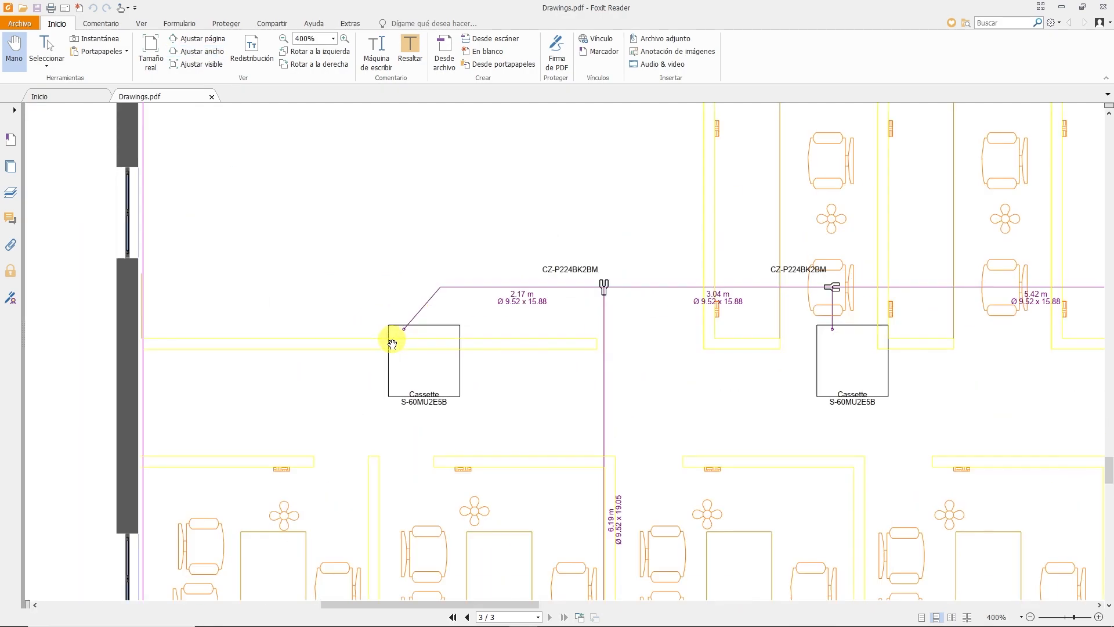
scroll(392, 345, "down", 5, "ctrl")
left_click(1102, 8)
left_click(980, 163)
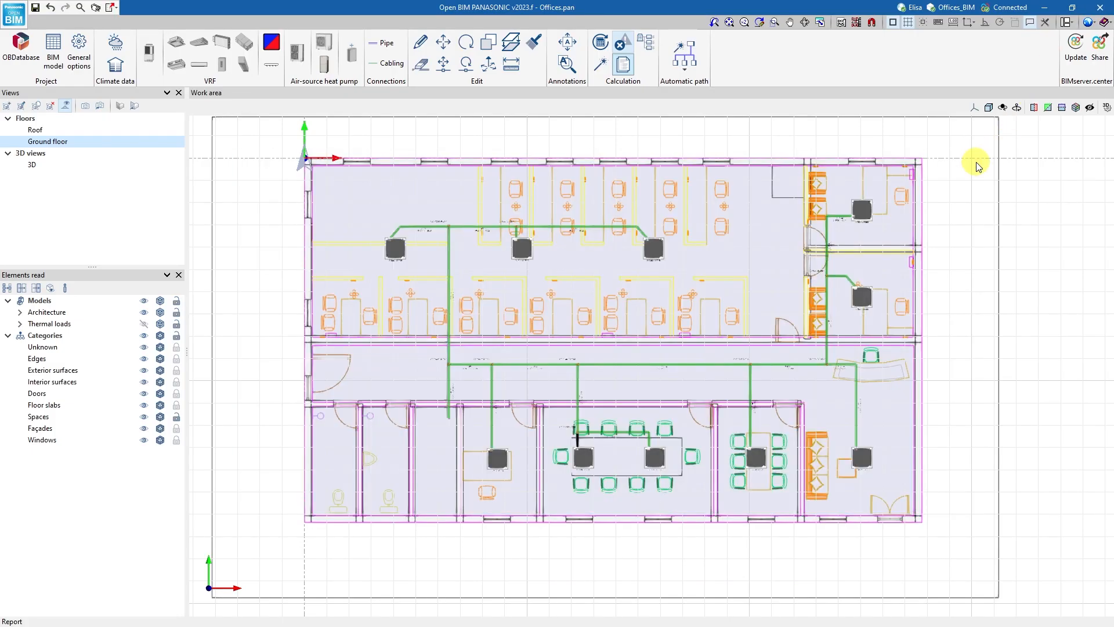
Share the model to BIMserver.center as HVAC PANASONIC installation, including the quantities and reports.
left_click(640, 363)
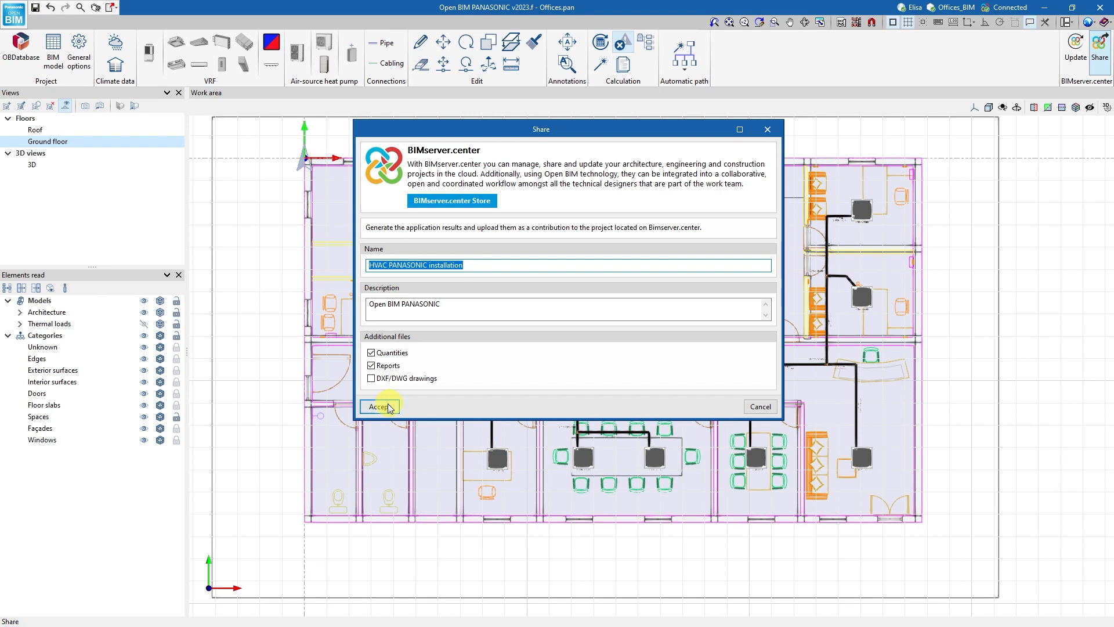
left_click(380, 407)
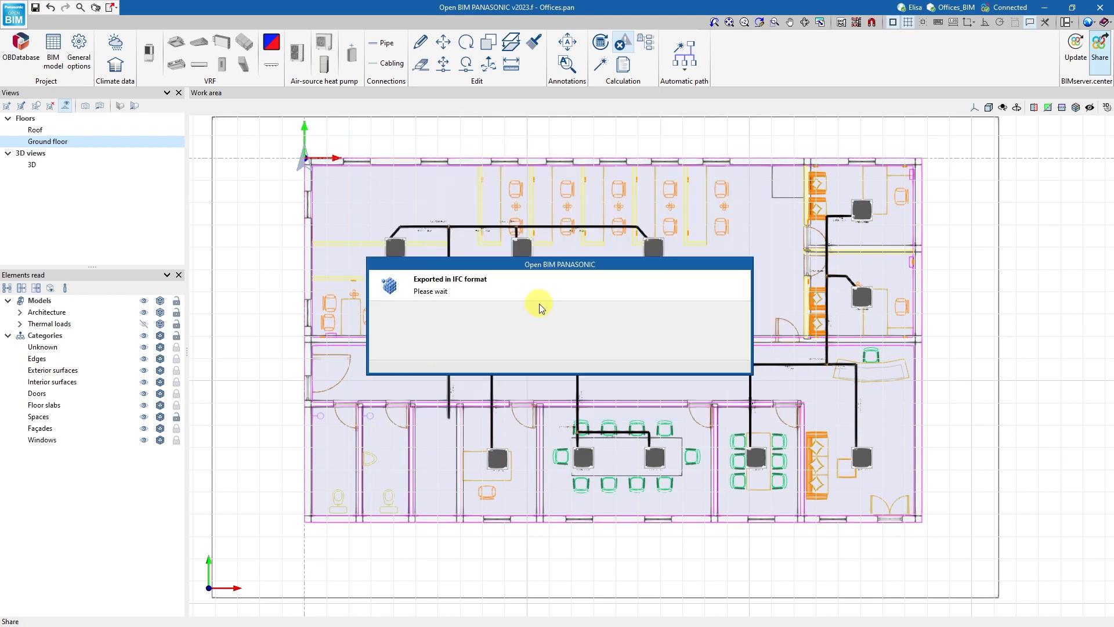
left_click(557, 346)
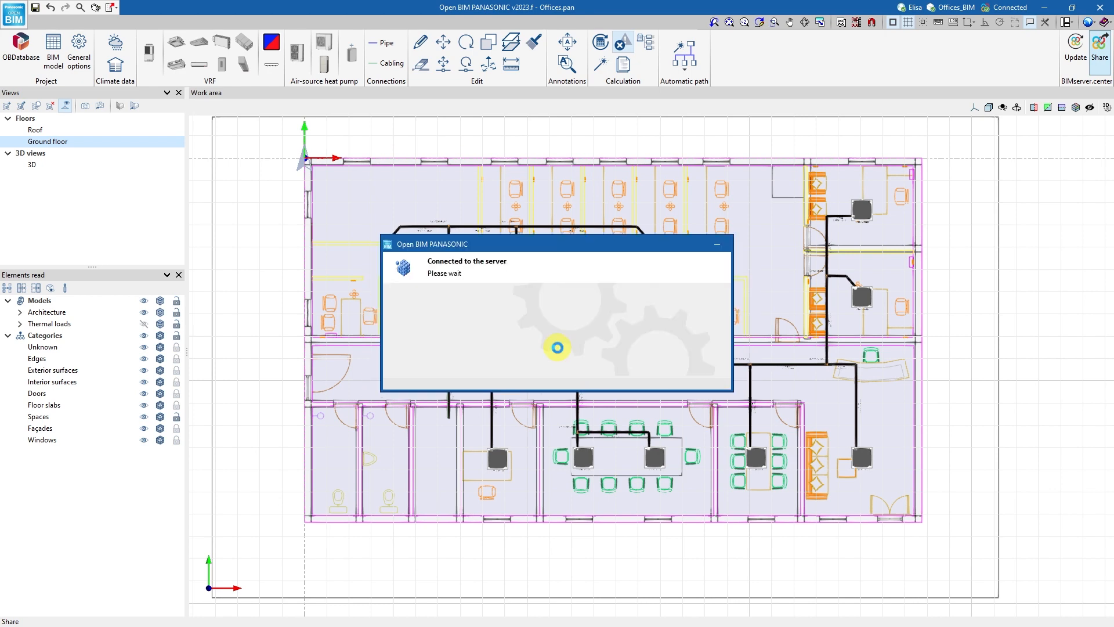
left_click(559, 348)
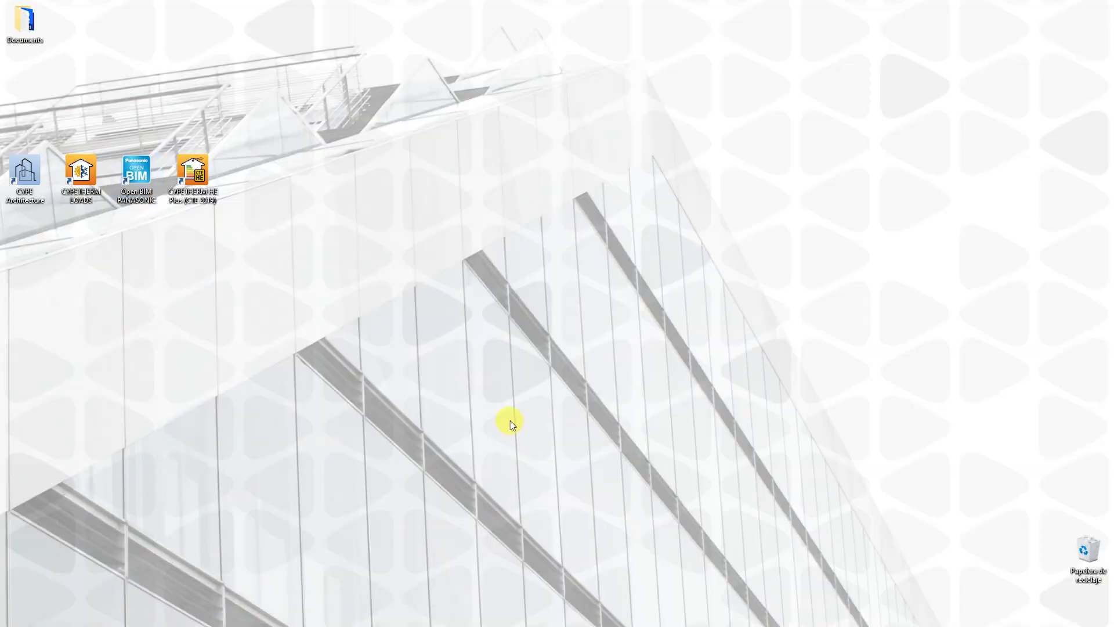
Launch CYPETHERM HE Plus (CTE 2019) and create a new job named Offices in the PROJECTS\Offices folder.
double_click(197, 195)
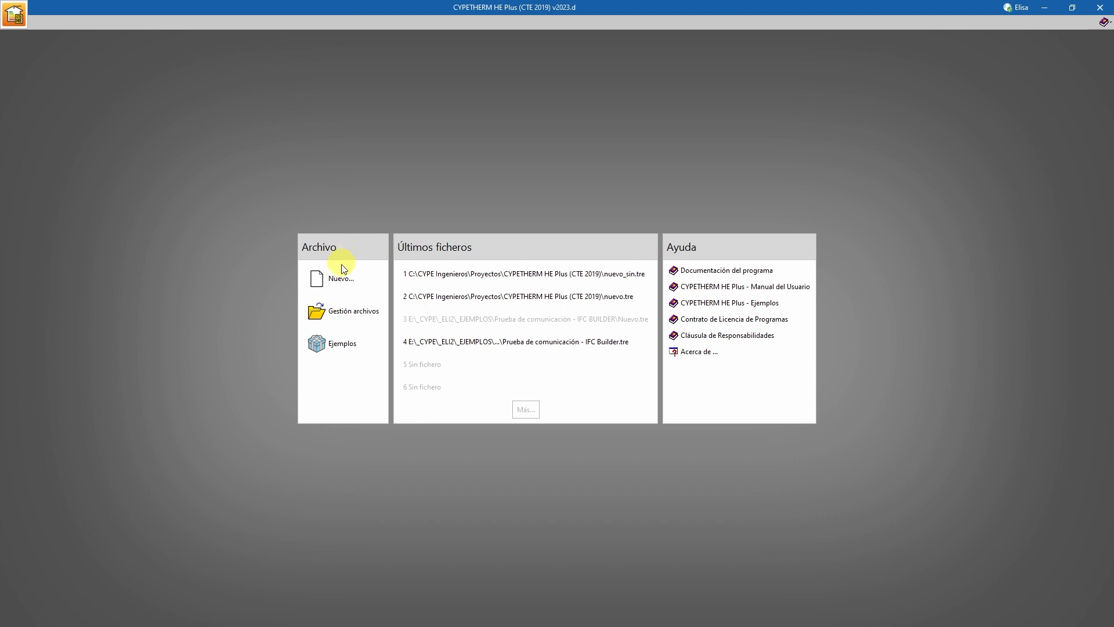
left_click(340, 277)
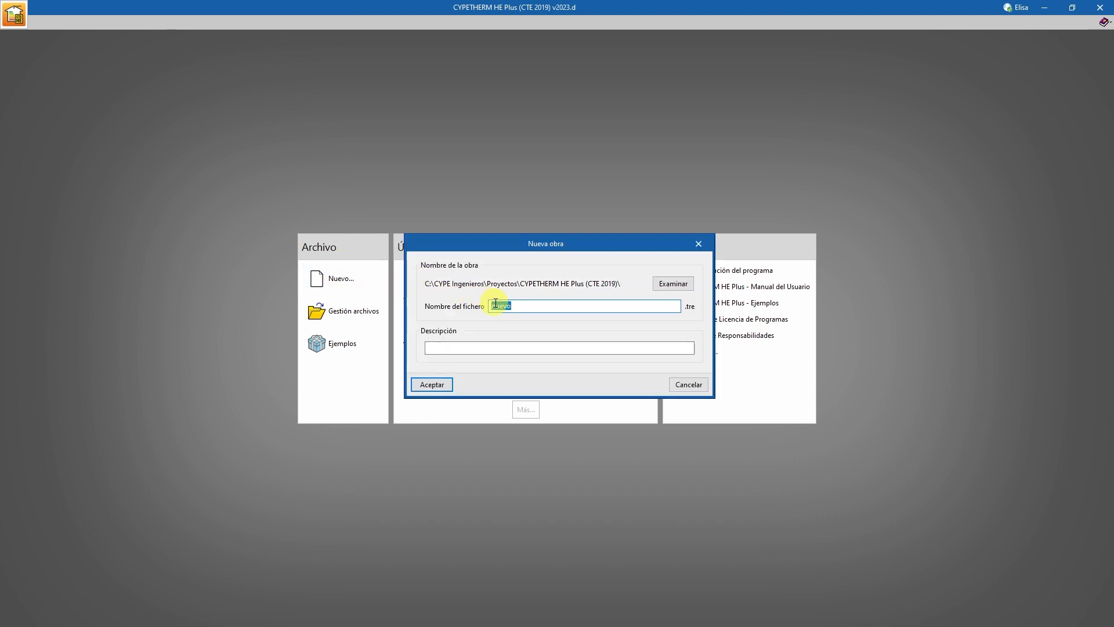
left_click(672, 284)
scroll(568, 337, "up", 2)
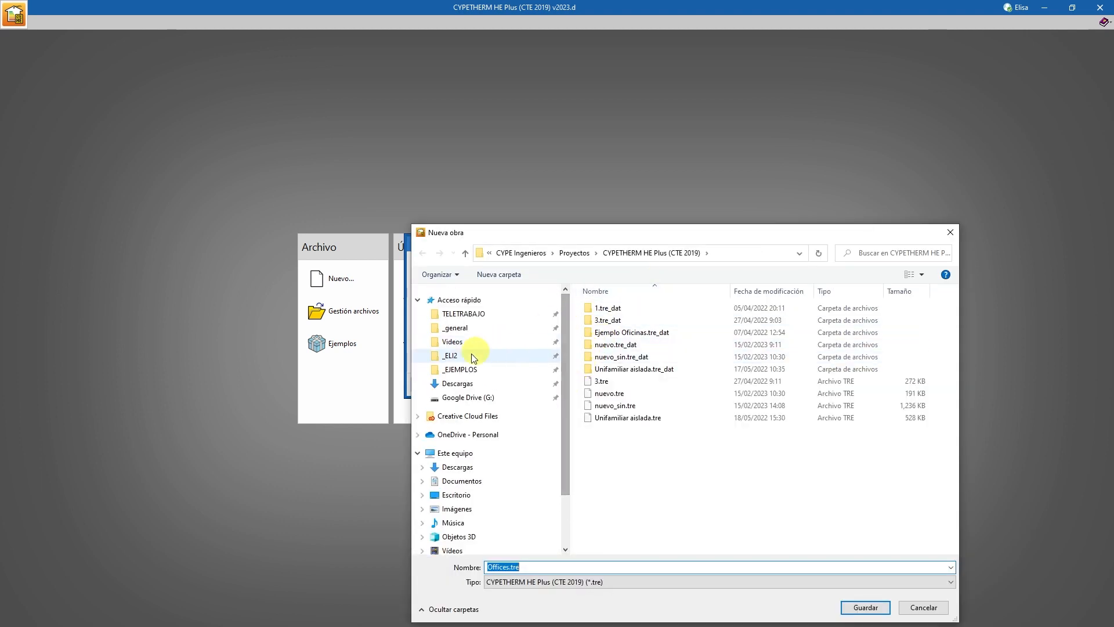
left_click(453, 356)
double_click(605, 399)
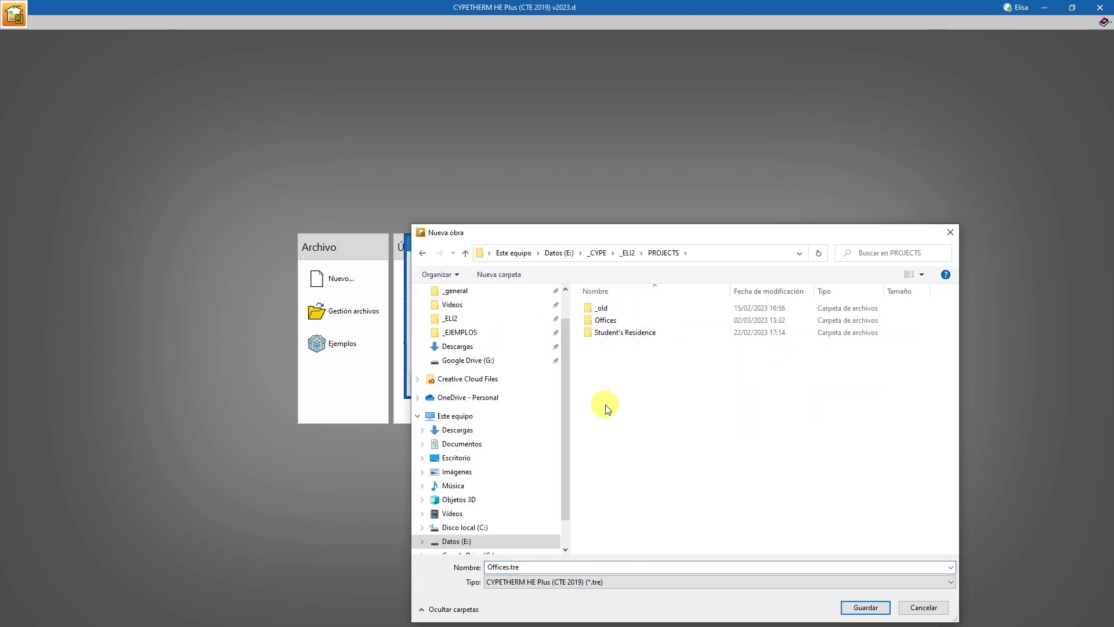
double_click(604, 320)
left_click(852, 605)
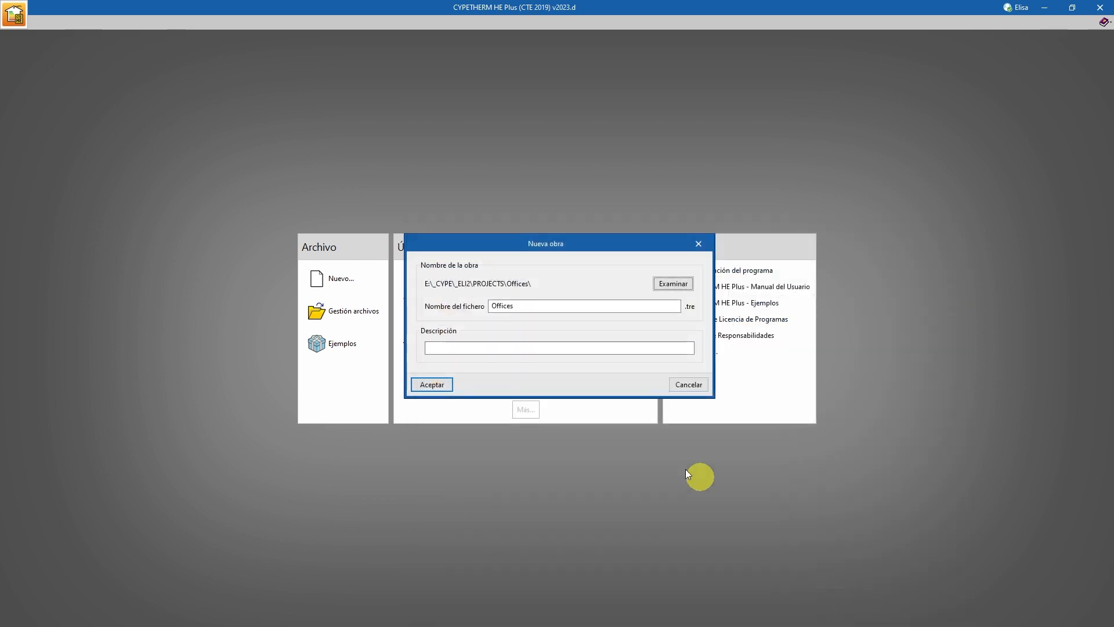
left_click(432, 384)
Link the new job to the Offices_BIM project on BIMserver.center.
left_click(413, 330)
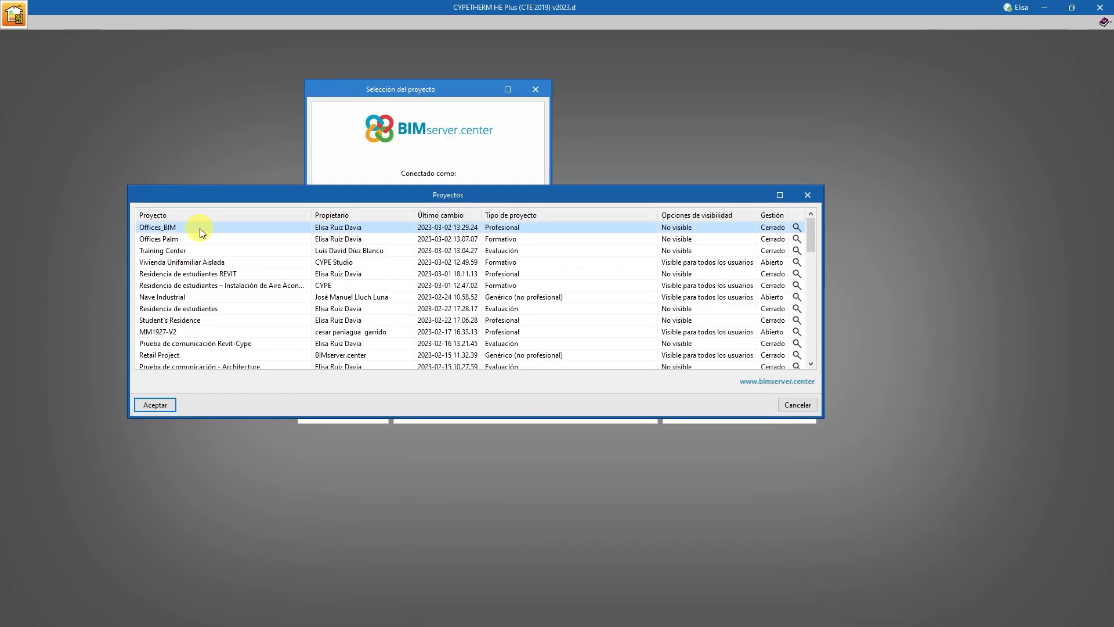
left_click(158, 403)
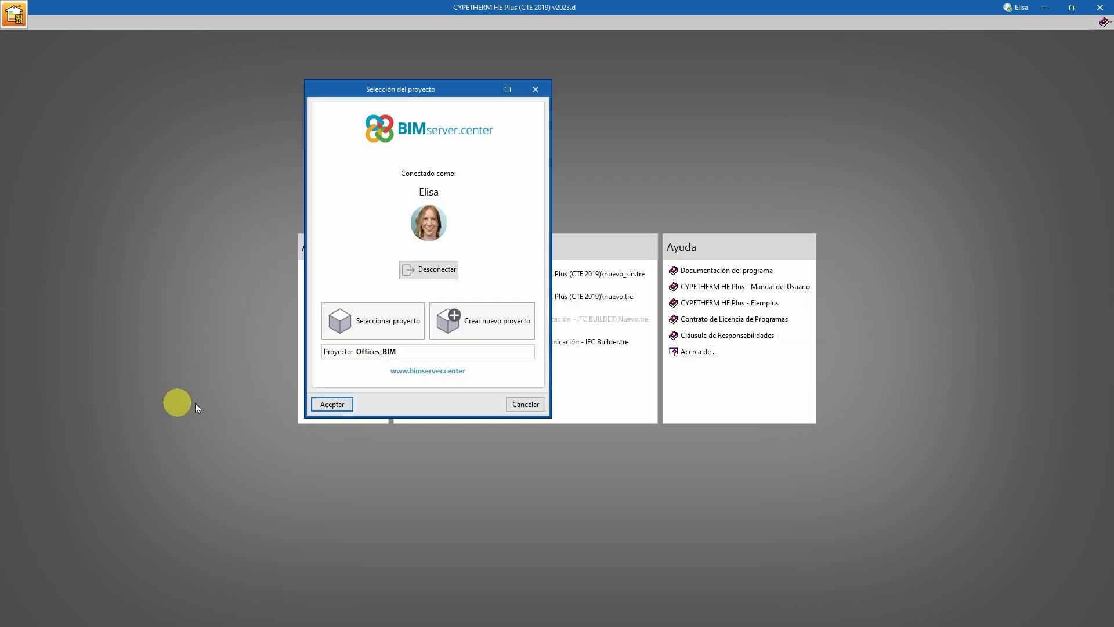
left_click(335, 404)
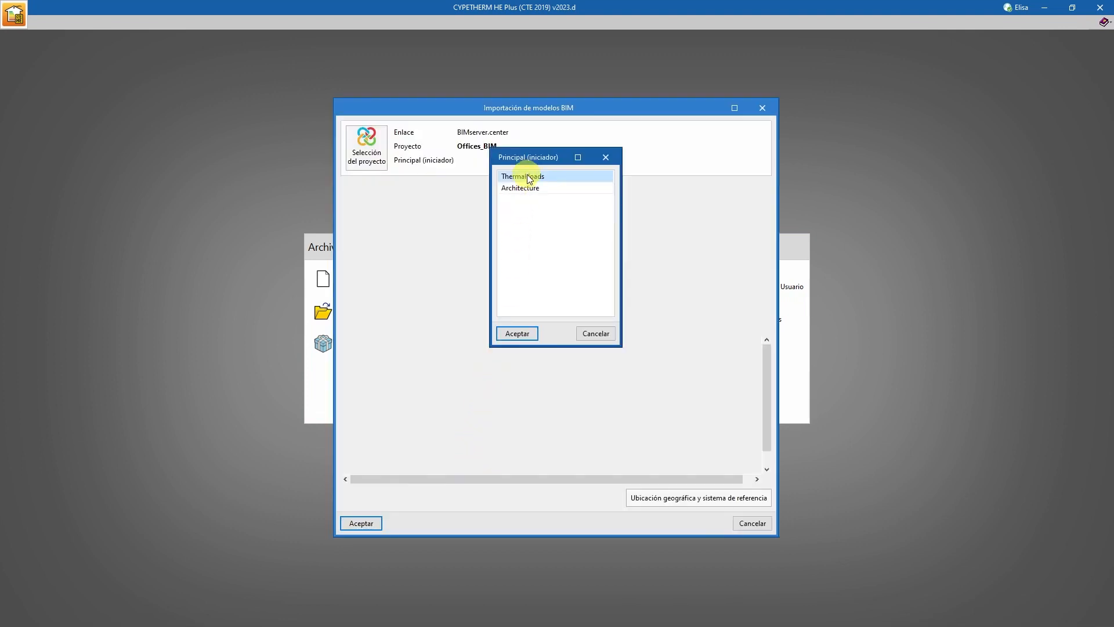
Choose Thermal loads as the project's main initiator and include the Open BIM PANASONIC HVAC installation in the BIM import.
left_click(517, 333)
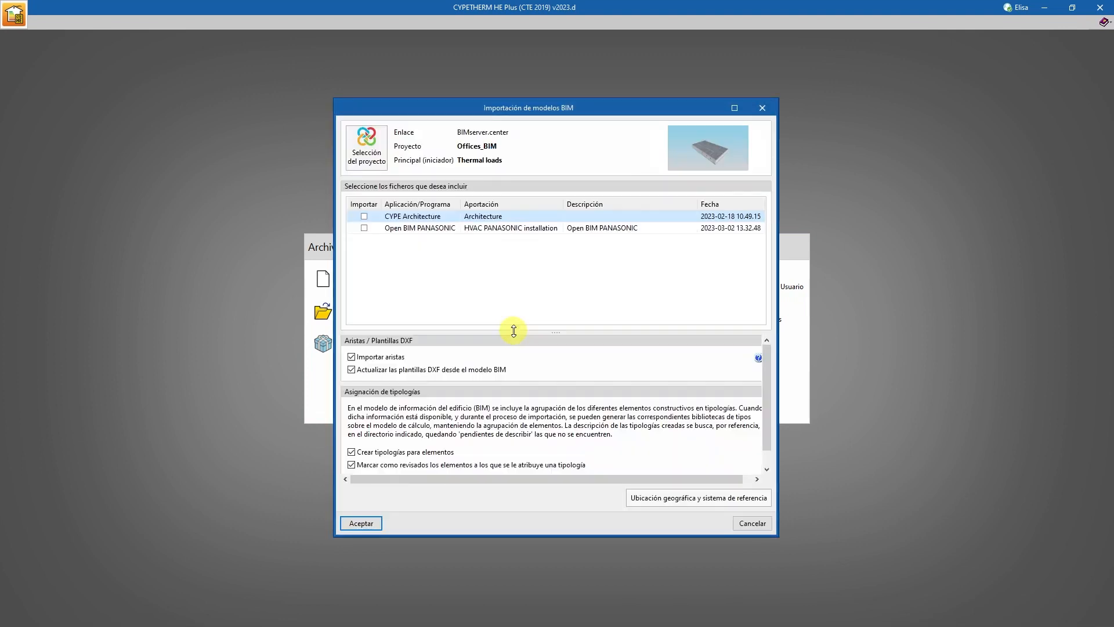
left_click(364, 228)
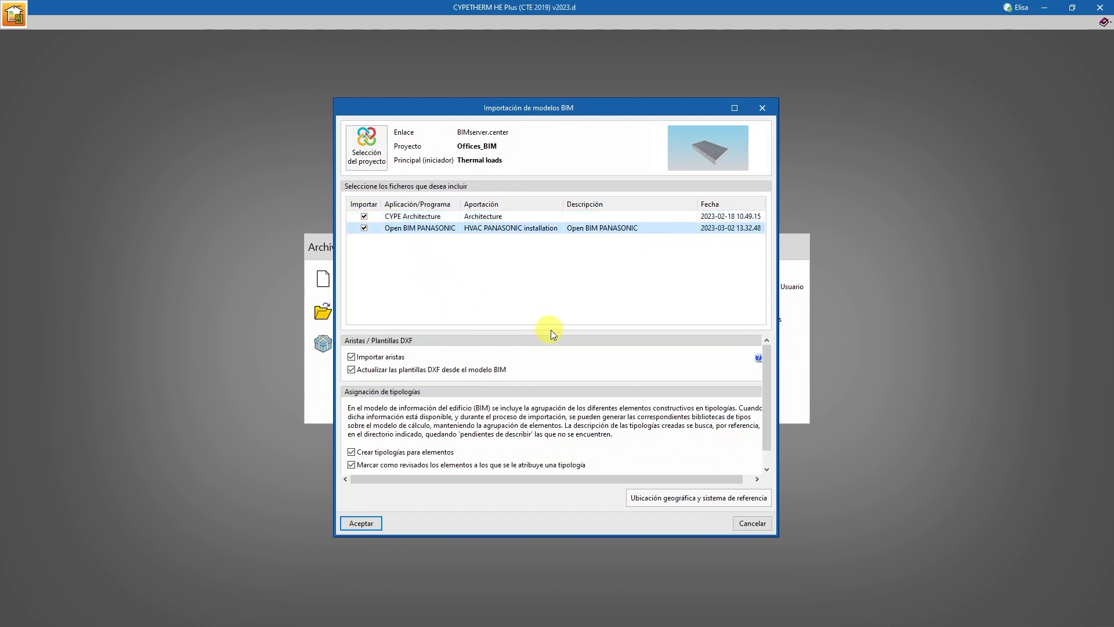
left_click_drag(553, 326, 555, 283)
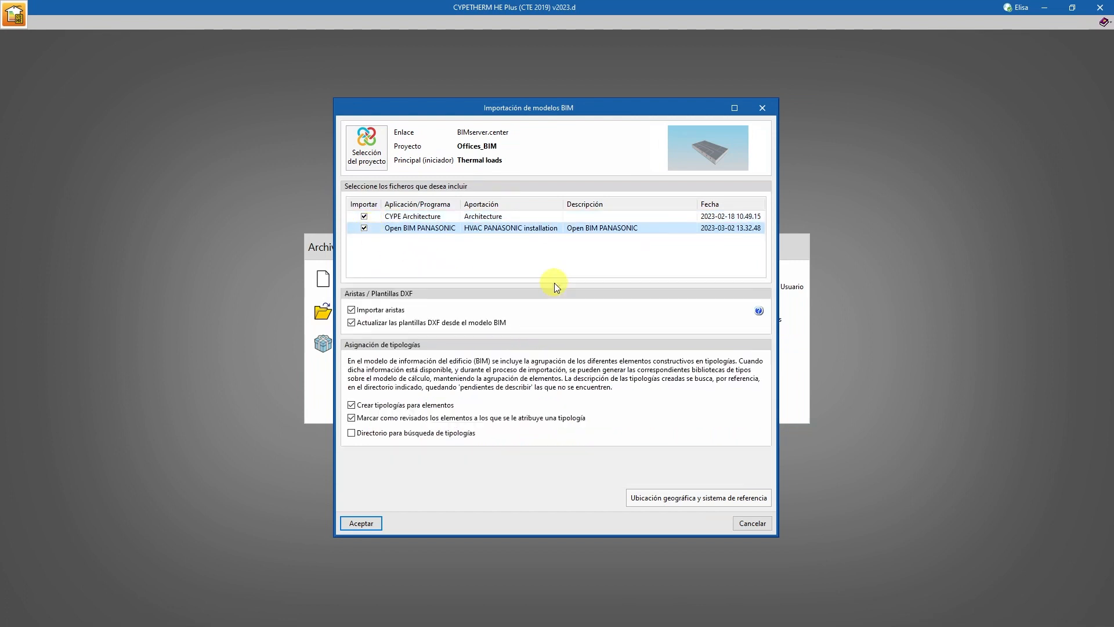
Enable the typology search directory, point it to C:\biblioteca_materiales, and accept the BIM model import.
left_click(352, 433)
left_click(708, 432)
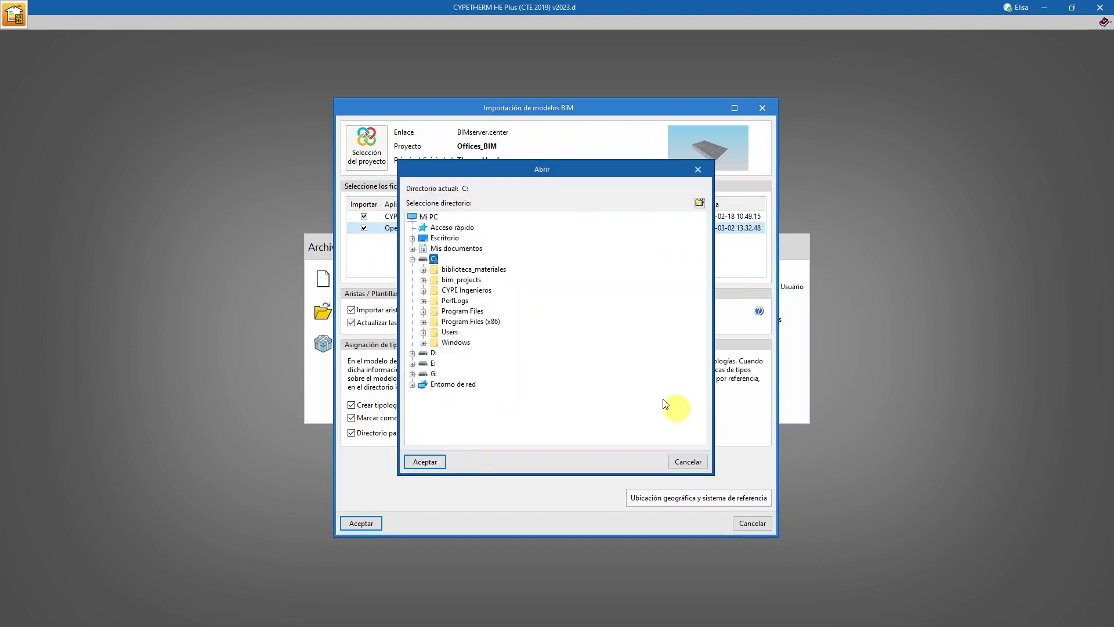
left_click(501, 273)
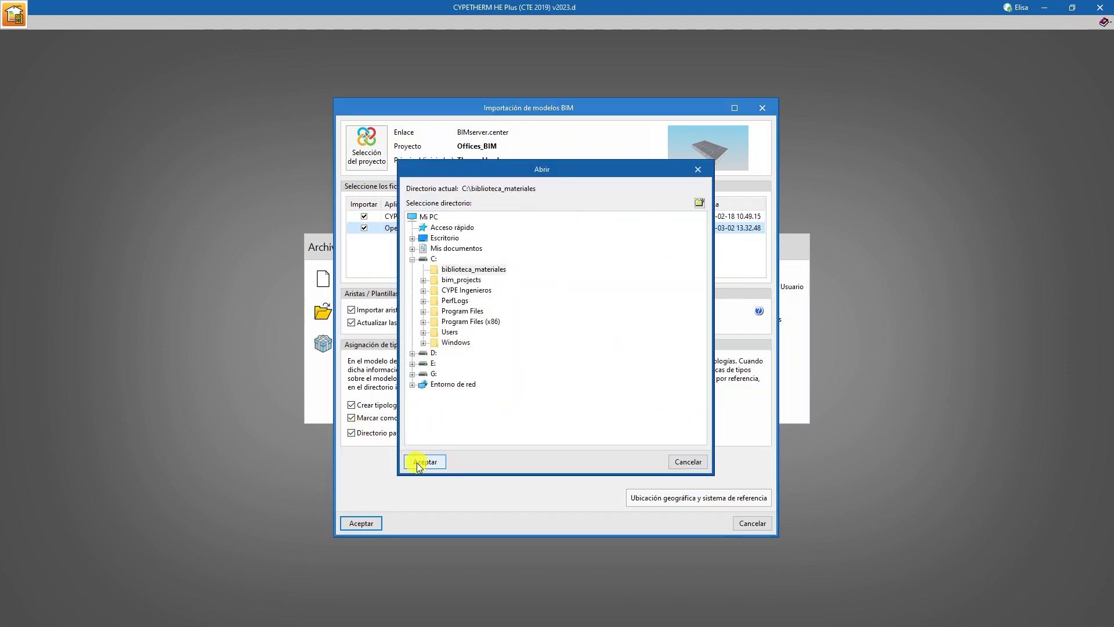
left_click(424, 462)
left_click(362, 523)
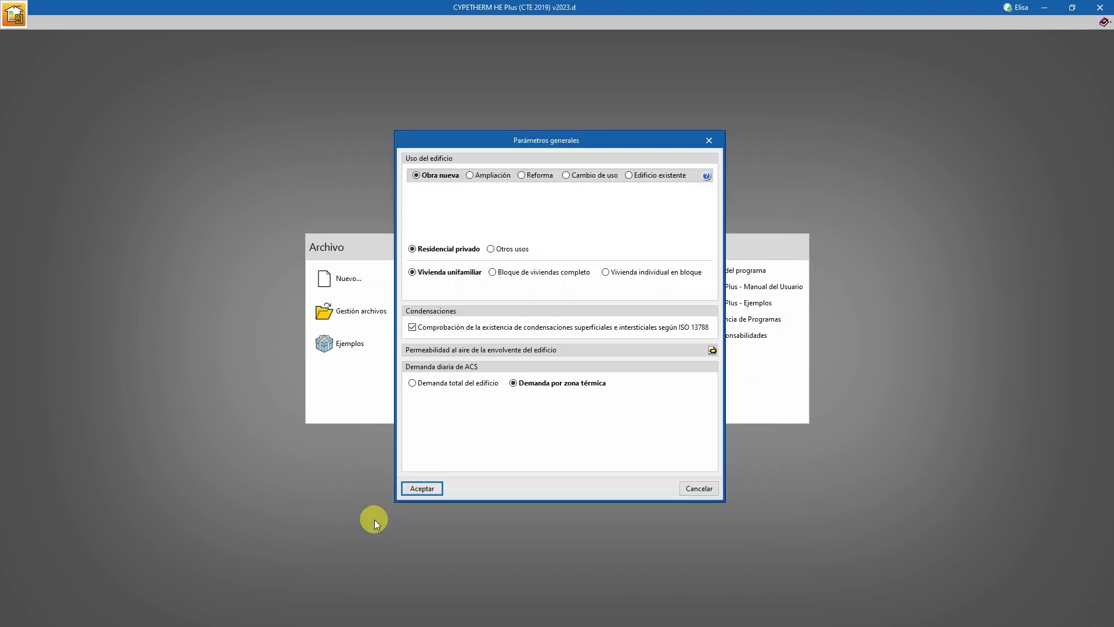
Define the general parameters as Otros usos, Local de uso terciario, with the daily ACS demand as Demanda total del edificio.
left_click(503, 248)
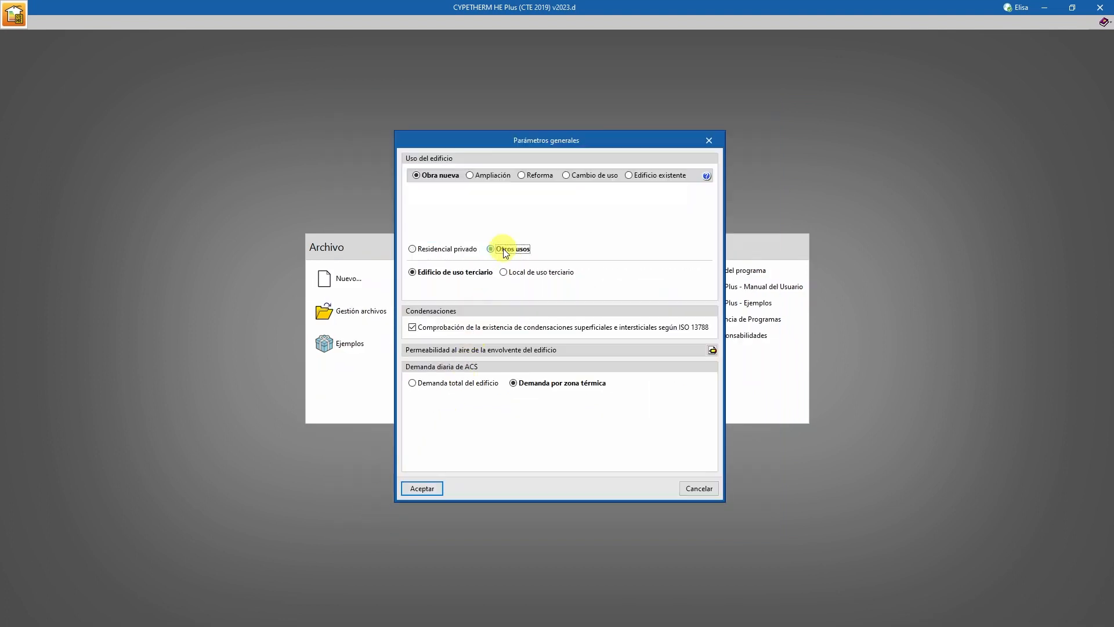
left_click(503, 273)
left_click(413, 384)
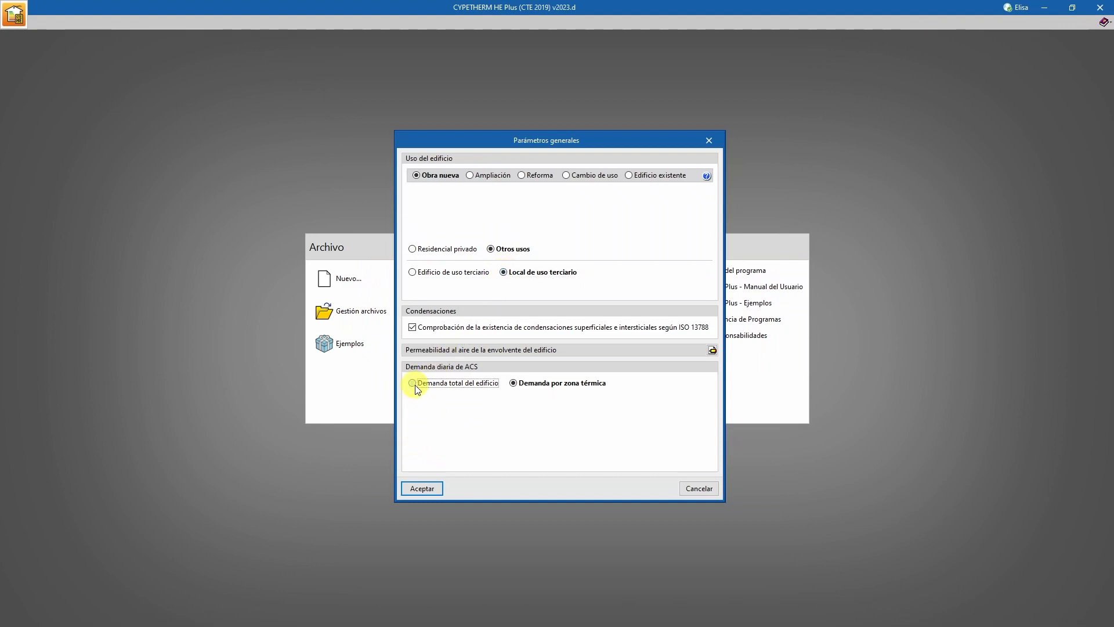
left_click(422, 488)
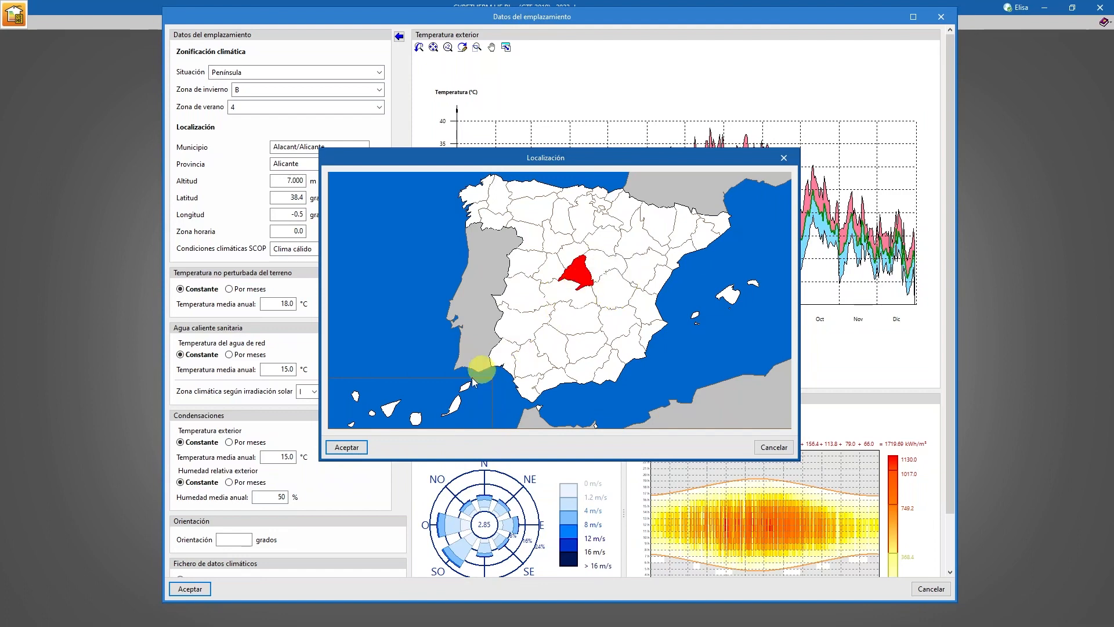
Set the site location to Madrid from the province map and accept the site data.
left_click(346, 447)
left_click(463, 394)
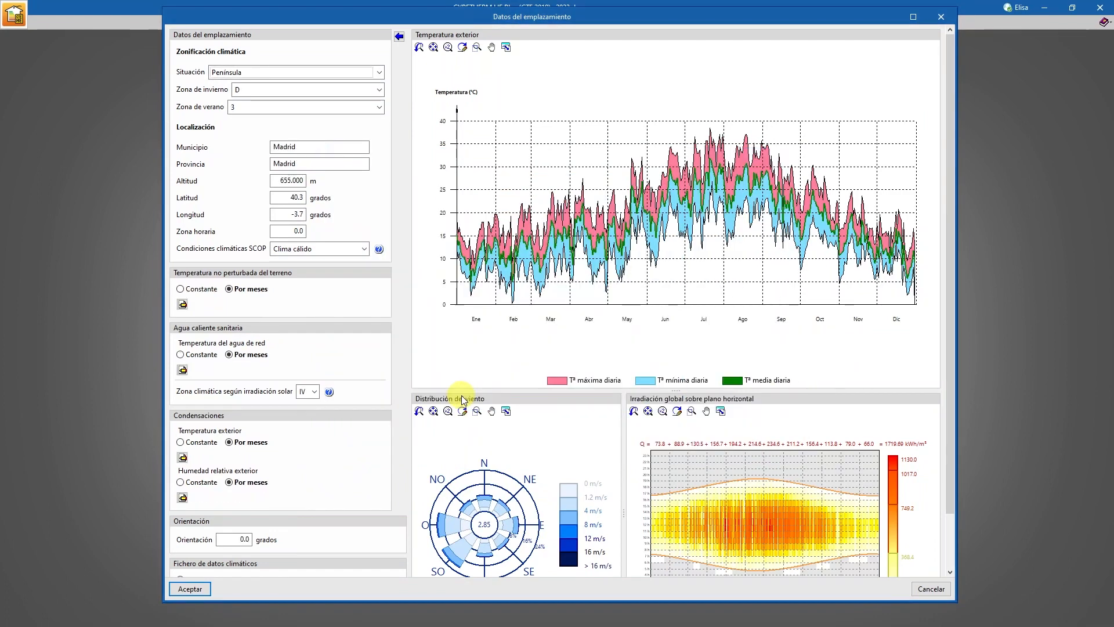
left_click(189, 587)
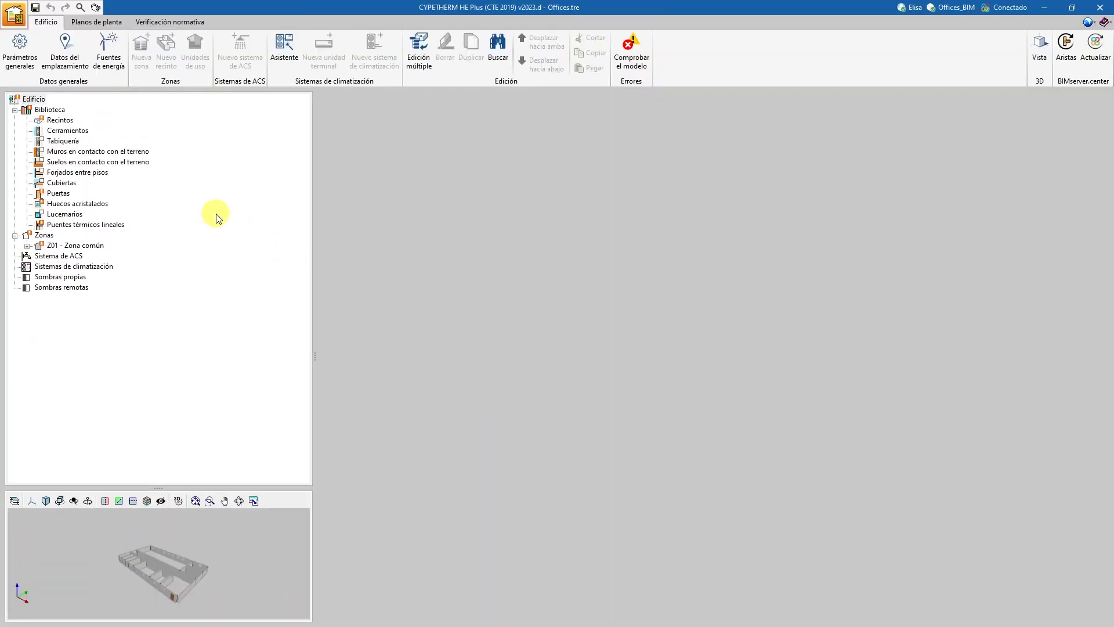
Define the default Space type as Habitable with Media internal load density and a VEEI proyecto of 3 W/m².
left_click(68, 122)
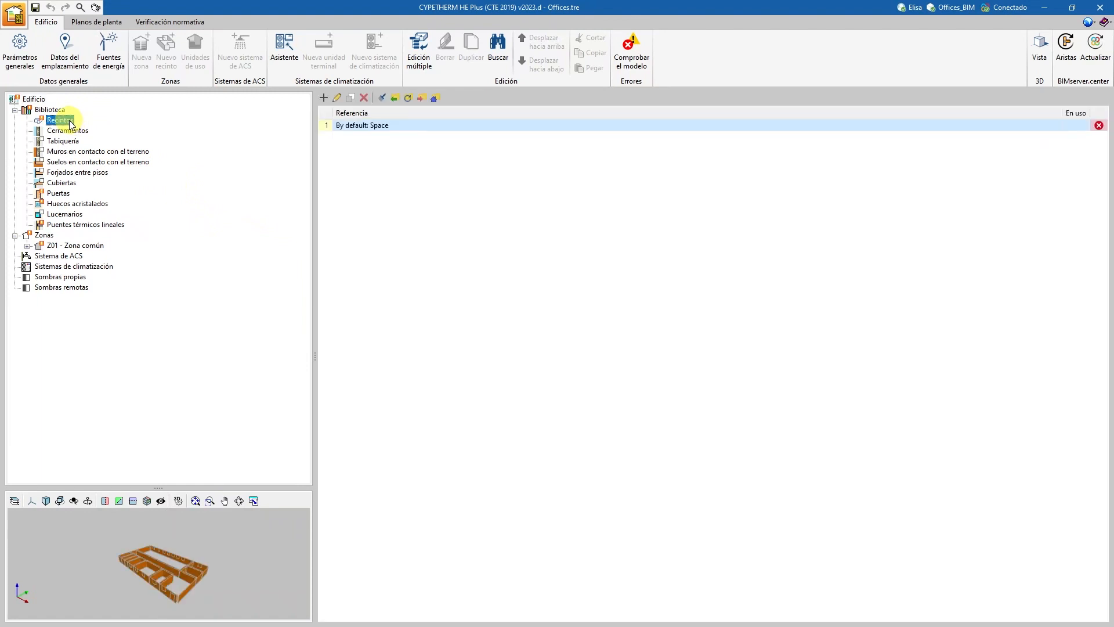
double_click(363, 126)
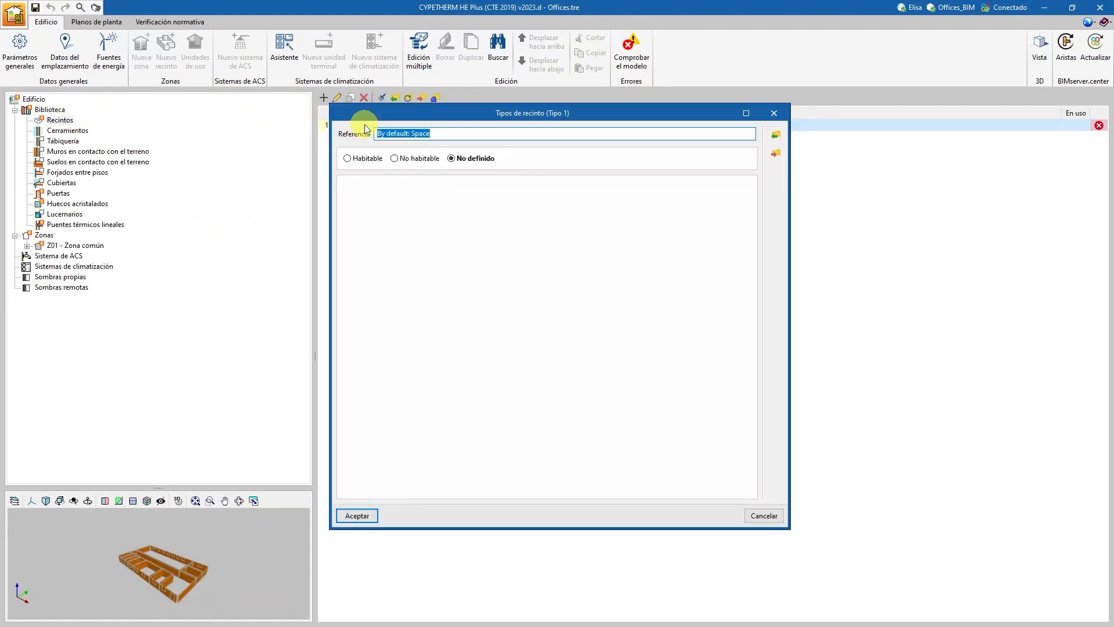
left_click(350, 159)
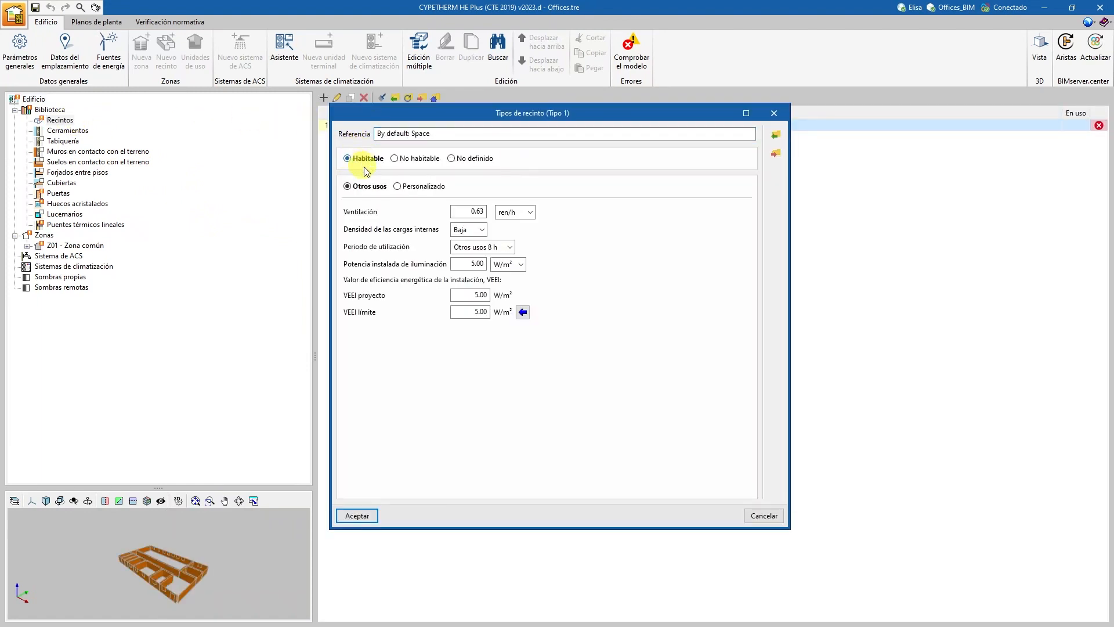
left_click(481, 230)
left_click(476, 257)
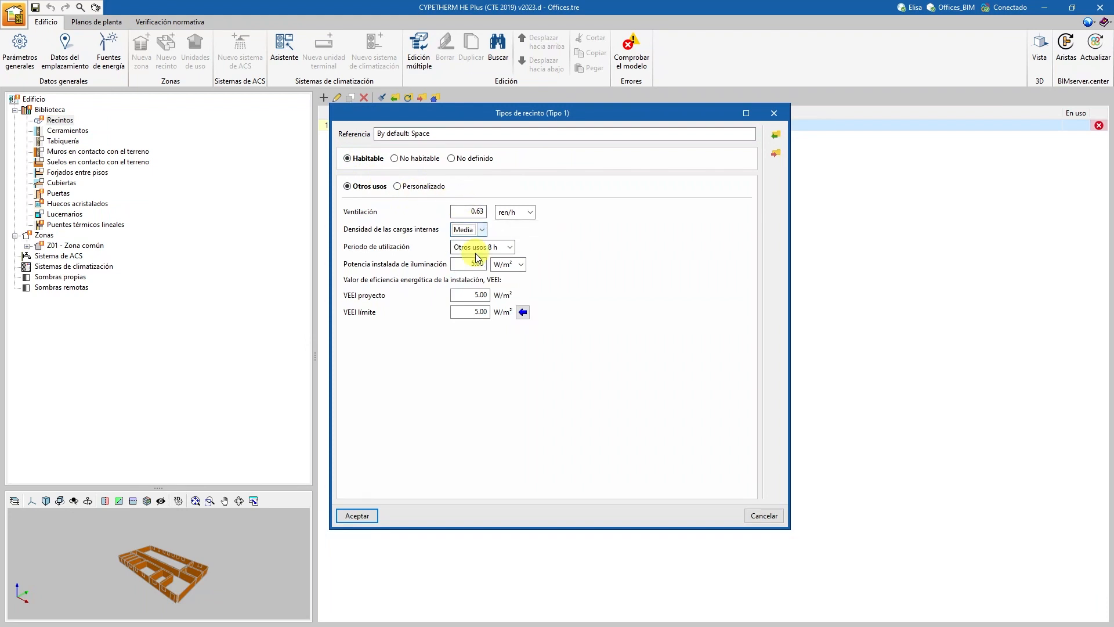
left_click(470, 295)
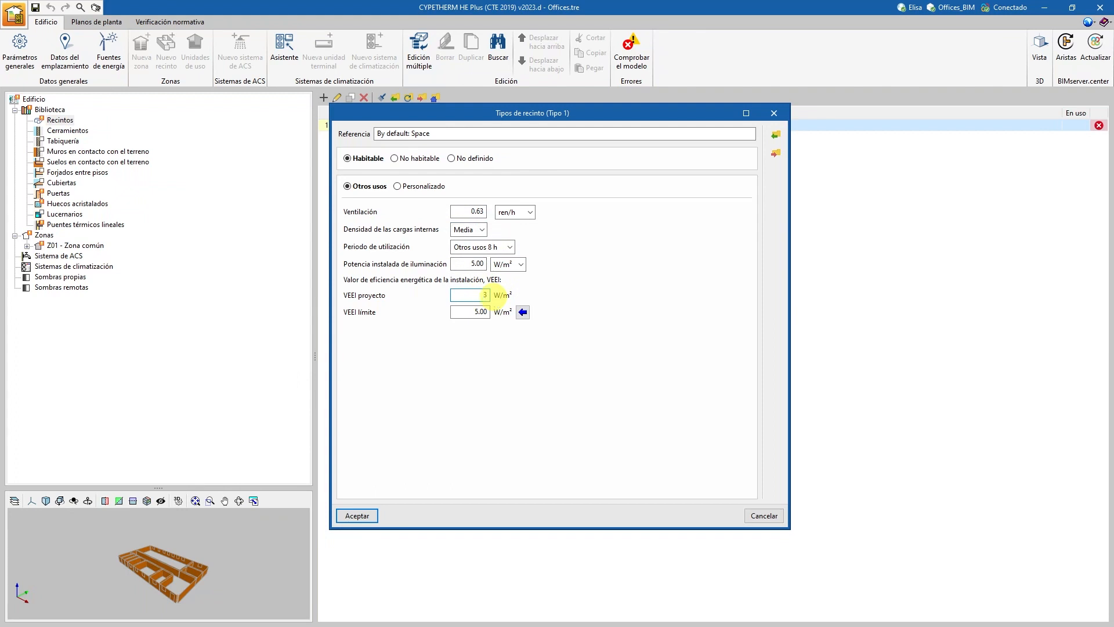
Assign the space type's VEEI límite of 3.00 W/m² from CTE DB HE 3 Table 3.1 and accept the space type.
left_click(523, 313)
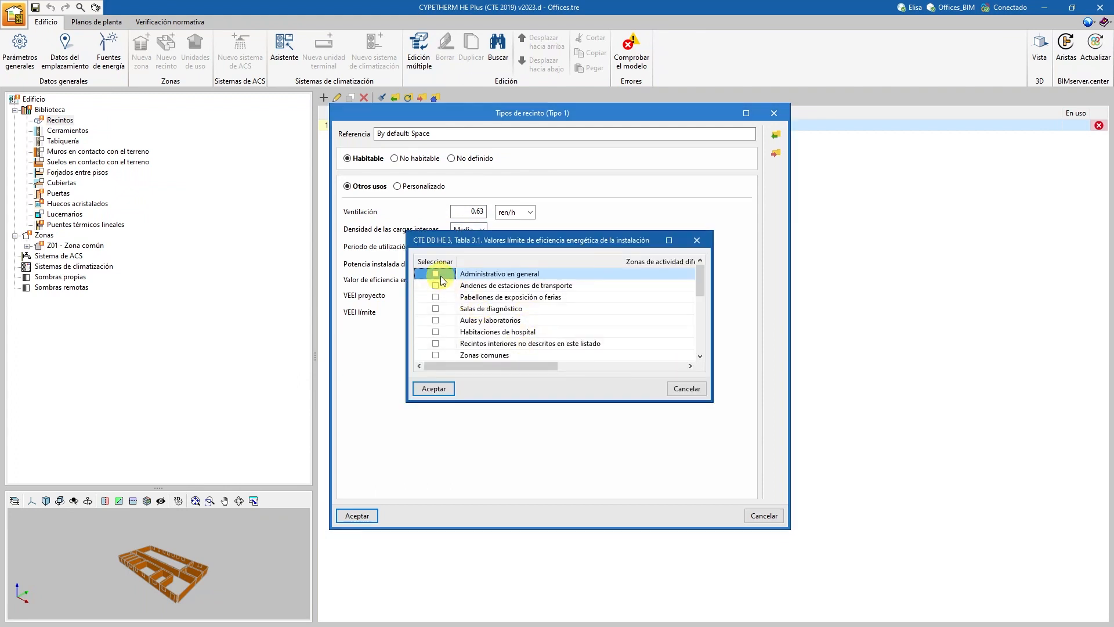
scroll(464, 323, "down", 4)
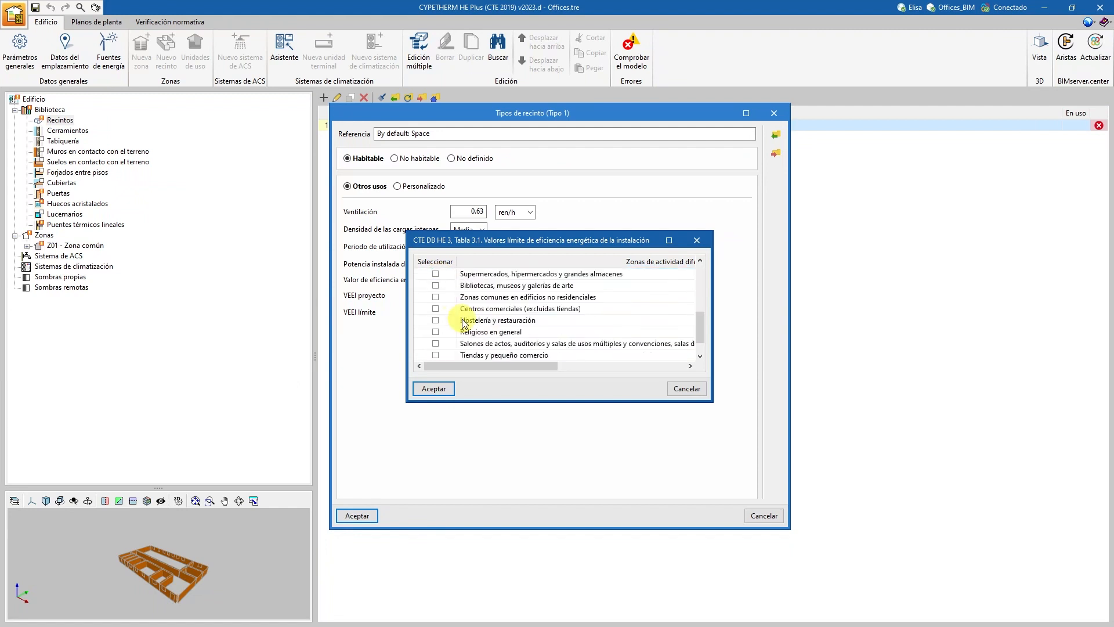
scroll(464, 323, "down", 1)
left_click(434, 389)
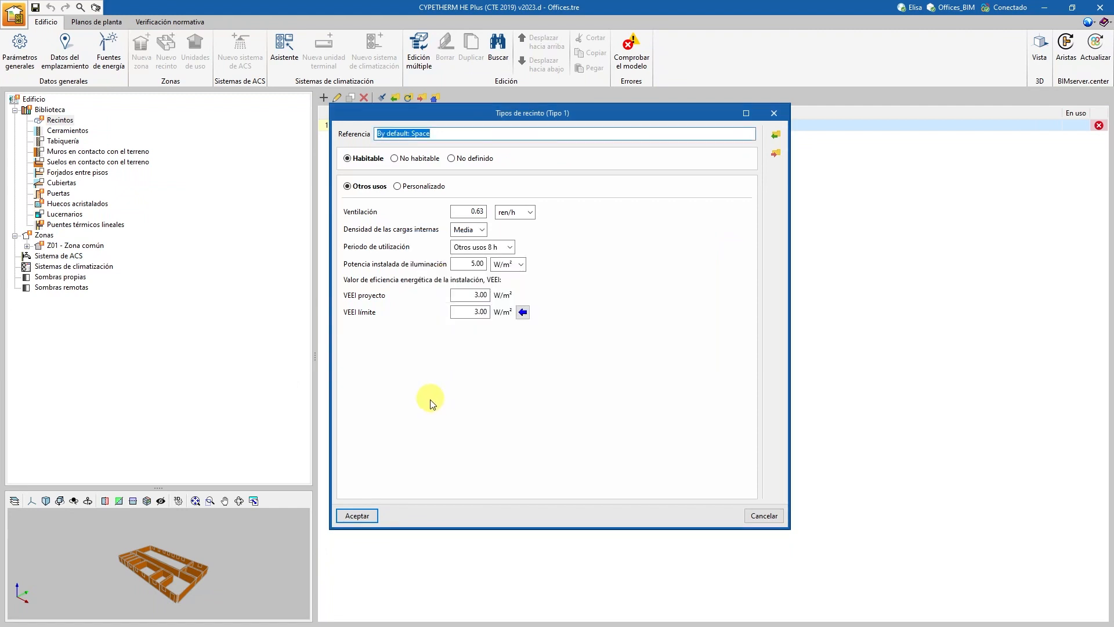
left_click(363, 516)
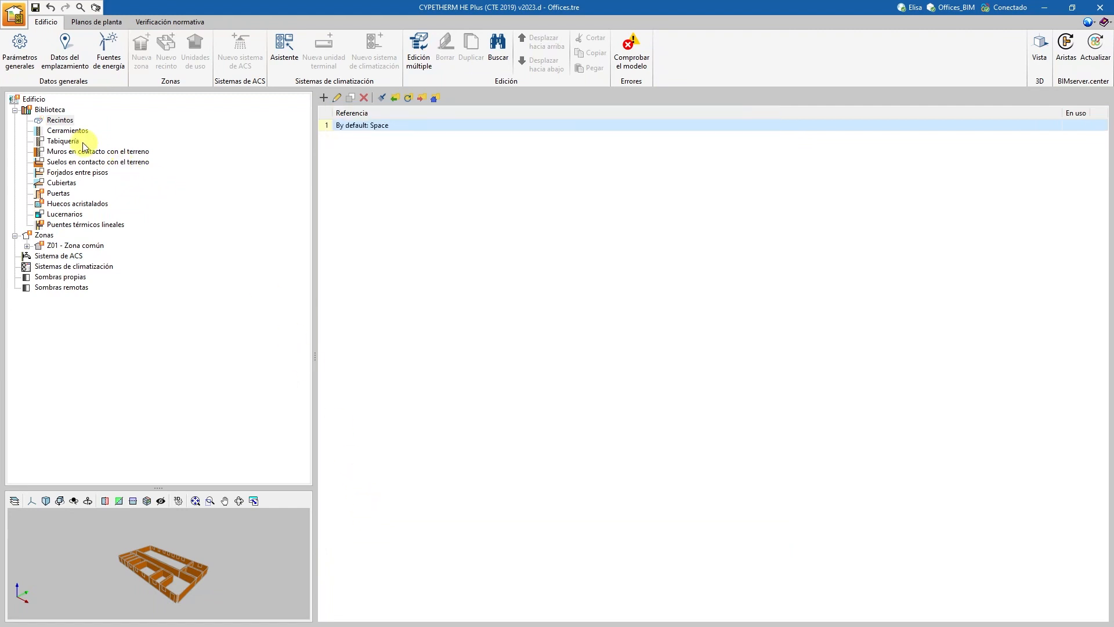
Review the default wall's layers and set the default door's thermal transmittance to 2 W/(m²·K).
left_click(68, 130)
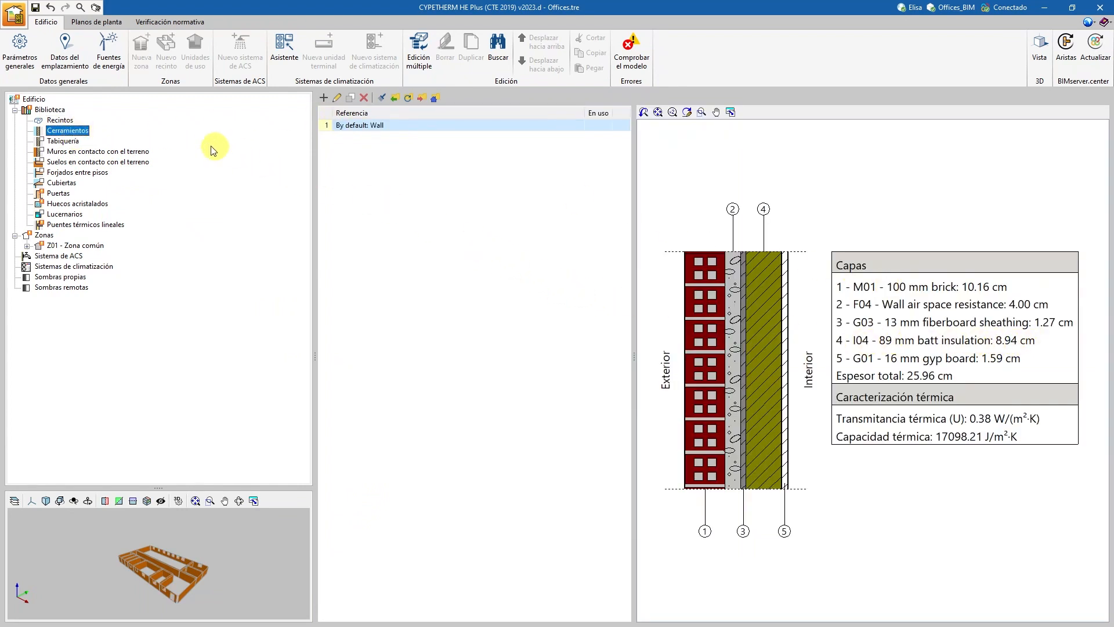
left_click(58, 193)
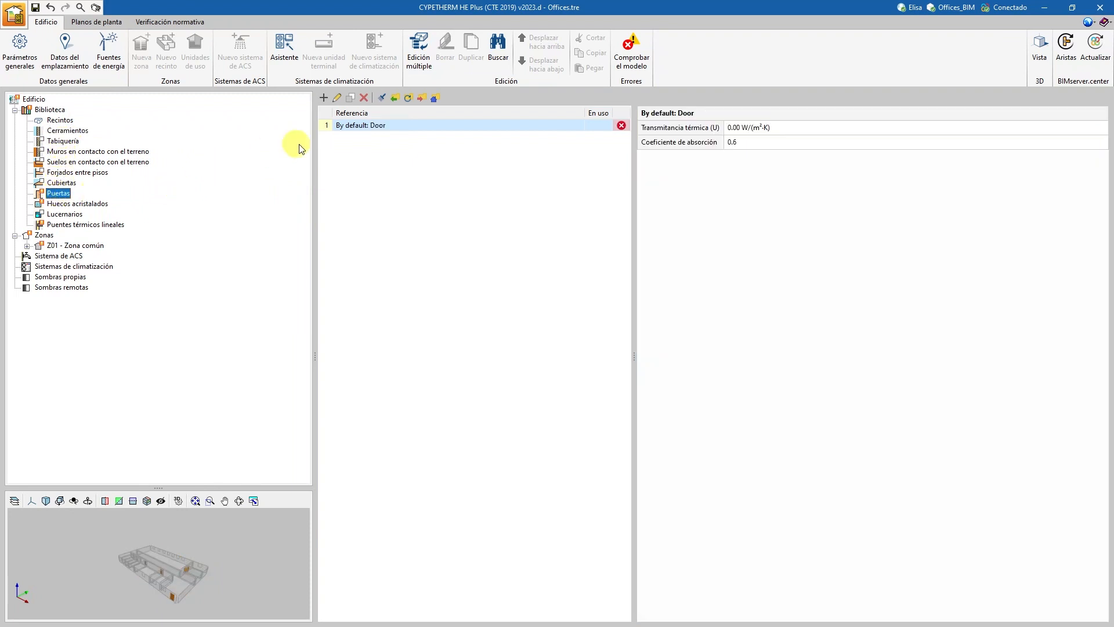
double_click(378, 126)
left_click_drag(605, 351, 630, 357)
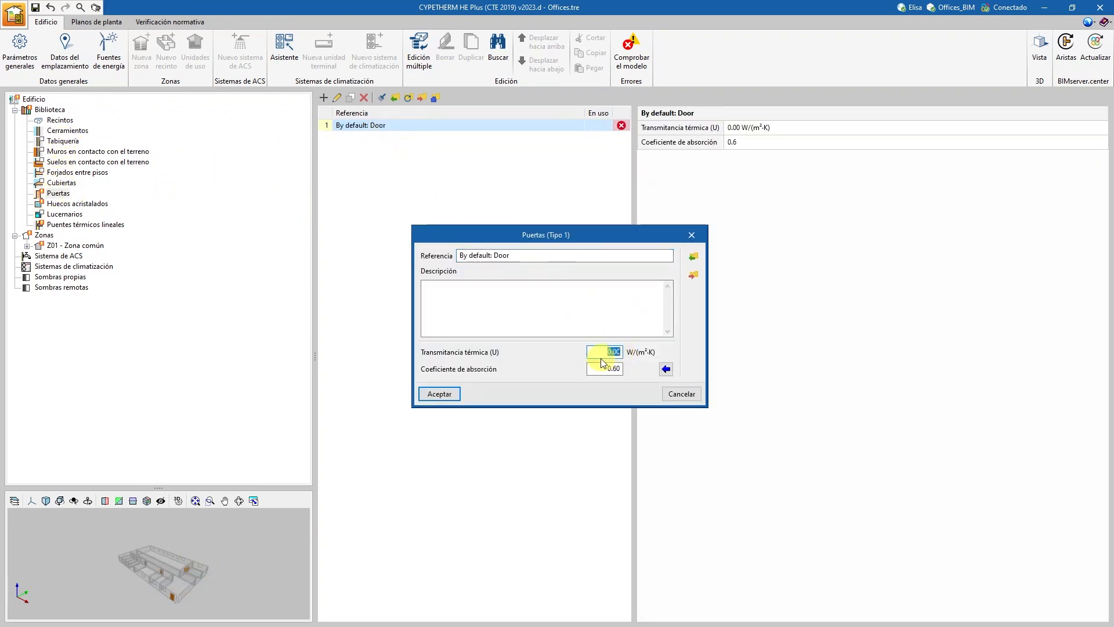
type("2")
left_click(442, 394)
Set the default window's thermal transmittance to 1.50 W/(m²·K), consulting the joinery air permeability classes without applying one.
left_click(81, 204)
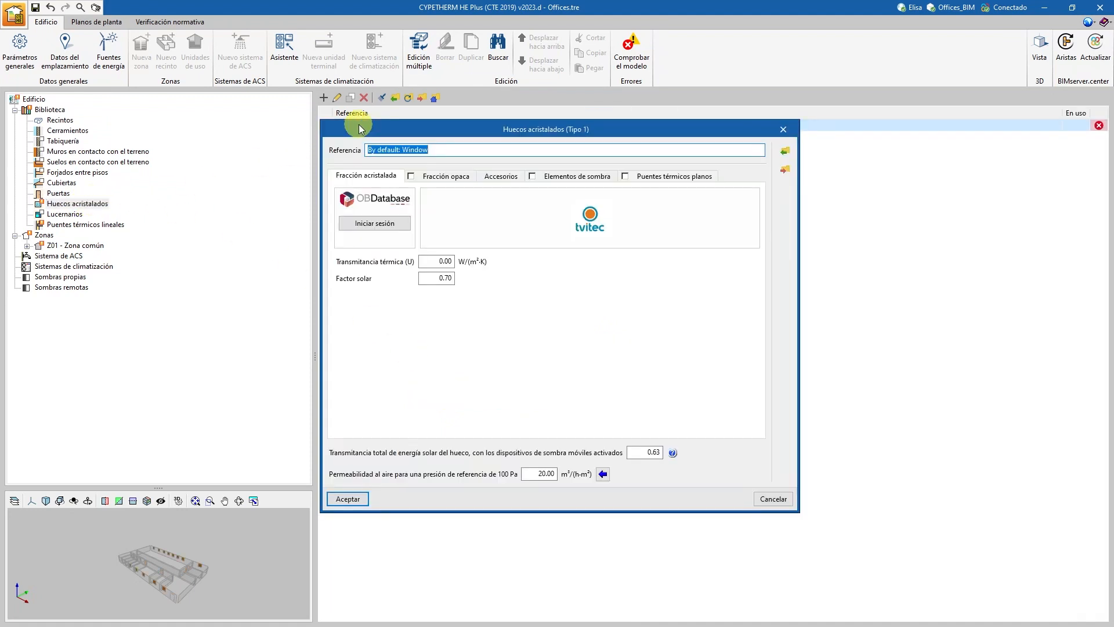
left_click_drag(442, 260, 458, 260)
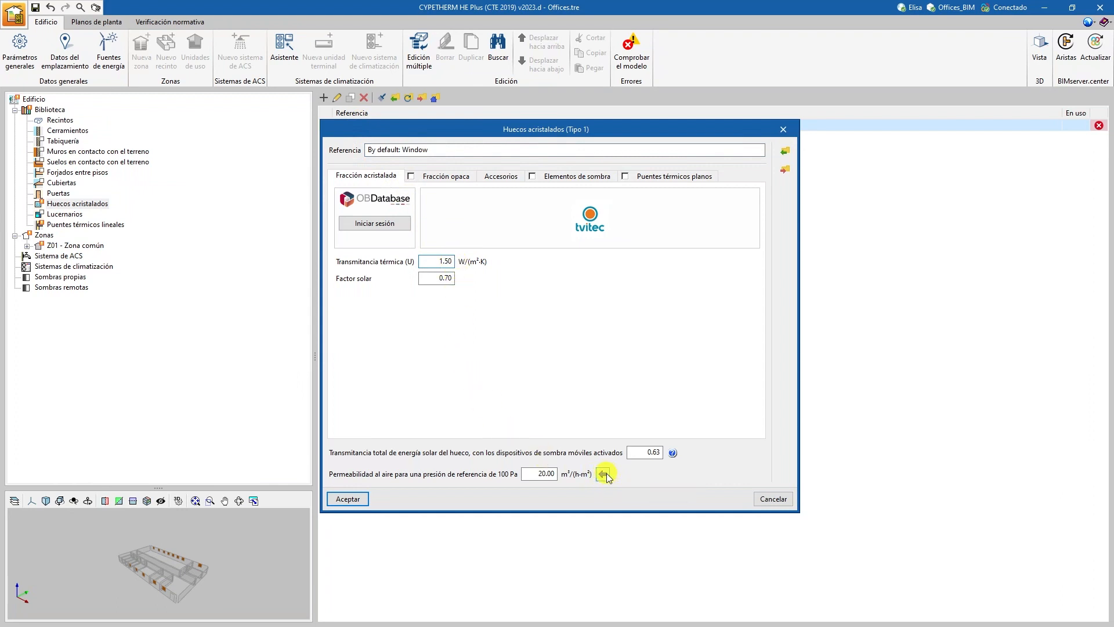
left_click(604, 474)
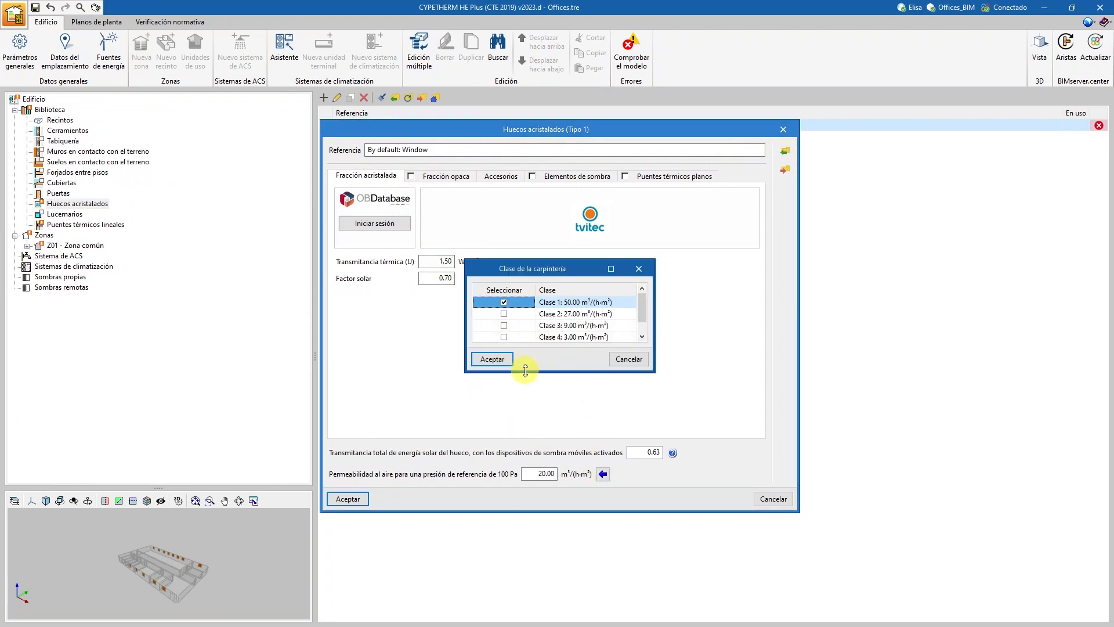
left_click_drag(525, 370, 598, 402)
left_click(627, 395)
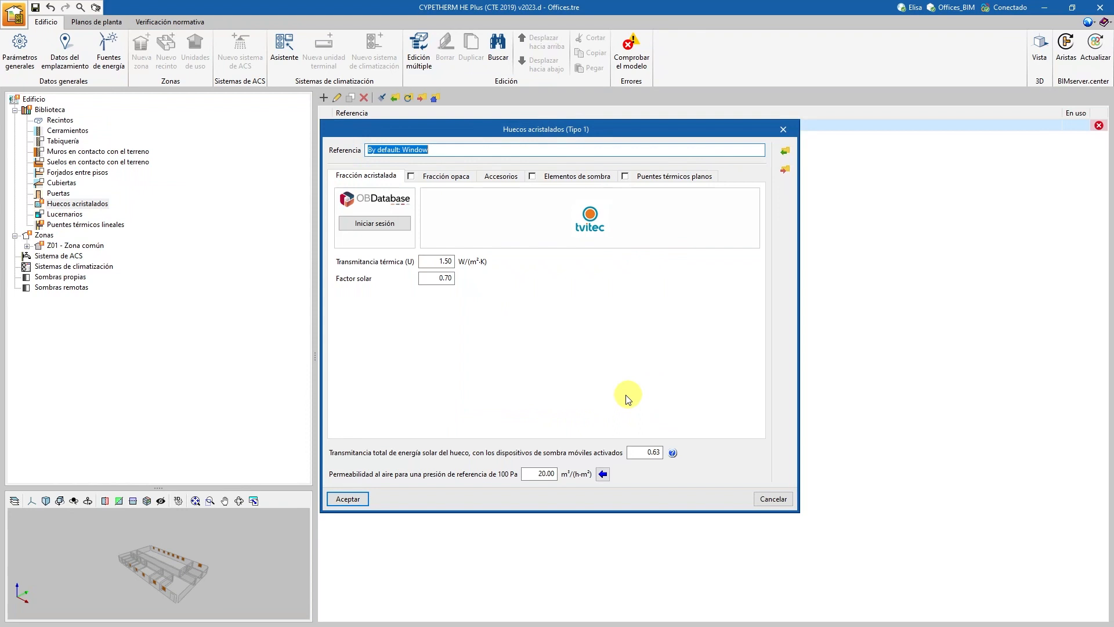
left_click(348, 499)
Review the linear thermal bridges, check the model for errors, and classify zone Z01 - Zona común as Habitable.
left_click(96, 226)
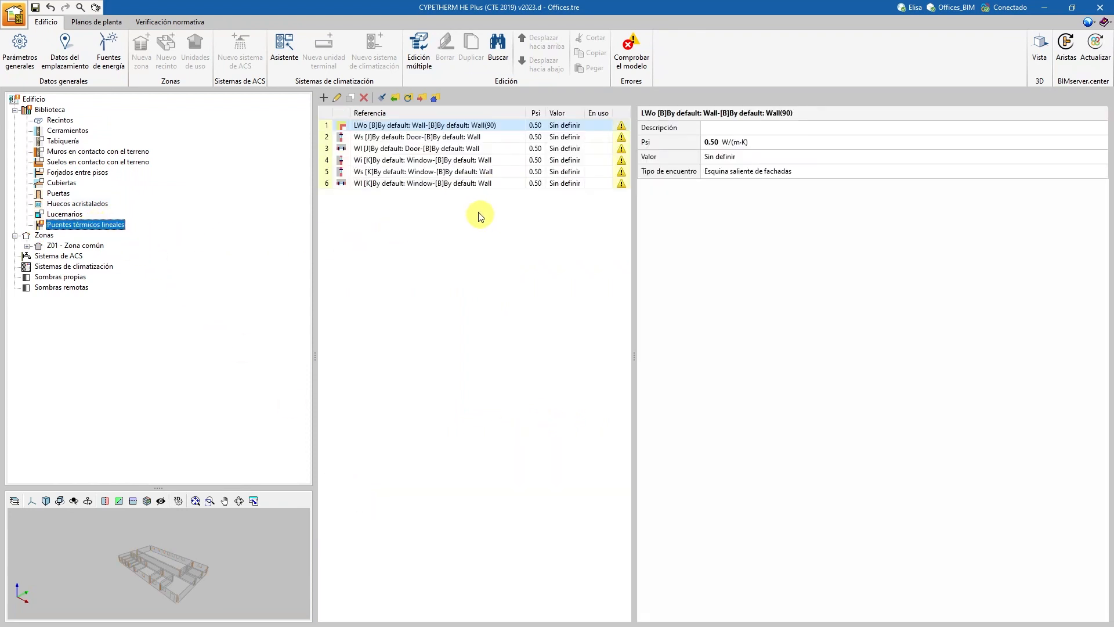
left_click(1065, 54)
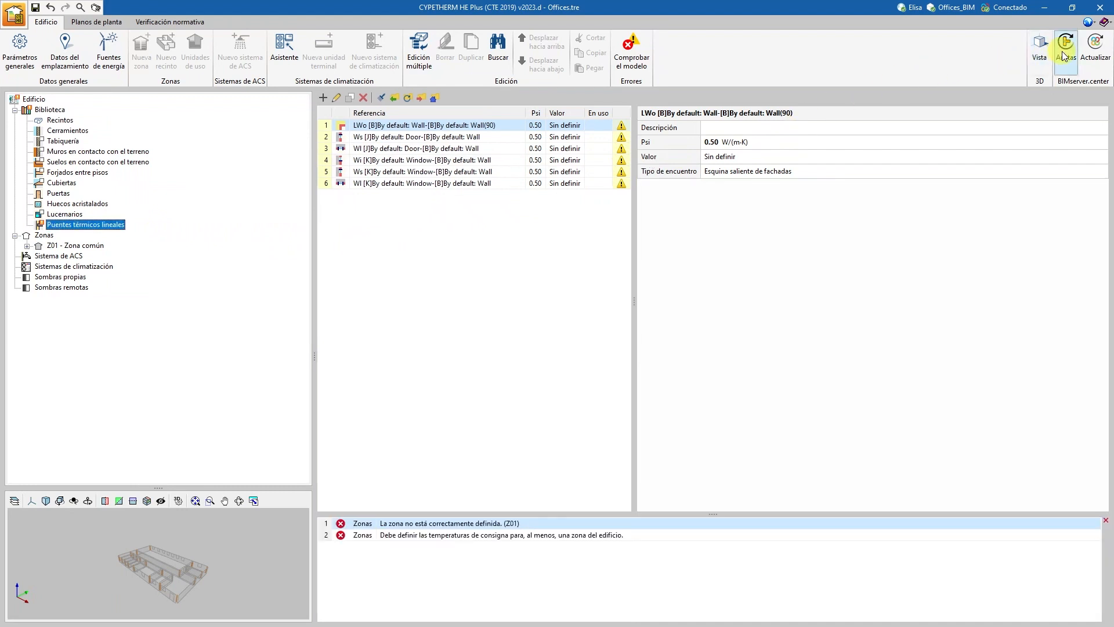
left_click(86, 246)
left_click(445, 152)
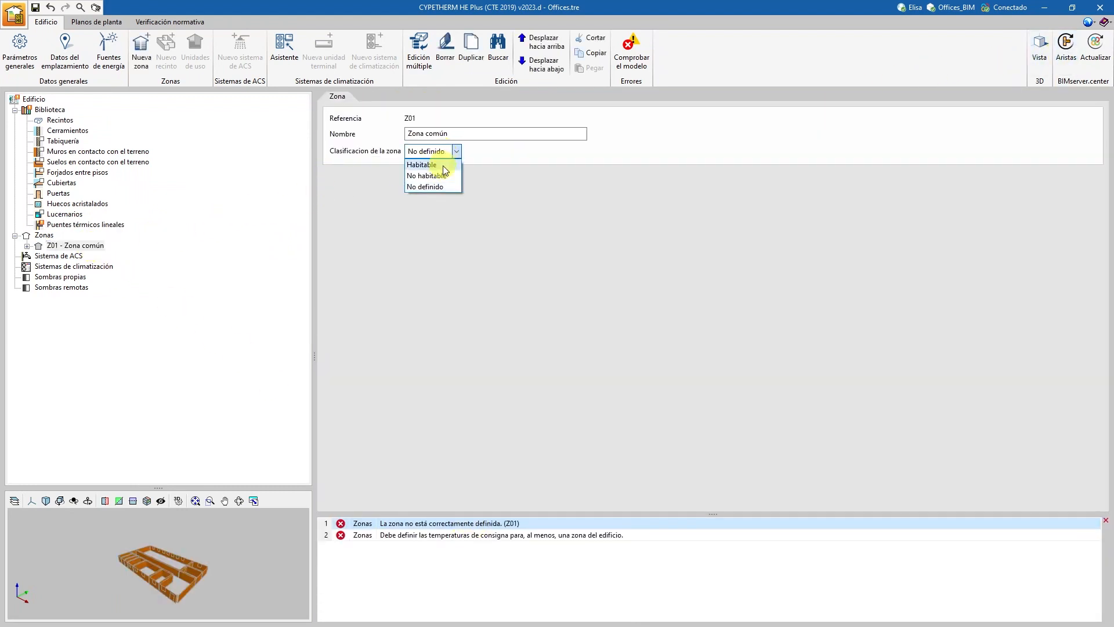
left_click(430, 164)
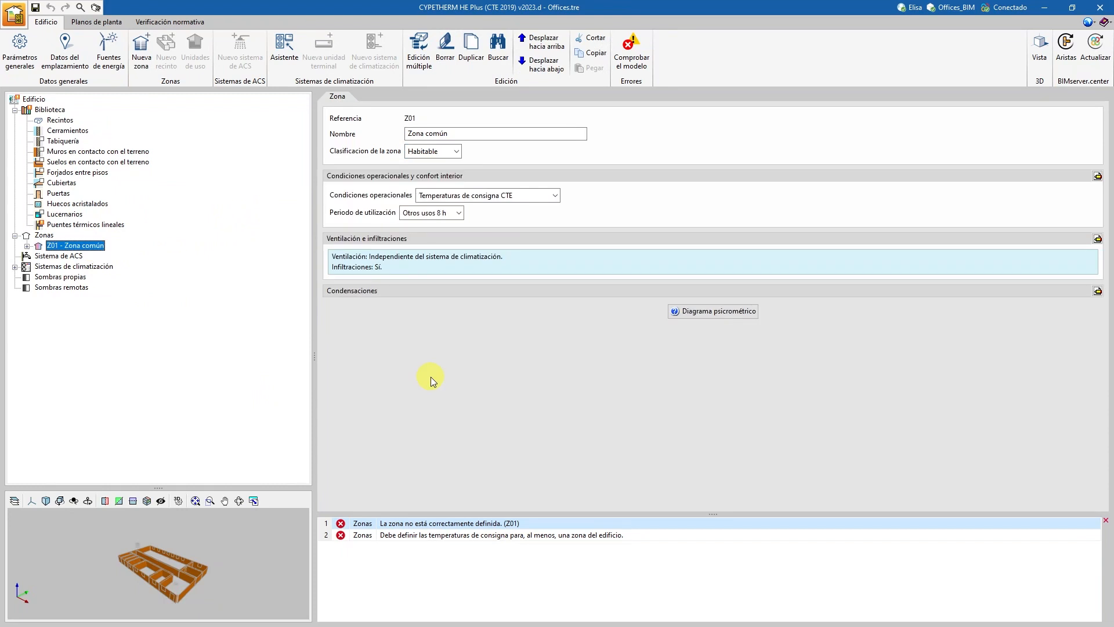
Check the model for errors, set zone Z01's mechanical ventilation flow type to Extracción mecánica, and recheck the model.
left_click(631, 51)
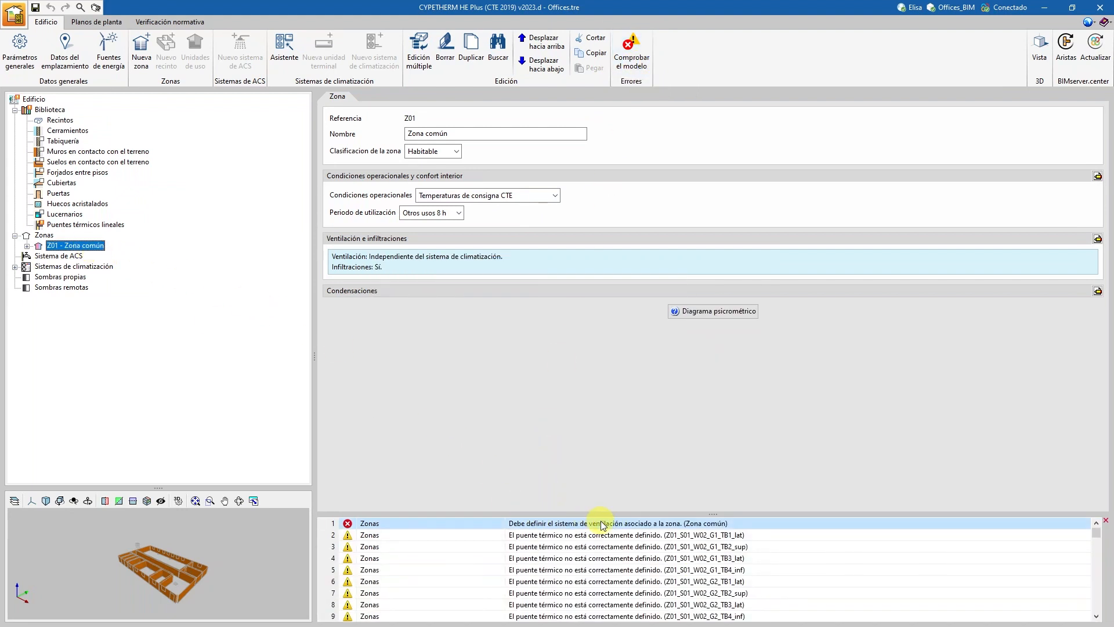
left_click(1097, 239)
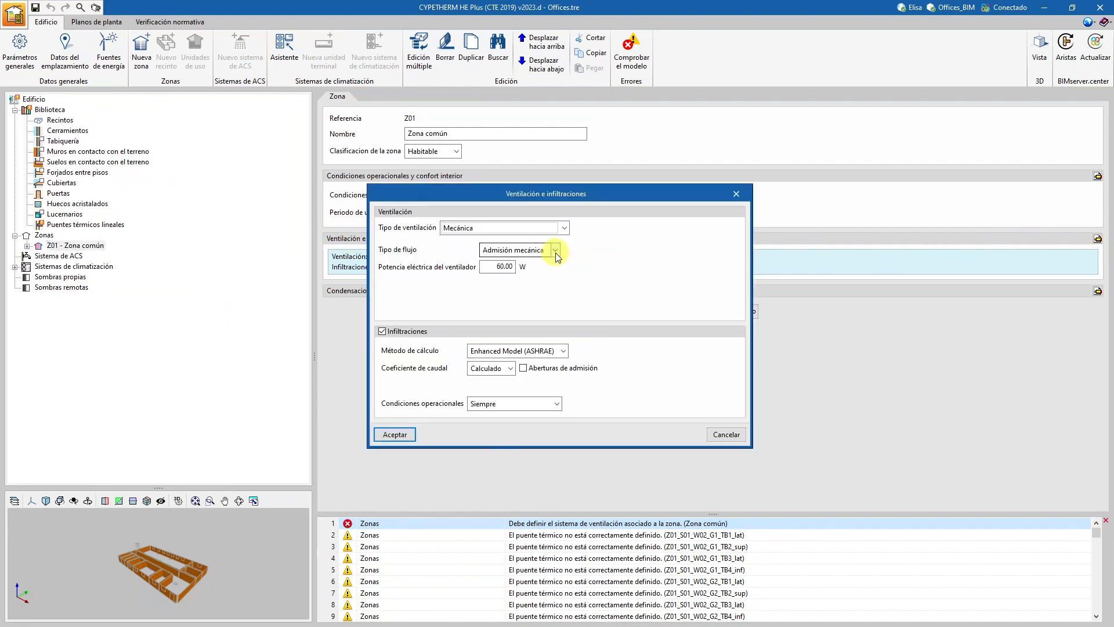
left_click(562, 226)
left_click(562, 226)
left_click(555, 250)
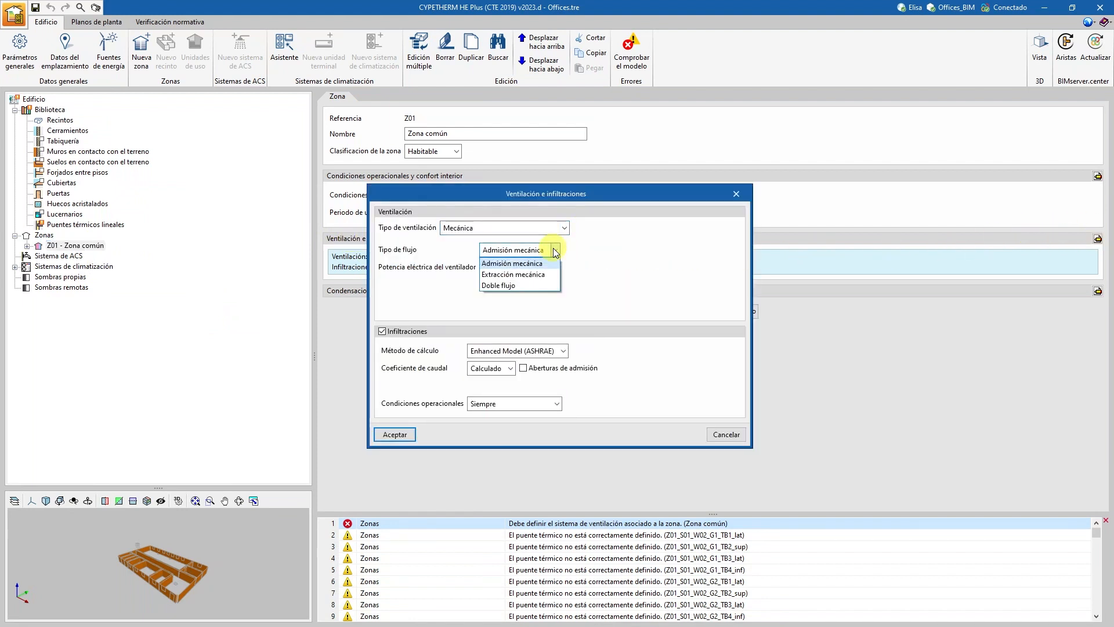
left_click(513, 274)
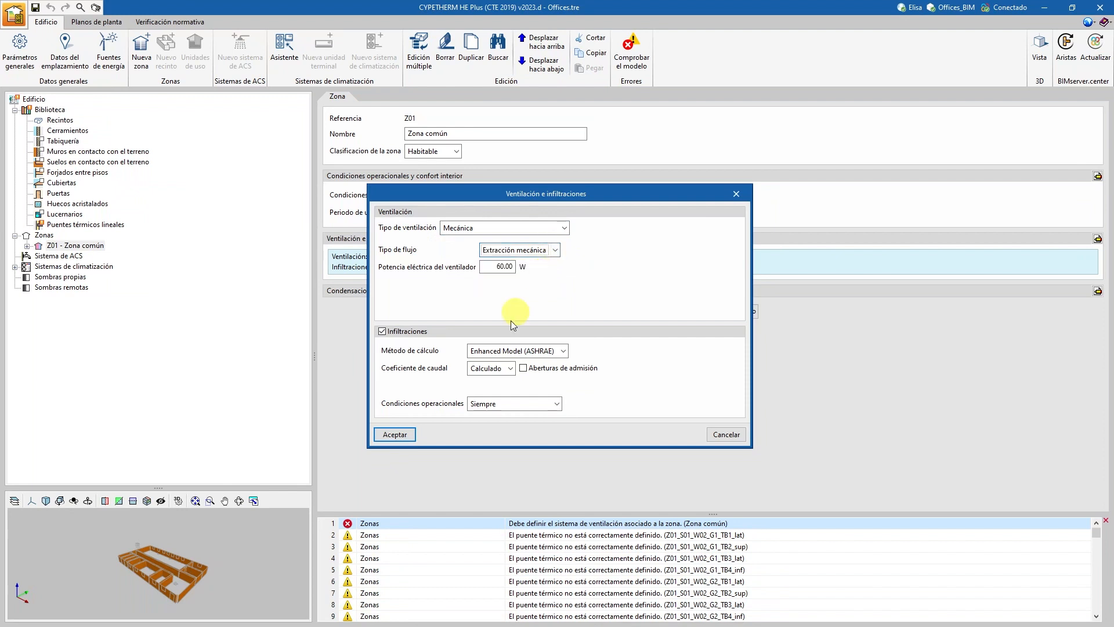
left_click(403, 435)
left_click(631, 50)
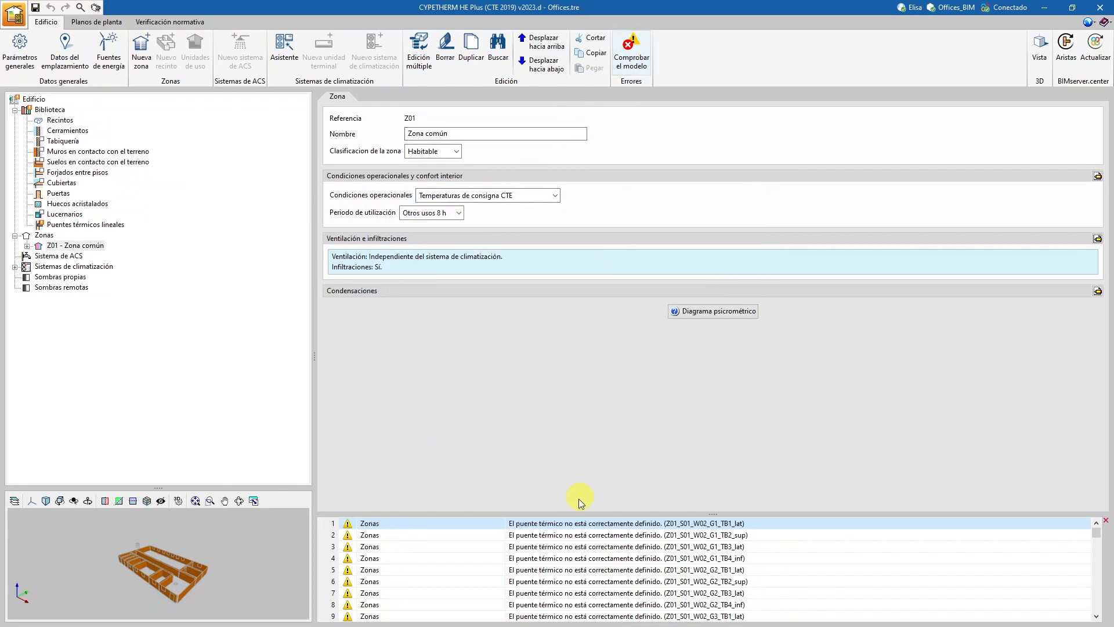
Process the building's edges to generate the linear thermal bridges and accept the proposed Psi values.
left_click(1066, 50)
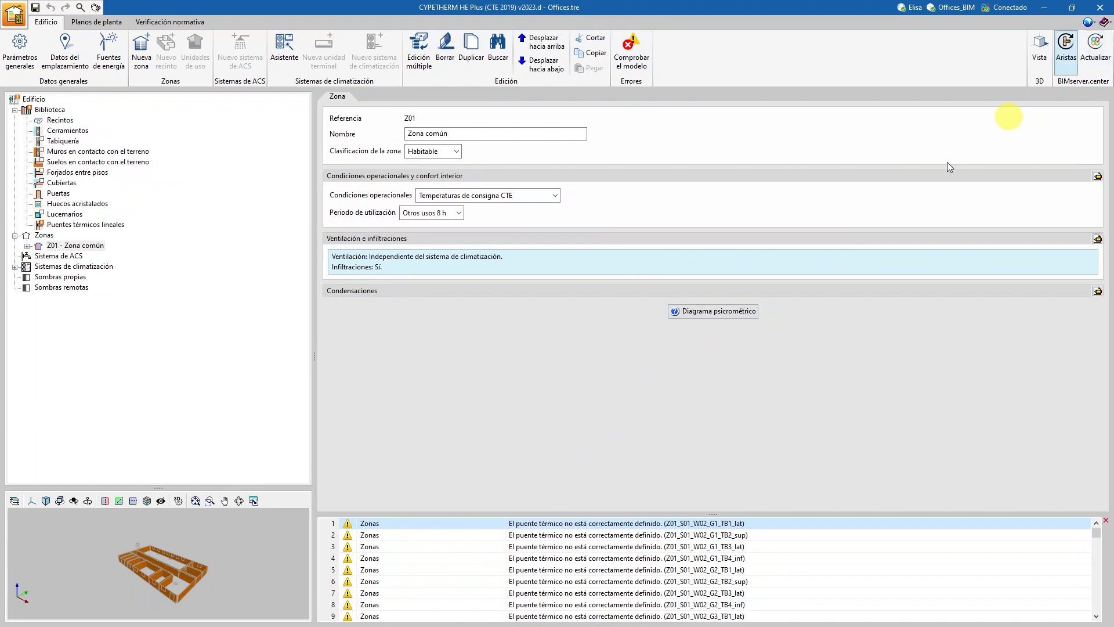
left_click(358, 432)
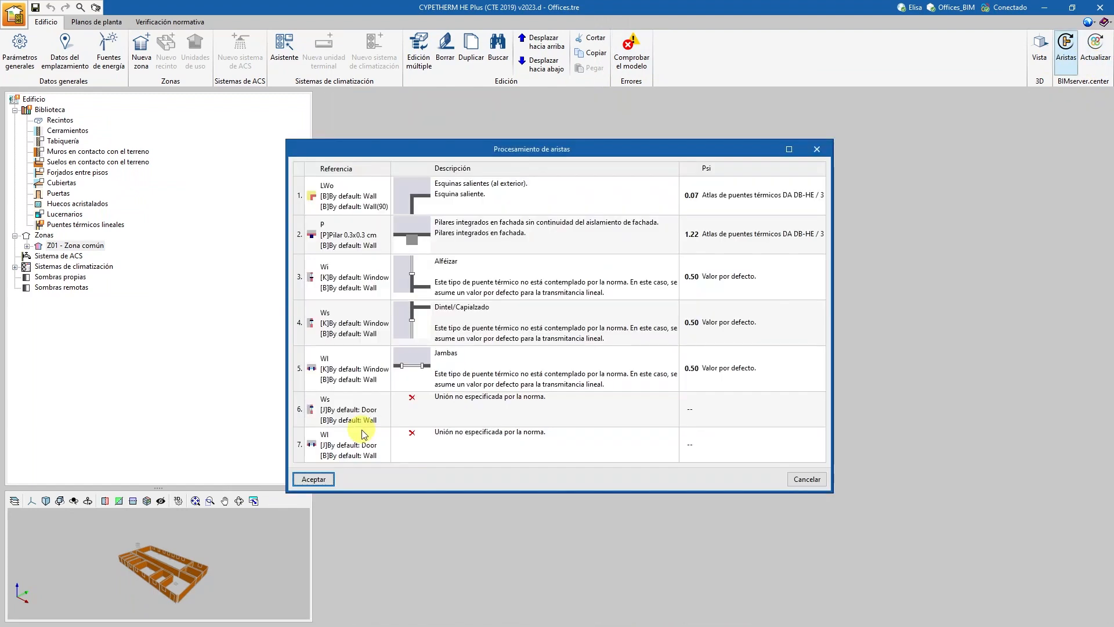
left_click(314, 479)
left_click(554, 374)
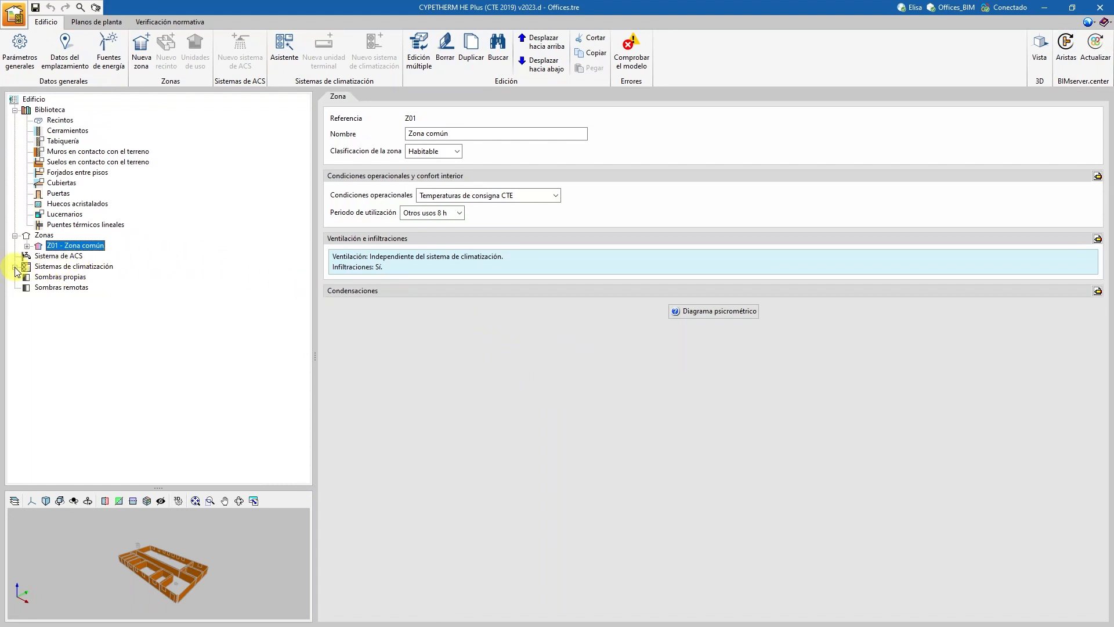
Review the imported ECOi EX ME2 VRF system and zone Z01's terminal units, examining their placement in an enlarged 3D view.
left_click(54, 279)
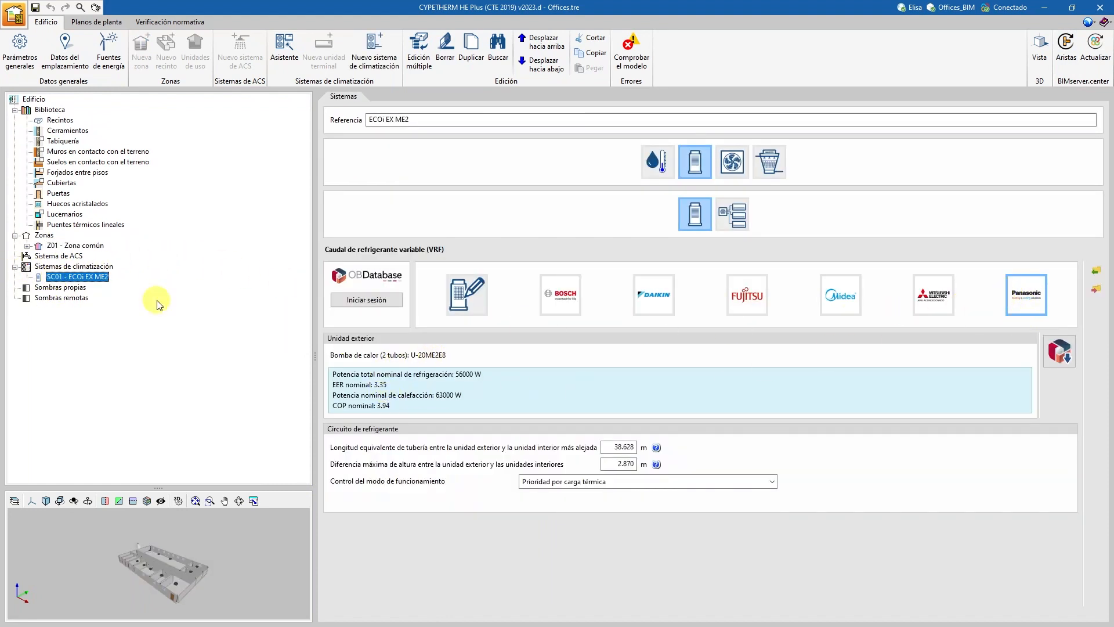
left_click(26, 246)
left_click(39, 256)
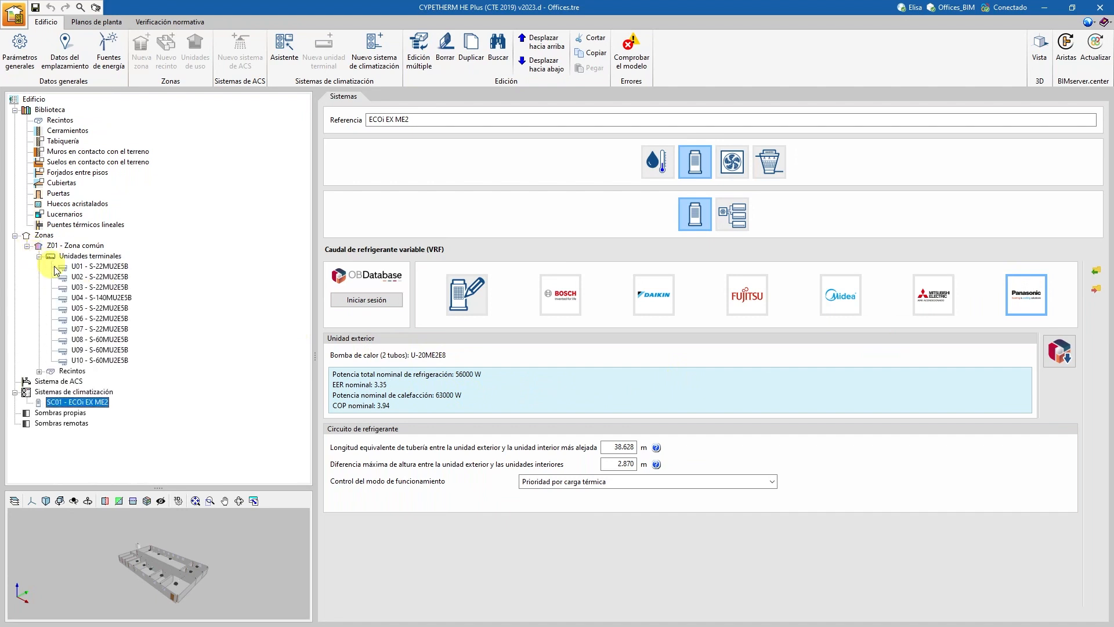
left_click(98, 267)
left_click(99, 307)
left_click_drag(154, 489, 154, 434)
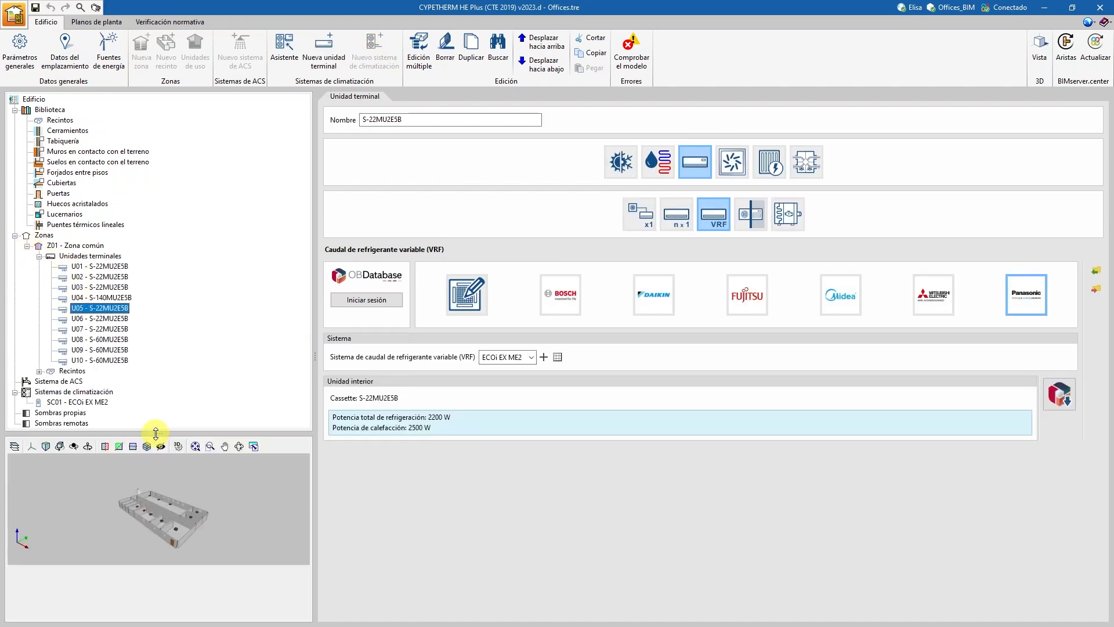
scroll(143, 542, "up", 7)
mouse_move(148, 533)
middle_mouse_down()
mouse_move(124, 517)
mouse_move(147, 524)
mouse_move(143, 544)
middle_mouse_up()
scroll(148, 536, "down", 6)
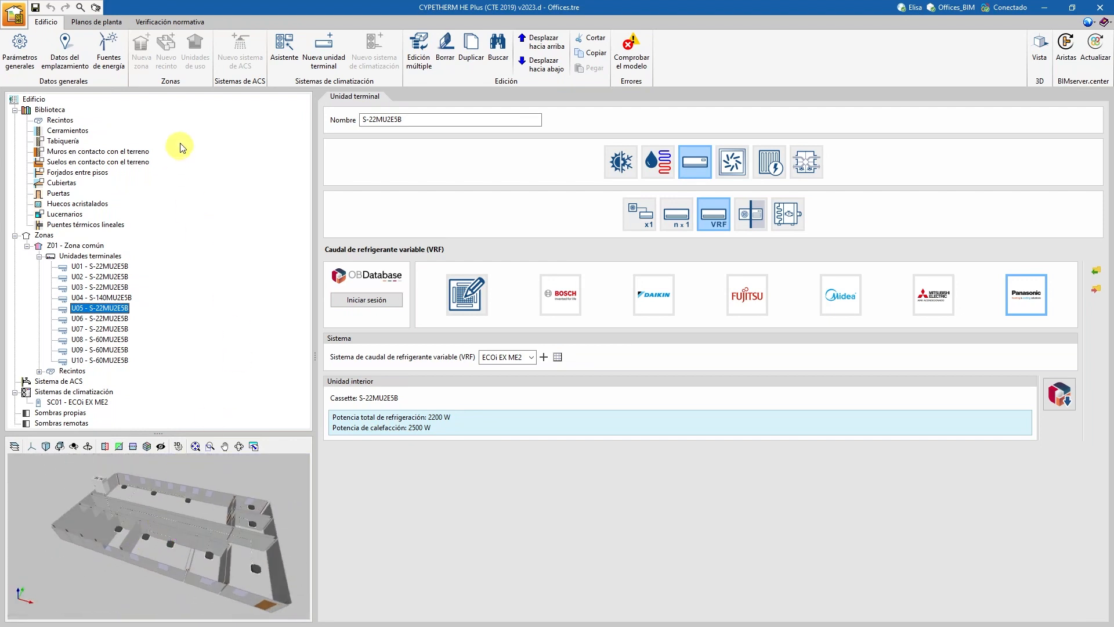
Calculate the project with the option covering energy demand (HE1), consumption (HE0), renewable DHW contribution (HE4) and energy efficiency rating.
left_click(169, 23)
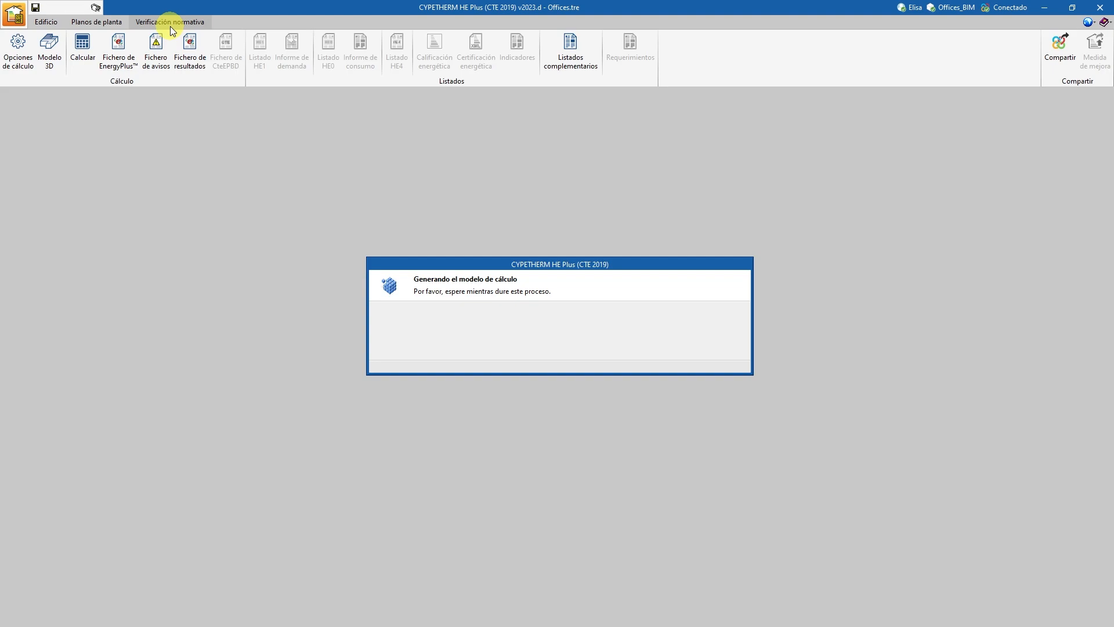
left_click(91, 54)
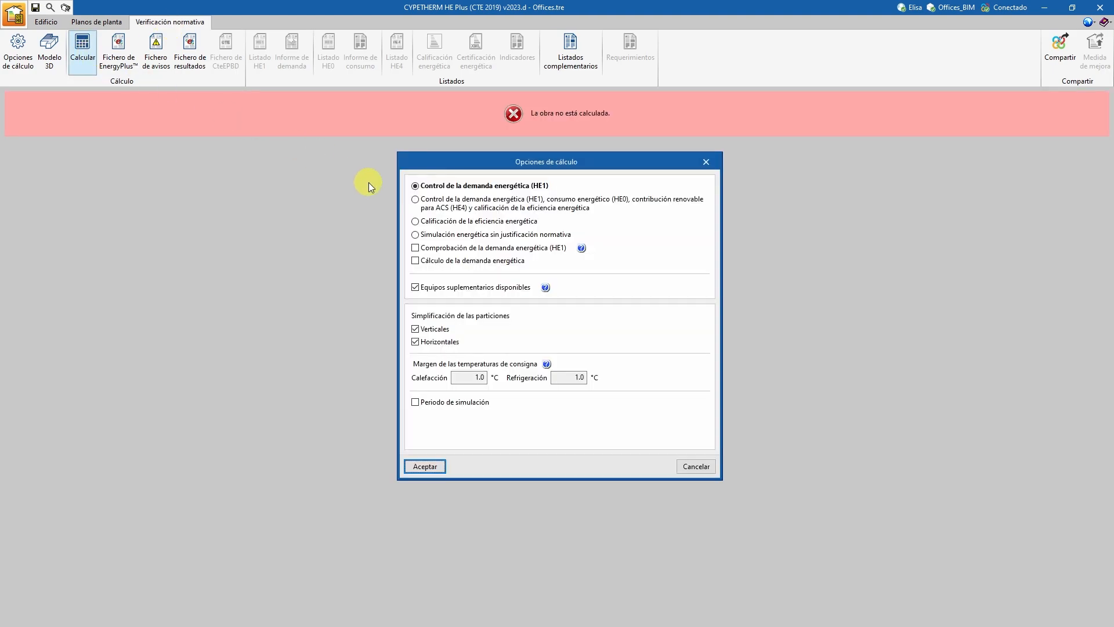
left_click(415, 199)
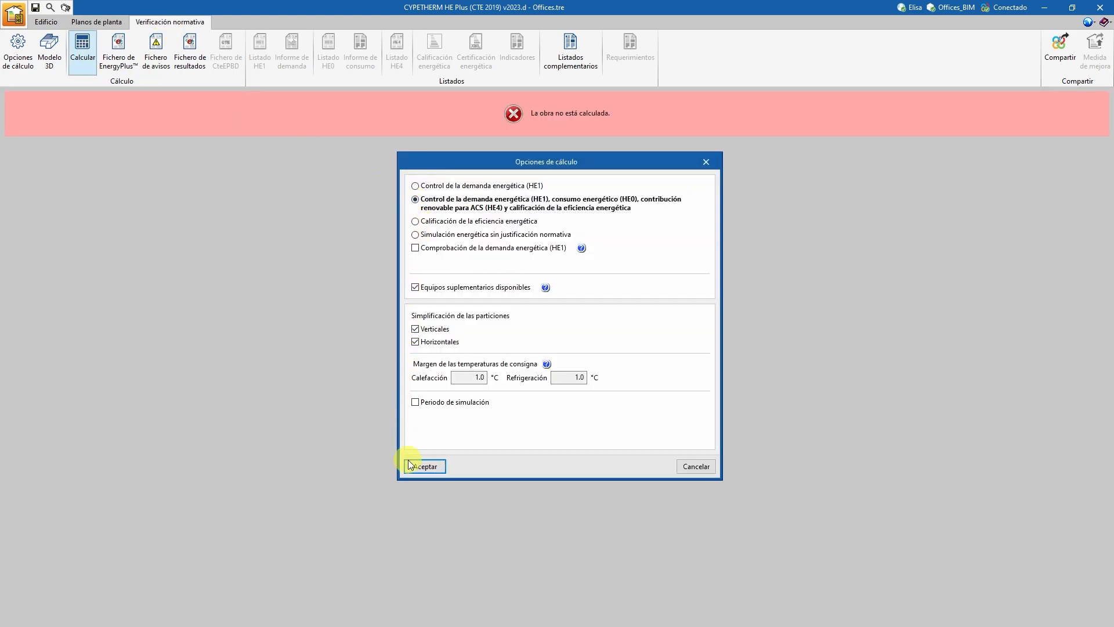
left_click(412, 466)
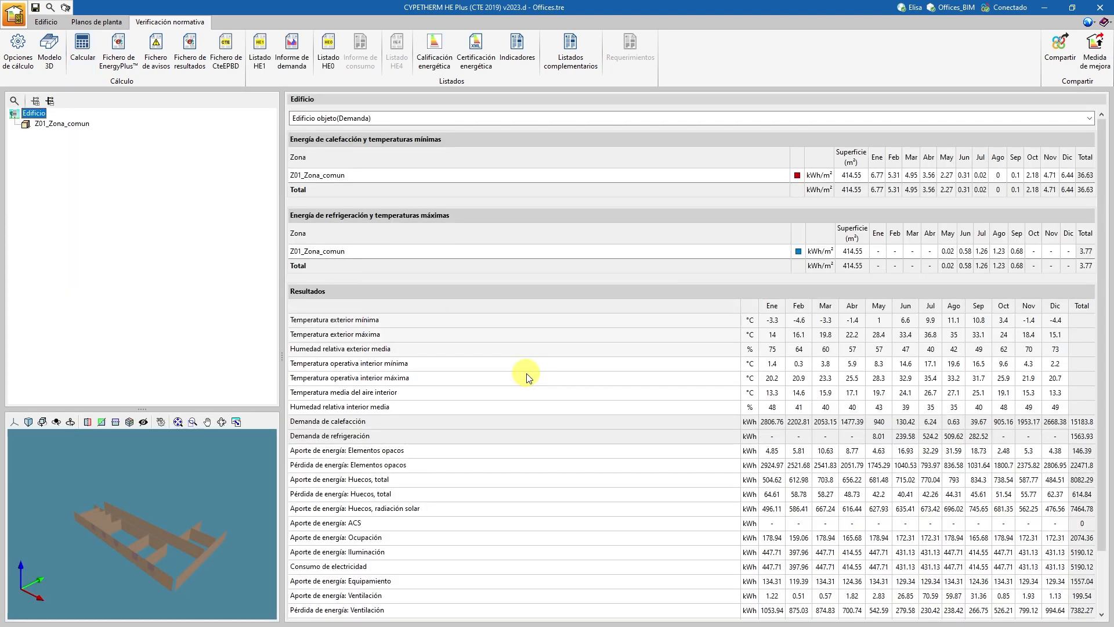
Review the Calificación energética report, choose its PDF export format, and close the report.
left_click(432, 51)
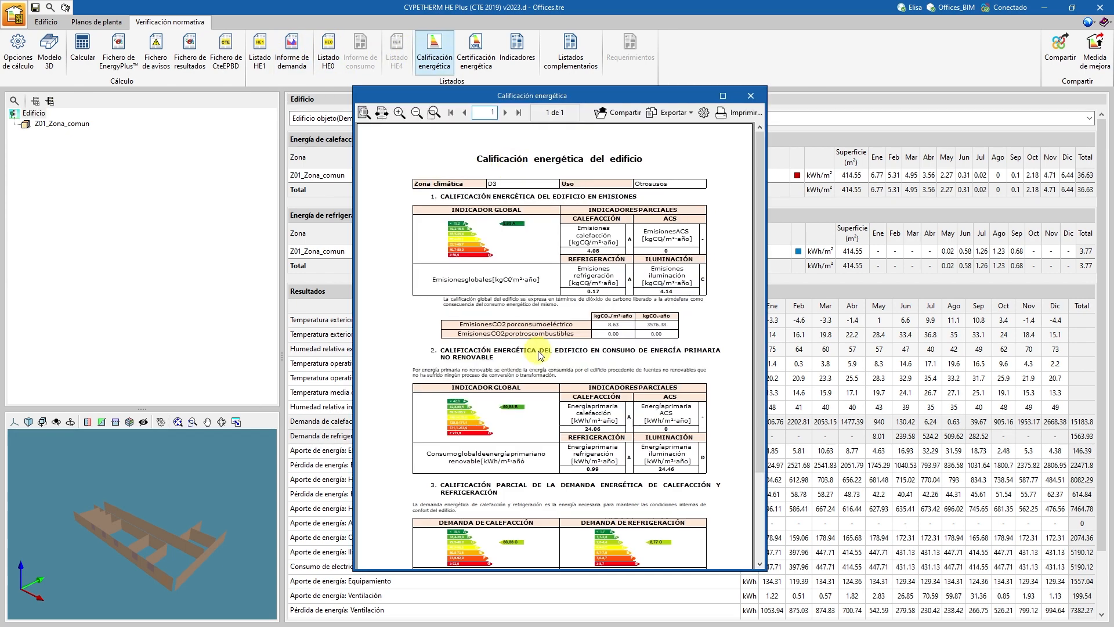
scroll(539, 355, "down", 2)
scroll(539, 355, "up", 2)
left_click(670, 112)
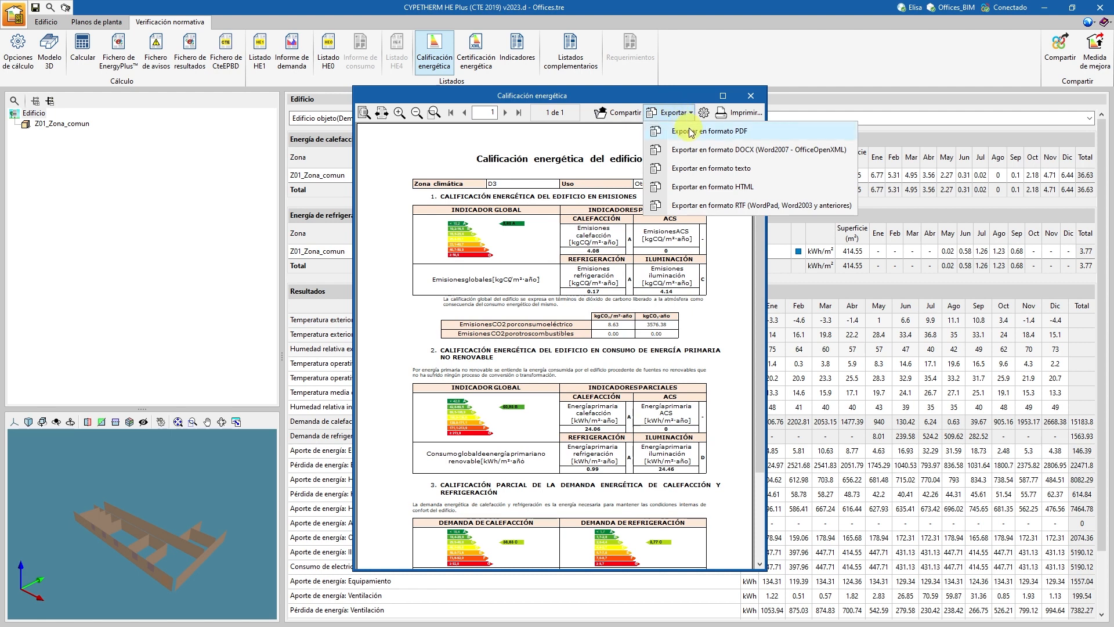
left_click(690, 132)
left_click(750, 95)
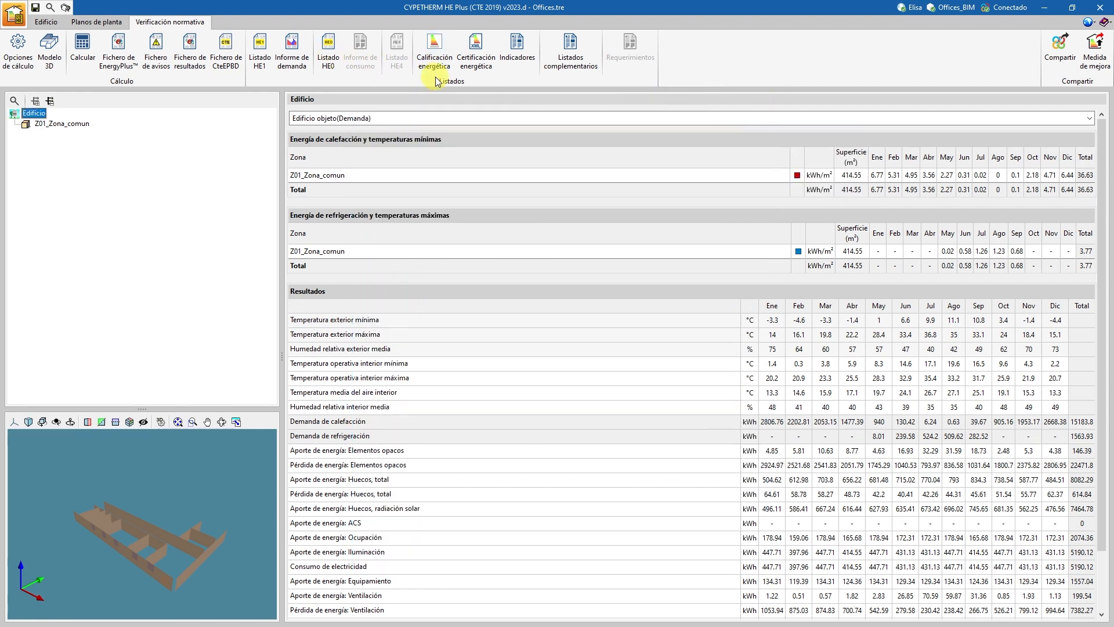
Share the calculation results with the Offices_BIM project on BIMserver.center.
left_click(1055, 68)
left_click(406, 402)
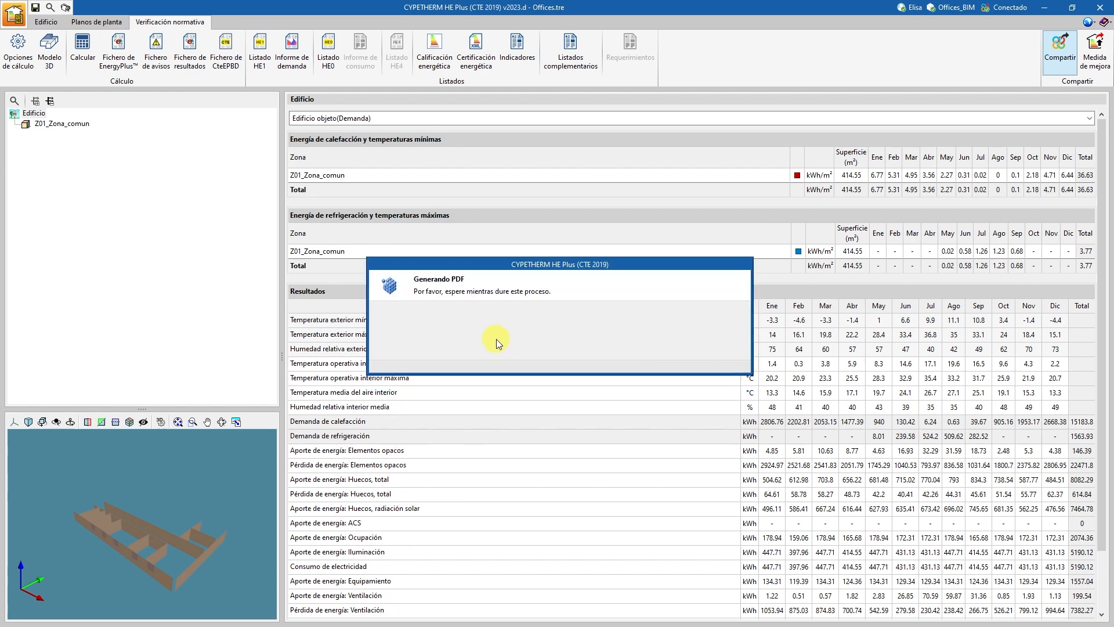
left_click(559, 347)
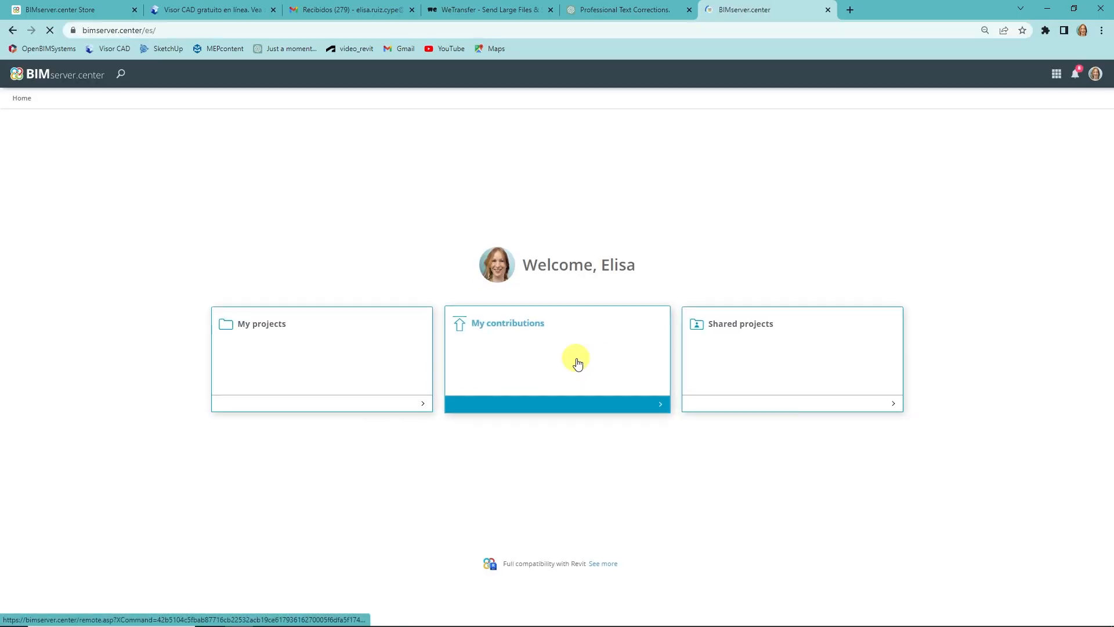
Switch to BIMserver.center in the browser and open the Simulación energética (España) contribution of the Offices_BIM project.
left_click(293, 353)
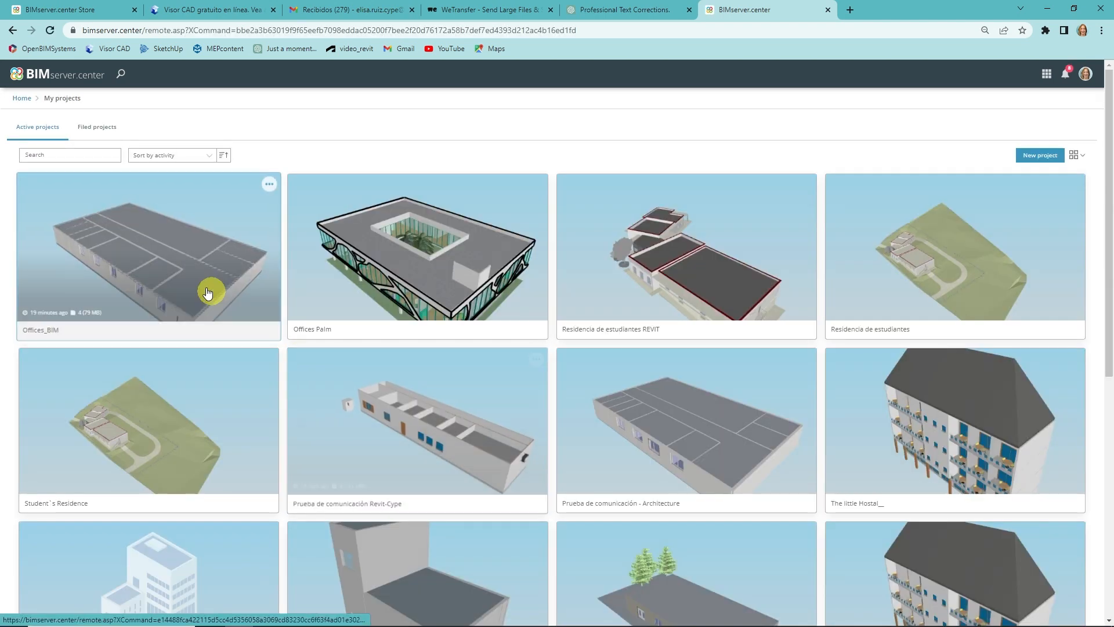
left_click(196, 280)
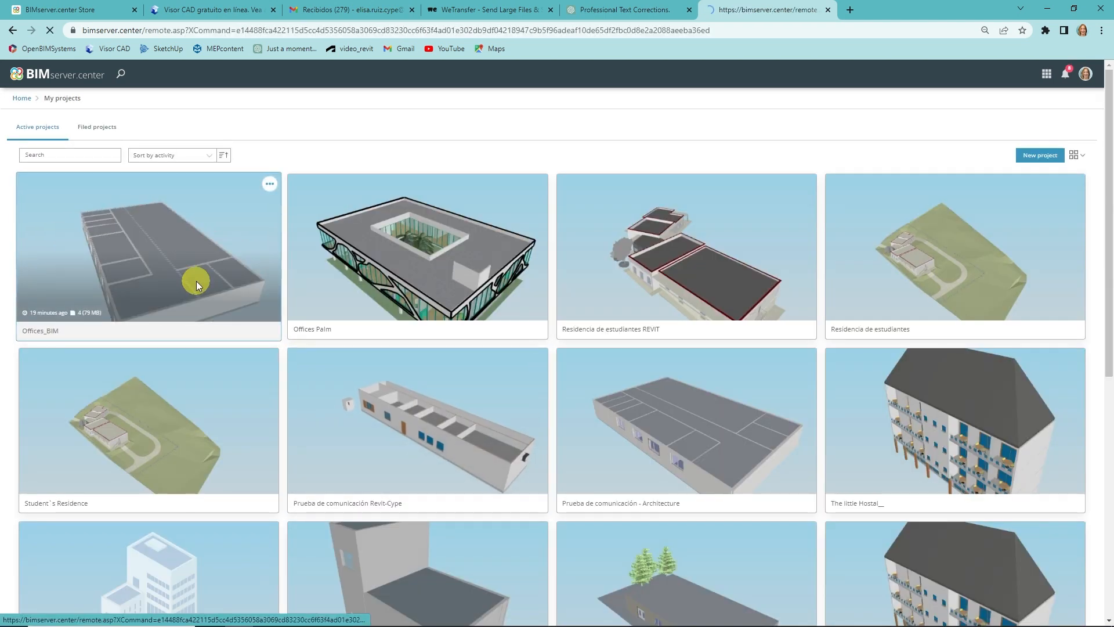
left_click(555, 123)
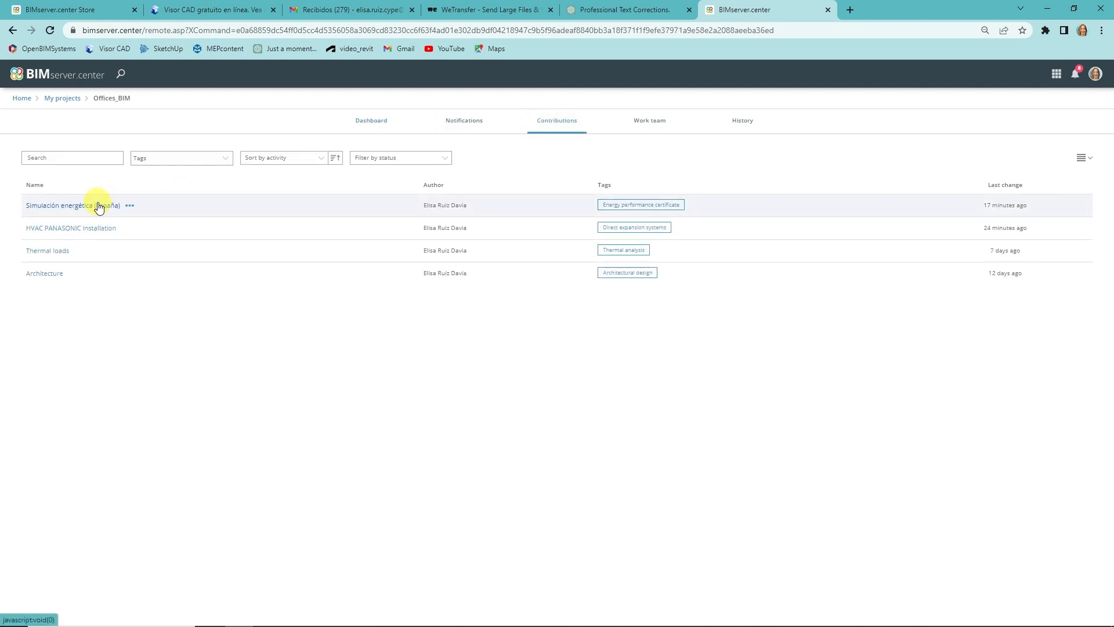
left_click(99, 206)
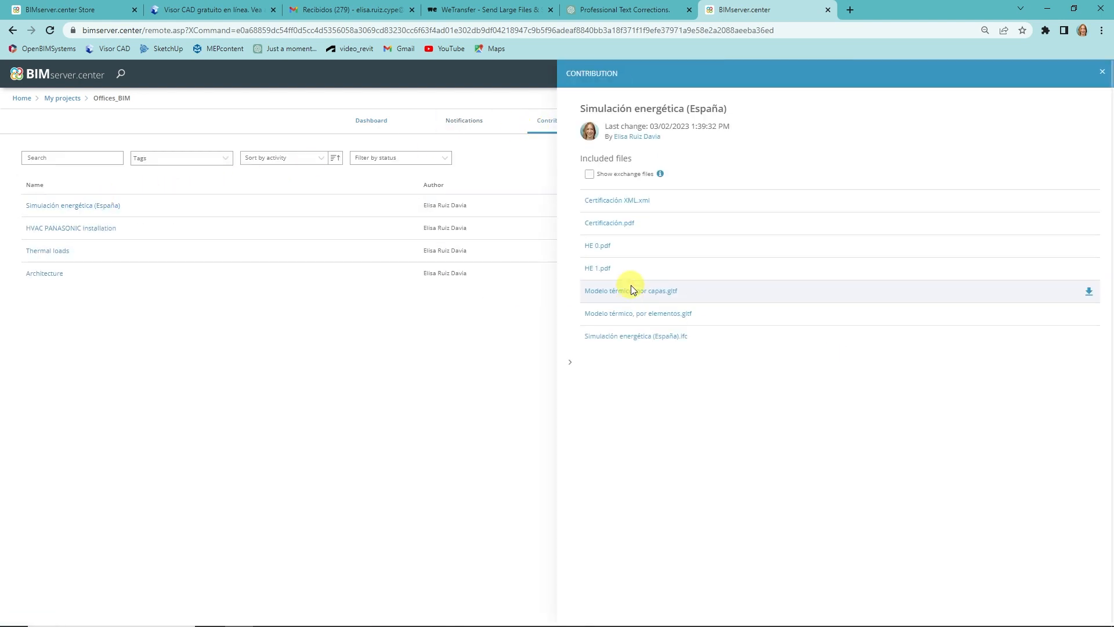
Review the pages of the contribution's Certificación.pdf and close the document.
left_click(604, 225)
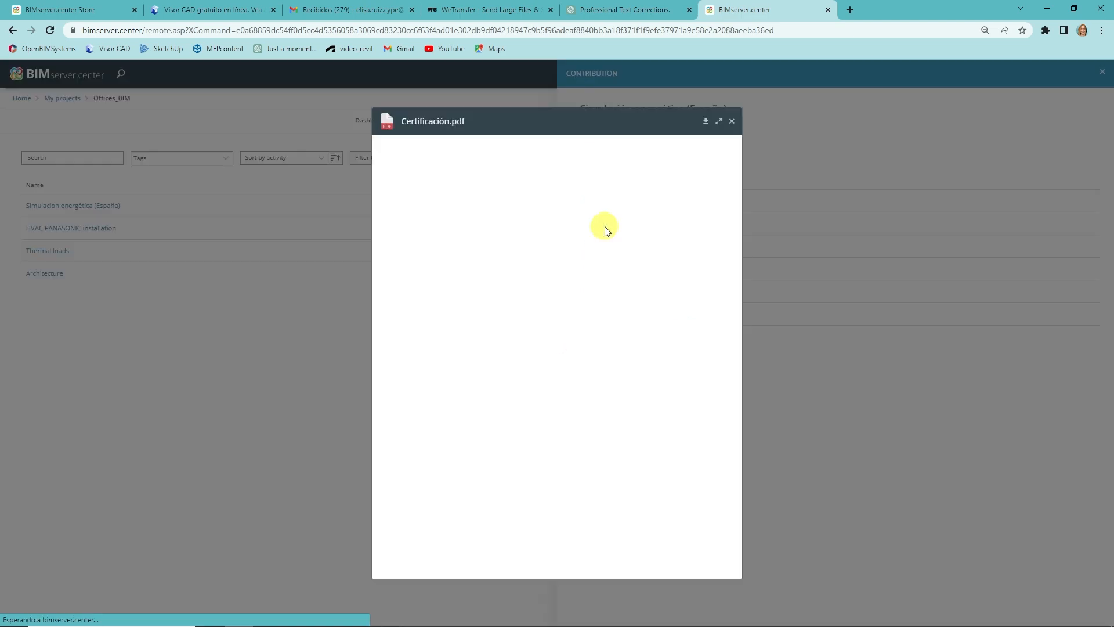
left_click_drag(735, 192, 738, 258)
scroll(738, 258, "down", 5)
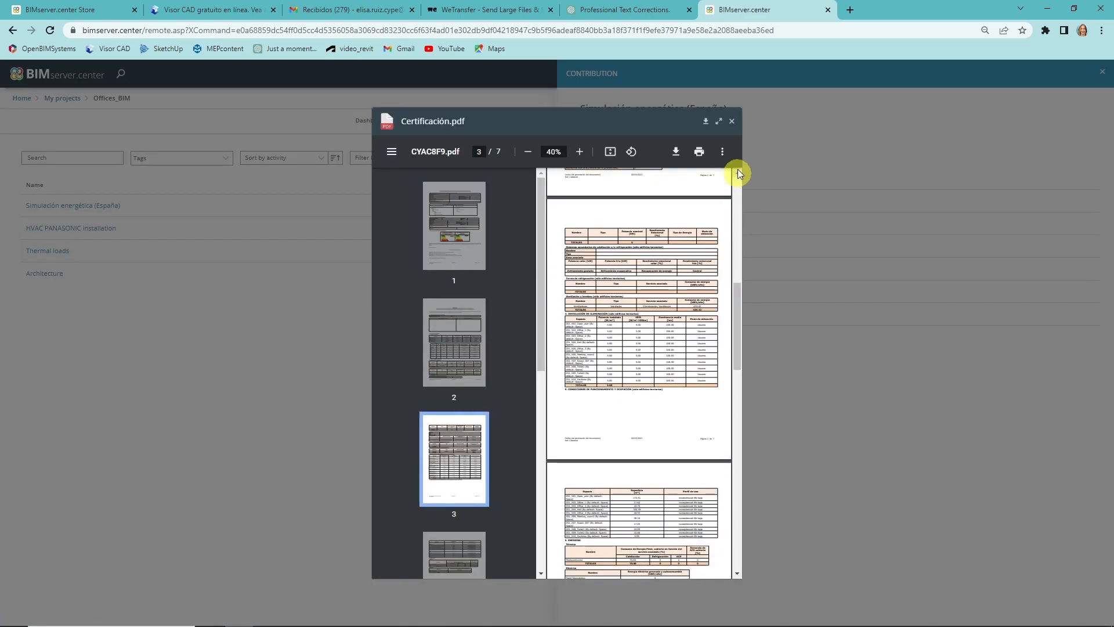
left_click(732, 121)
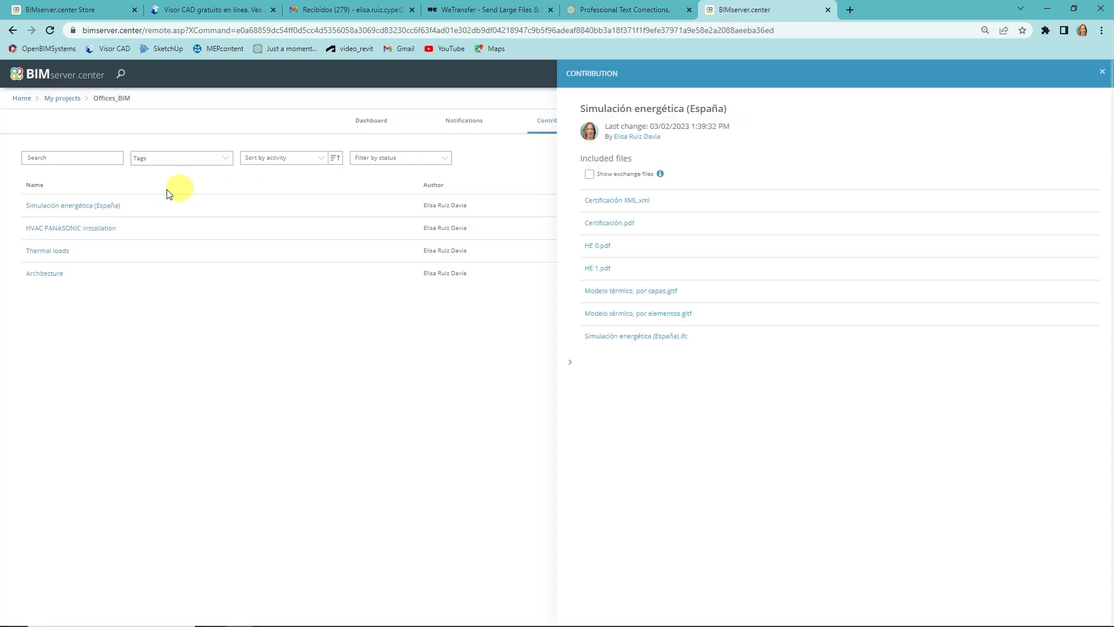
Review VRF.pdf from the HVAC PANASONIC installation contribution through to its piping schematic, and close the document.
left_click(77, 230)
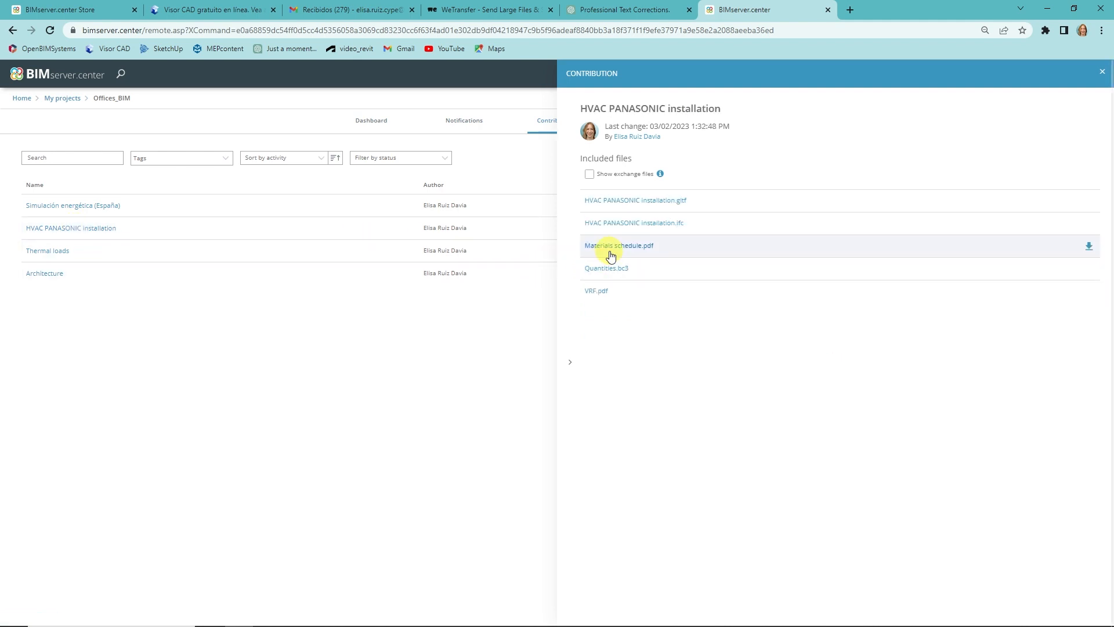
left_click(600, 289)
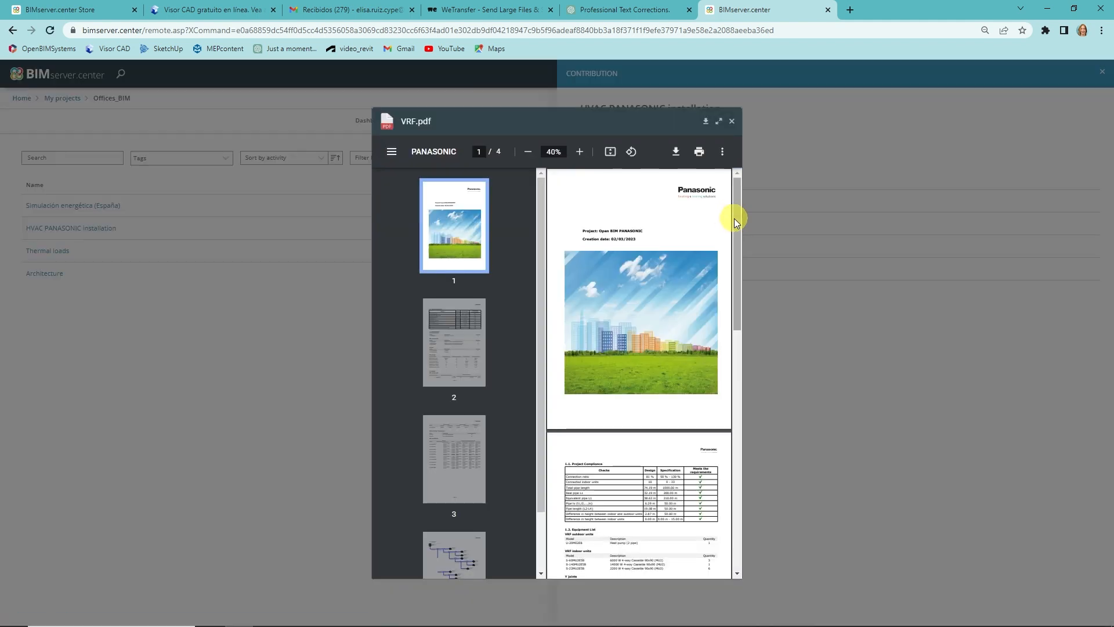
scroll(728, 307, "down", 3)
scroll(720, 406, "down", 6)
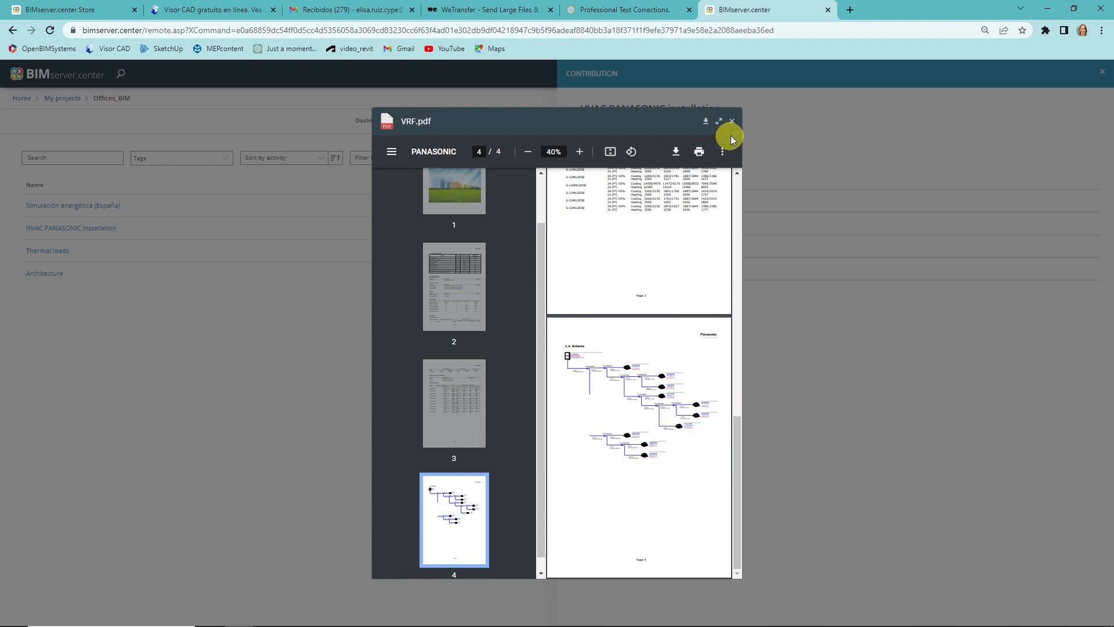
left_click(731, 121)
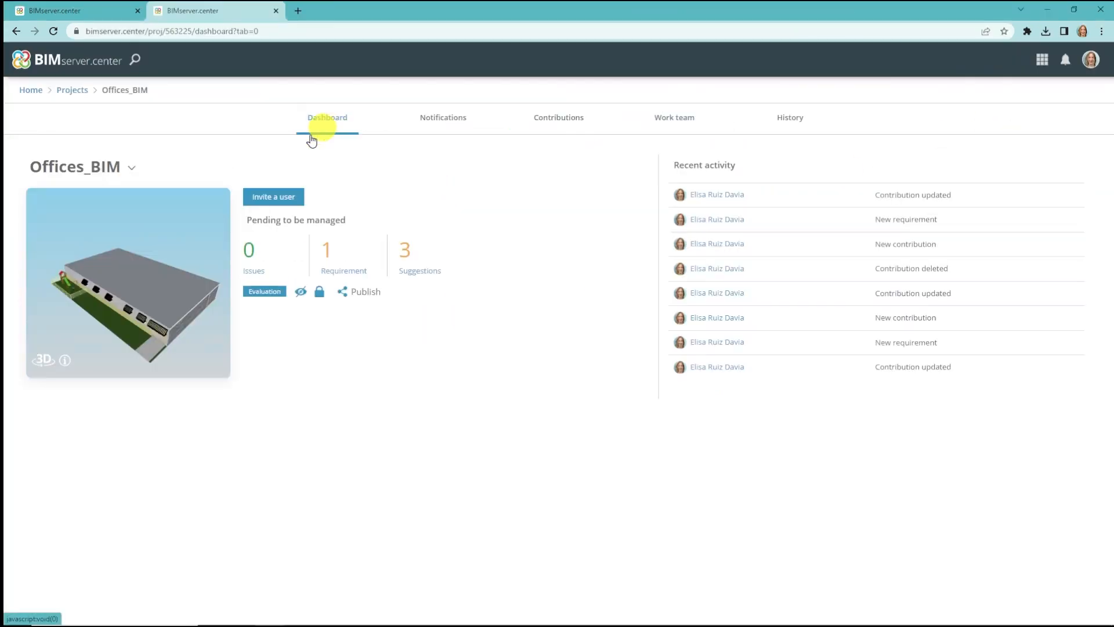
Open the Offices_BIM project in the 3D viewer and inspect the properties of the Panasonic ceiling cassette and the nearby pipe.
left_click(124, 286)
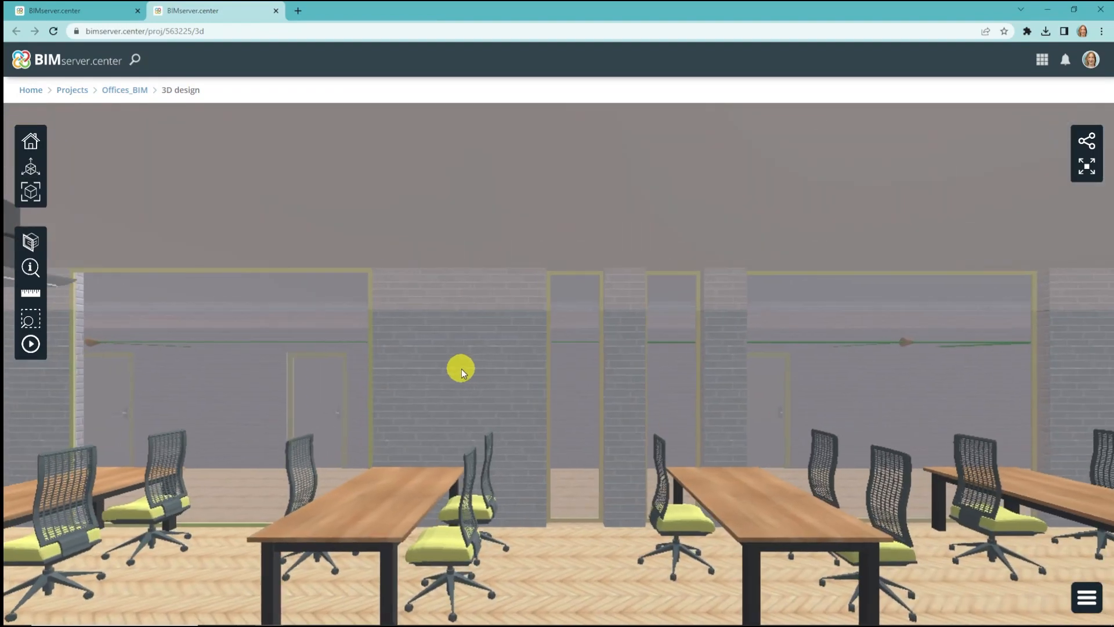
left_click_drag(438, 370, 547, 368)
left_click(30, 268)
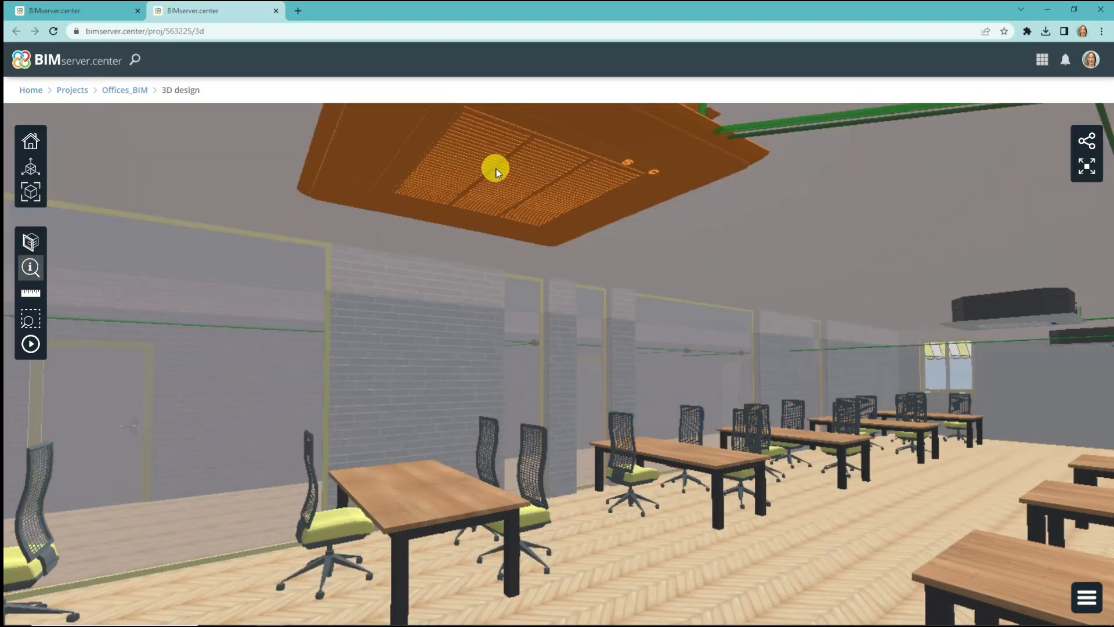
left_click(496, 171)
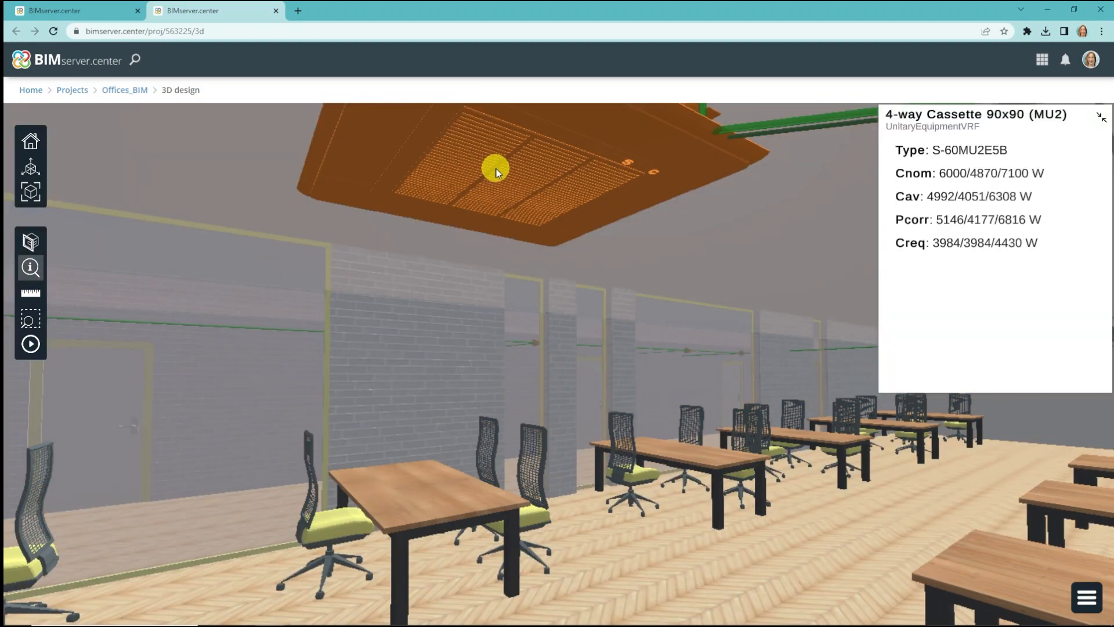
left_click(836, 121)
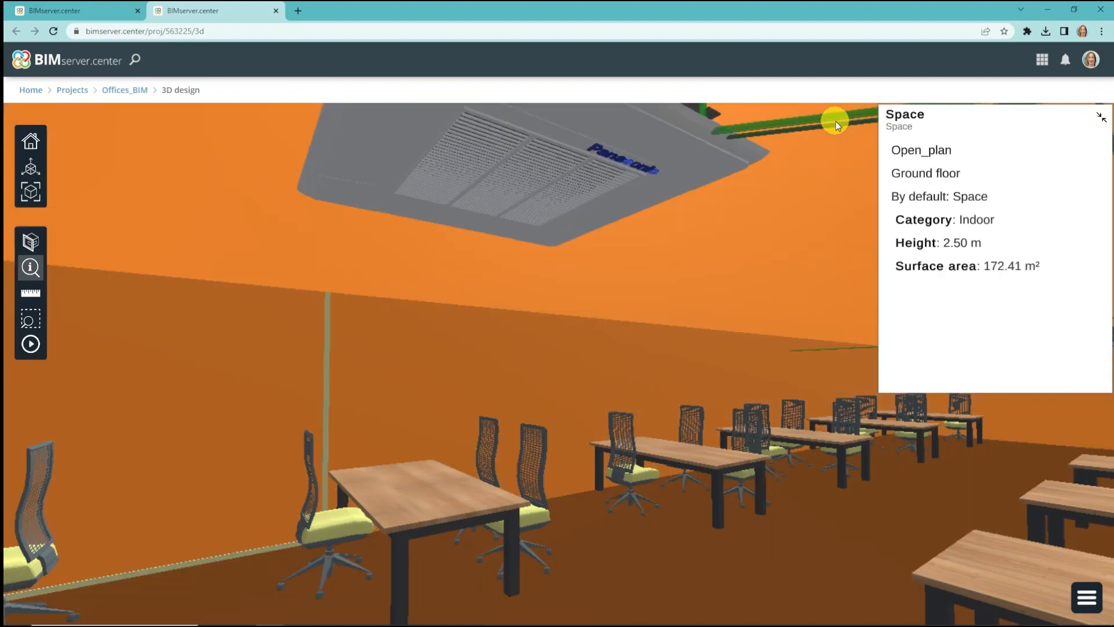
left_click(847, 116)
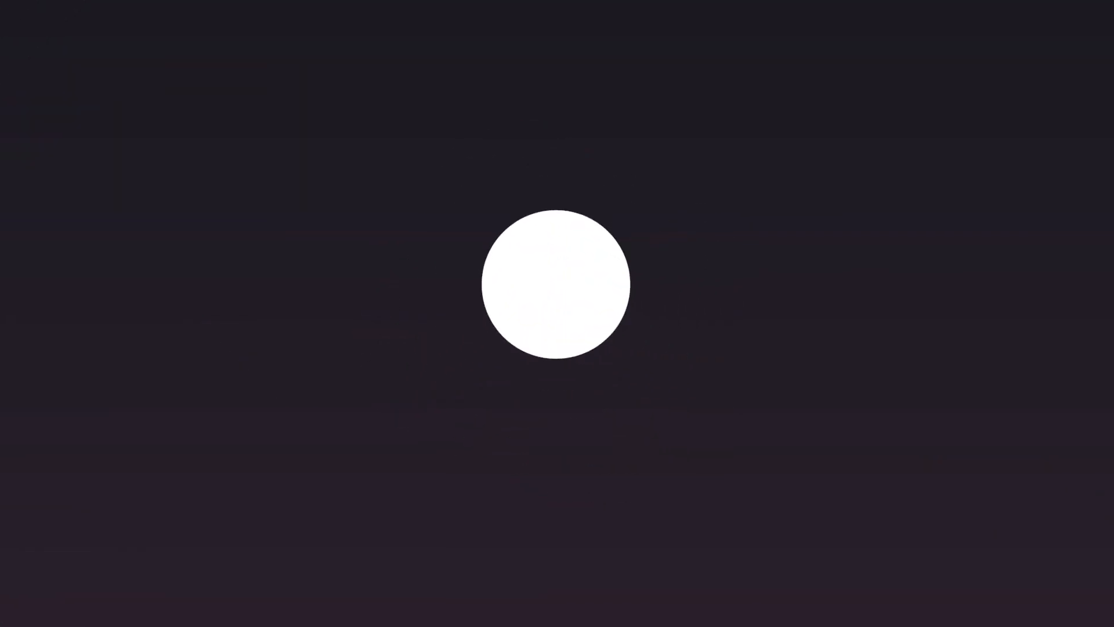